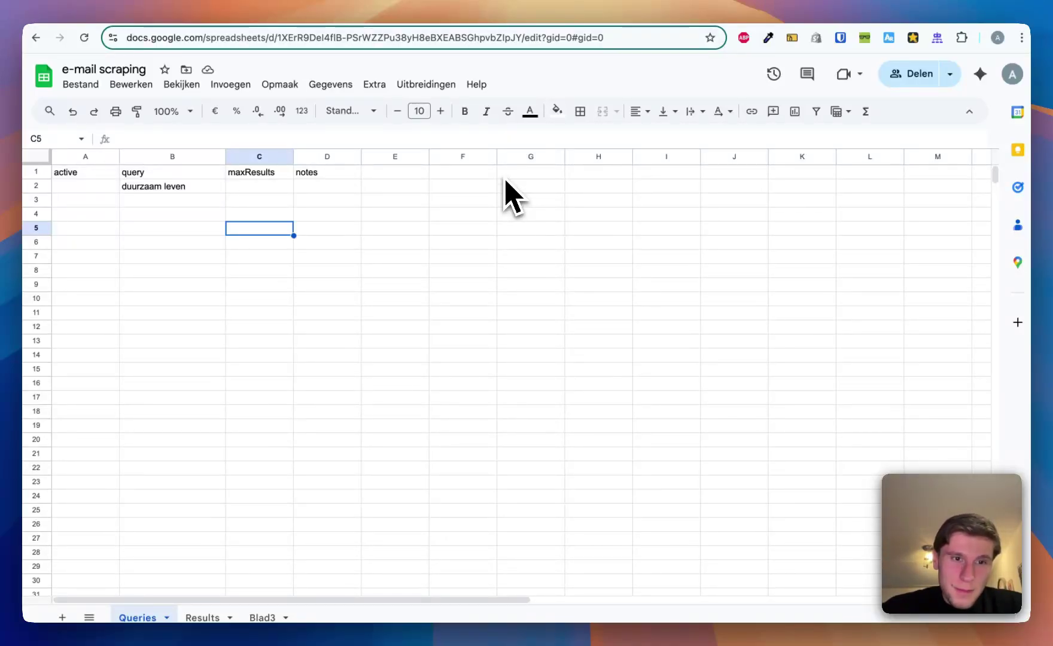
Select the "duurzaam leven" query in the Queries sheet, switch to n8n and execute the "Ophalen resultaten" workflow.
click(205, 190)
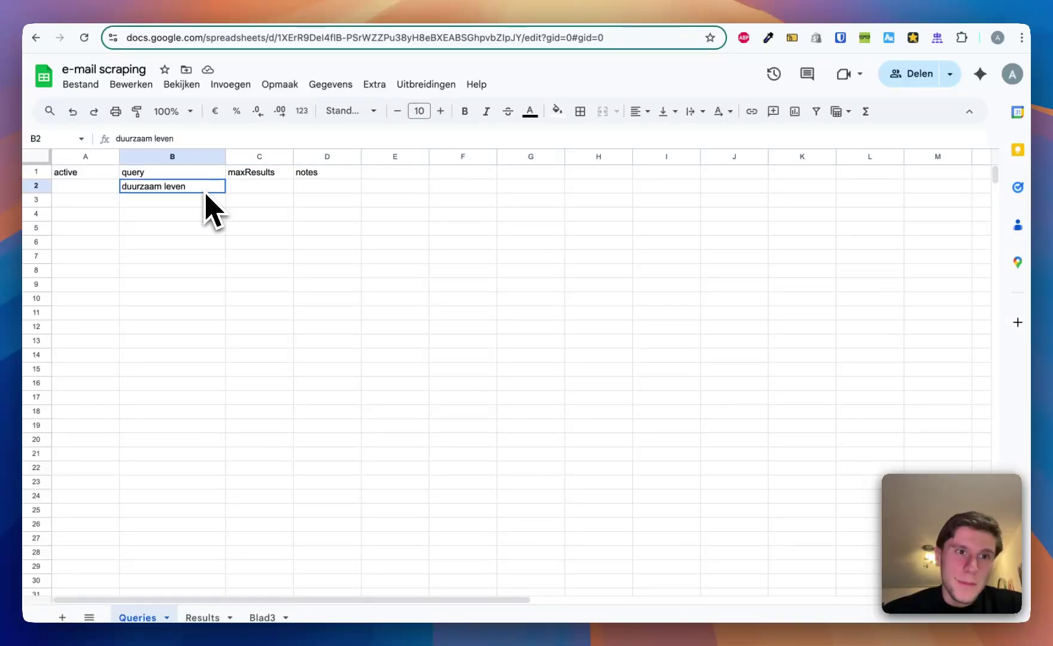
key(ctrl+Tab)
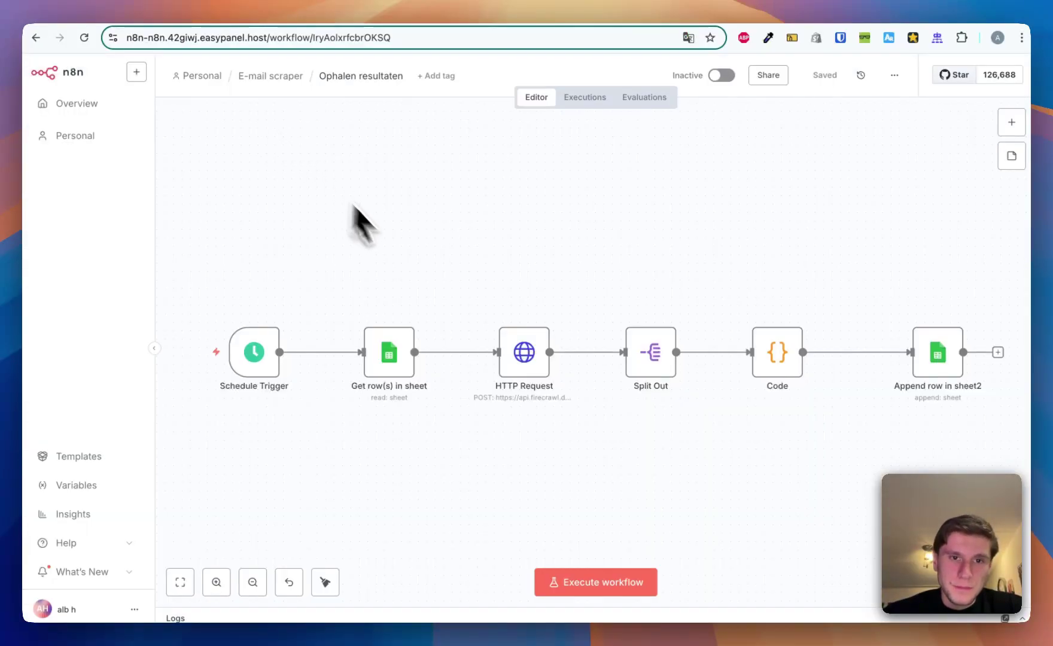
click(598, 582)
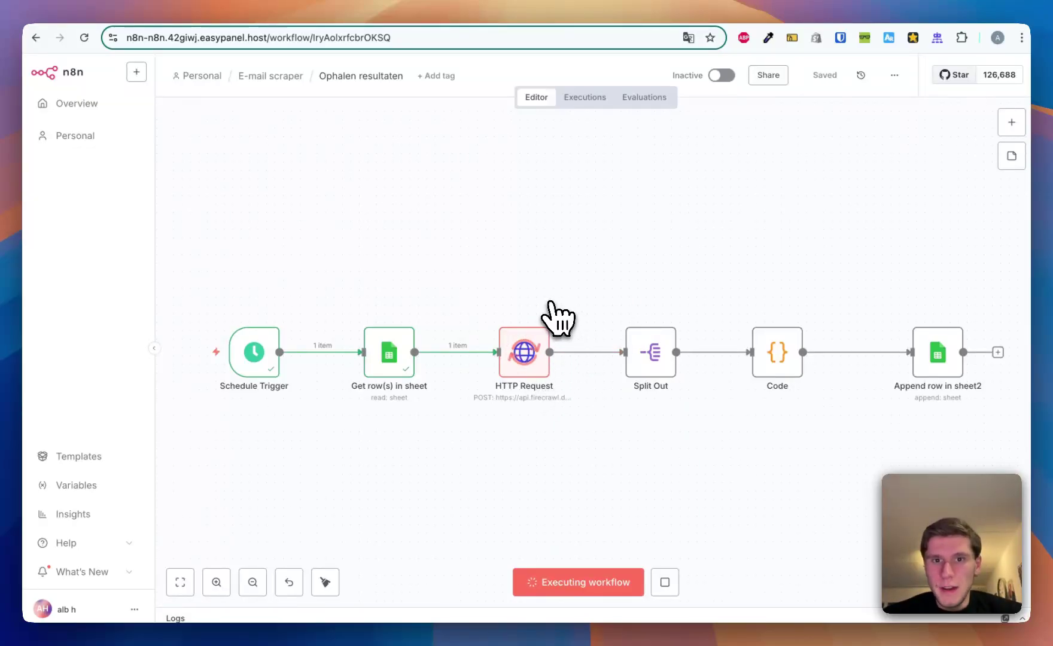
Switch to the e-mail scraping spreadsheet and open its Results sheet.
key(ctrl+Tab)
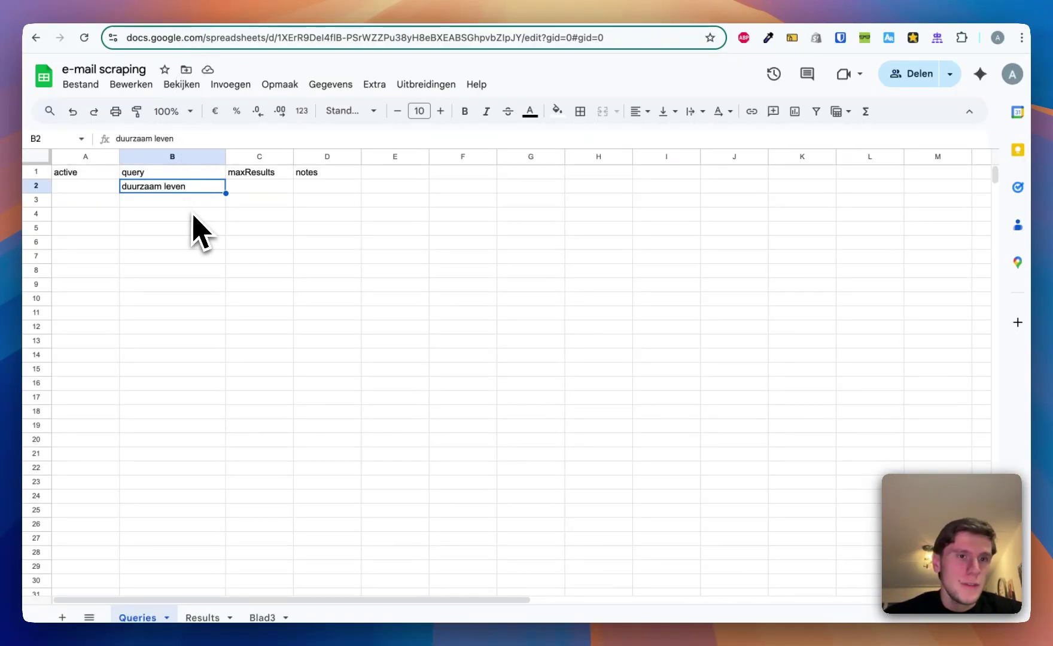
key(ctrl+shift+Tab)
key(ctrl+shift+Tab)
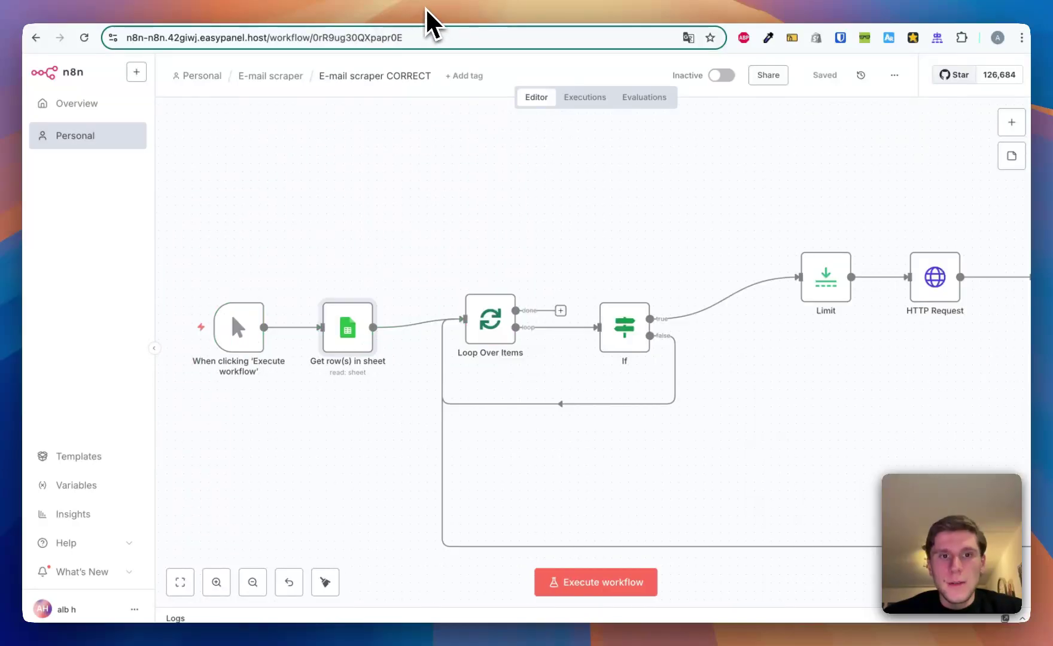
key(ctrl+Tab)
key(ctrl+Tab)
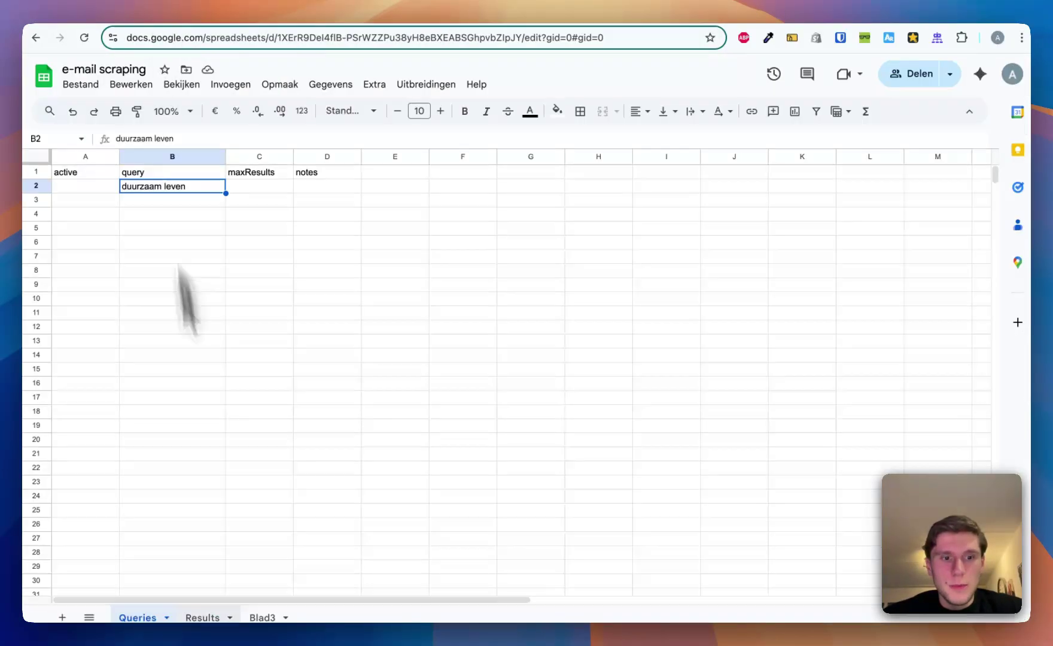
click(204, 617)
Check the progress of the "Ophalen resultaten" workflow in n8n and return to the Results sheet.
key(ctrl+shift+Tab)
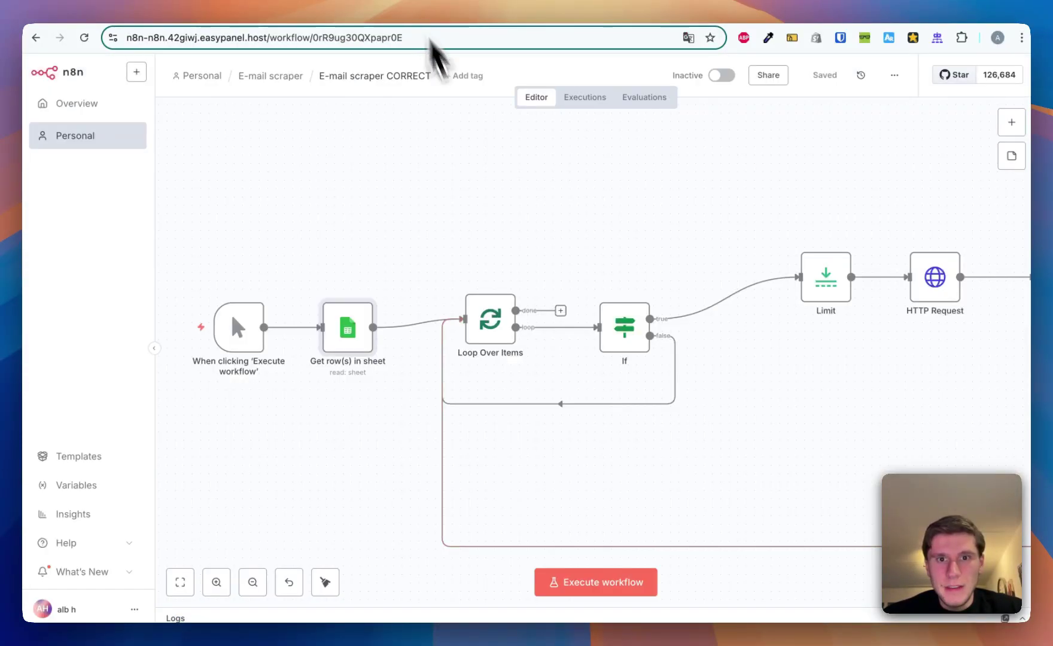
key(ctrl+Tab)
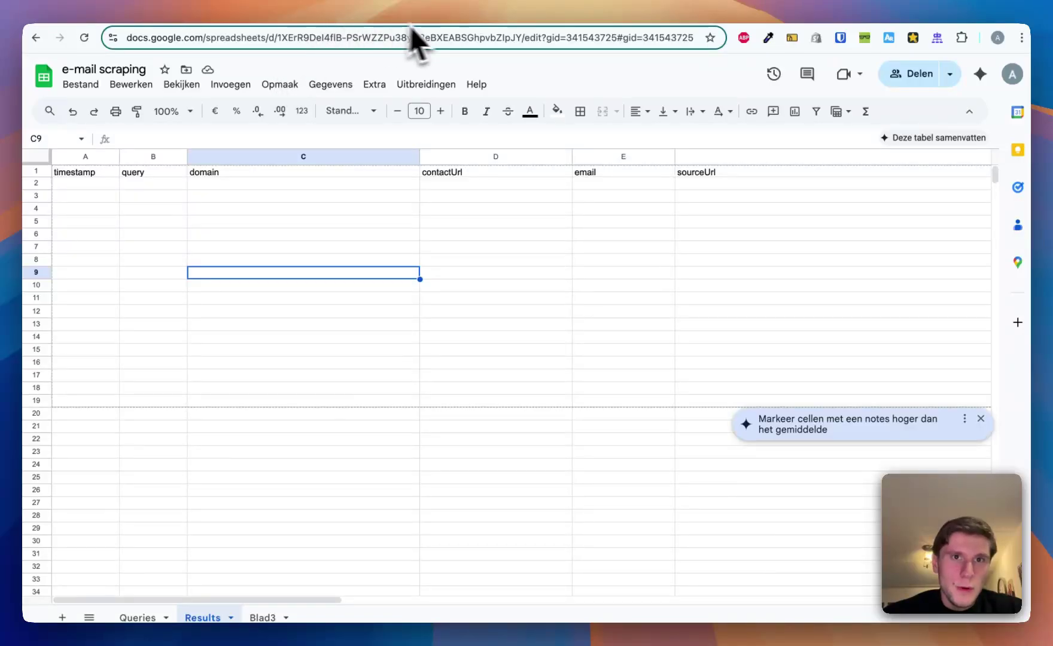
key(ctrl+shift+Tab)
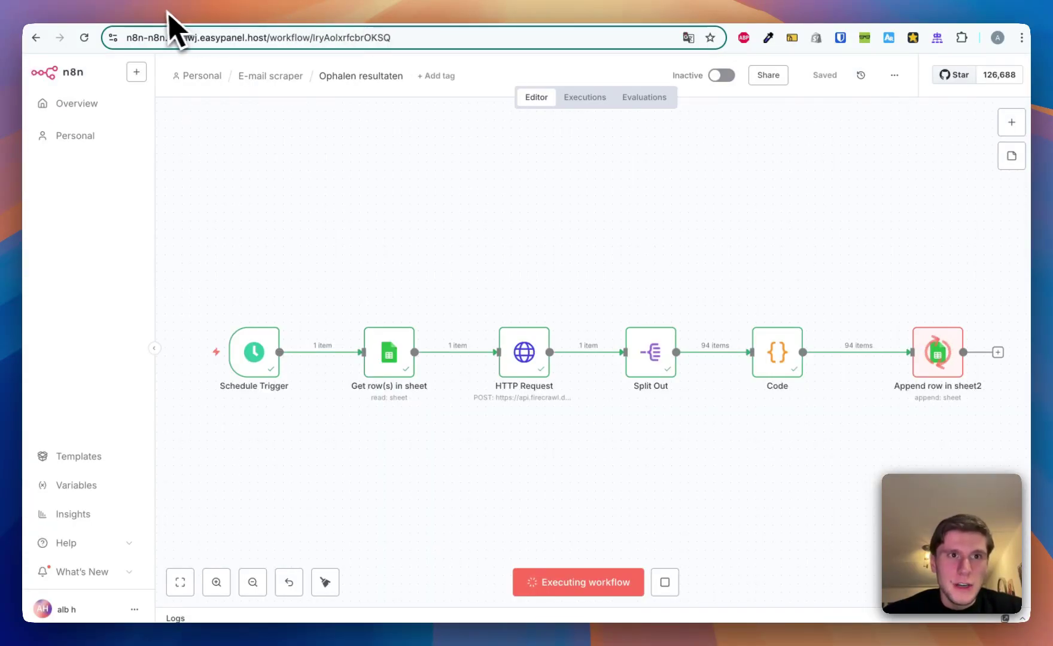
key(ctrl+Tab)
key(ctrl+Tab)
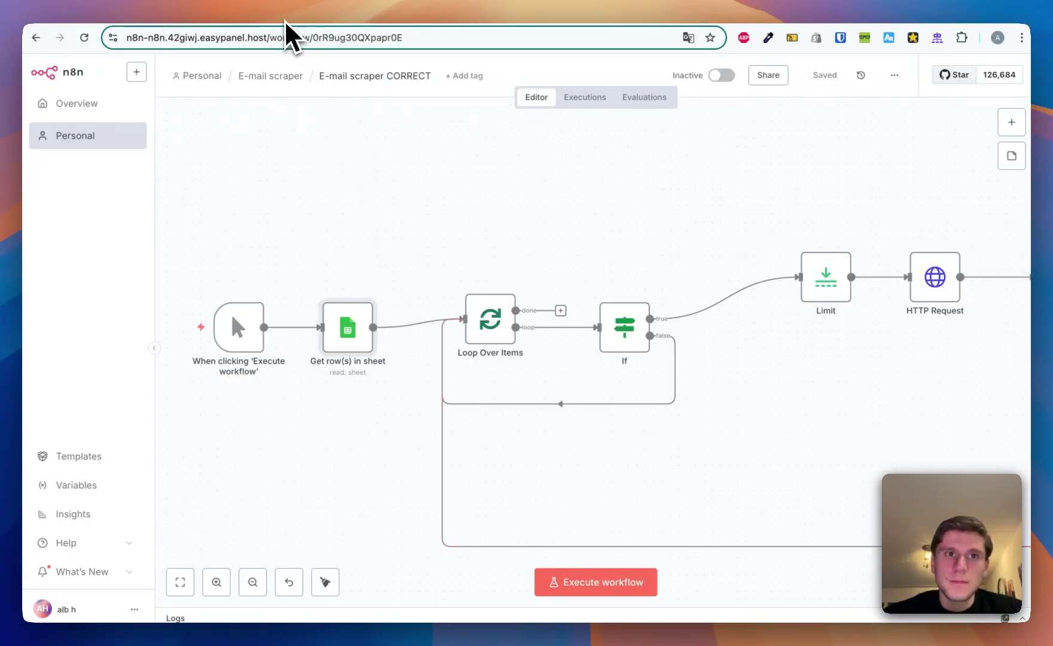
key(ctrl+Tab)
key(ctrl+Tab)
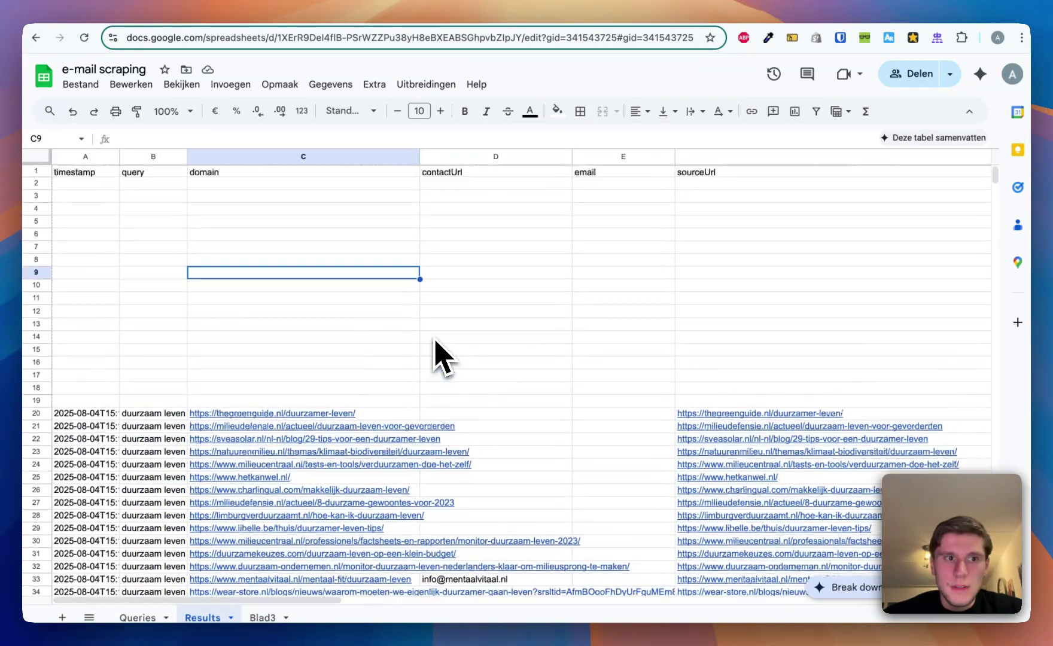
Delete the empty rows 2 to 19 between the header and the scraped data in the Results sheet.
click(36, 401)
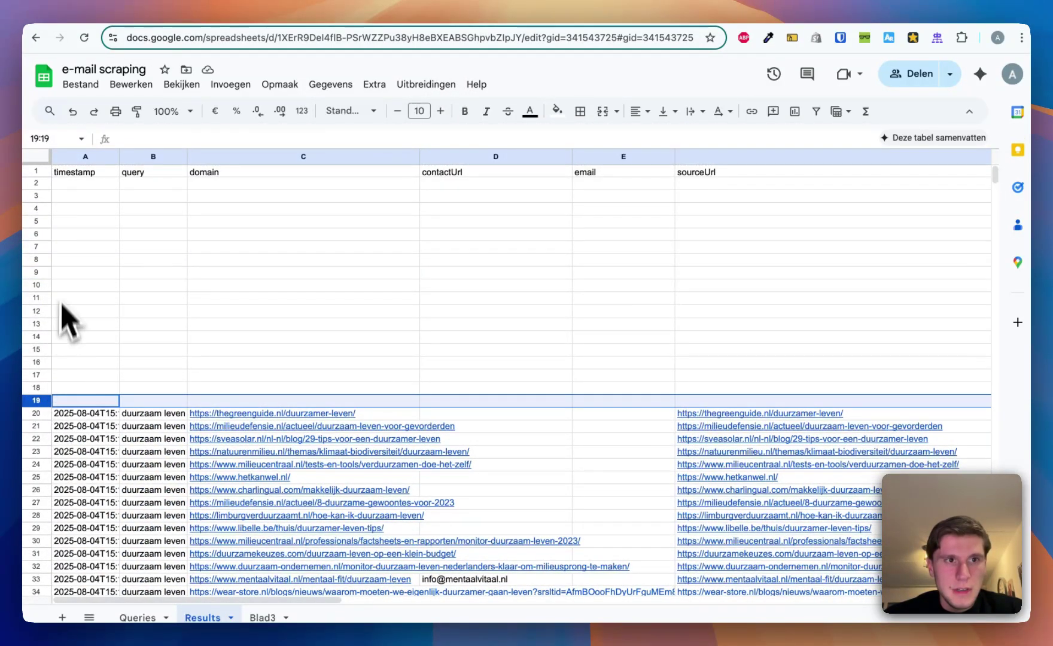
shift+click(37, 183)
right_click(38, 183)
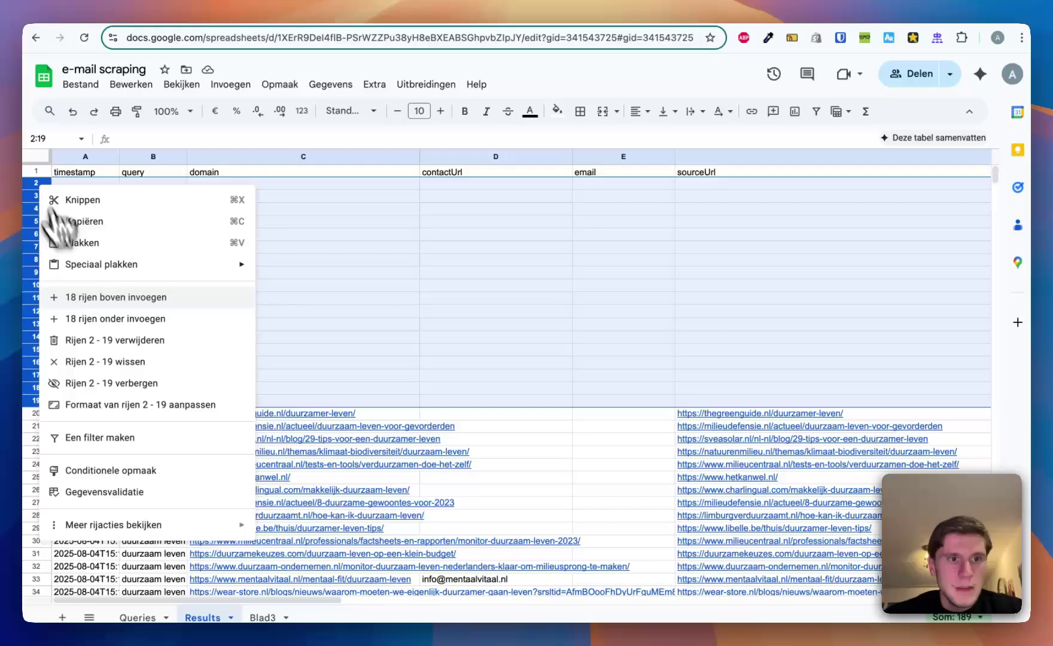
click(111, 340)
Review the scraped rows in the Results sheet, examining the domains and the entries in the contactUrl column.
scroll(317, 306, down, 20)
scroll(317, 302, up, 10)
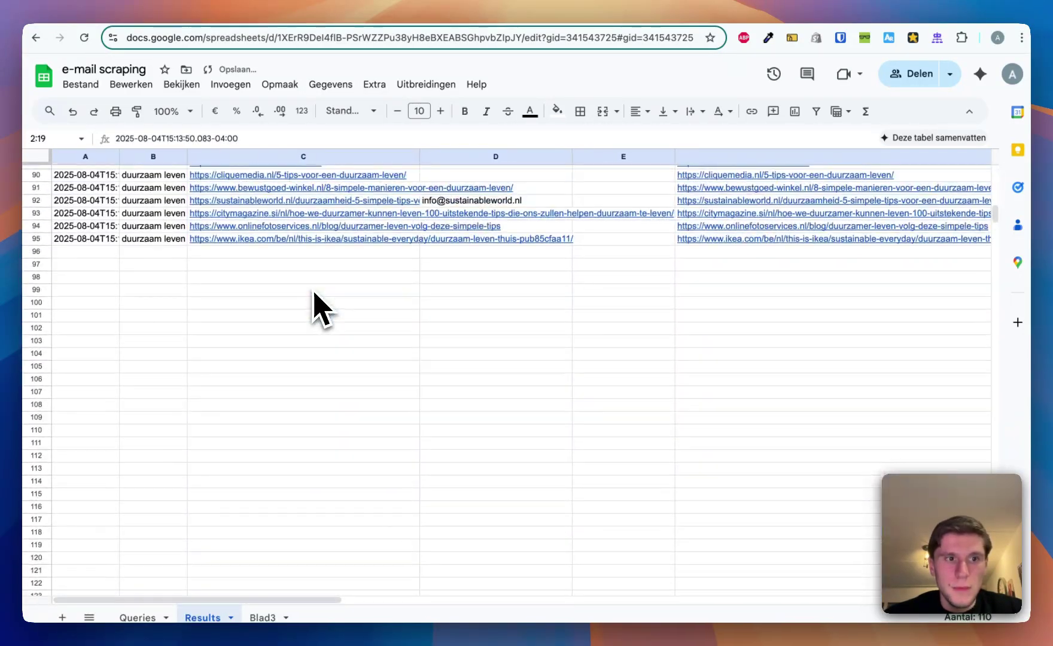
scroll(314, 293, up, 20)
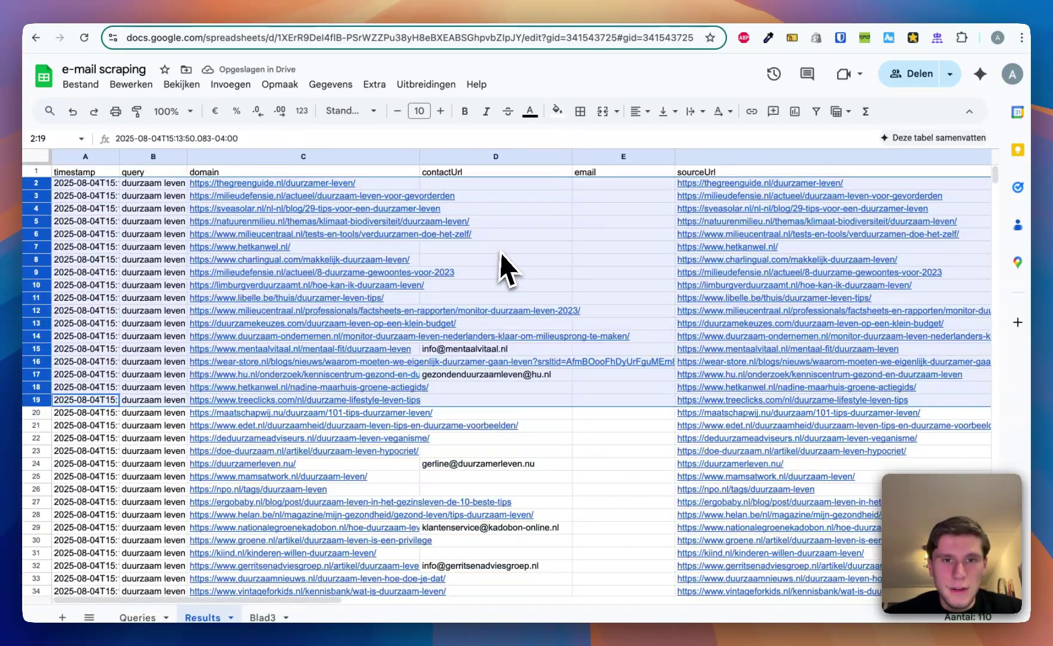
click(501, 252)
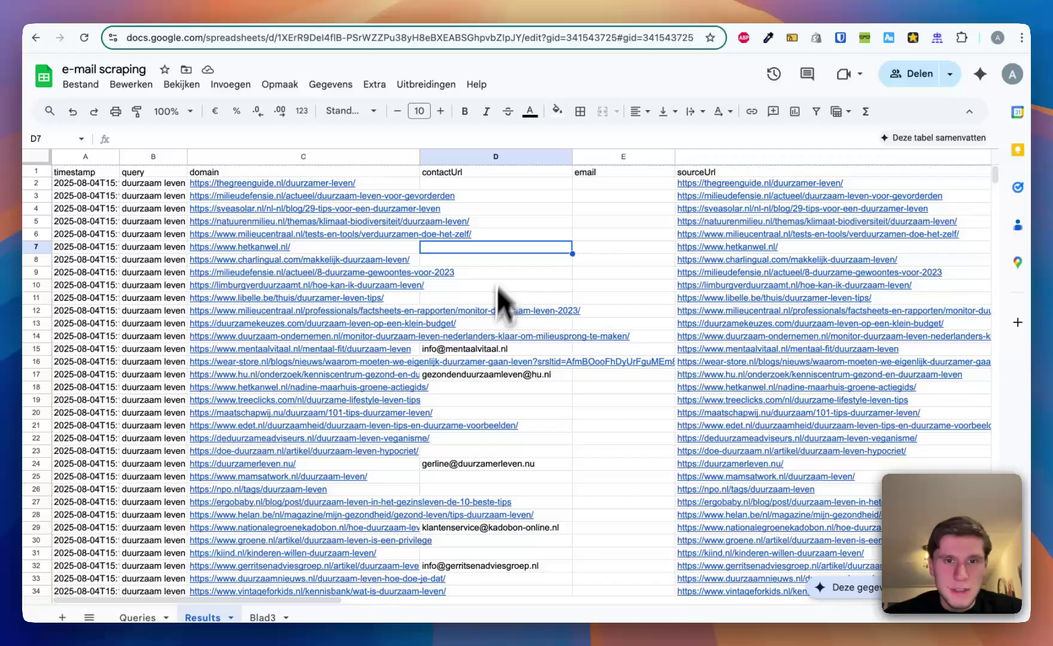
click(484, 351)
click(488, 377)
scroll(488, 395, down, 15)
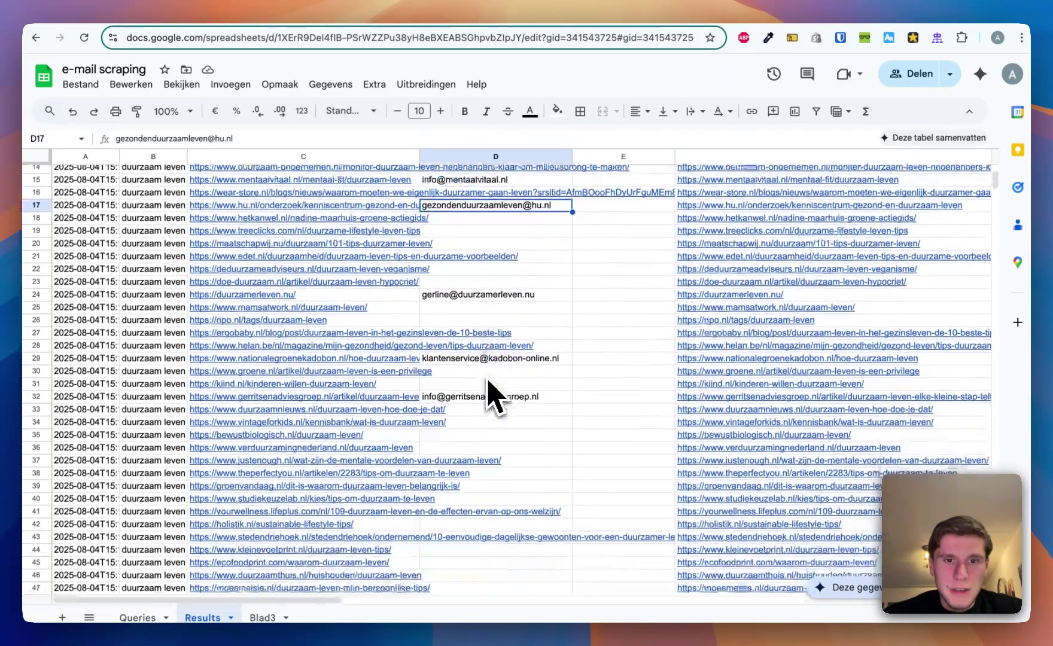
scroll(489, 394, down, 15)
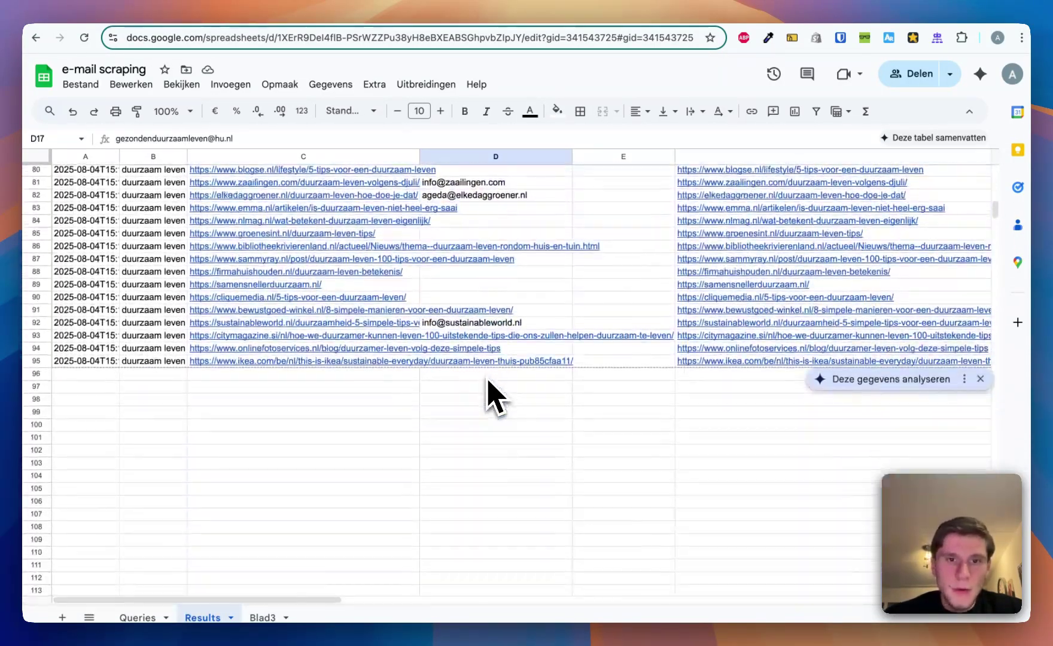
scroll(493, 396, up, 20)
Switch to the "E-mail scraper CORRECT" workflow in n8n and execute it.
key(ctrl+Tab)
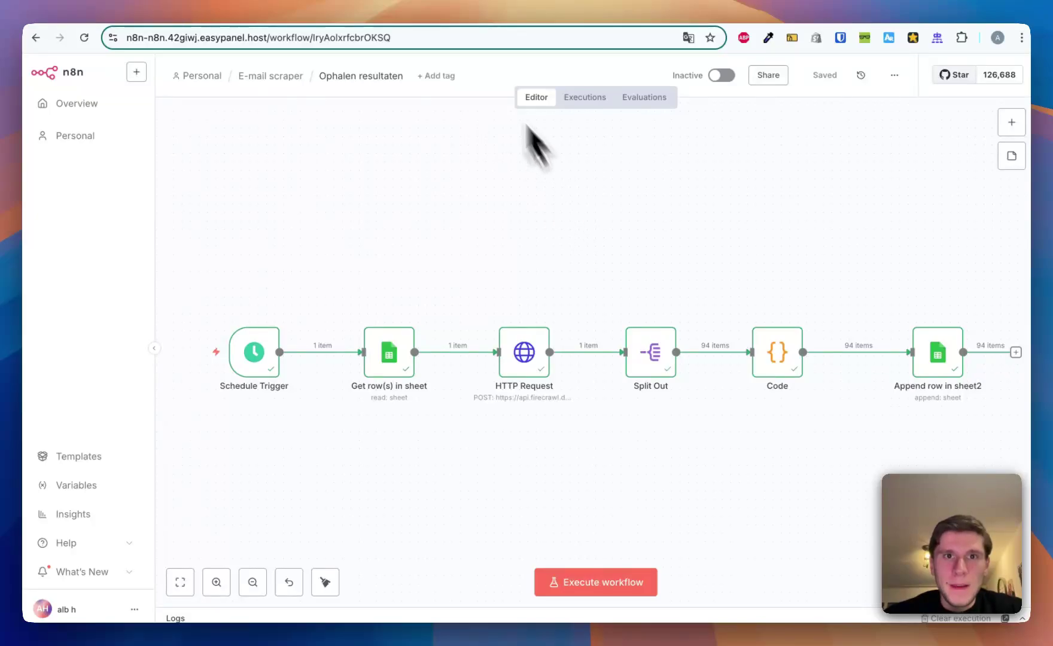
key(ctrl+Tab)
click(583, 582)
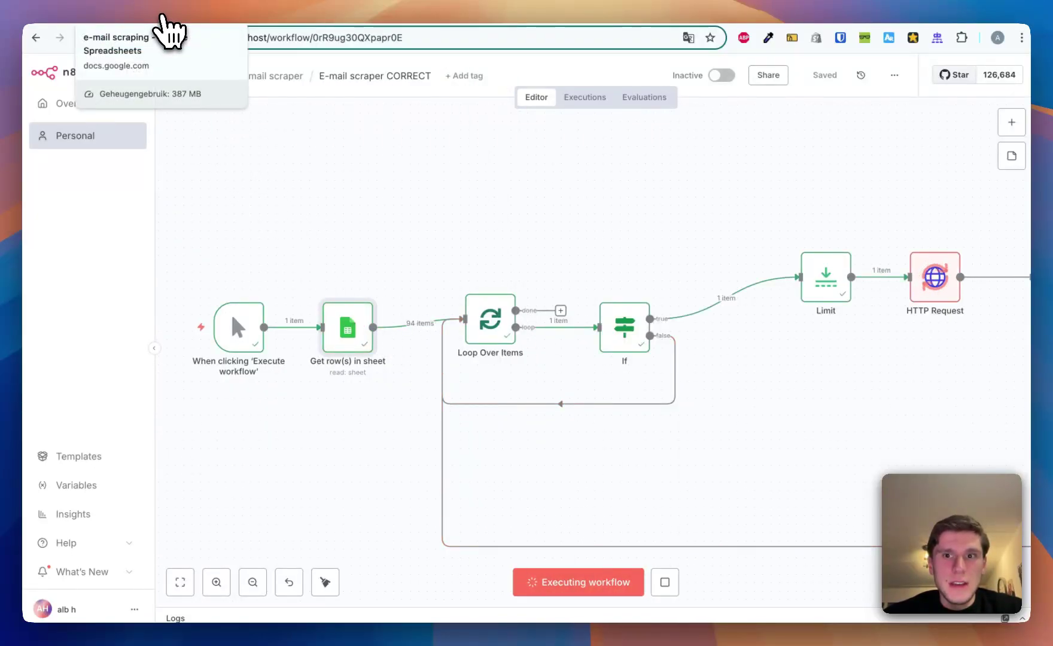
Follow the running workflow across its nodes, from Loop Over Items through Information Extractor to Wait.
scroll(564, 356, right, 5)
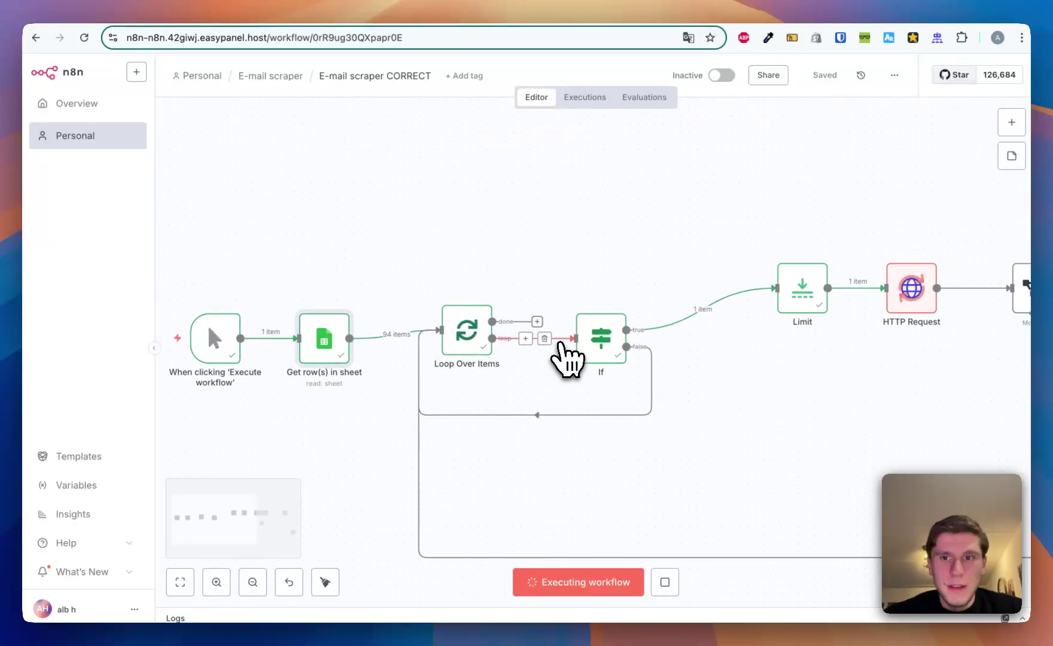
scroll(717, 372, right, 6)
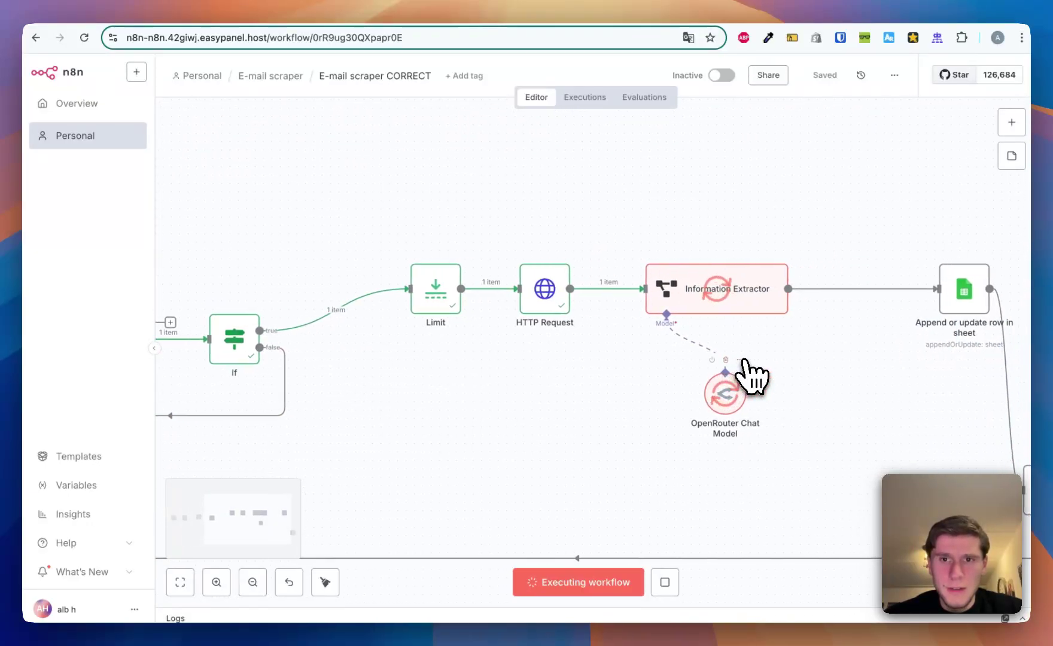
scroll(778, 340, right, 2)
scroll(724, 365, right, 4)
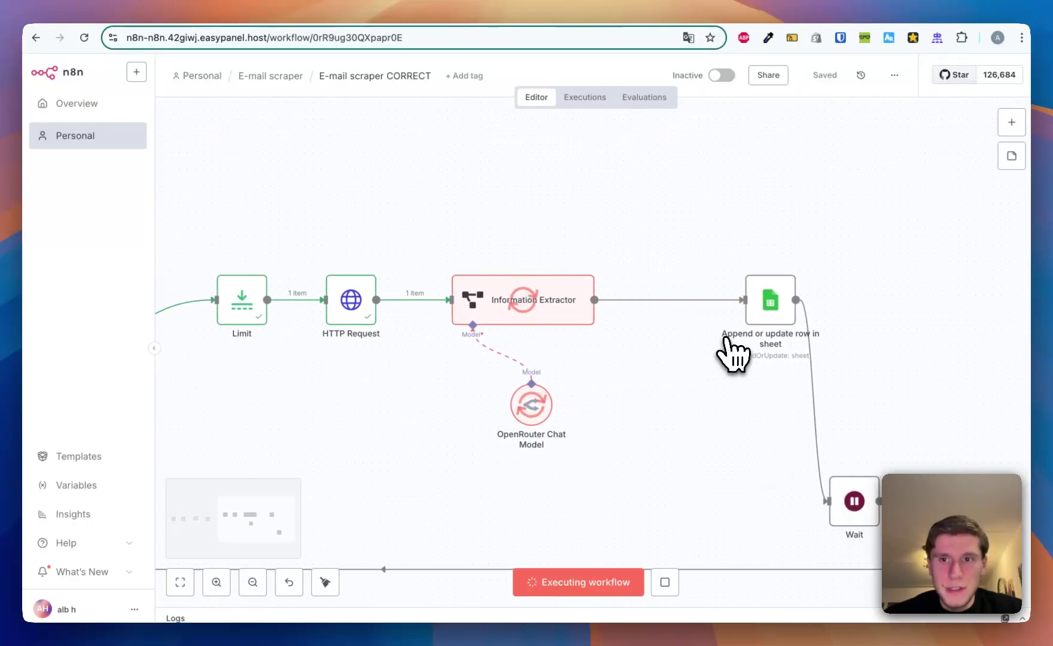
ctrl+scroll(837, 435, down, 3)
scroll(856, 508, down, 1)
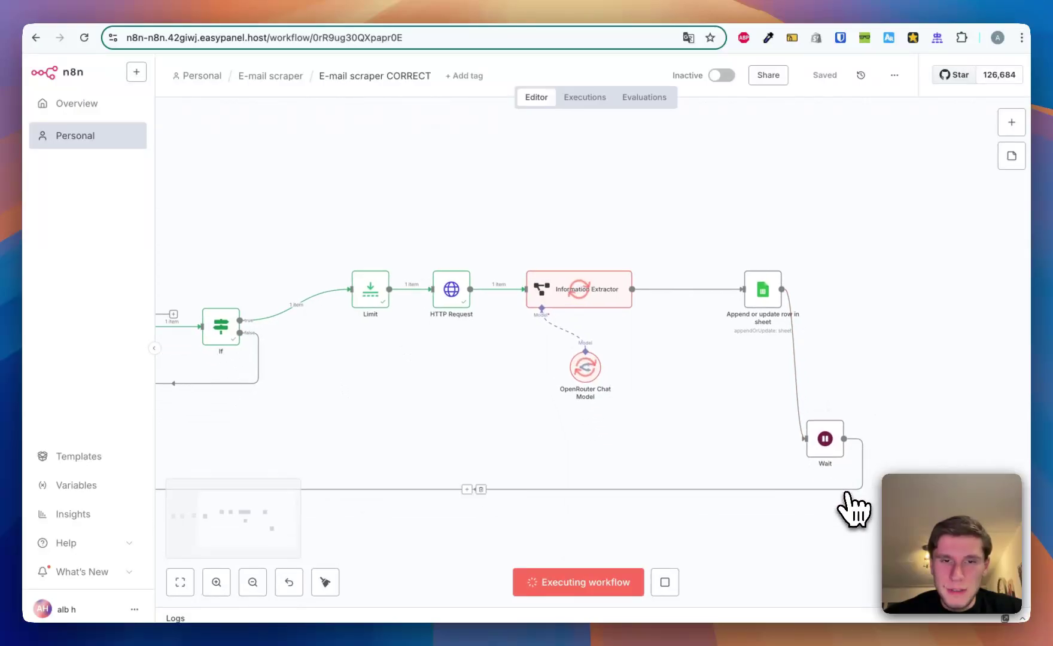
scroll(854, 509, left, 5)
Return to the Results sheet and examine the contactUrl, email and sourceUrl columns for entries written by the workflow.
click(150, 18)
scroll(556, 293, right, 1)
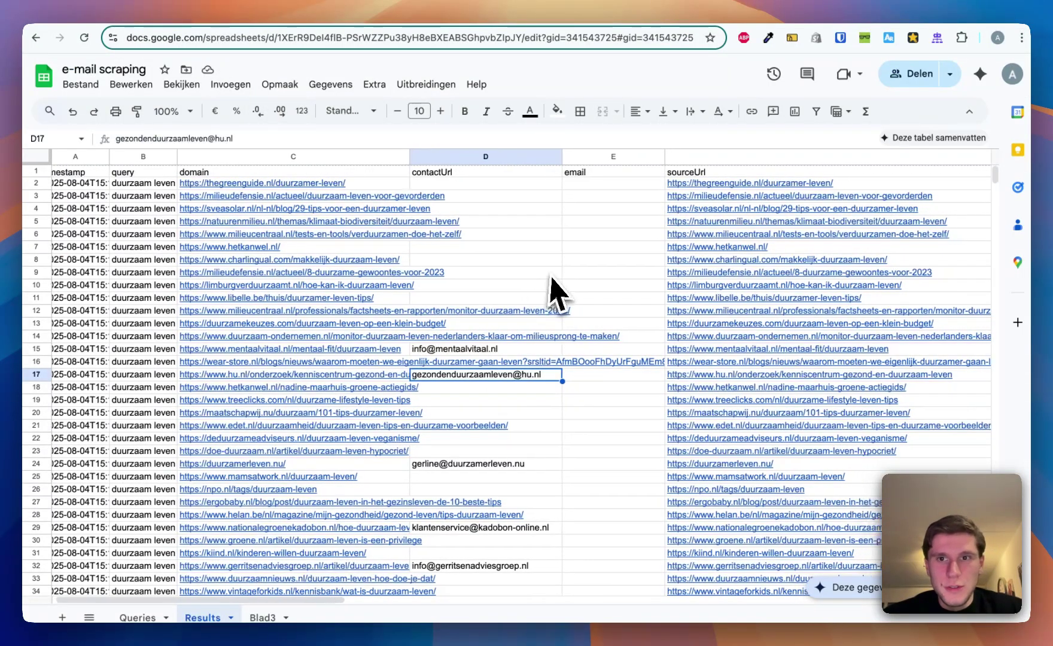
key(ctrl+tab)
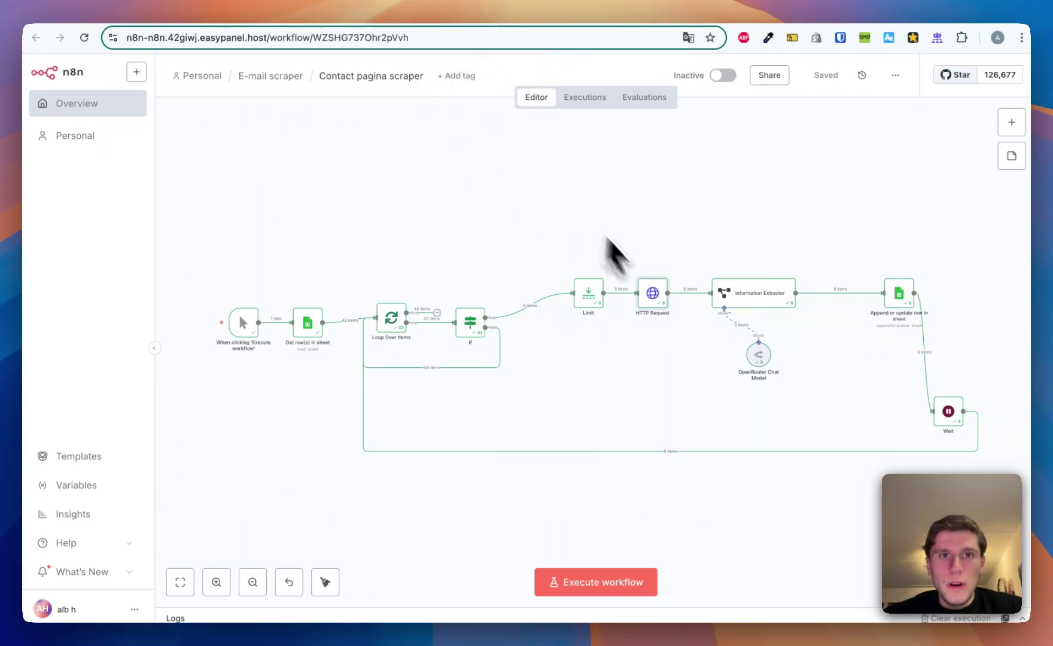
key(ctrl+shift+tab)
scroll(757, 305, right, 8)
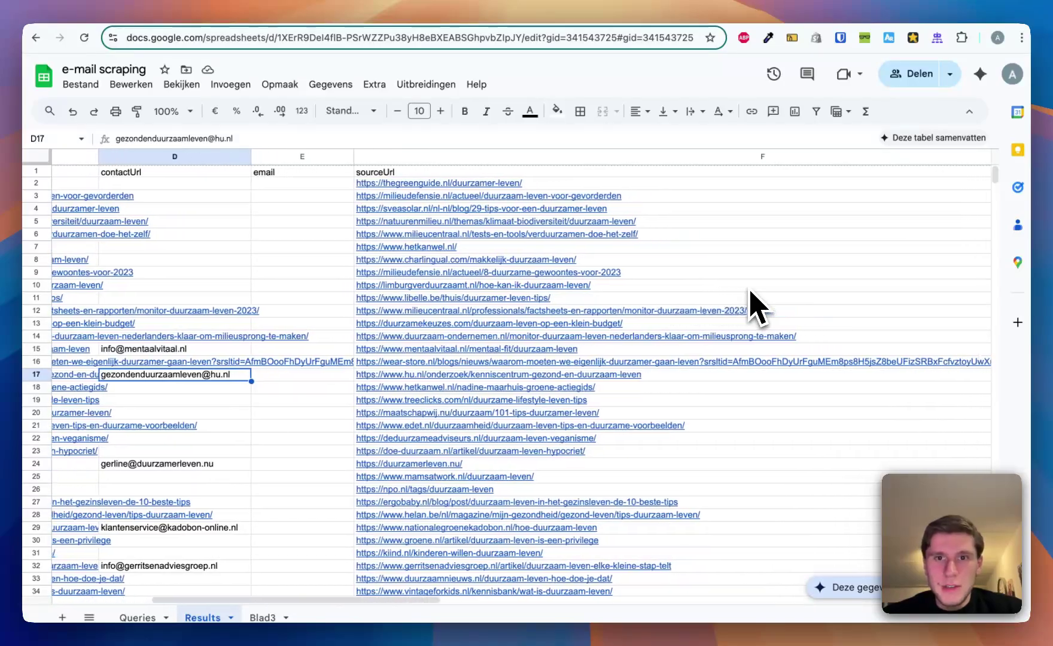
scroll(658, 251, left, 5)
scroll(643, 242, left, 5)
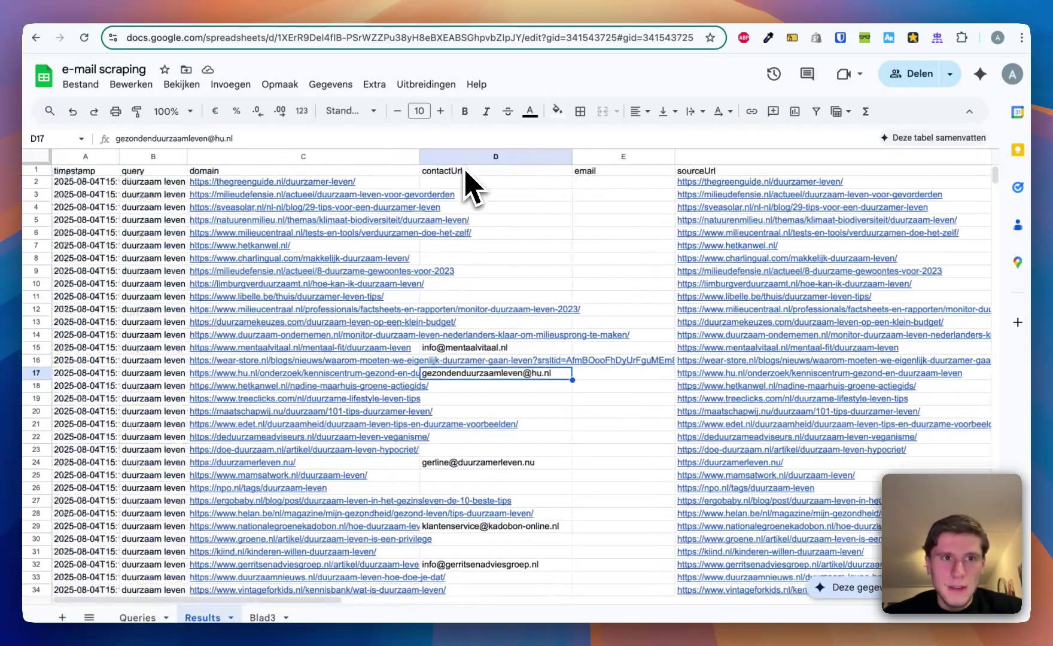
key(ctrl+tab)
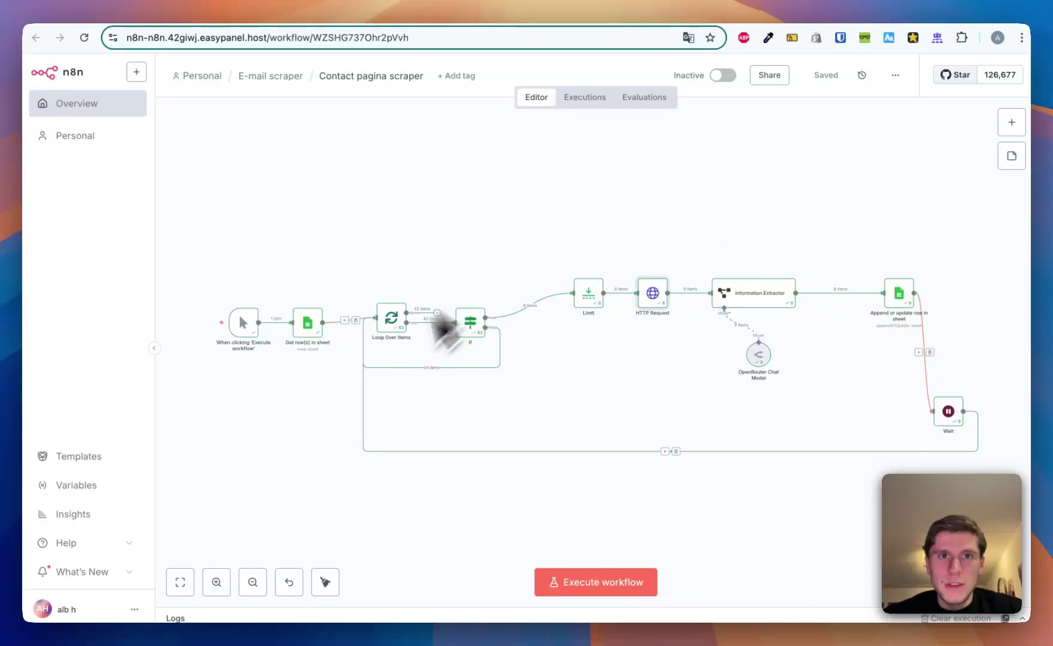
key(ctrl+tab)
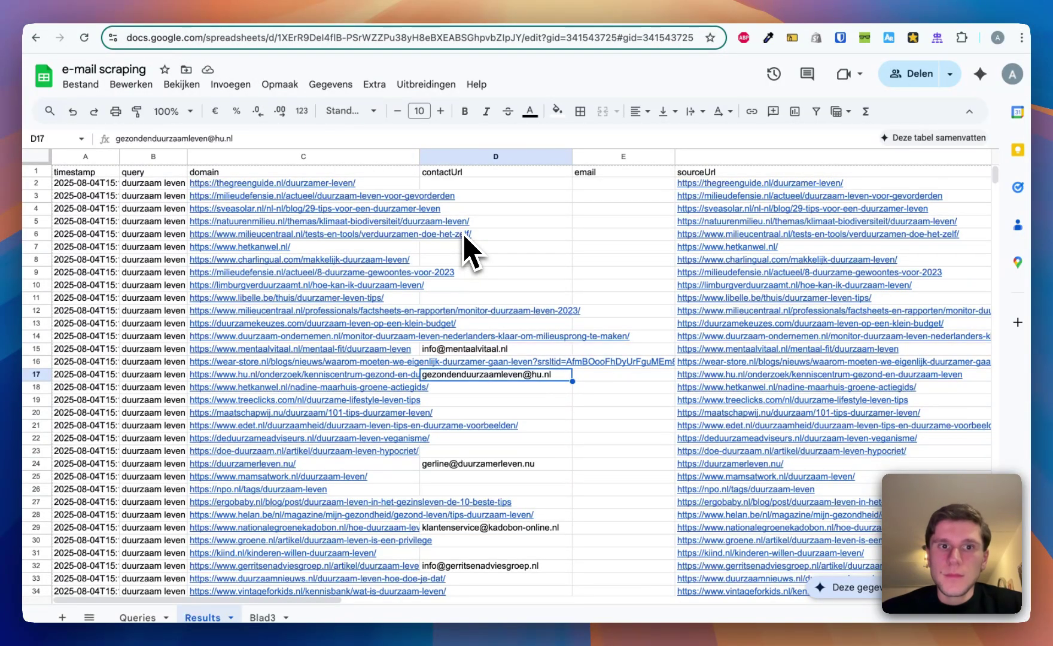
scroll(487, 261, right, 2)
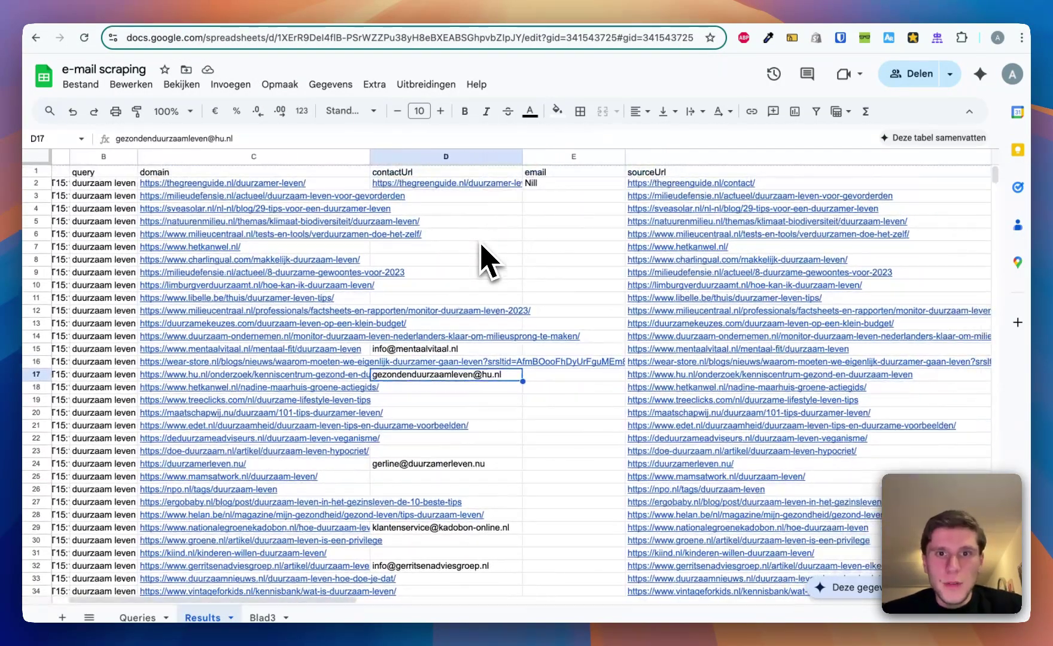
Open the sourceUrl link in row 2, thegreenguide.nl/contact, and examine the page for a contact e-mail address.
click(659, 185)
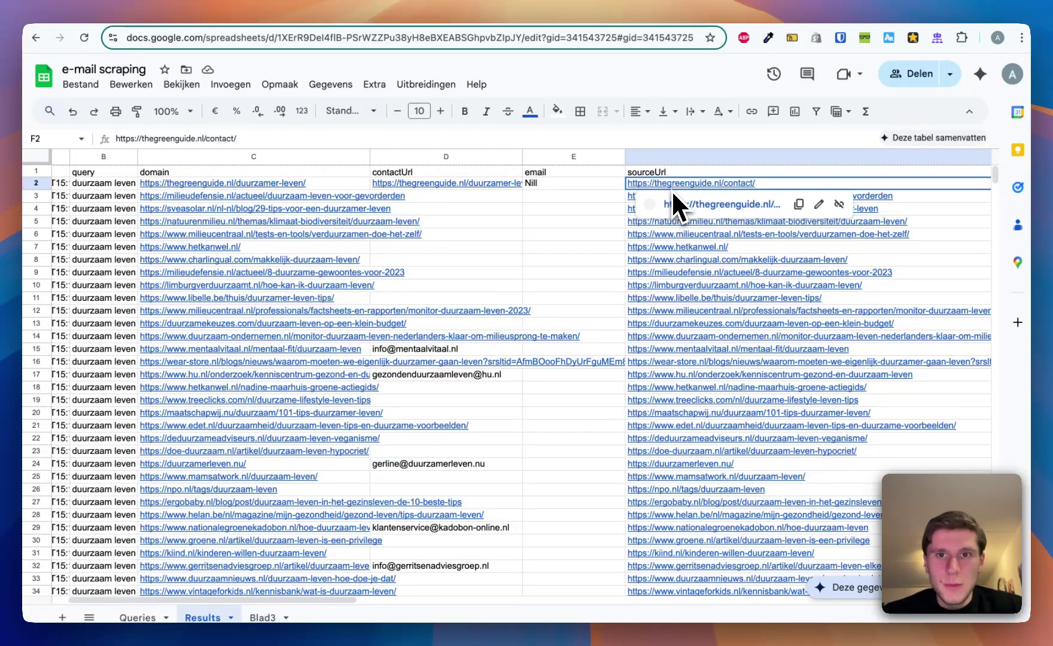
click(674, 204)
scroll(572, 313, down, 6)
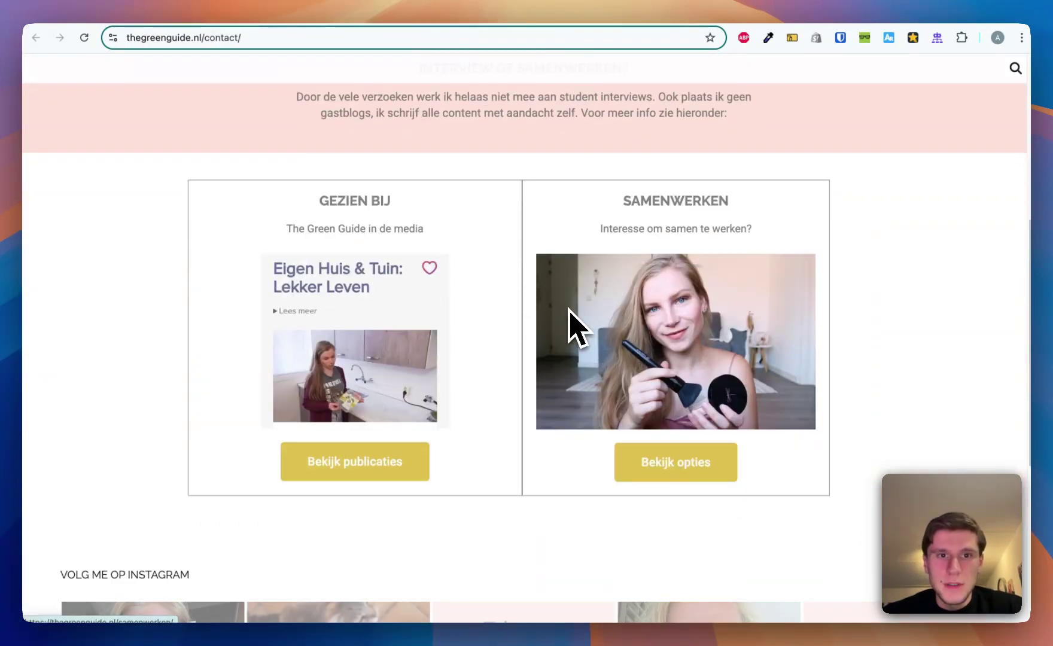
scroll(576, 324, up, 4)
scroll(623, 282, down, 7)
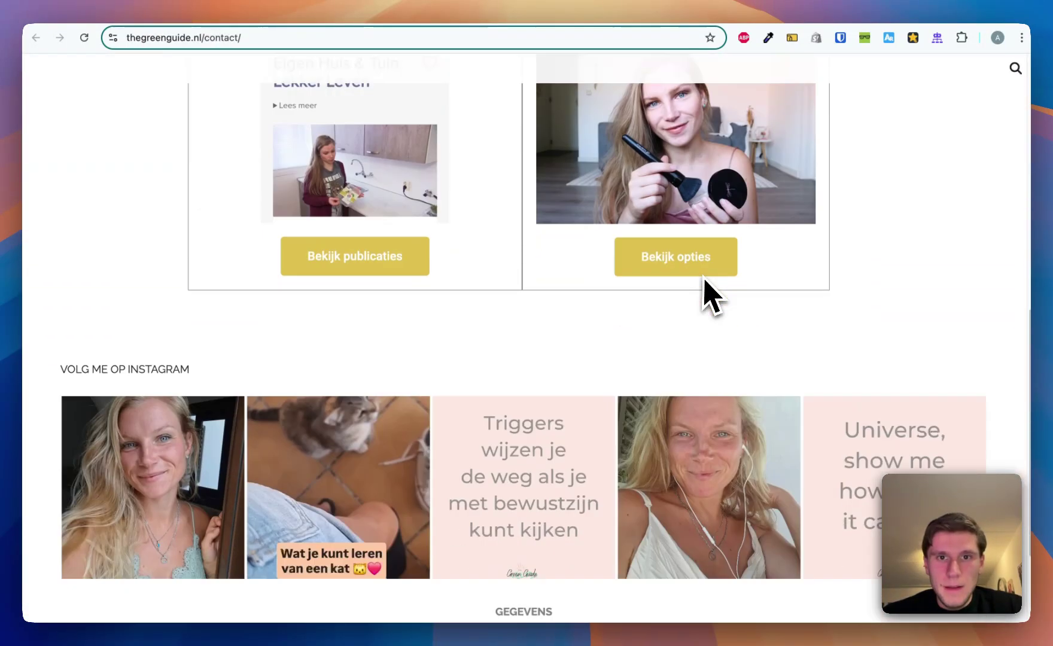
scroll(710, 294, up, 5)
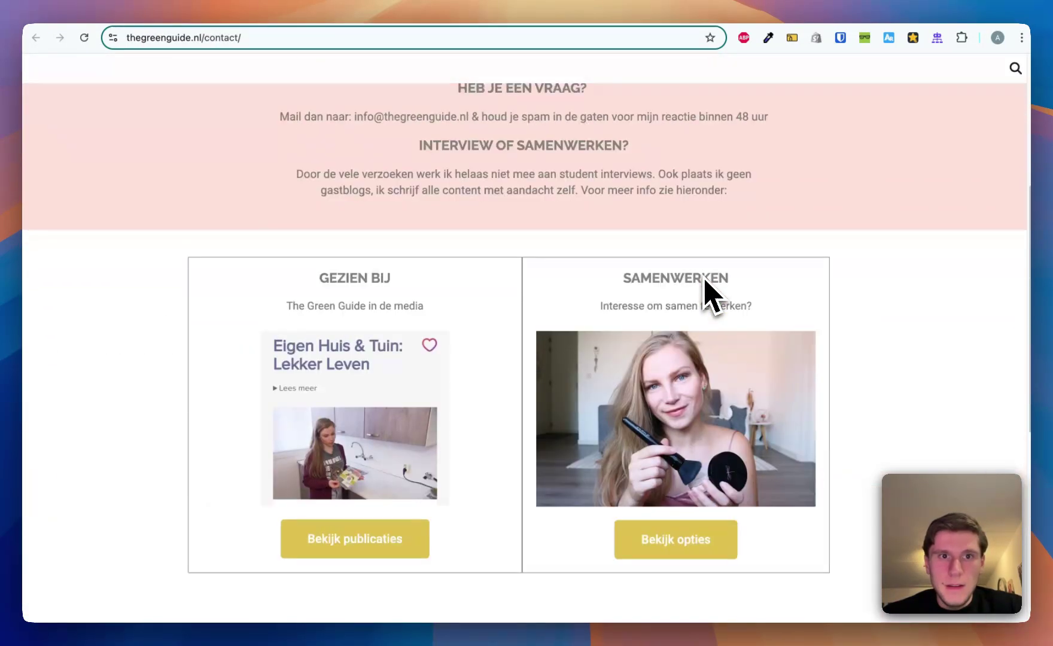
Try the contact e-mail link on thegreenguide.nl, quit the mail application and return to the Results sheet.
click(461, 118)
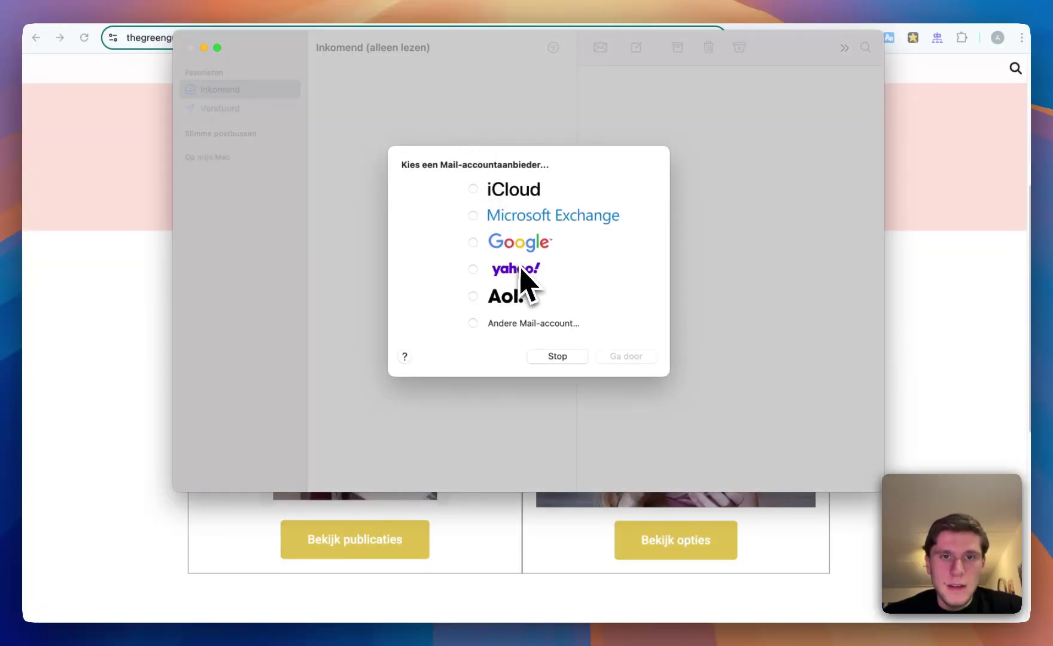
key(super+q)
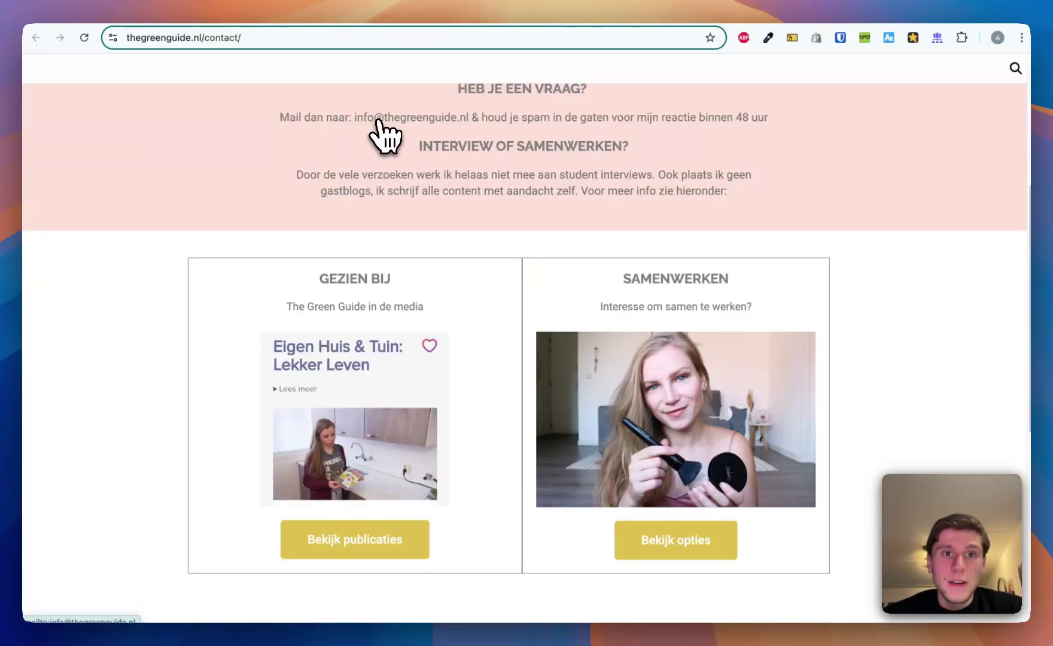
scroll(399, 155, up, 3)
key(ctrl+Tab)
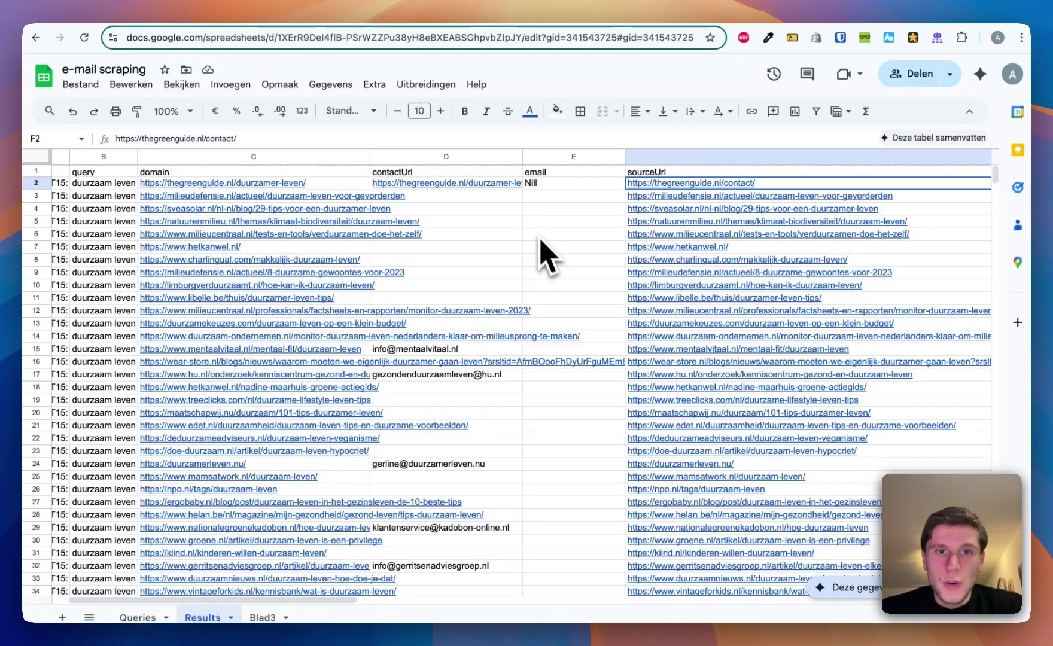
scroll(545, 263, right, 10)
scroll(553, 268, left, 10)
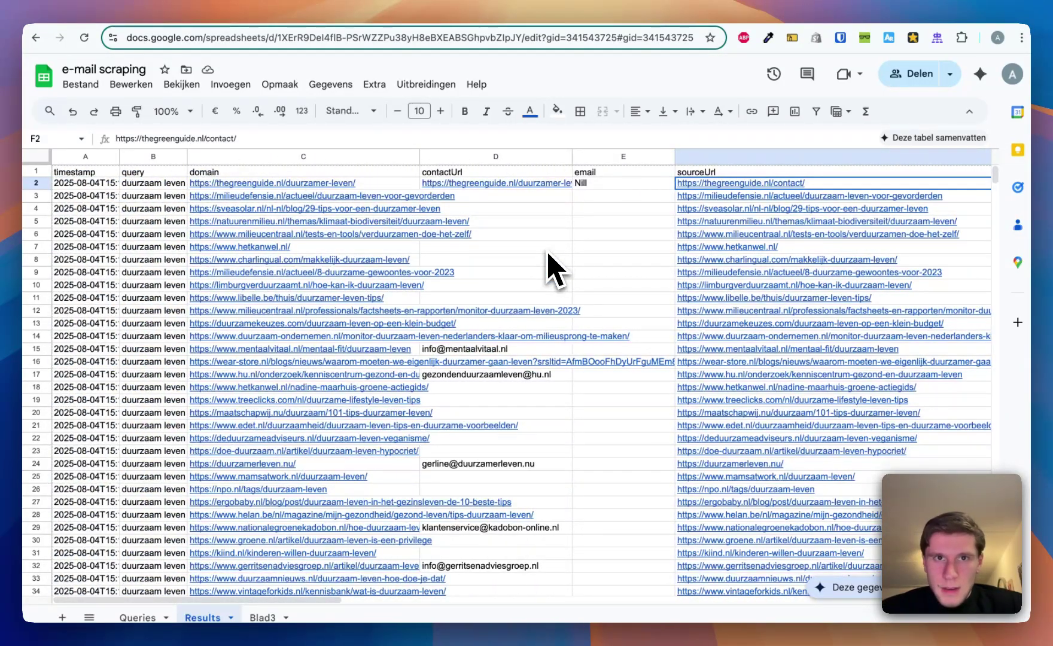
View the "Contact pagina scraper" workflow in n8n and return to the Results sheet in Google Sheets.
key(ctrl+Tab)
key(ctrl+Tab)
key(ctrl+Tab)
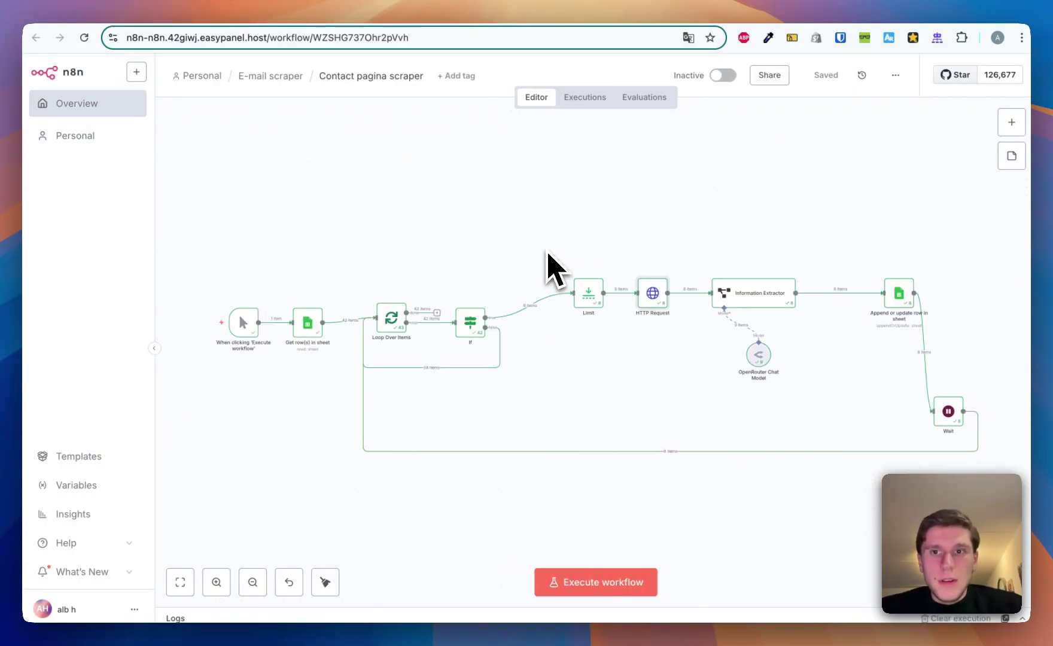
key(ctrl+shift+Tab)
key(ctrl+shift+Tab)
key(ctrl+shift+Tab)
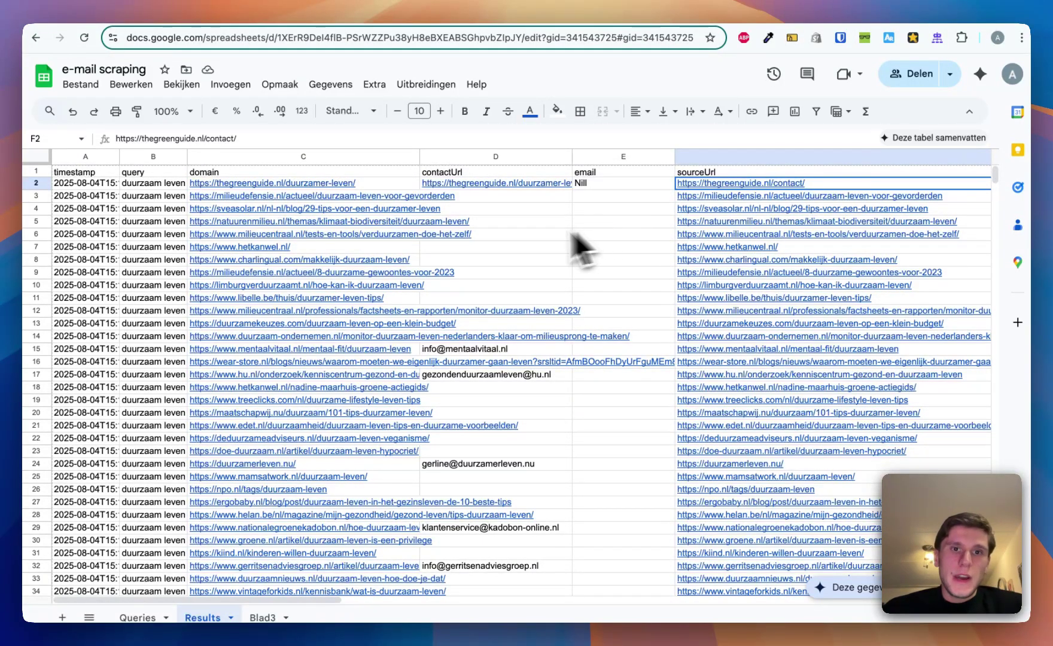
Resize the domain column so contactUrl, email and sourceUrl fit beside it, and look over the columns through notes.
double_click(419, 156)
scroll(599, 287, right, 1)
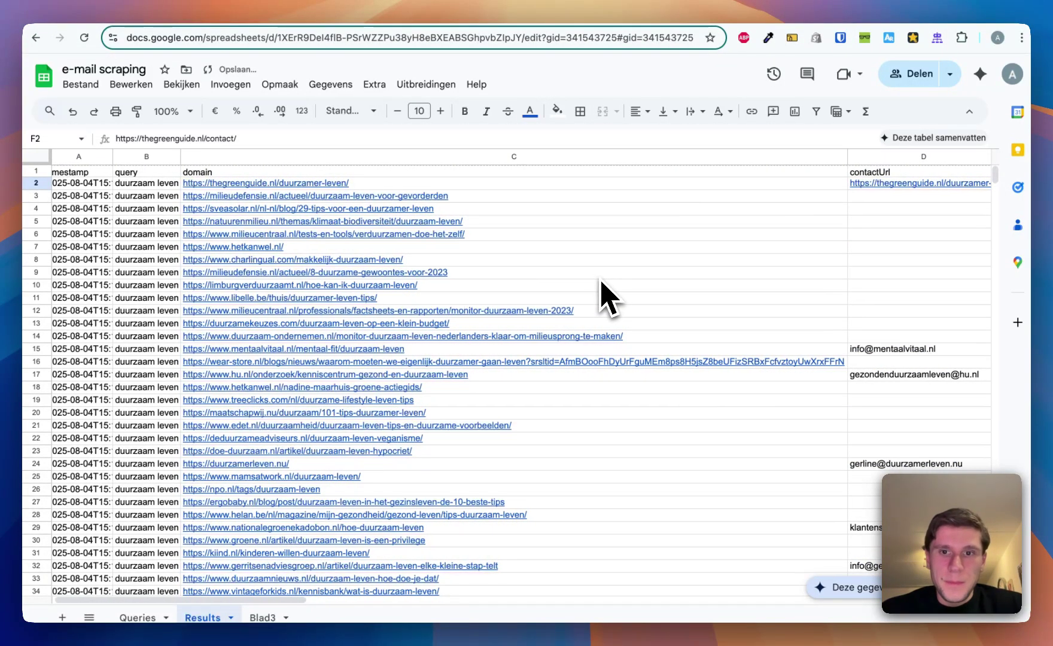
drag(847, 157, 474, 158)
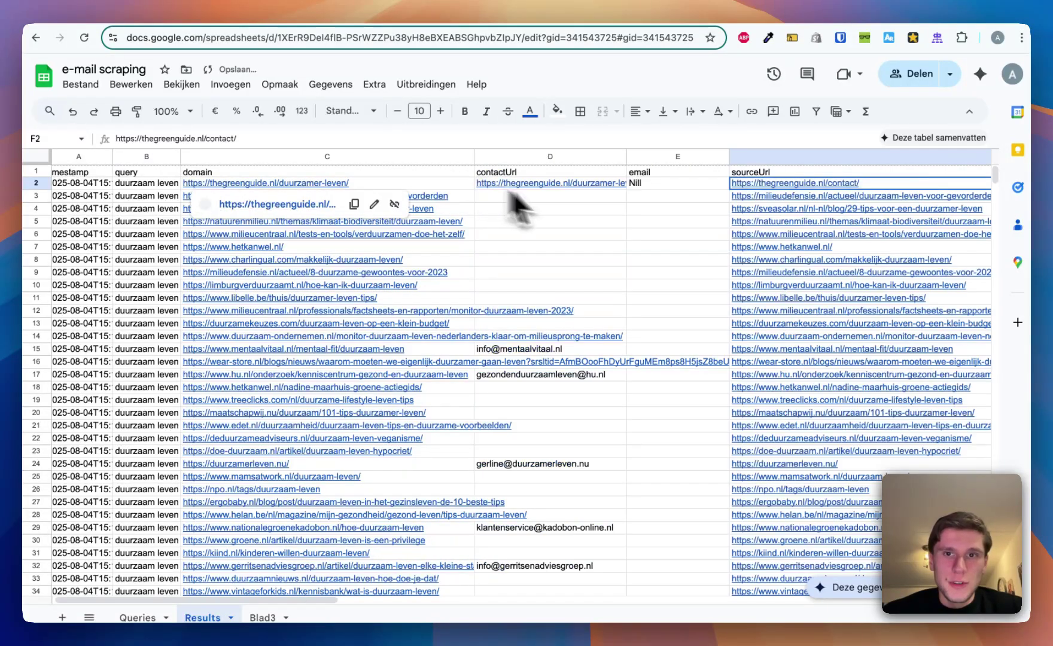
scroll(622, 233, right, 10)
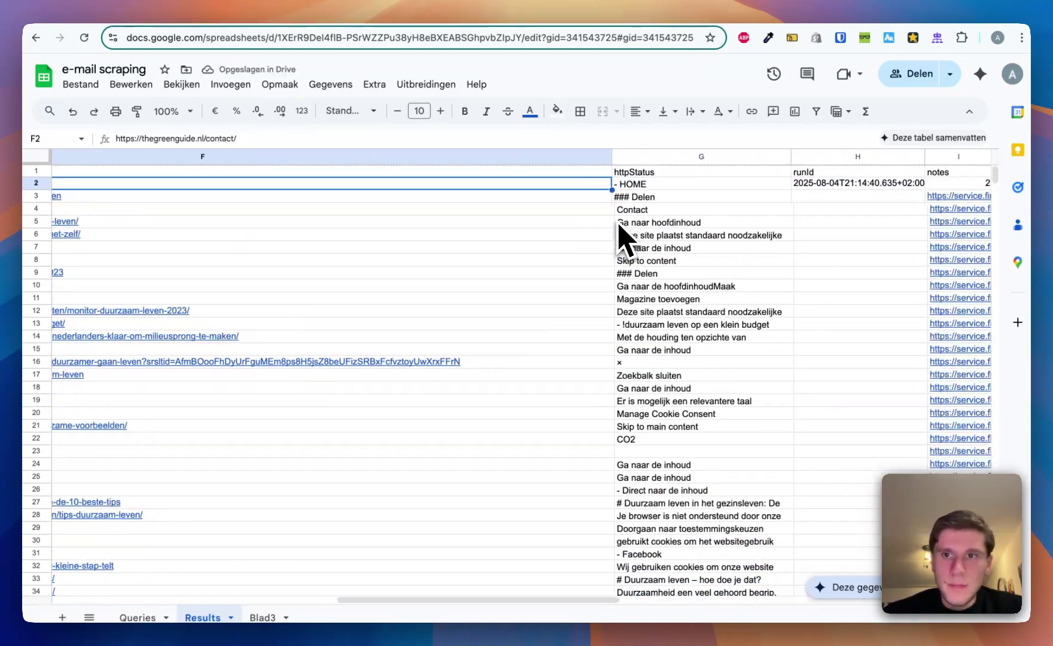
scroll(622, 236, right, 5)
scroll(625, 239, left, 15)
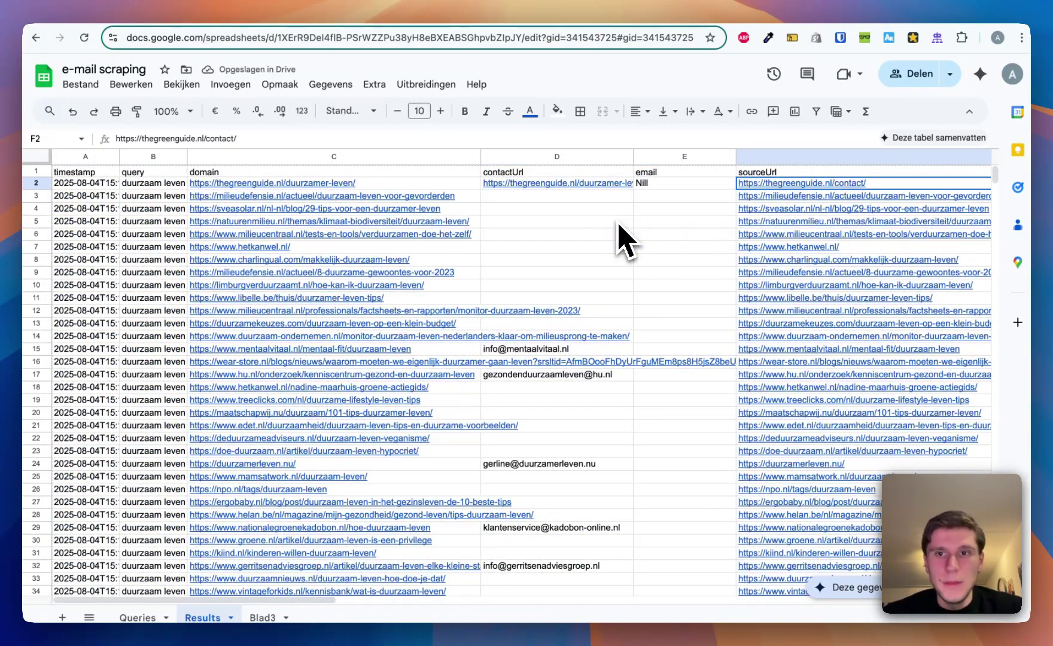
Follow the running "E-mail scraper CORRECT" workflow through Information Extractor and check the Results sheet for a new entry.
key(ctrl+Tab)
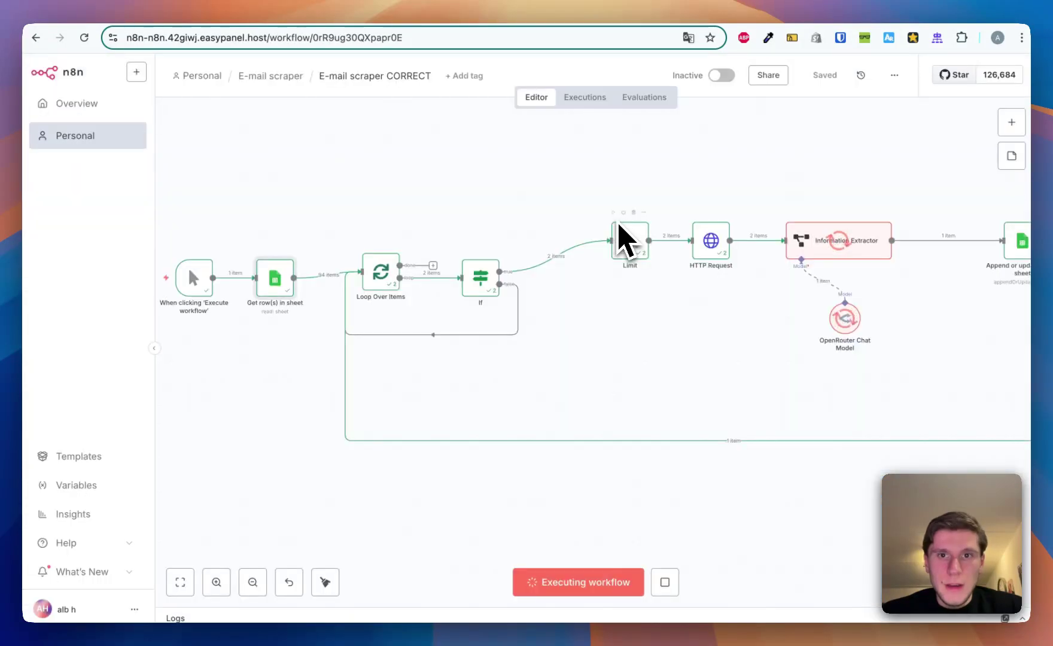
scroll(681, 259, right, 5)
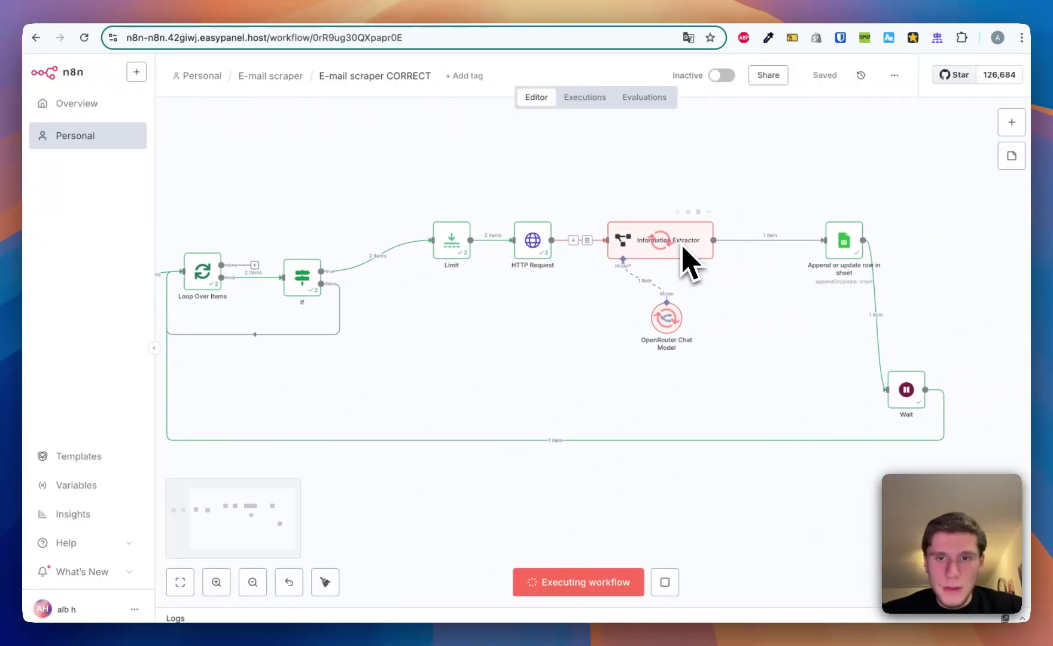
key(ctrl+shift+Tab)
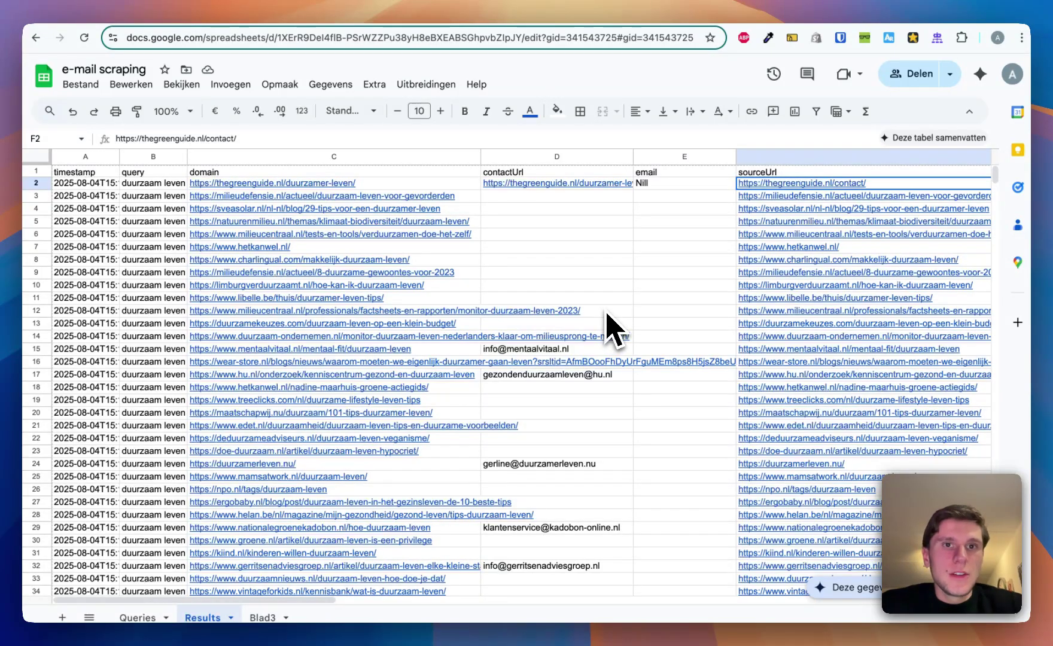
key(ctrl+Tab)
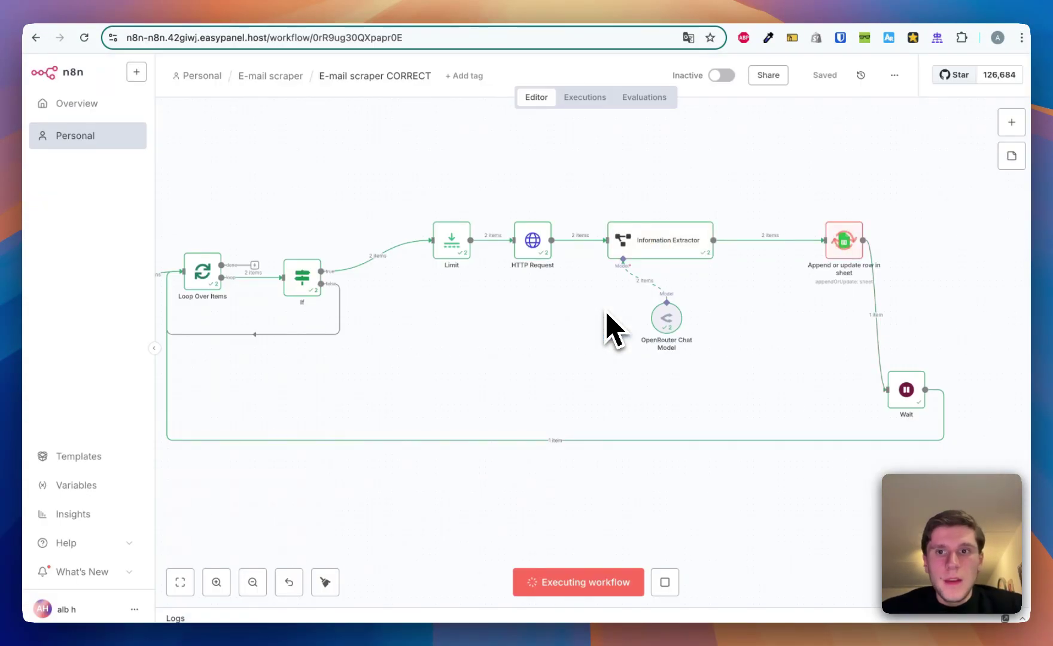
key(ctrl+shift+Tab)
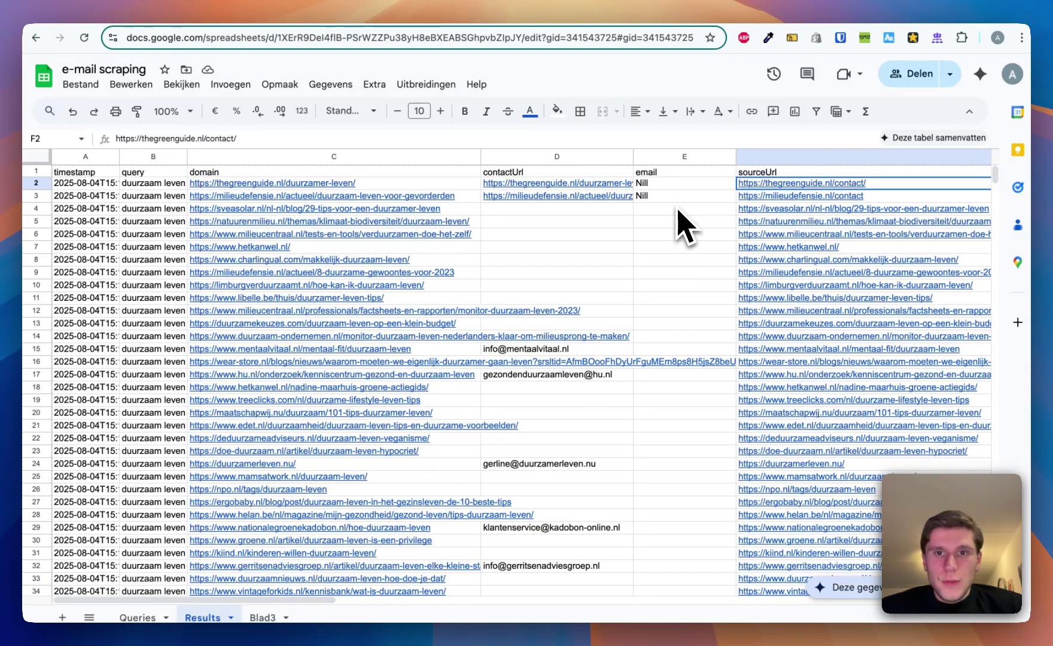
Open the row 3 sourceUrl link, milieudefensie.nl/contact, from the Results sheet.
scroll(611, 211, right, 1)
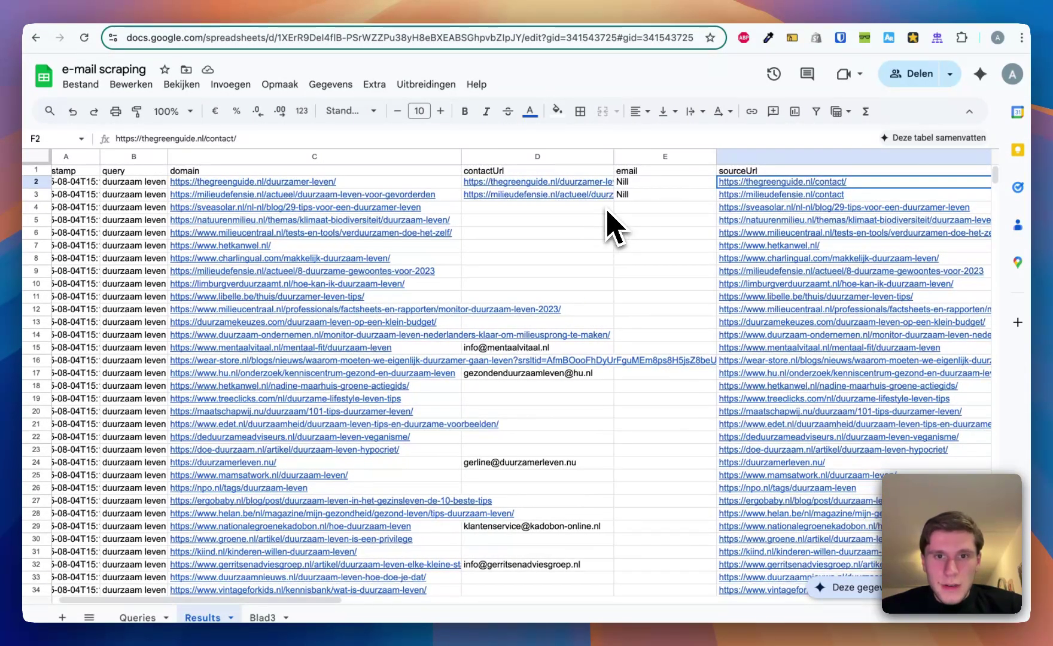
click(577, 194)
click(689, 210)
click(744, 199)
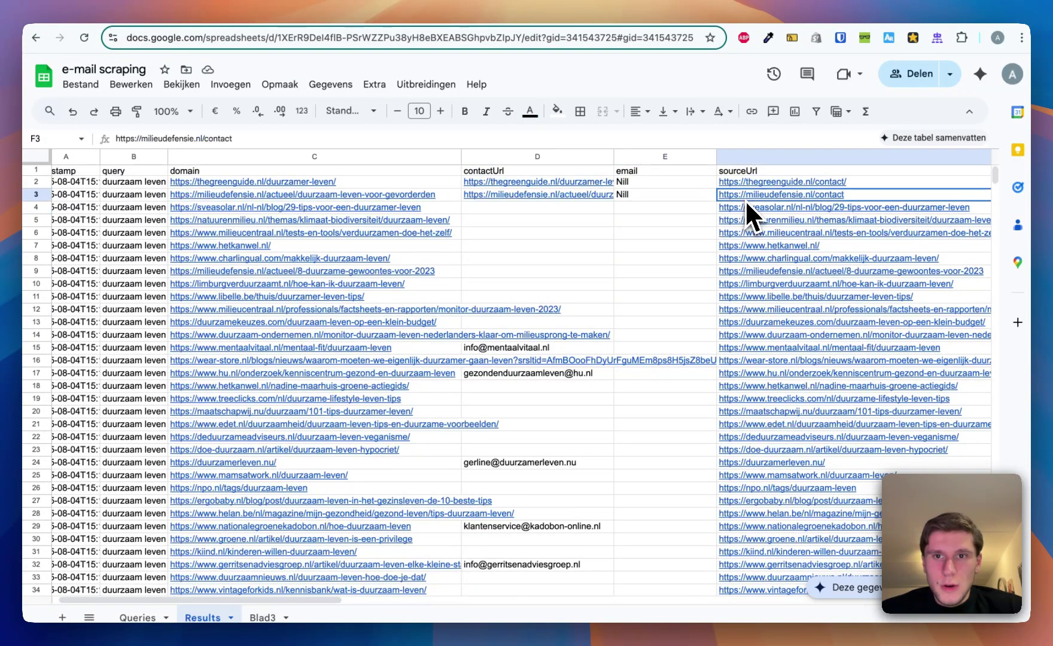
click(771, 231)
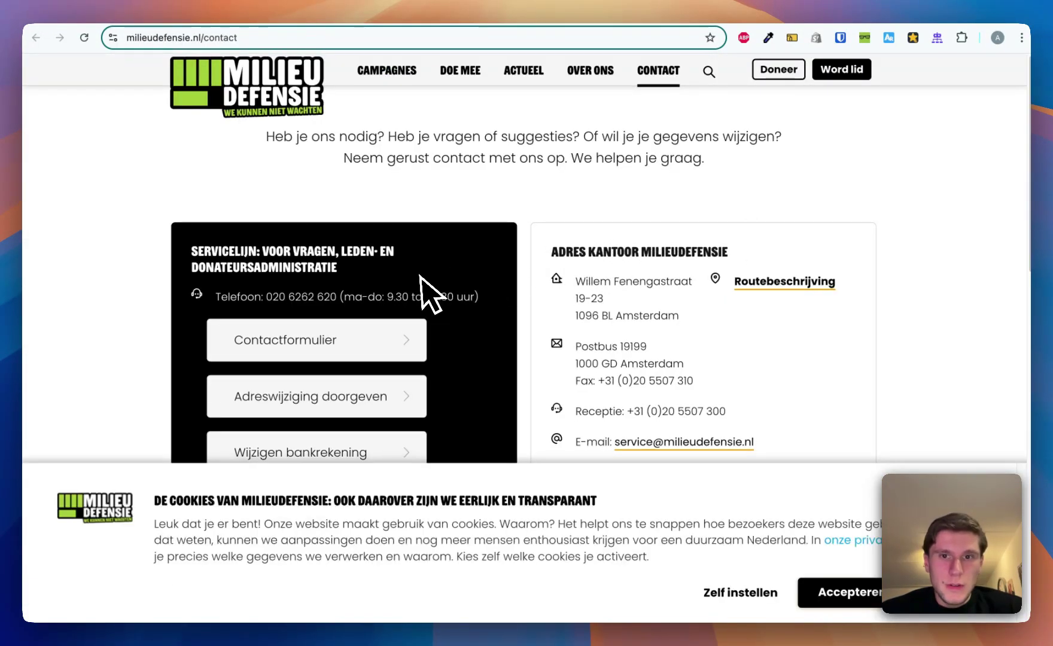
Locate the office e-mail address on the Milieudefensie contact page, accept the cookies and close the page.
scroll(430, 294, down, 1)
drag(756, 396, 620, 396)
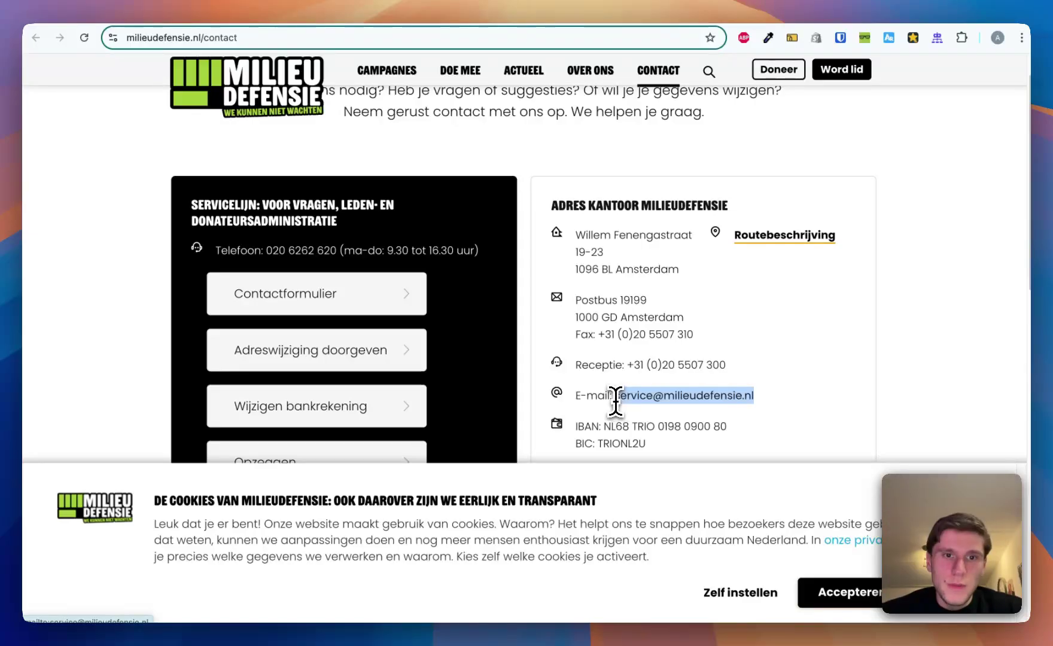
click(799, 341)
click(860, 599)
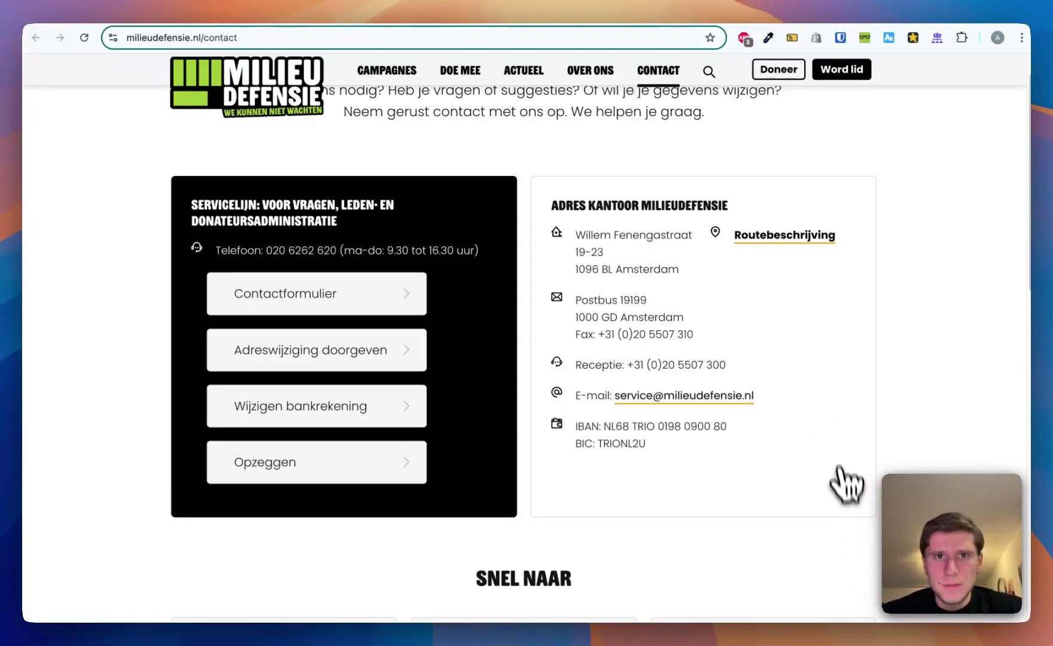
key(super+w)
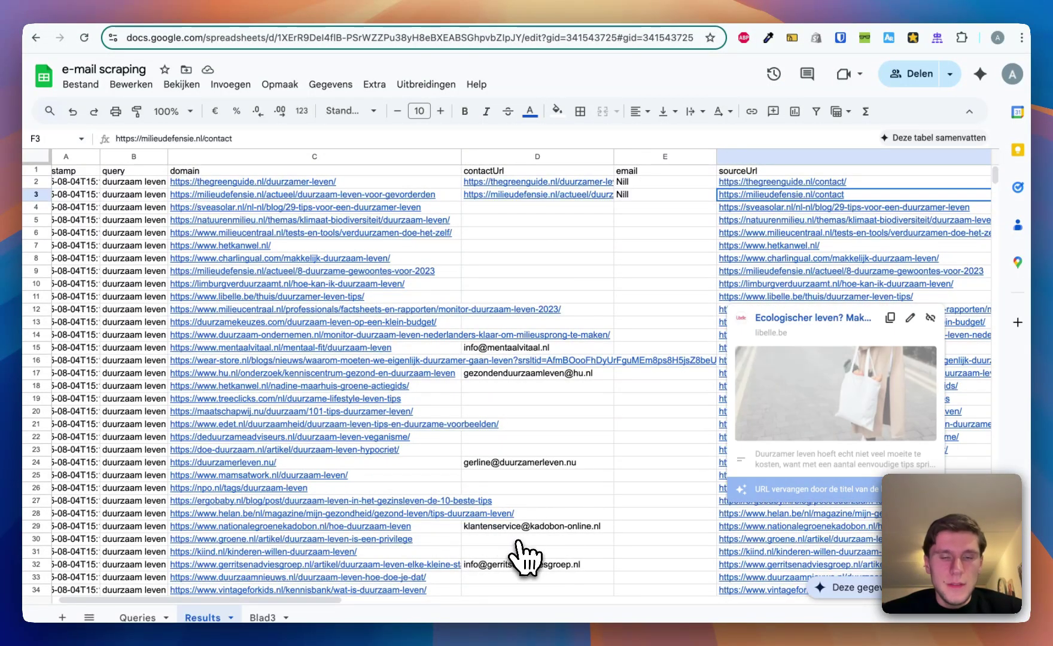
Look at the "Contact pagina scraper" workflow again and review the contactUrl and email columns in the Results sheet.
key(ctrl+Tab)
key(ctrl+Tab)
key(ctrl+Tab)
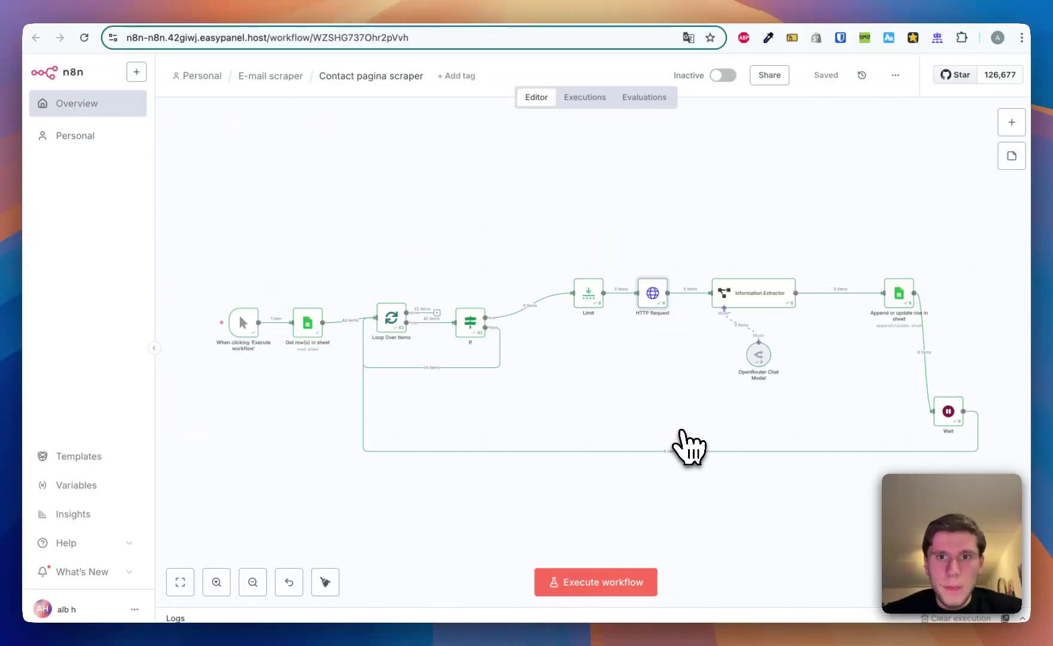
key(ctrl+shift+Tab)
key(ctrl+shift+Tab)
key(ctrl+shift+Tab)
scroll(583, 263, down, 2)
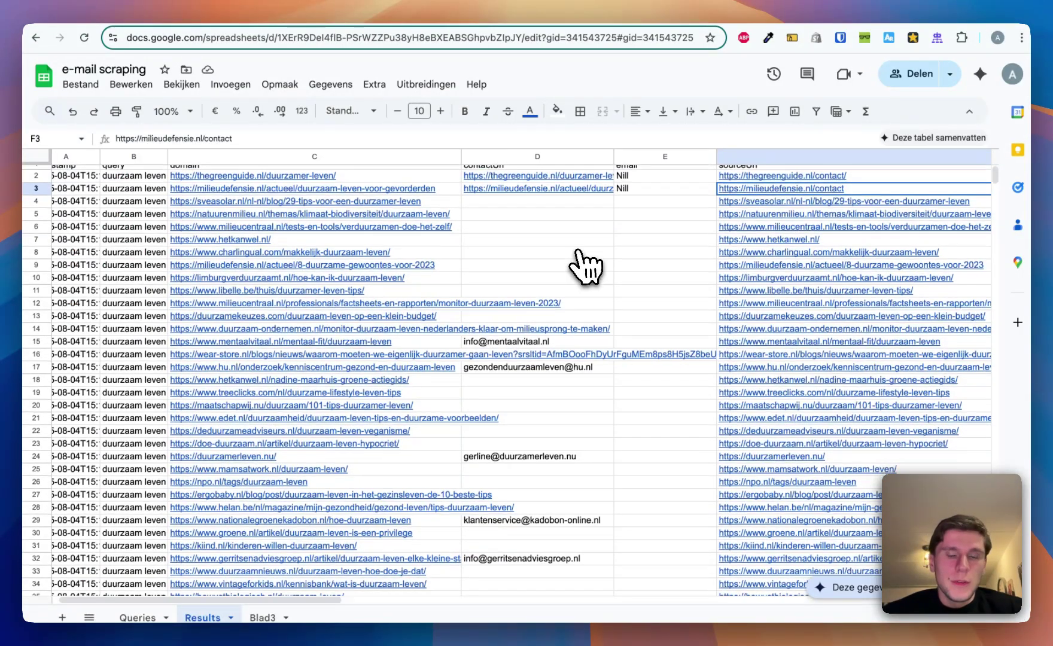
scroll(582, 263, up, 2)
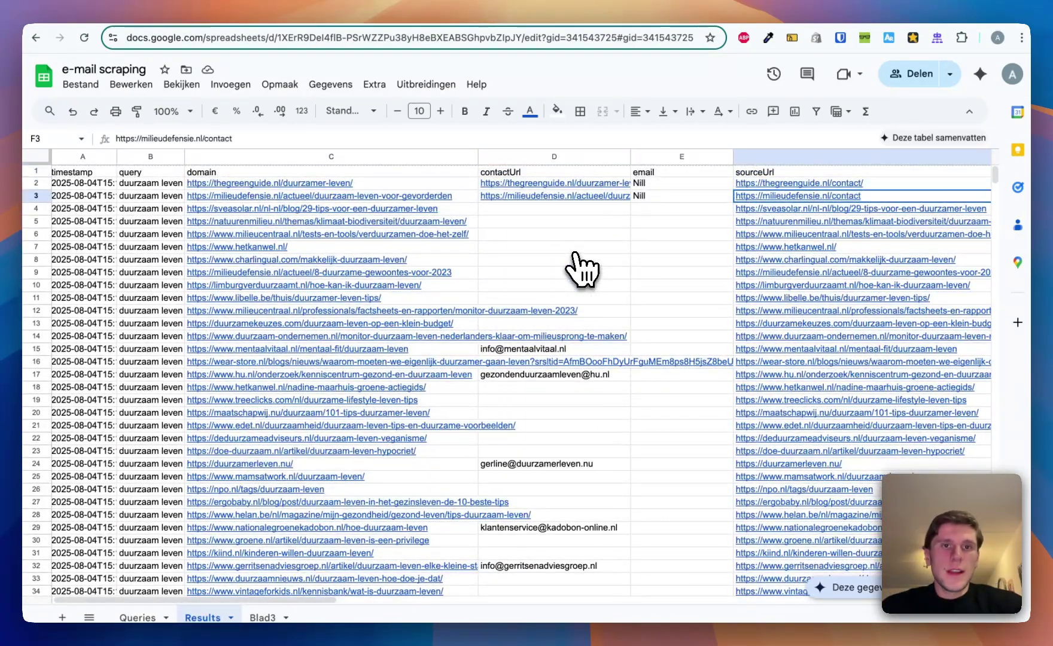
Switch to the "Ophalen resultaten" workflow and examine its Schedule Trigger and Get row(s) in sheet nodes.
key(ctrl+Tab)
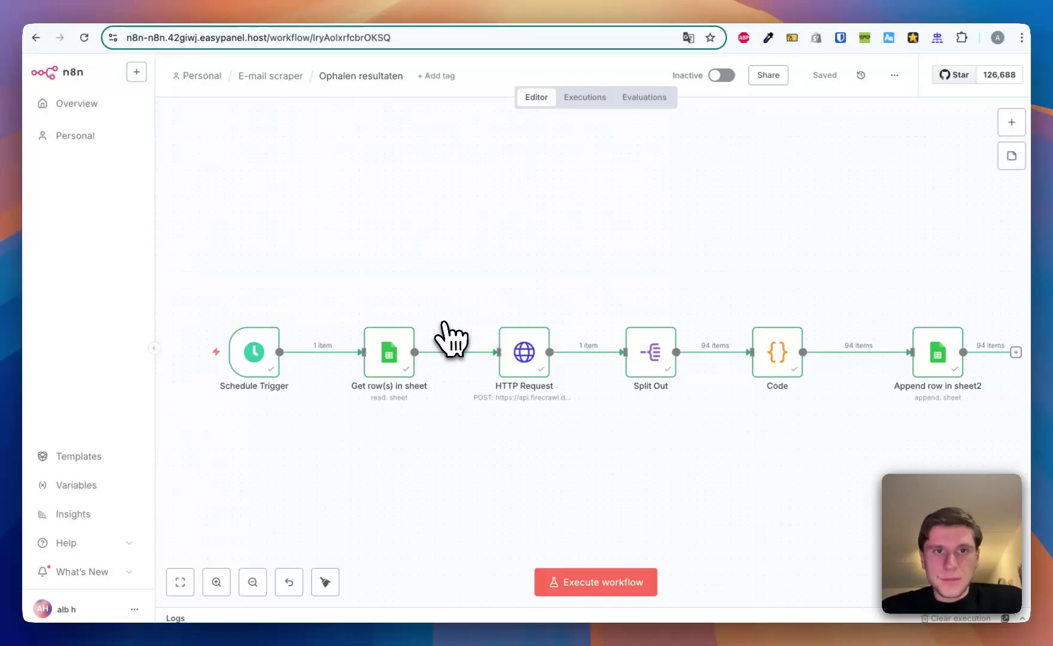
double_click(256, 358)
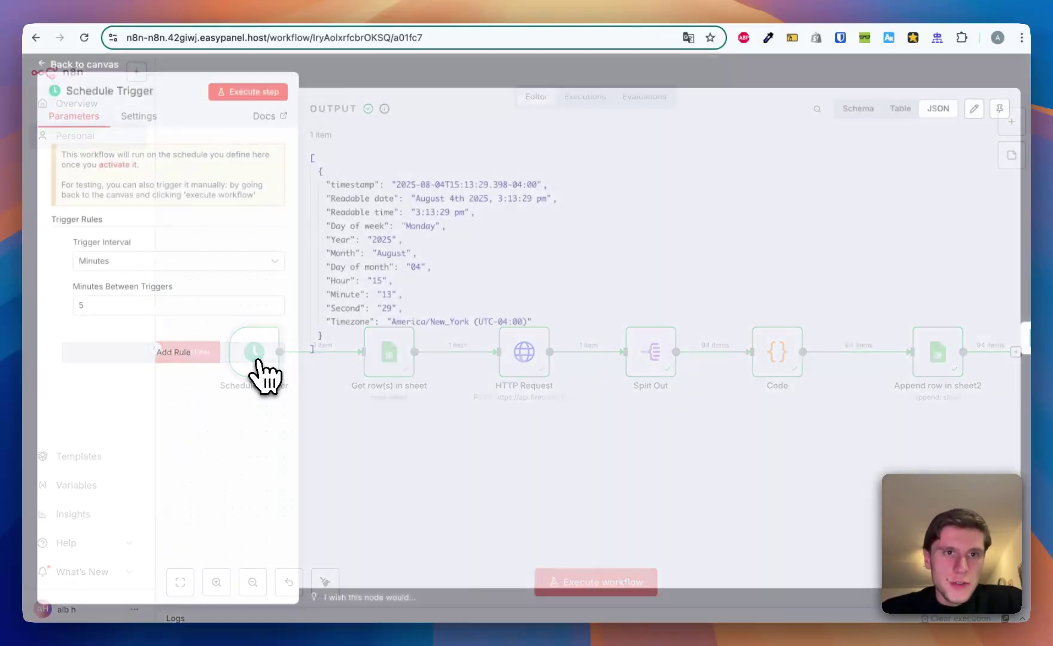
key(Escape)
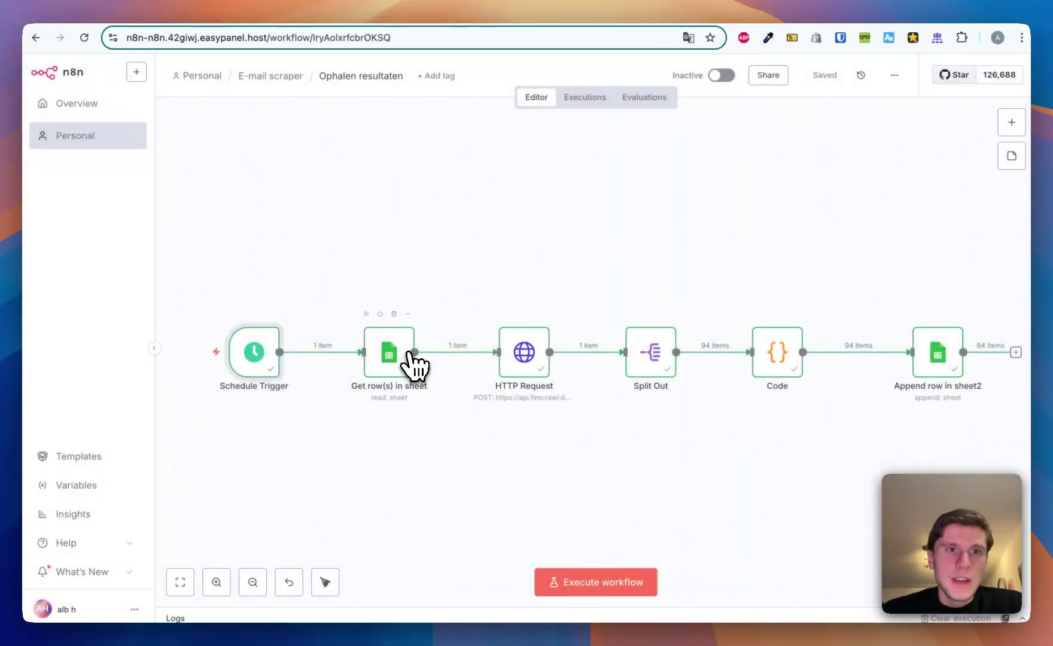
double_click(410, 356)
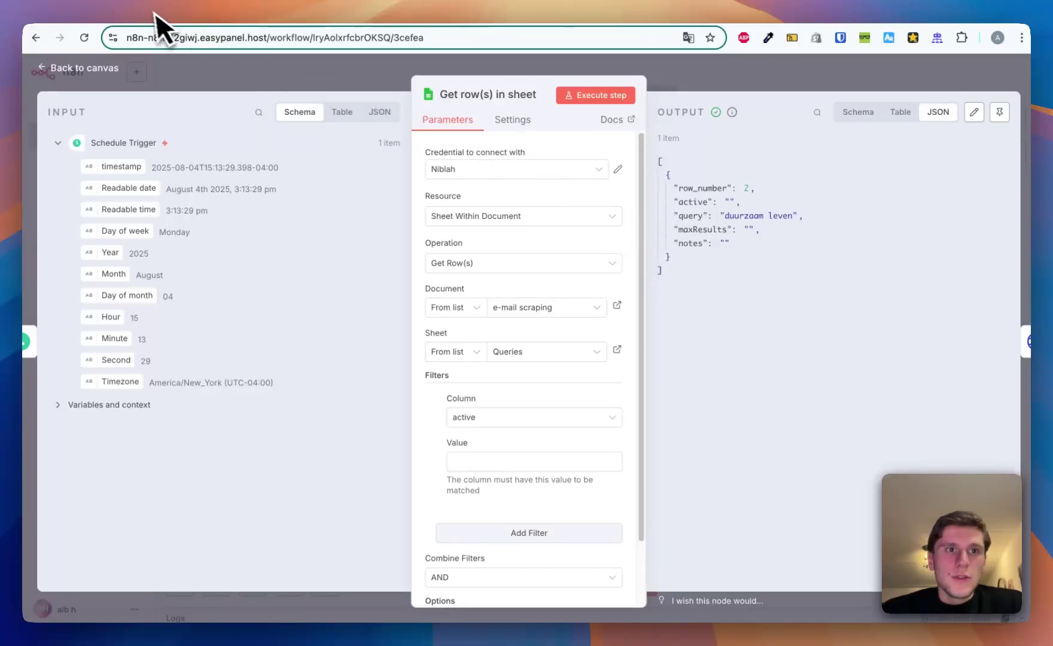
Set active to TRUE for the "duurzaam leven" query in the Queries sheet and try executing the Get row(s) in sheet node.
key(ctrl+Tab)
click(161, 618)
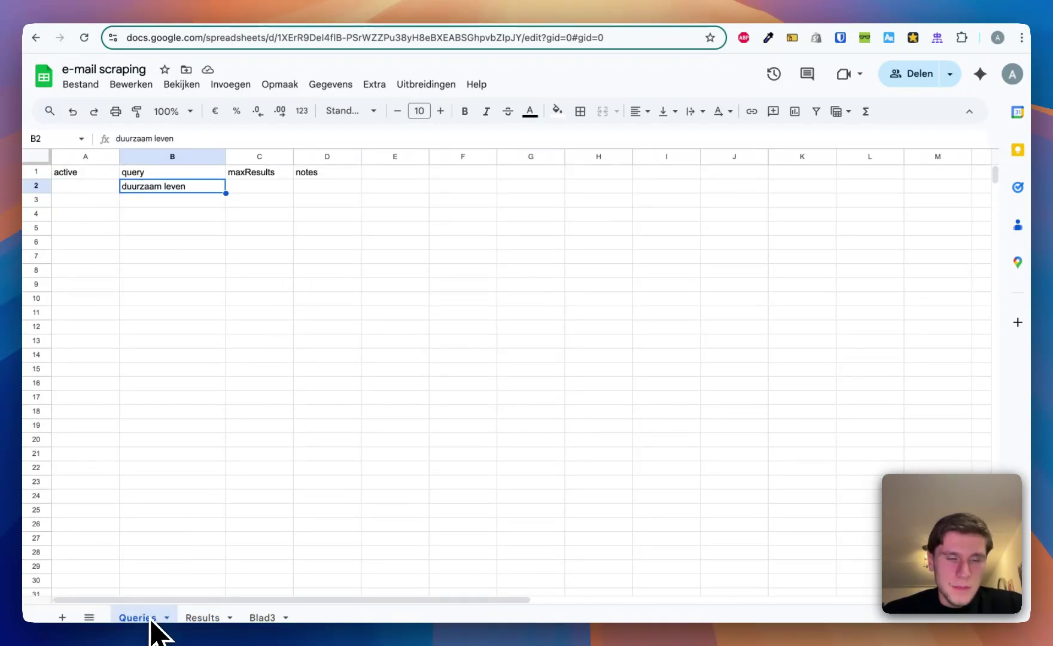
click(91, 189)
key(Return)
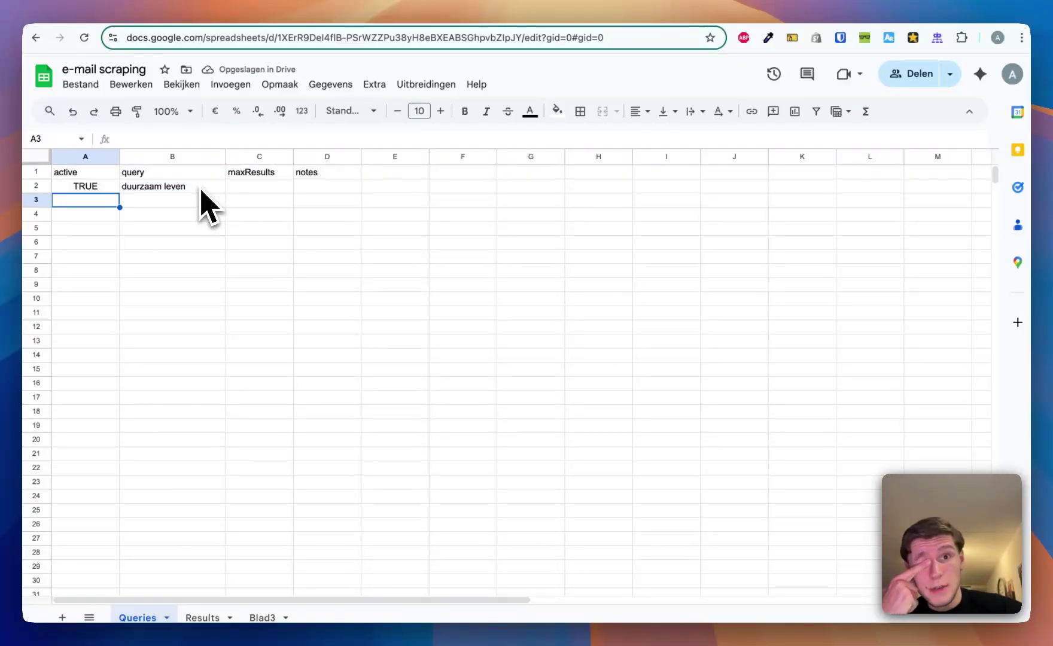
key(ctrl+Tab)
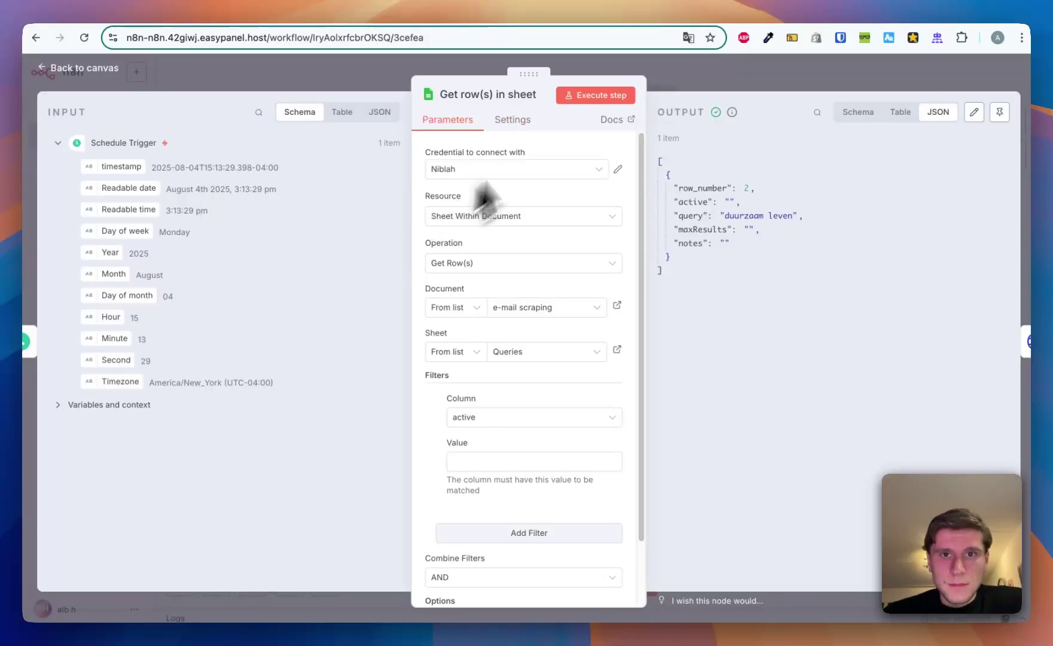
click(601, 97)
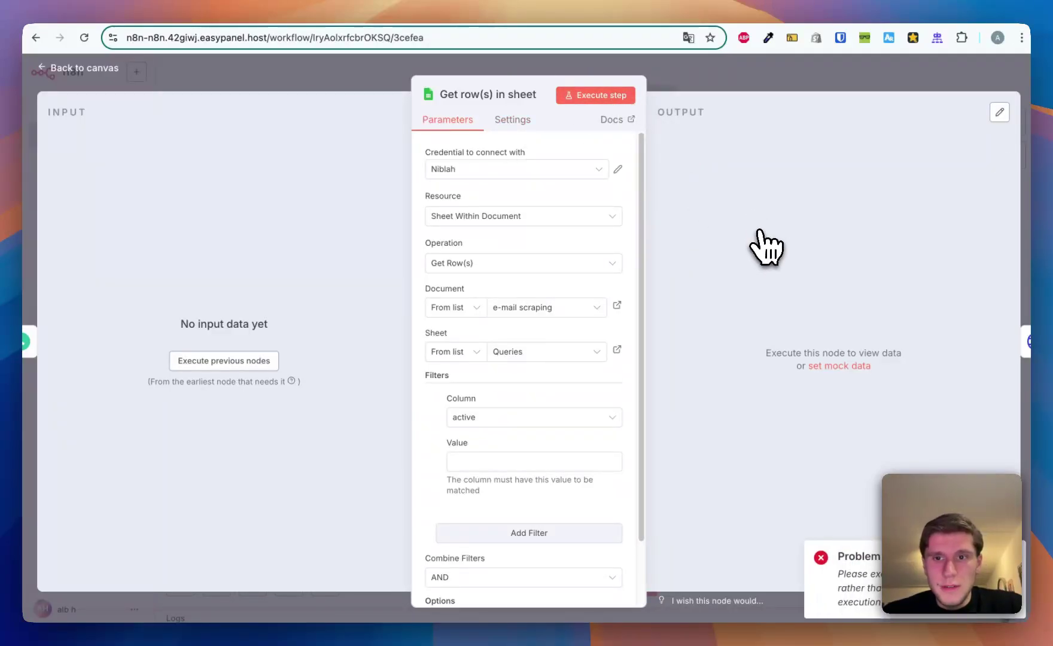
Clear the active cell of the "duurzaam leven" query in the Queries sheet and re-enter TRUE.
key(ctrl+shift+Tab)
click(94, 188)
key(Delete)
text(TRUE)
key(Up)
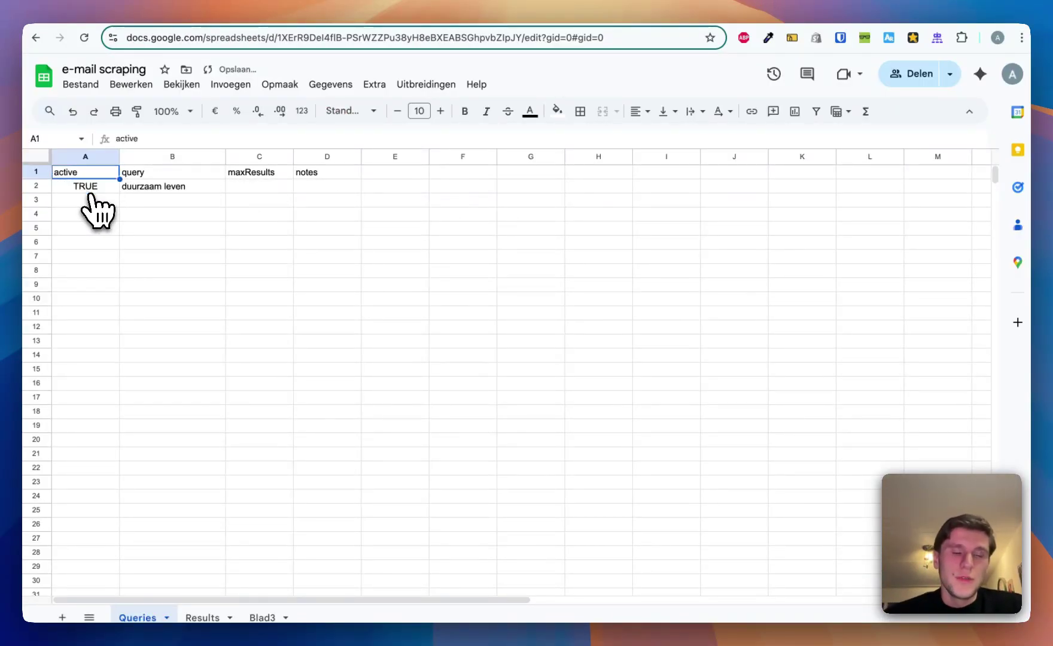
Return to the "Ophalen resultaten" workflow, close the Get row(s) in sheet node and open the HTTP Request node.
key(ctrl+Tab)
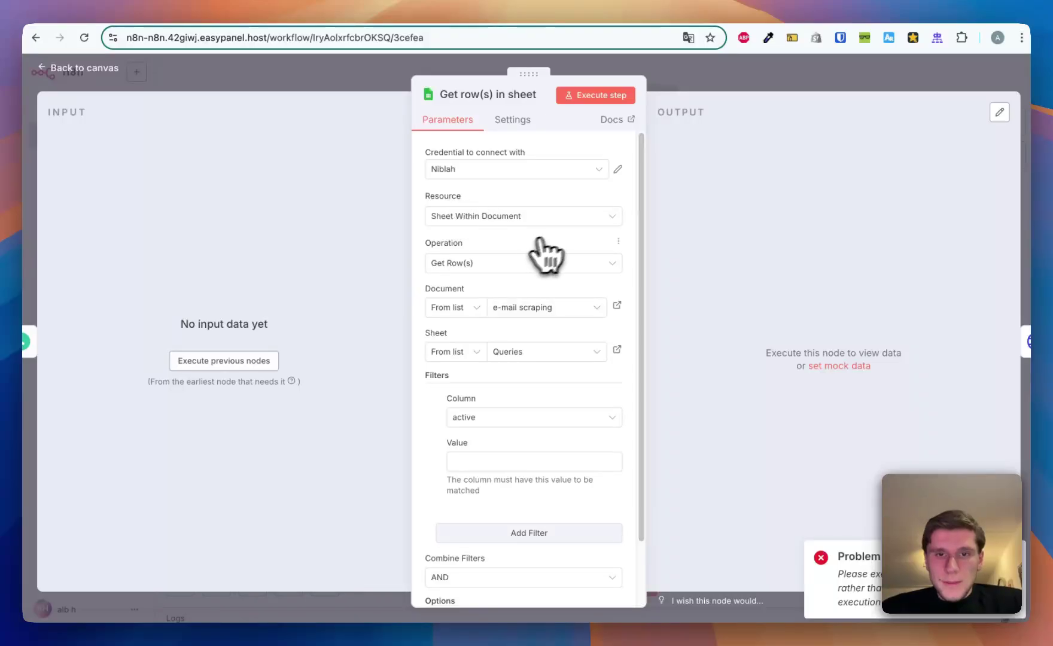
key(Escape)
double_click(524, 354)
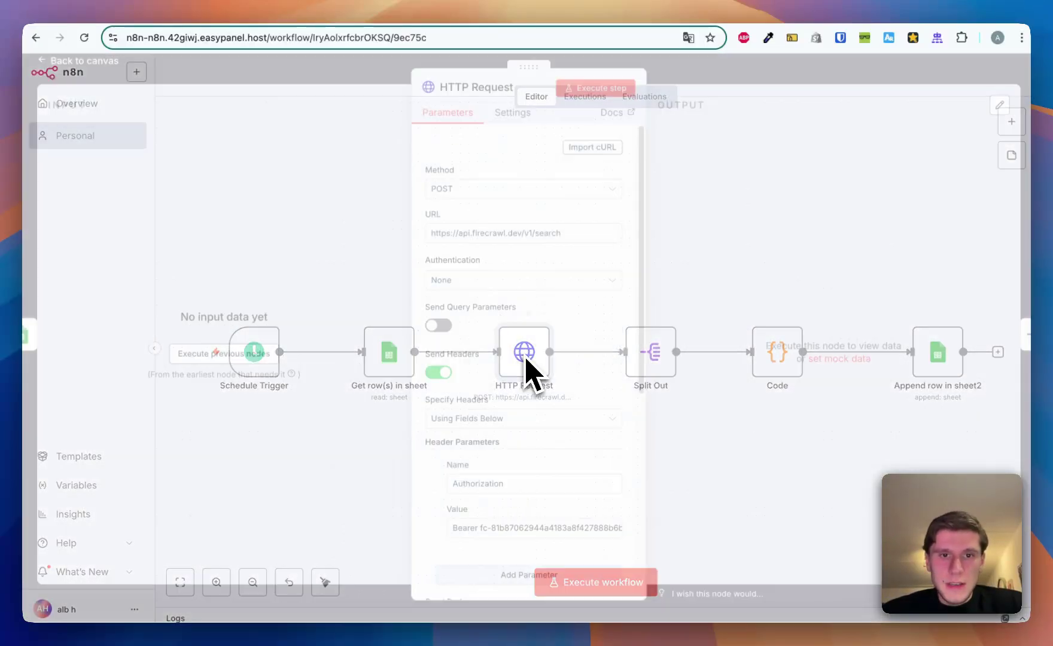
Review the HTTP Request node's header and body settings, and look through the SEO Blueprint page on niblah.com in a new tab.
scroll(490, 311, down, 5)
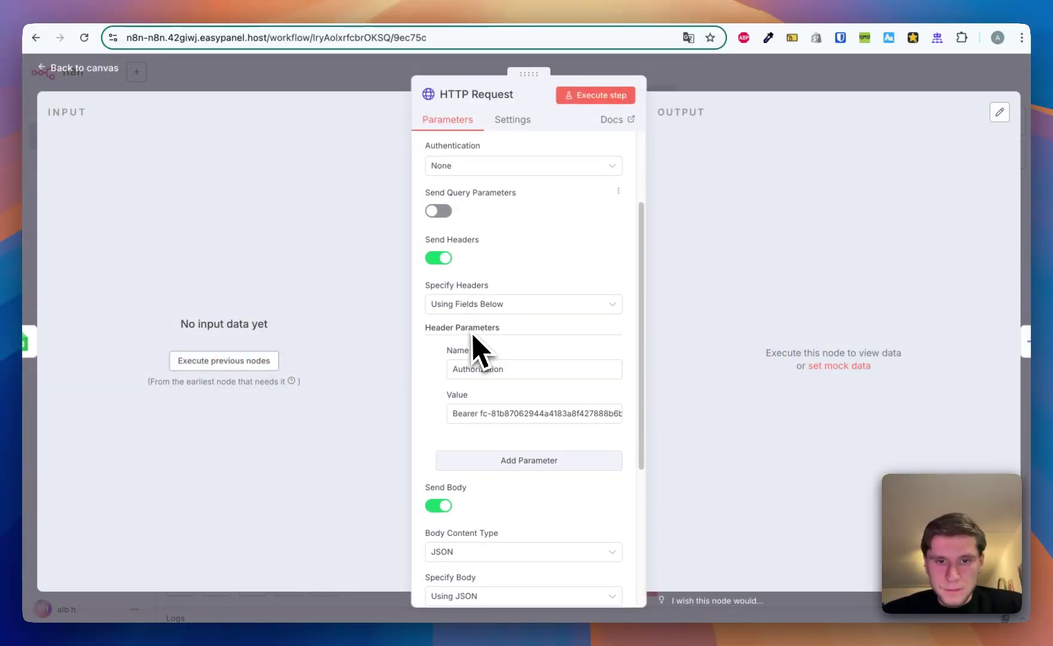
scroll(477, 347, up, 2)
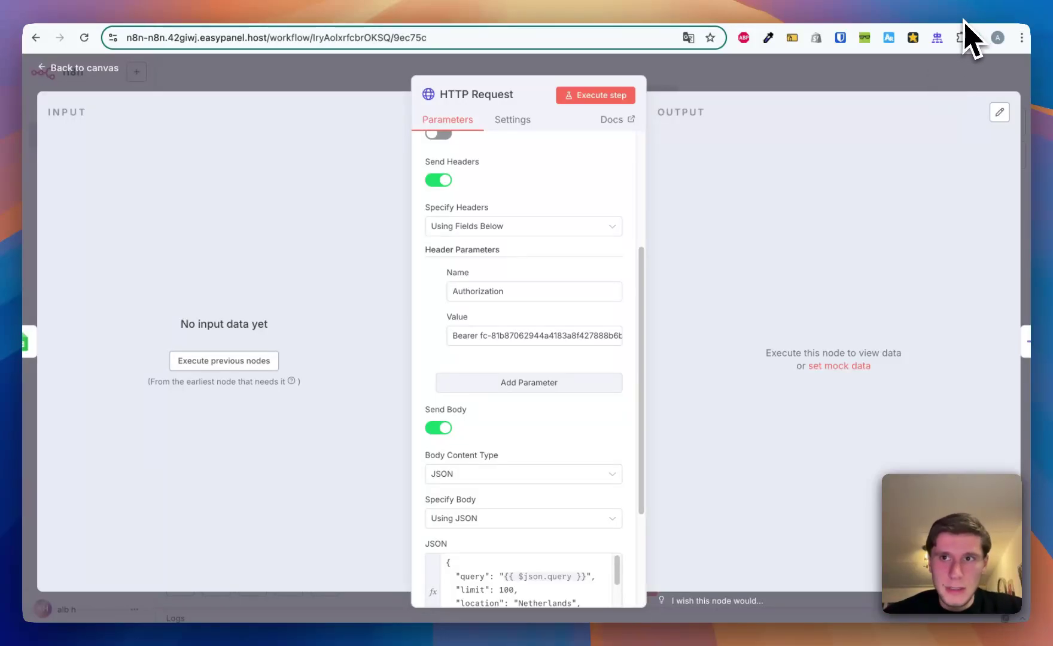
key(super+t)
text(niblah.com)
key(Return)
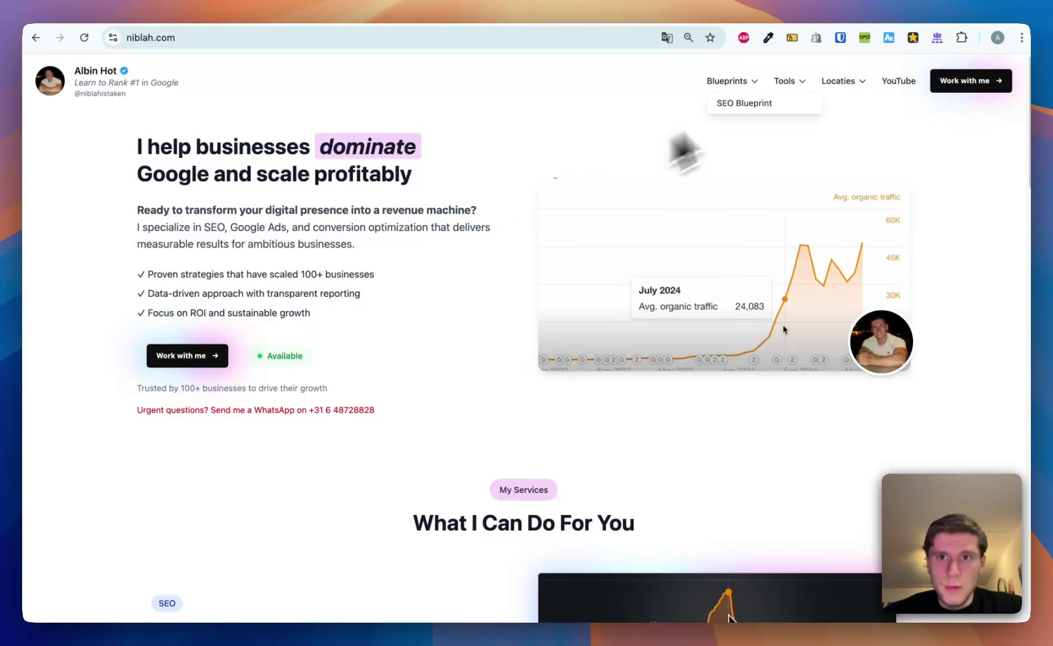
click(744, 105)
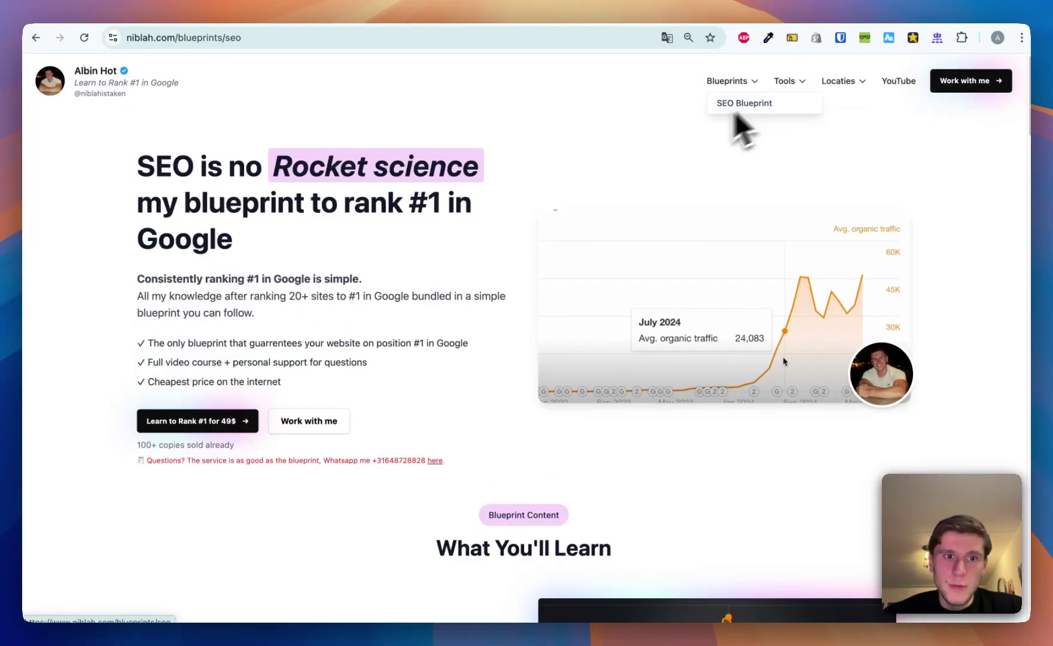
scroll(341, 376, down, 20)
scroll(332, 368, up, 7)
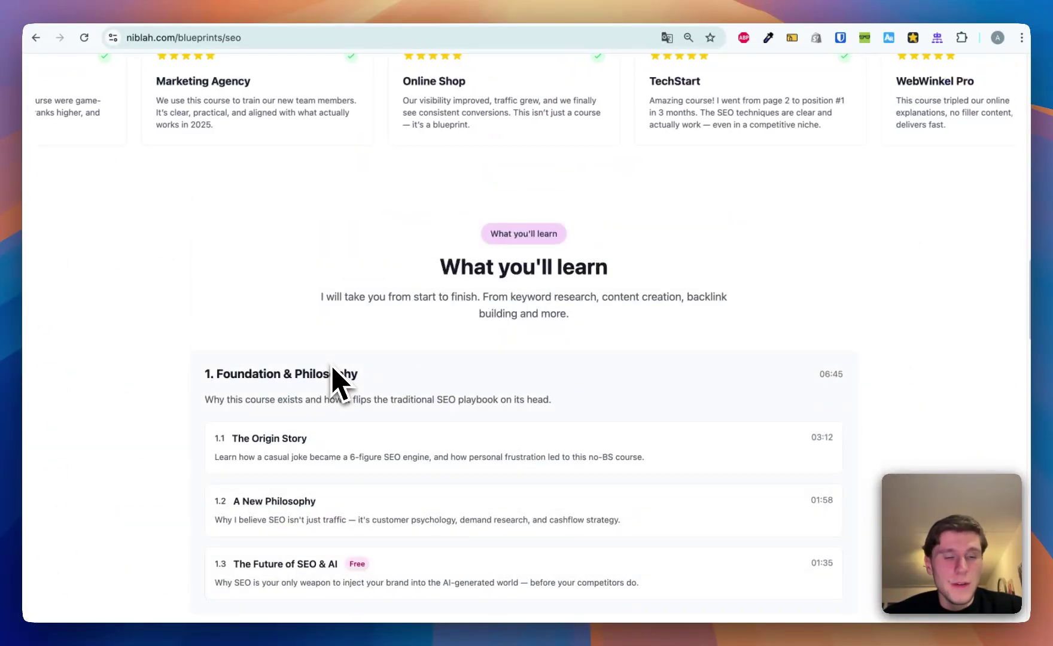
scroll(333, 369, down, 20)
scroll(333, 369, up, 20)
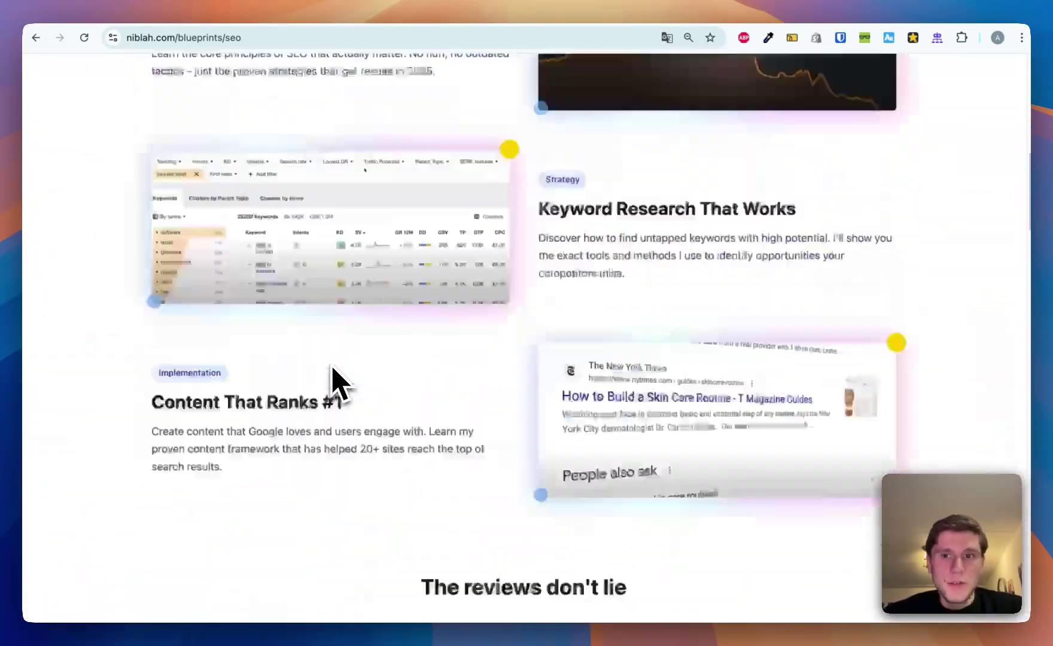
scroll(333, 368, up, 15)
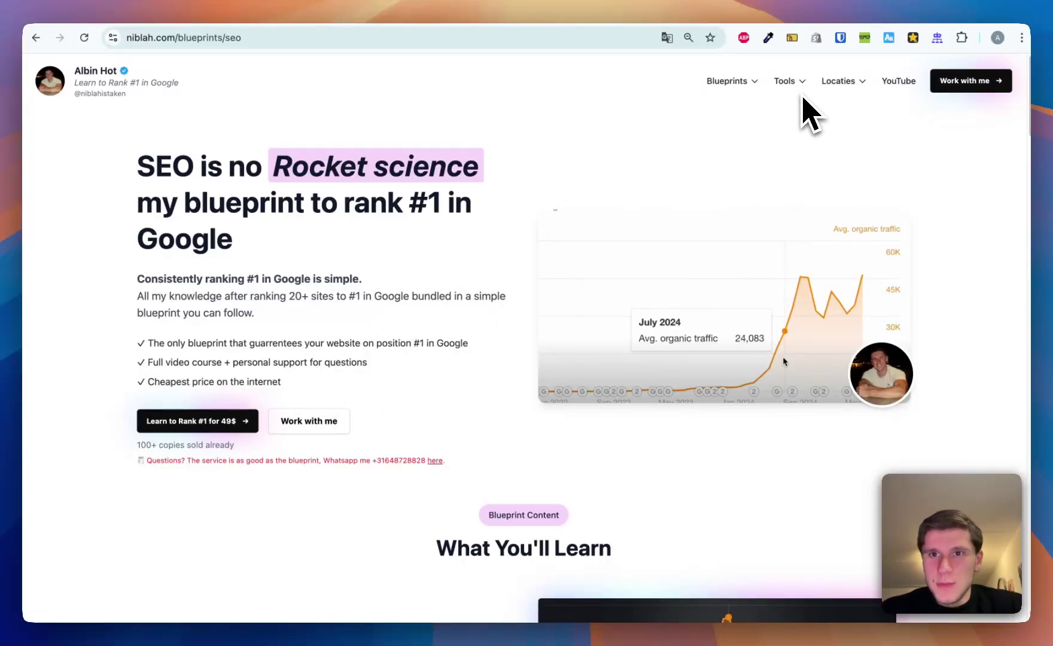
Open the YouTube Video Blog page of niblah.com and look through the latest videos and tutorials.
click(897, 82)
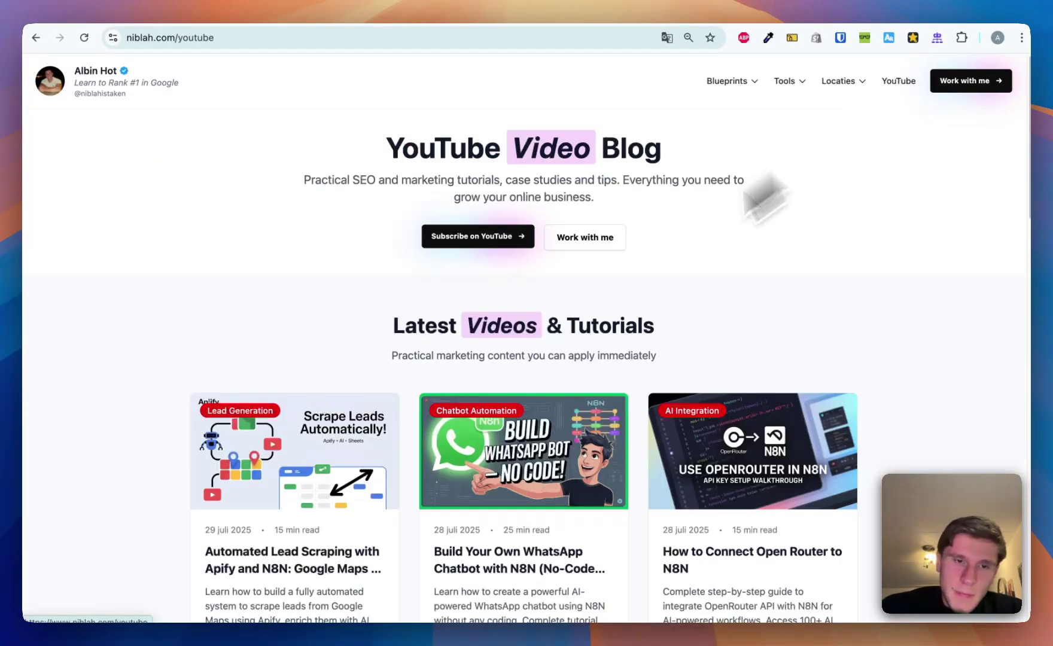
scroll(514, 356, down, 2)
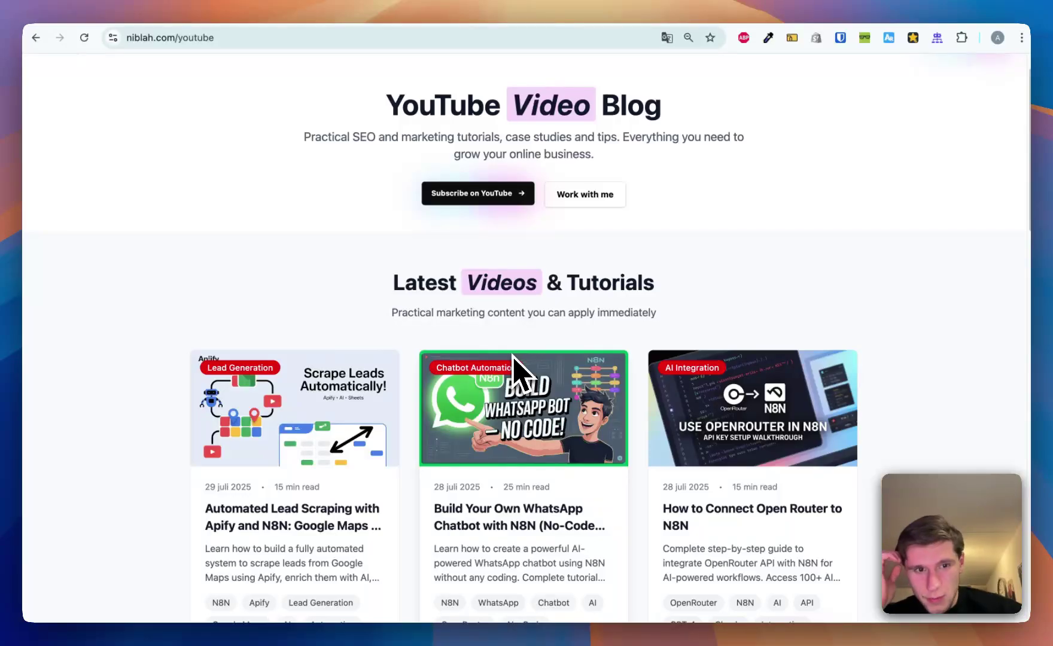
scroll(512, 356, down, 5)
scroll(513, 365, up, 5)
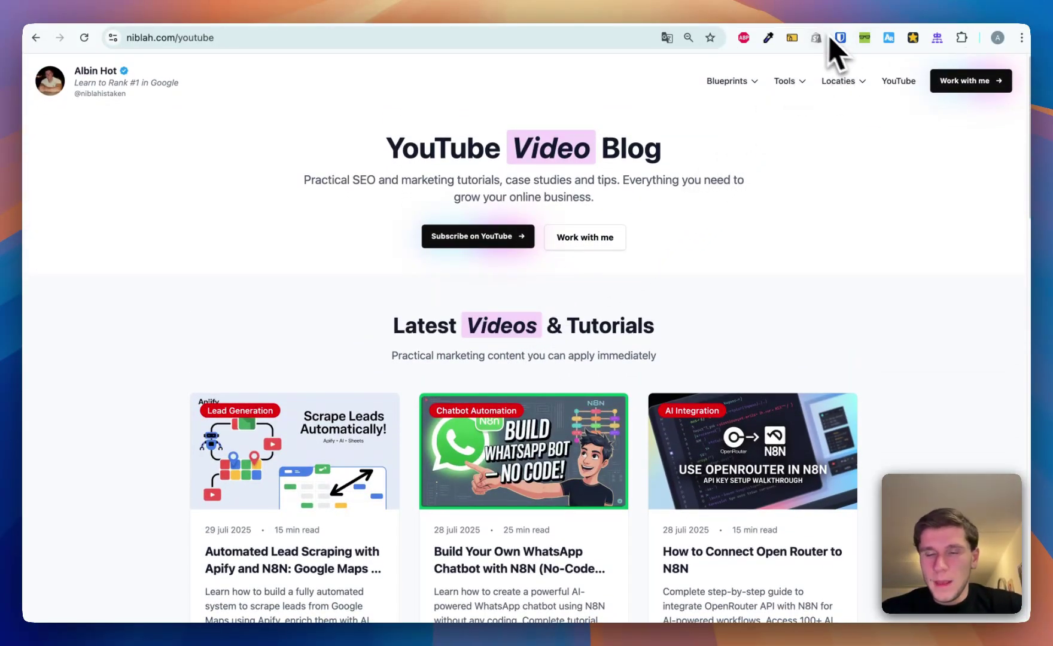
Open the dashboard of firecrawl.dev in a new tab and set its Playground to Search mode.
key(super+t)
text(fire)
key(Return)
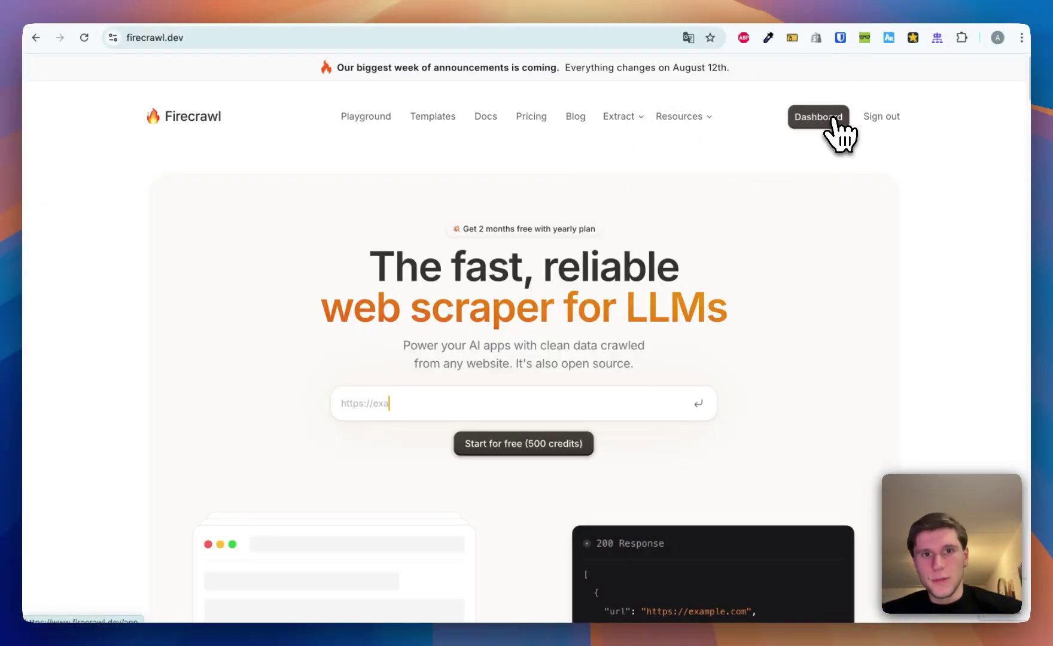
click(833, 119)
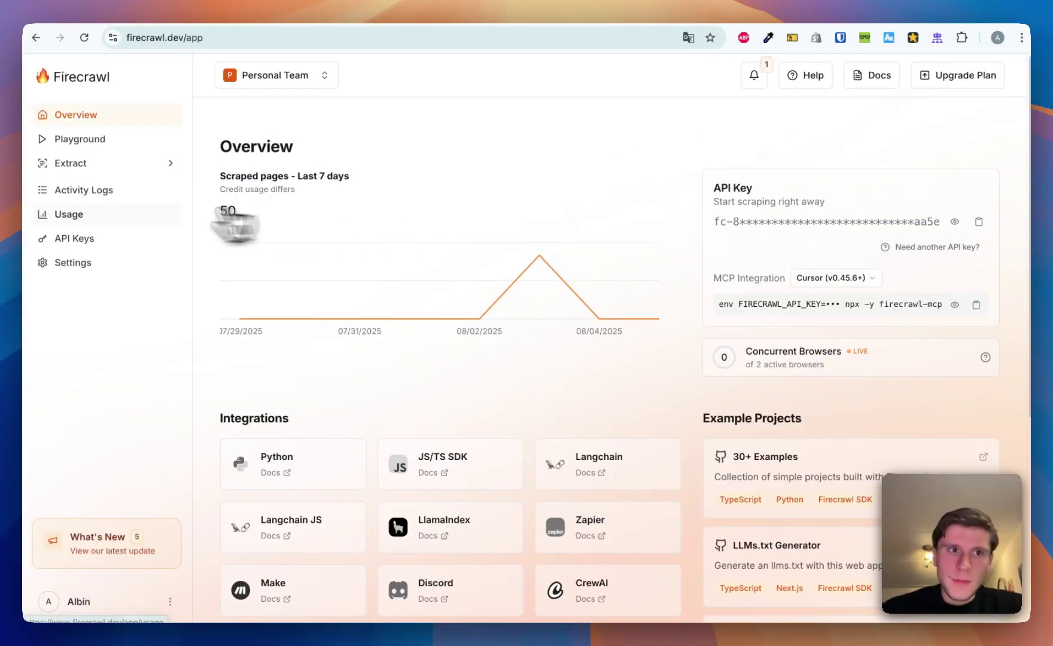
click(126, 166)
click(151, 141)
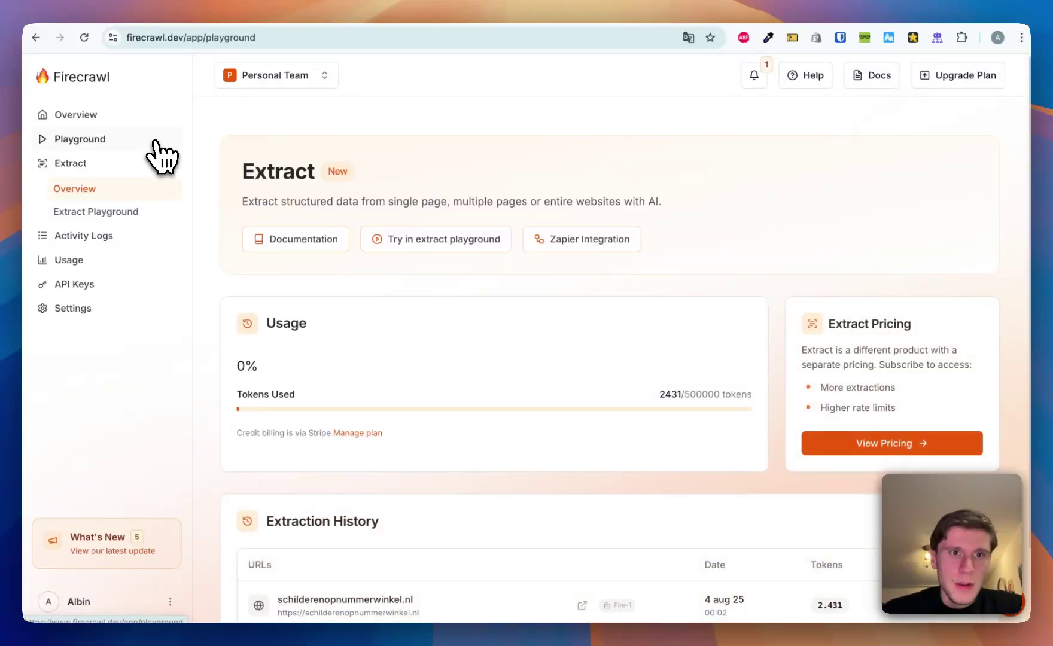
click(532, 209)
click(566, 274)
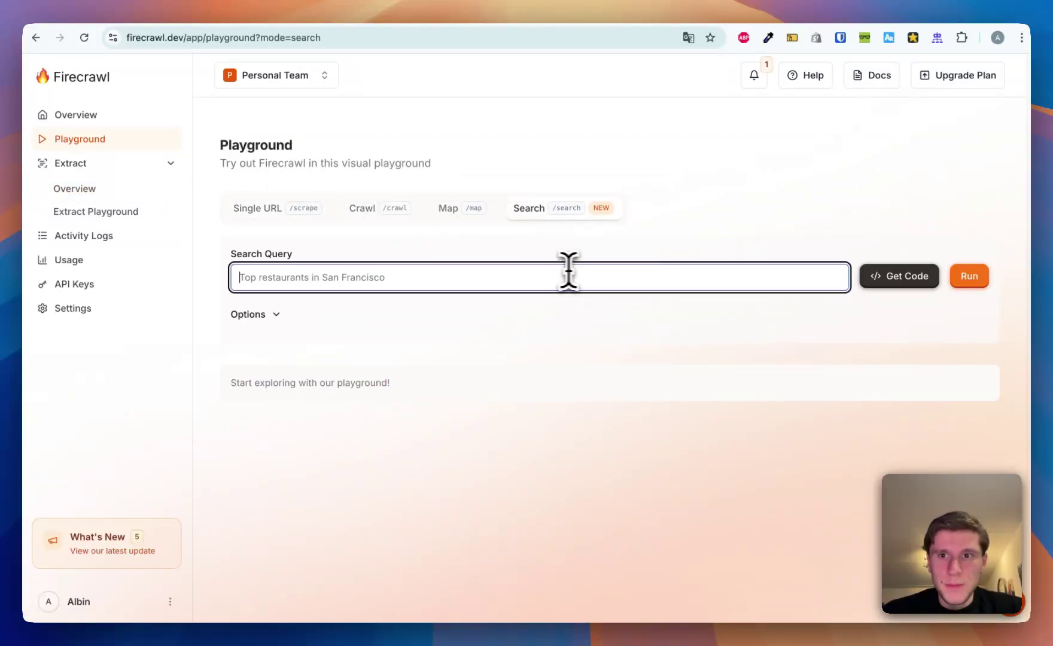
Configure the search options with HTML (cleaned) and Full Page screenshot output and the location Netherlands.
click(276, 315)
scroll(371, 326, down, 2)
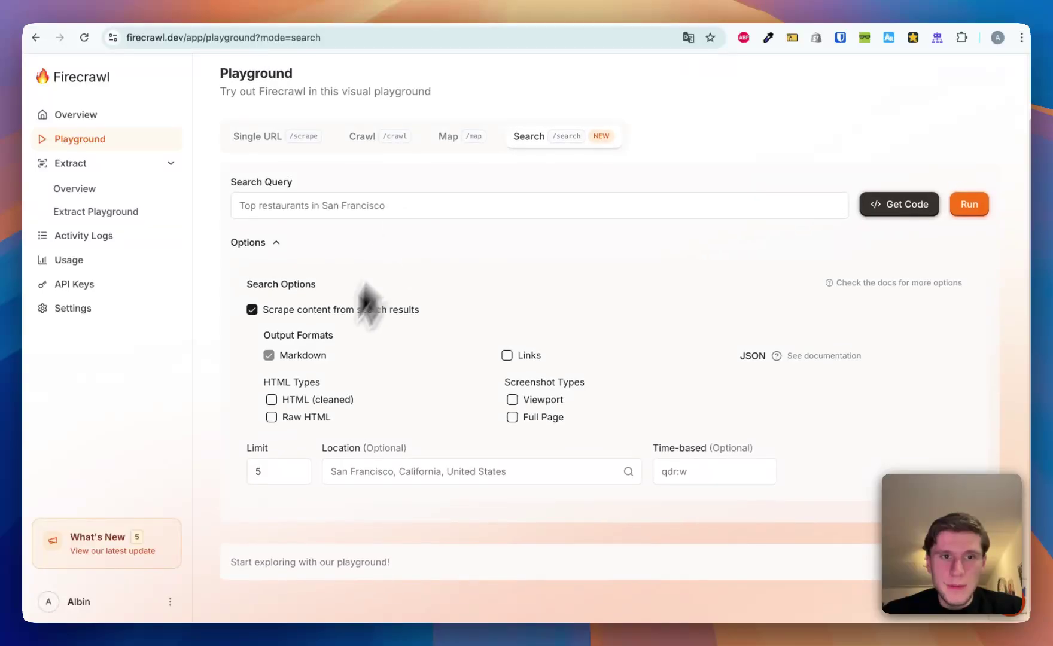
click(296, 401)
click(391, 473)
text(Netherla)
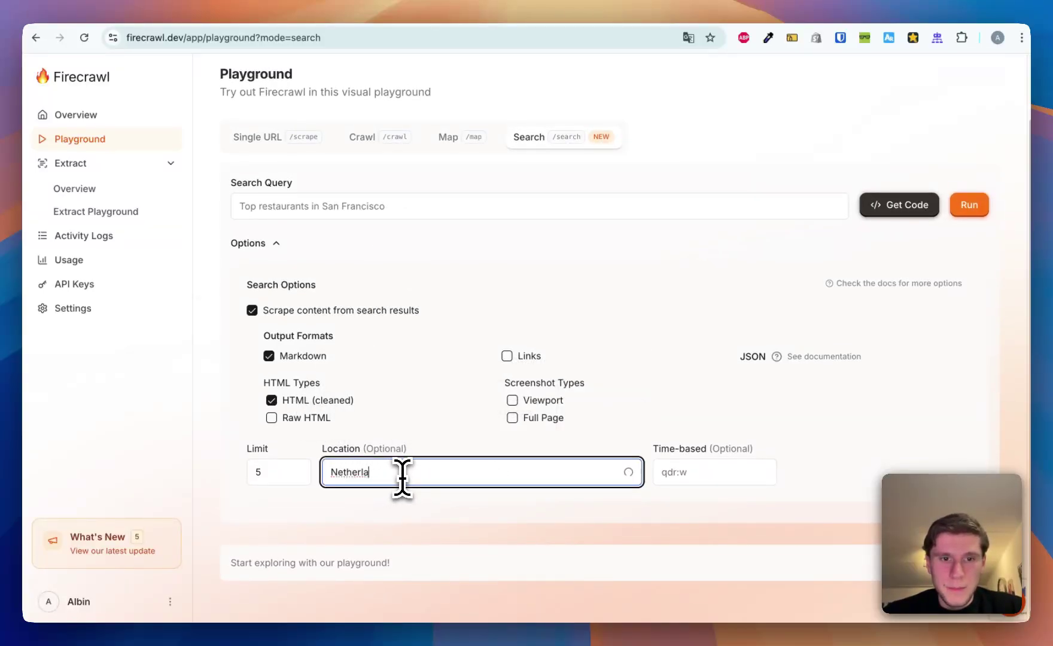
click(415, 314)
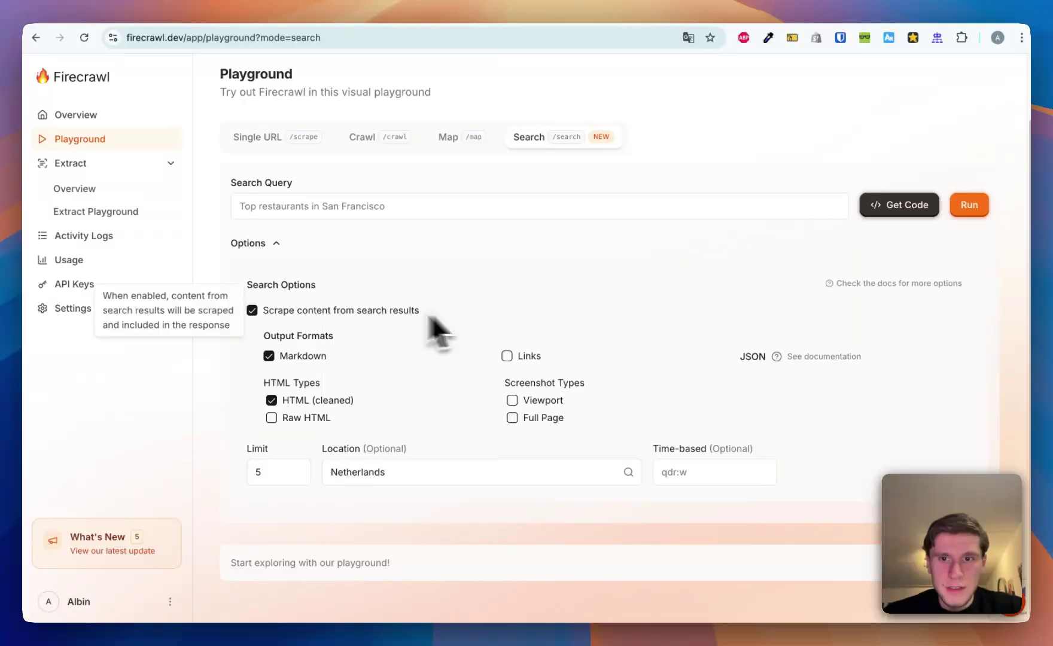
click(512, 418)
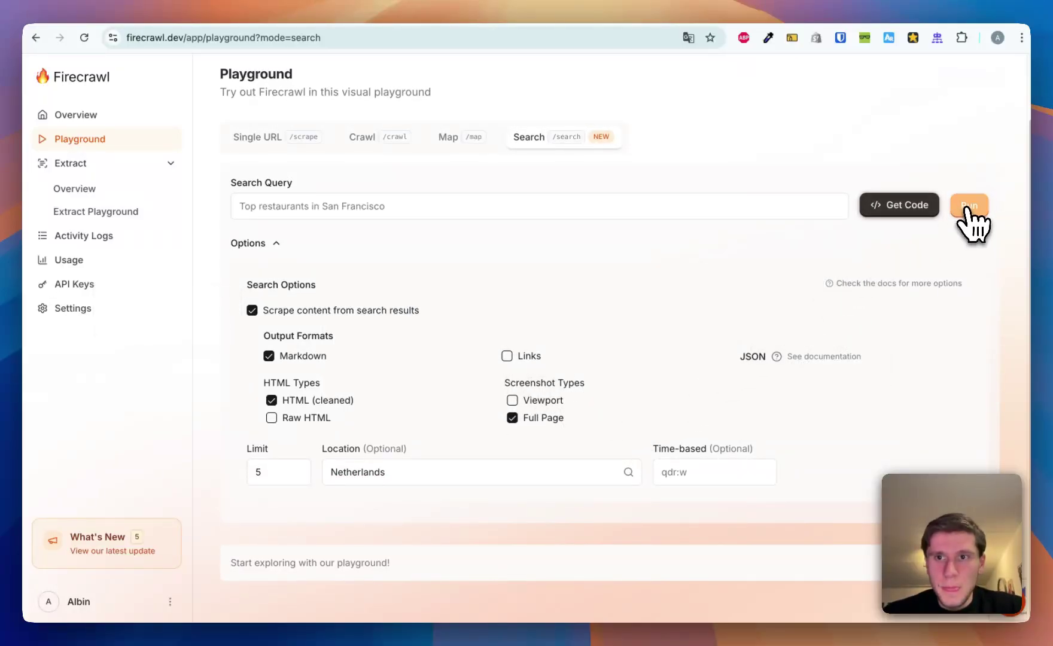
Generate the code for this search and copy its cURL snippet.
click(888, 206)
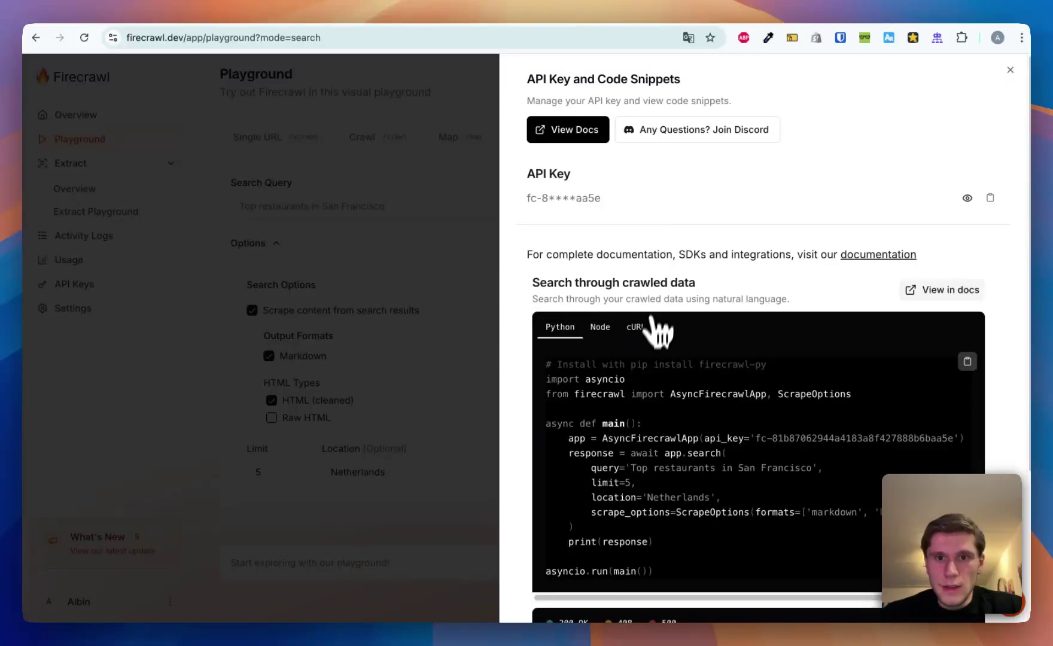
click(641, 327)
click(968, 361)
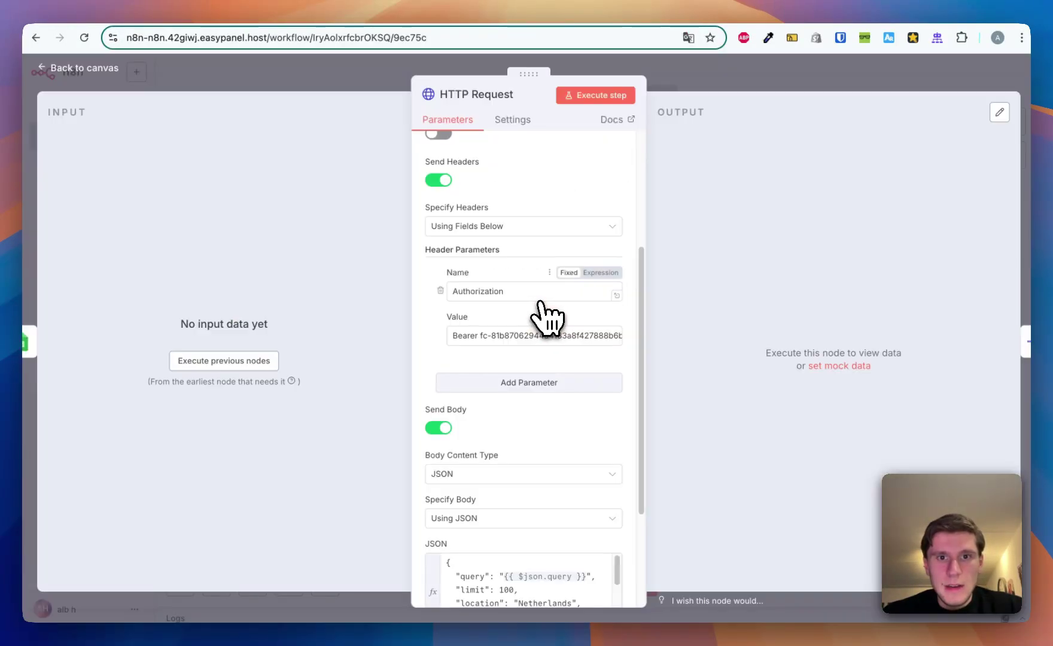
Try to import the copied cURL command, including its API key, into the HTTP Request node, check the JSON body and close the node.
scroll(610, 215, up, 5)
click(605, 154)
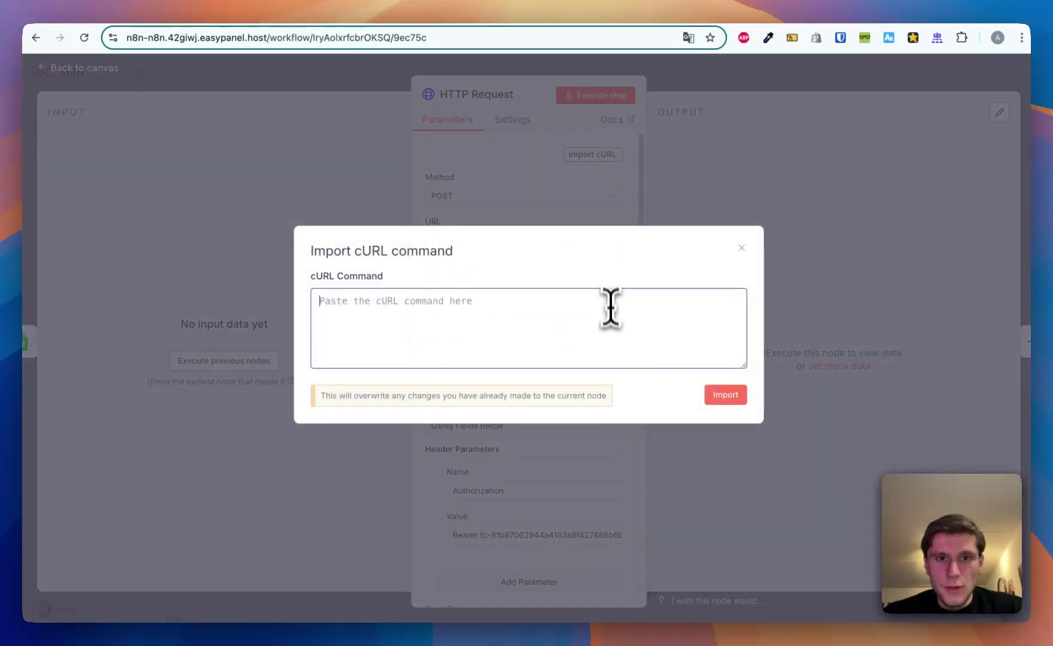
key(super+v)
click(723, 395)
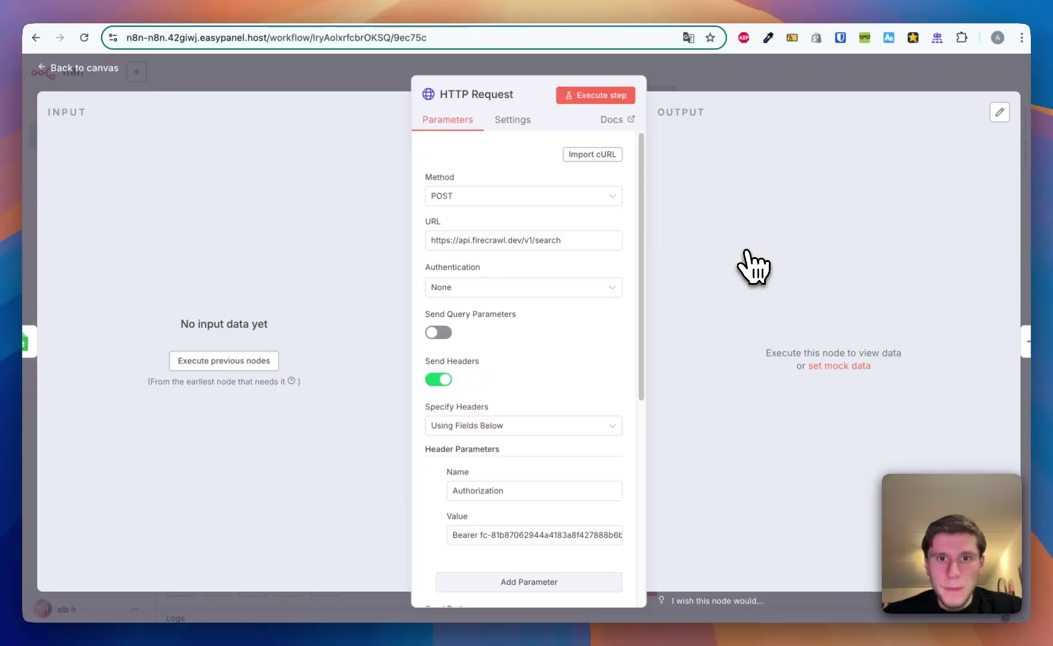
scroll(541, 359, down, 6)
scroll(541, 431, down, 2)
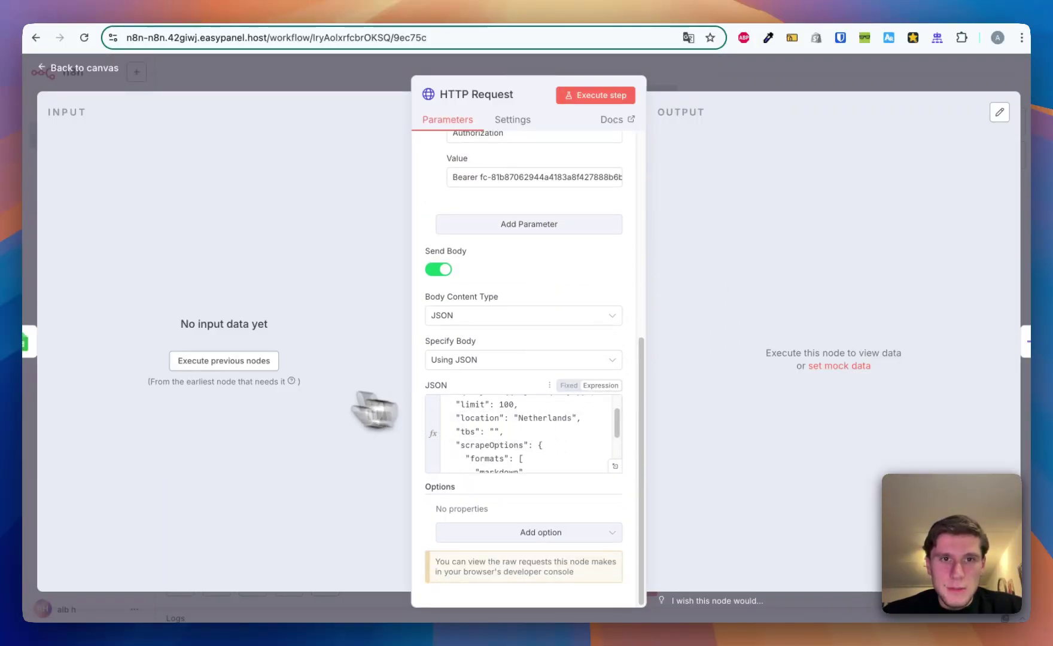
key(Escape)
Clear the active cell of the "duurzaam leven" query in the Queries sheet and execute the Get row(s) in sheet node again.
double_click(383, 365)
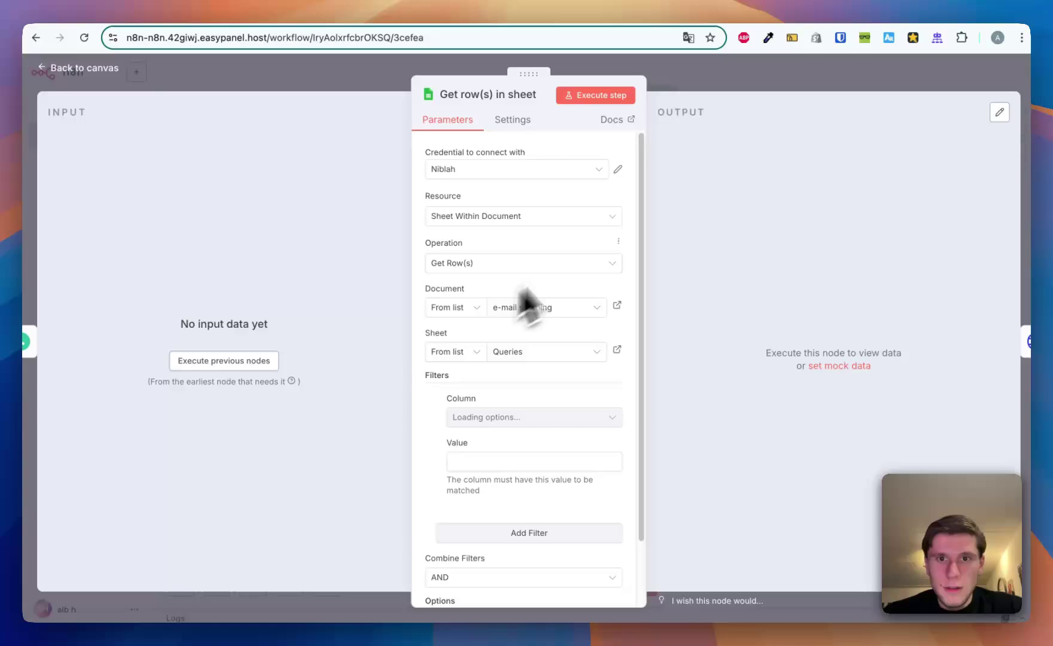
click(603, 96)
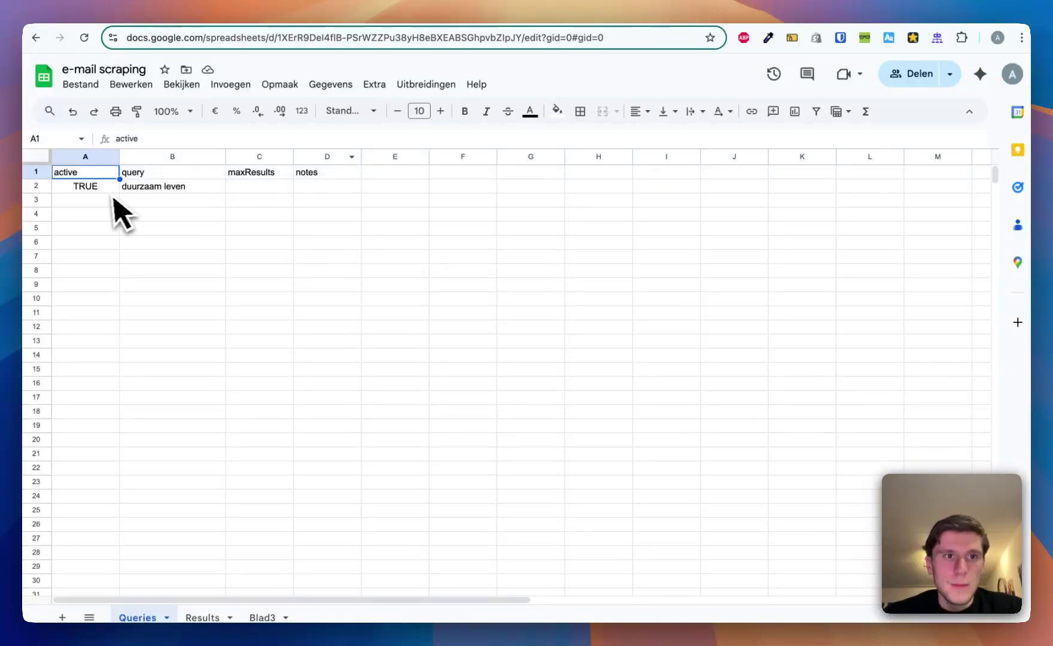
click(109, 191)
key(Delete)
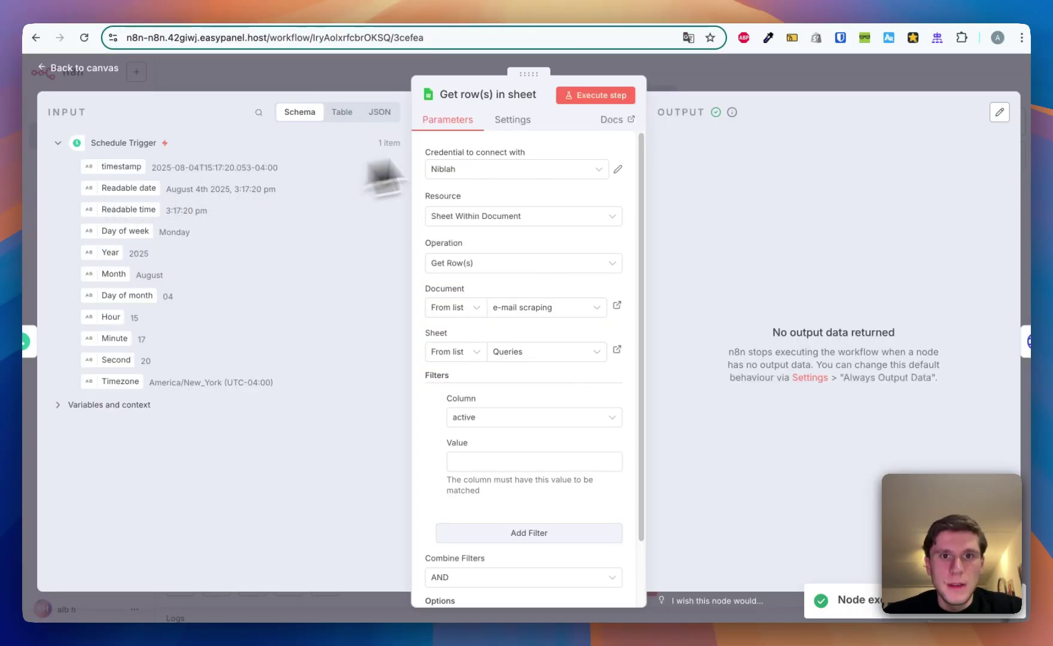
click(601, 97)
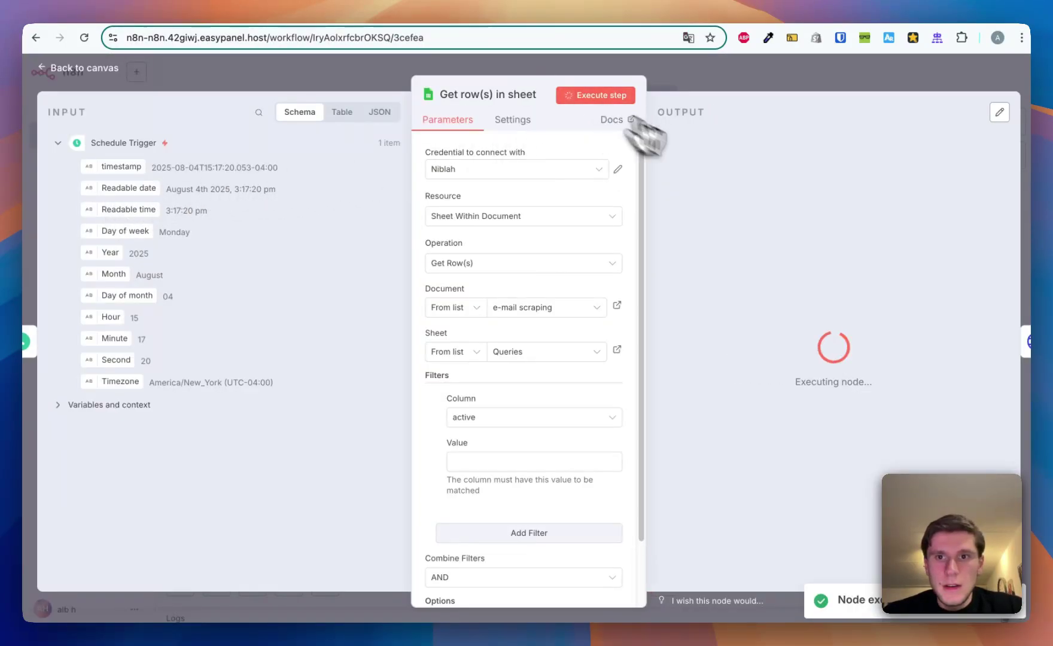
key(Escape)
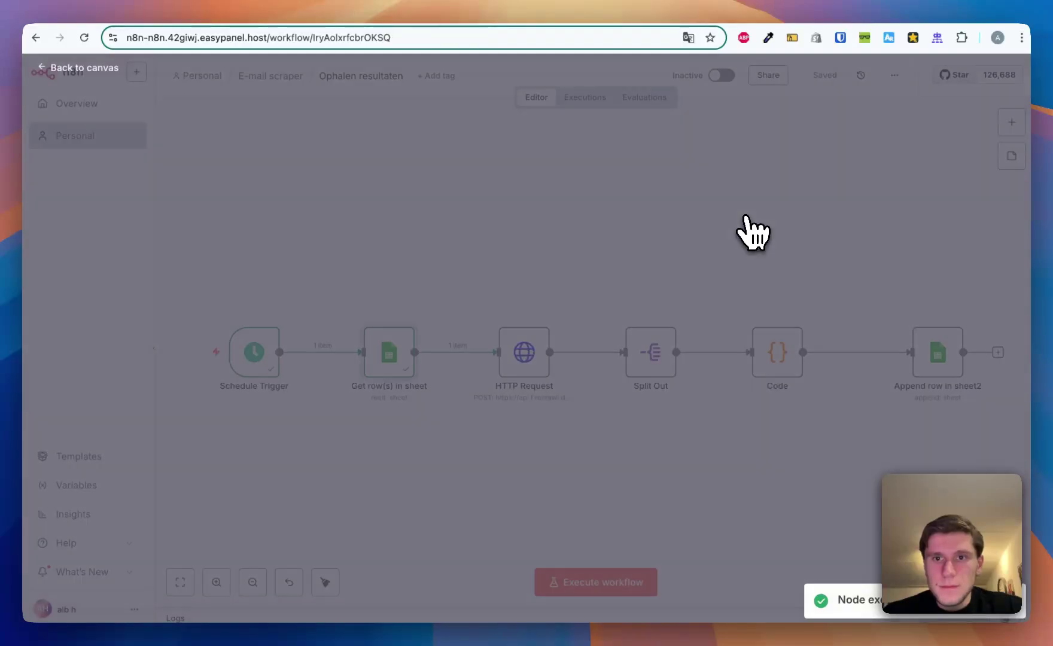
Try executing the HTTP Request node with the retrieved query and stop the running execution.
double_click(519, 366)
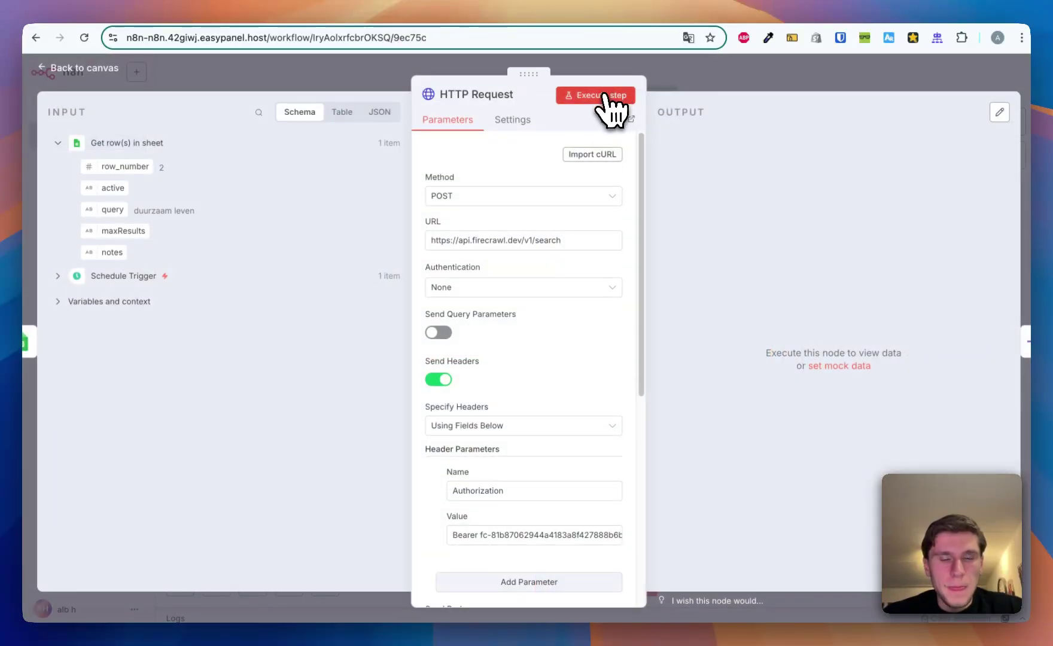
click(604, 96)
scroll(616, 352, down, 6)
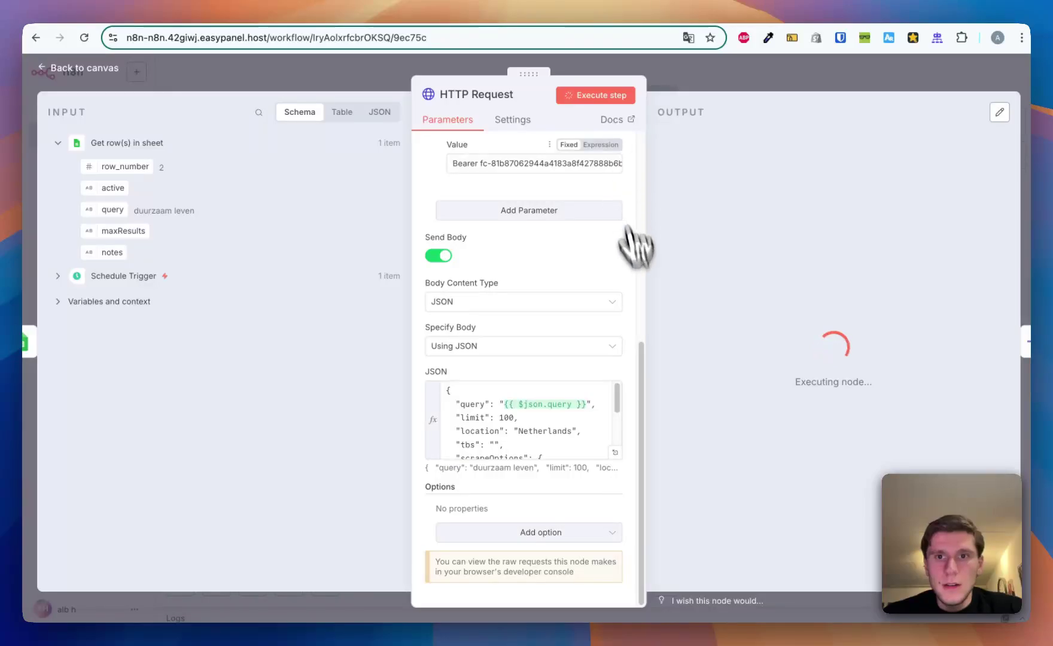
key(Escape)
click(665, 582)
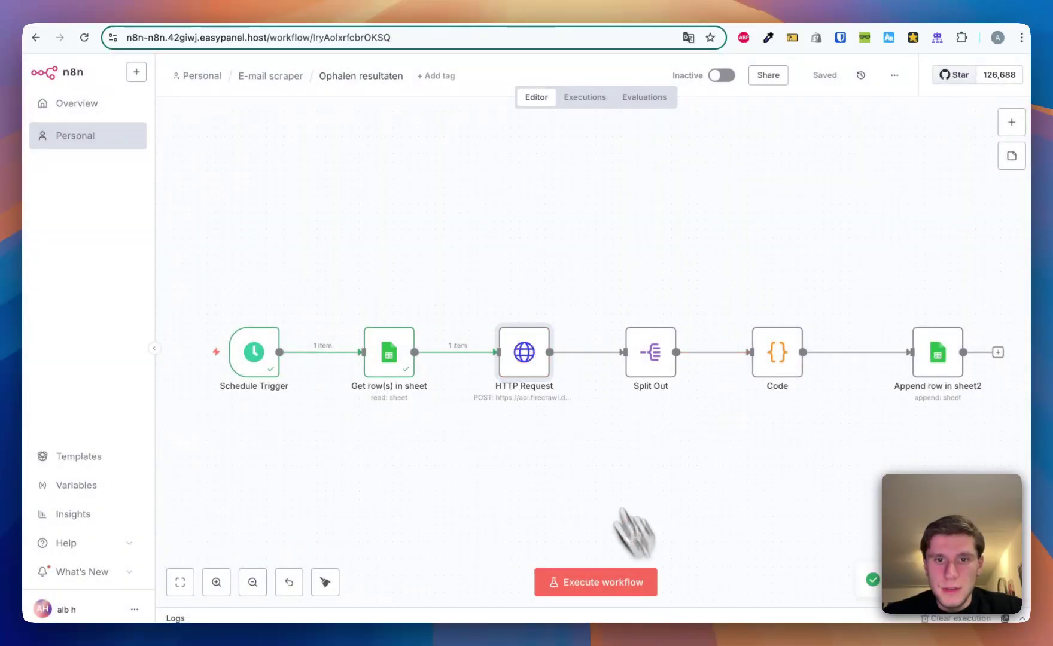
Examine the HTTP Request node's JSON body, including its query expression, limit, location and scrape options.
double_click(540, 368)
scroll(501, 387, down, 6)
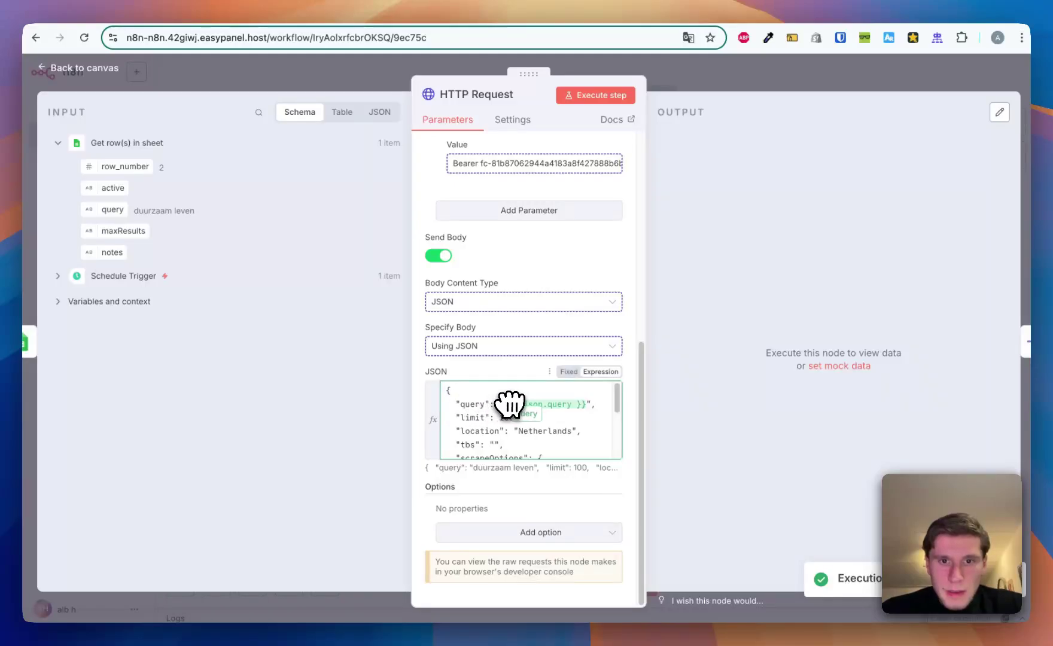
drag(108, 210, 111, 174)
scroll(496, 404, down, 3)
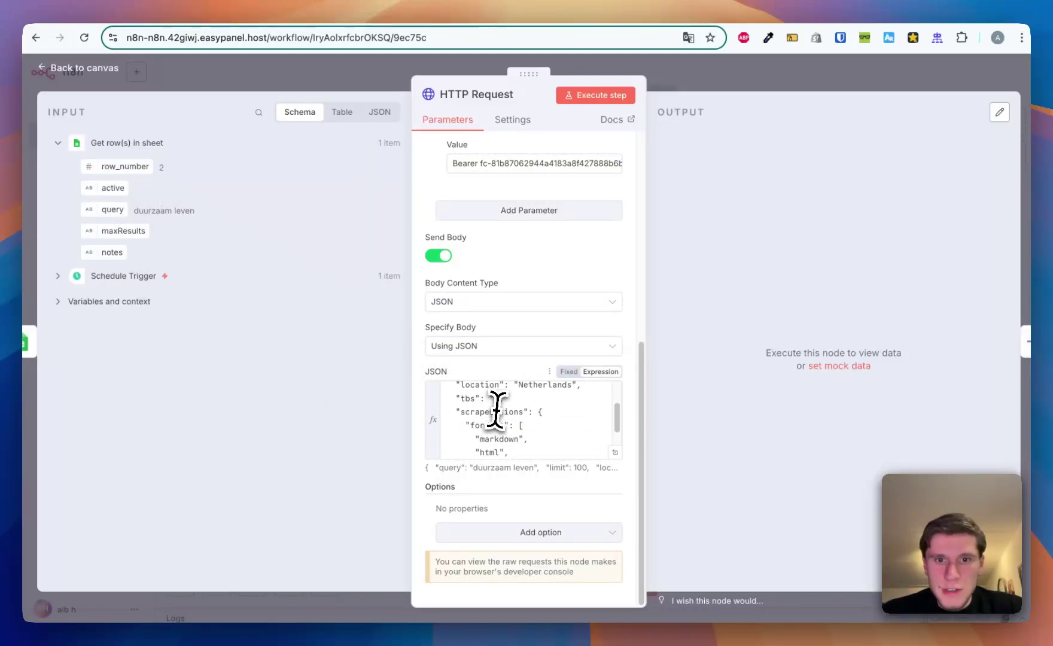
scroll(519, 394, up, 2)
click(508, 396)
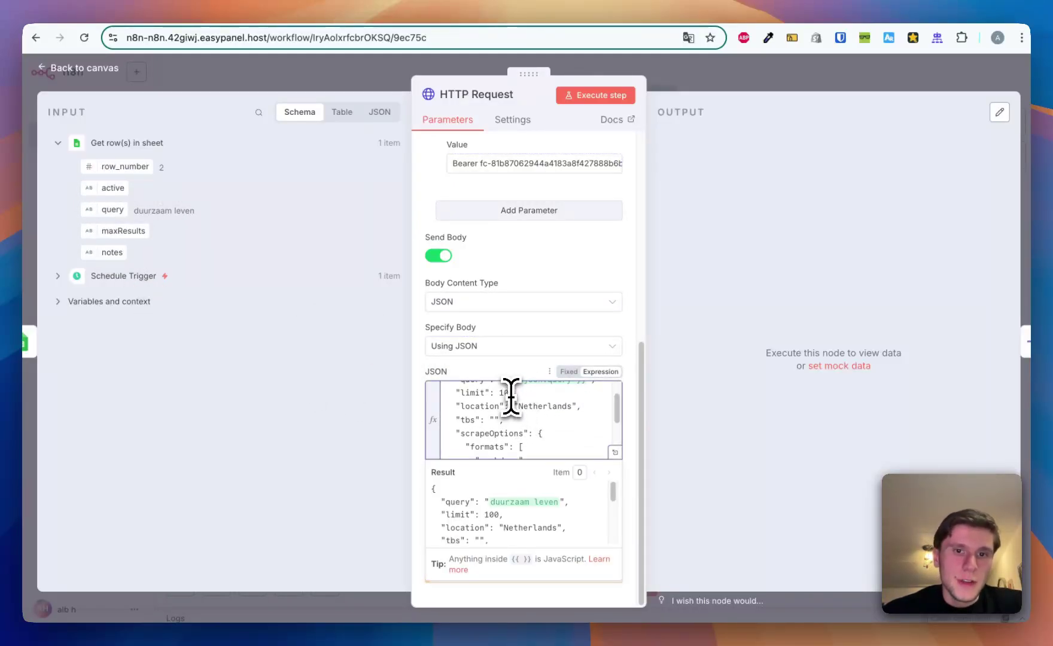
scroll(515, 398, down, 3)
scroll(559, 424, up, 4)
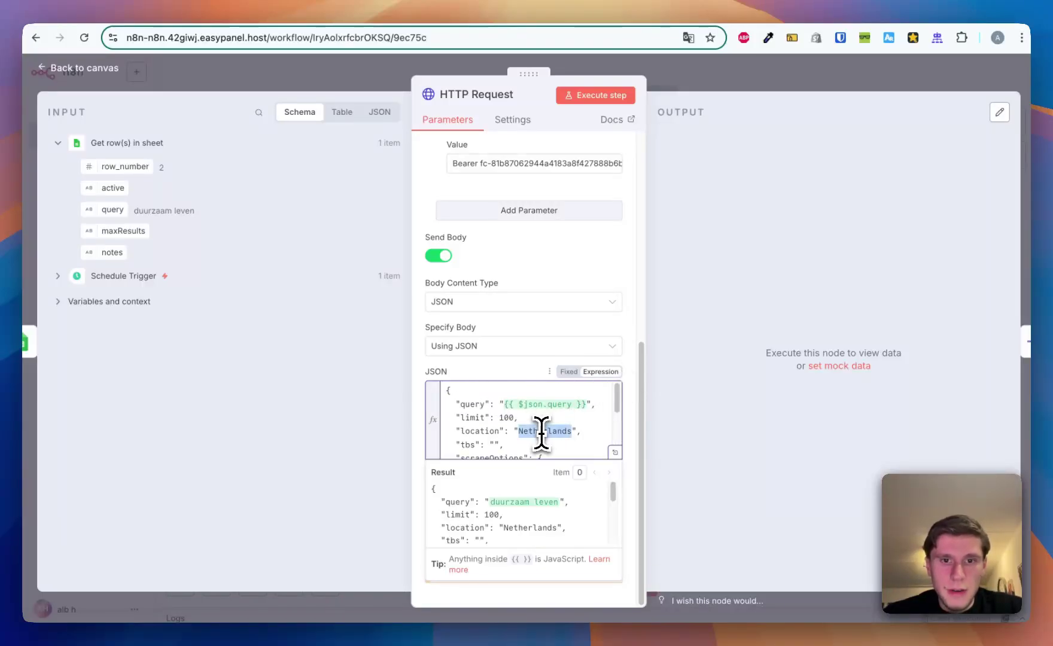
Close the HTTP Request node, then execute the Split Out node on the data field and show its input and output data.
click(668, 440)
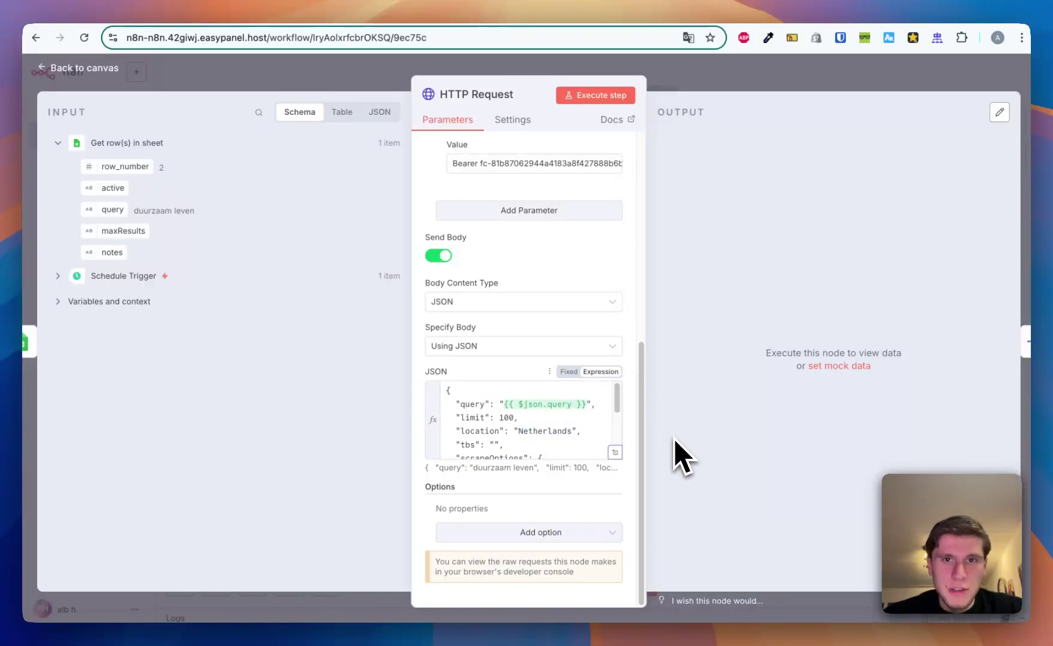
click(715, 80)
double_click(661, 368)
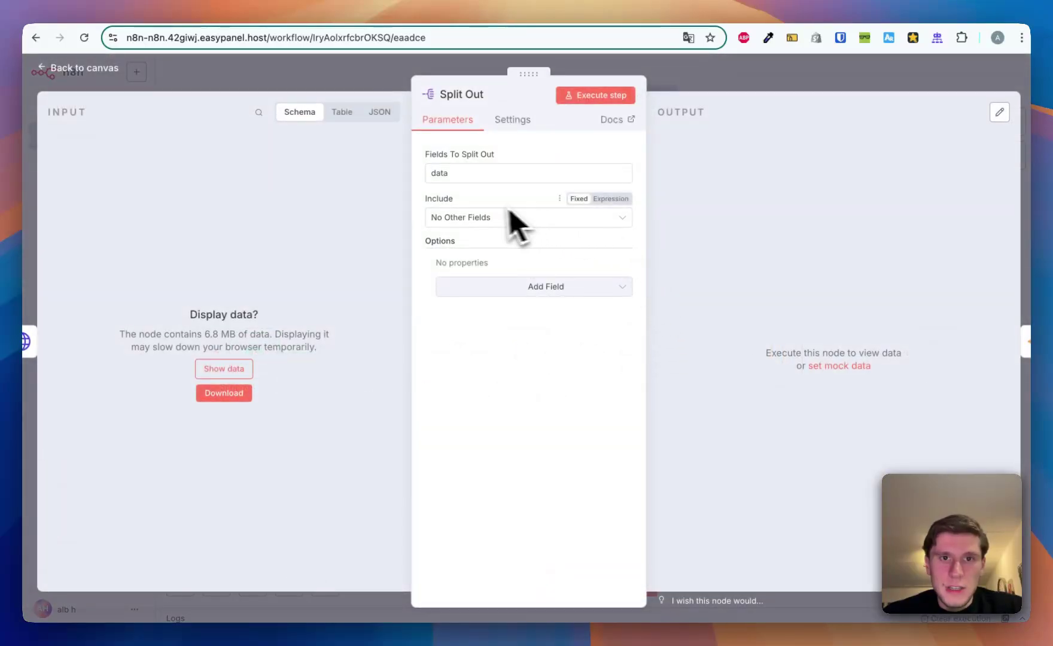
click(248, 370)
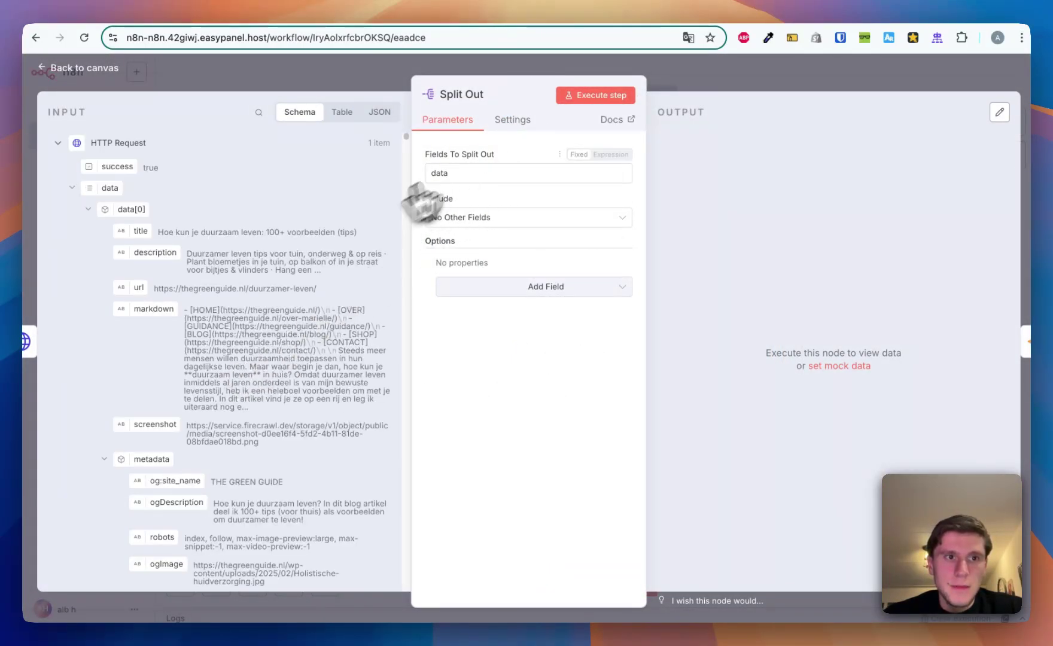
click(622, 98)
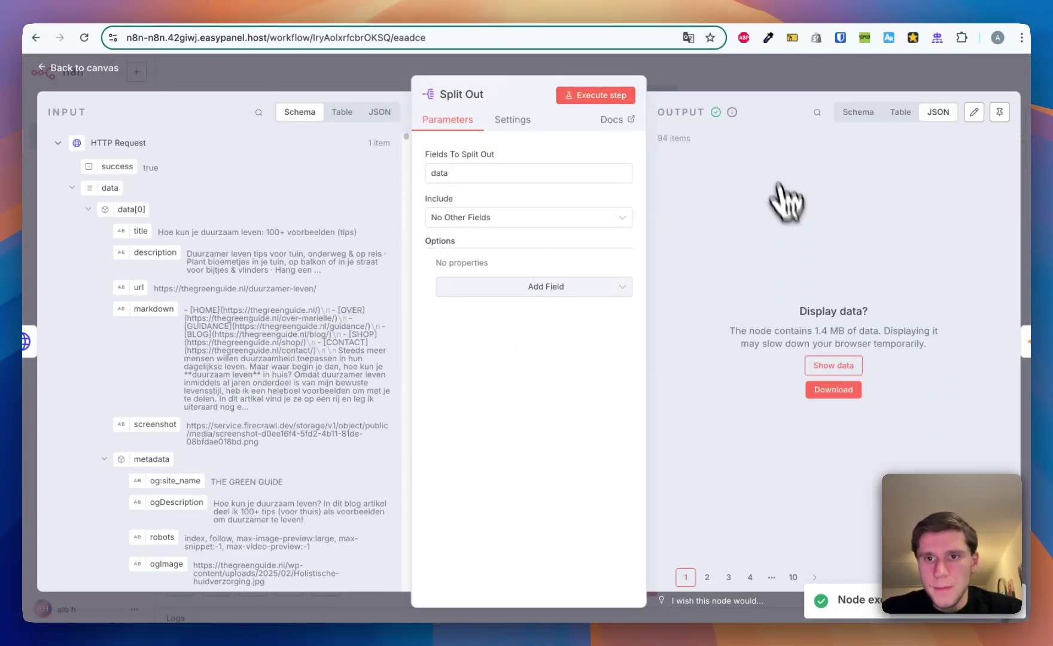
click(830, 366)
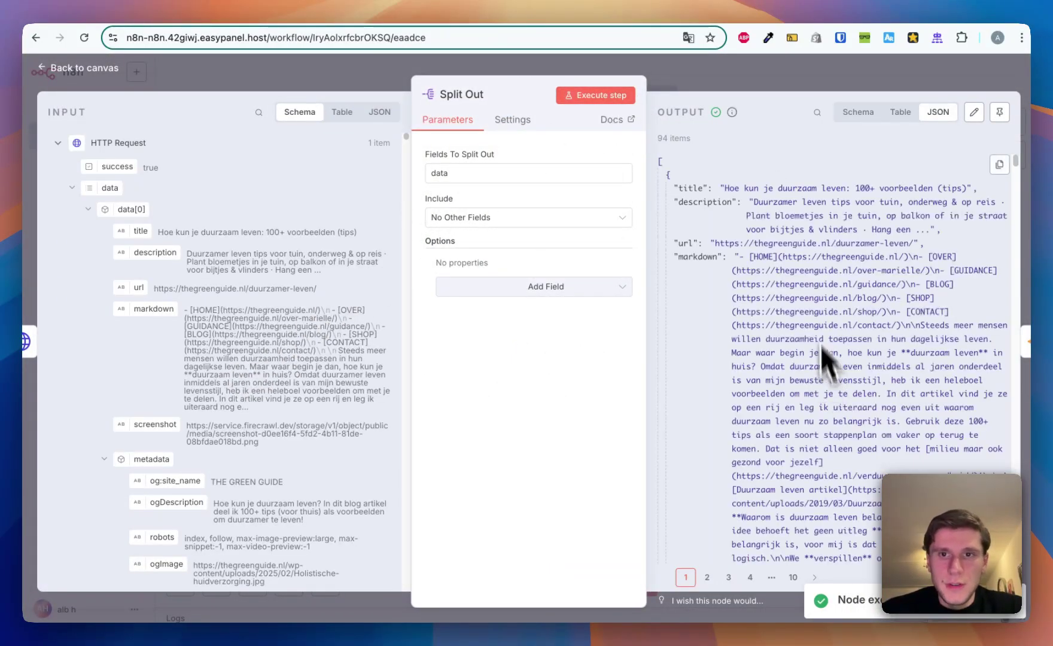
click(786, 86)
Examine the Code node's JavaScript, from the maxLength constant and multilingual contact keywords down to the returned output.
double_click(785, 368)
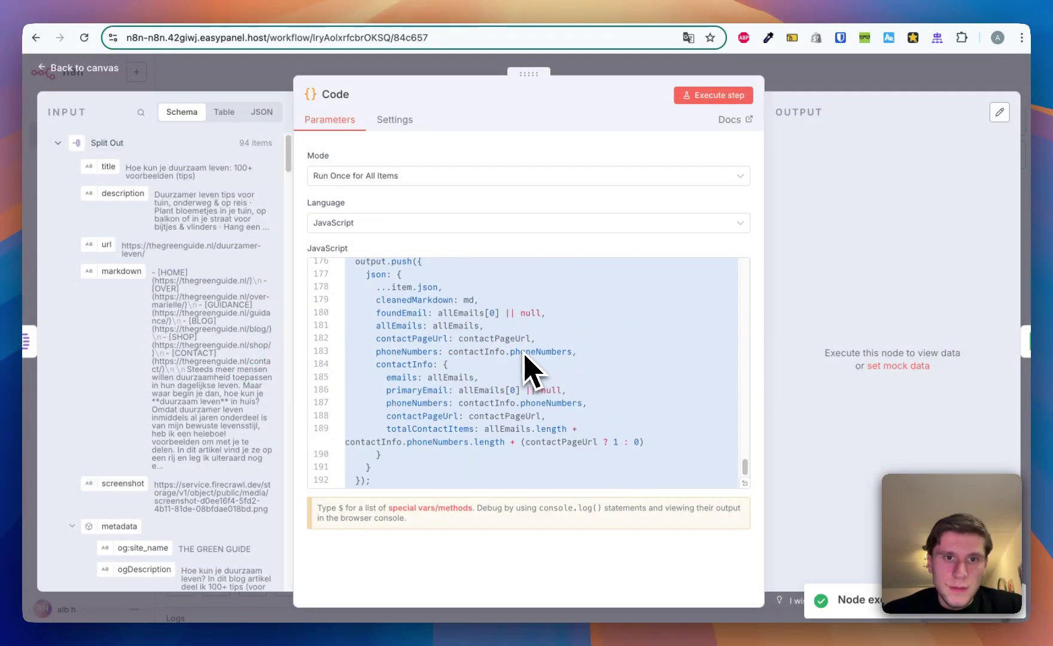
scroll(524, 354, up, 20)
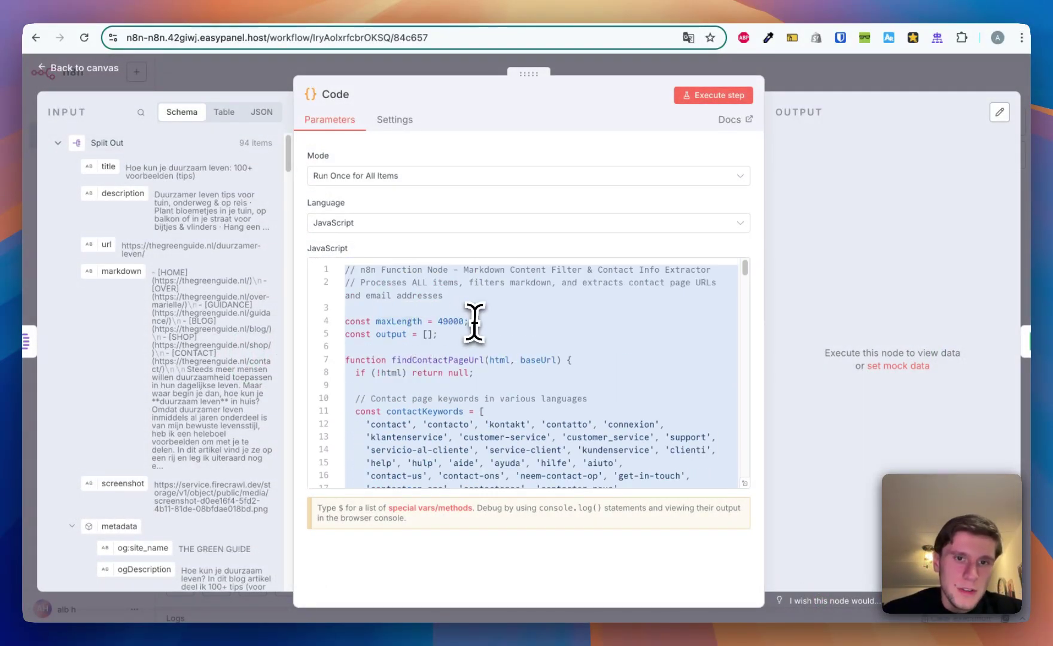
click(476, 323)
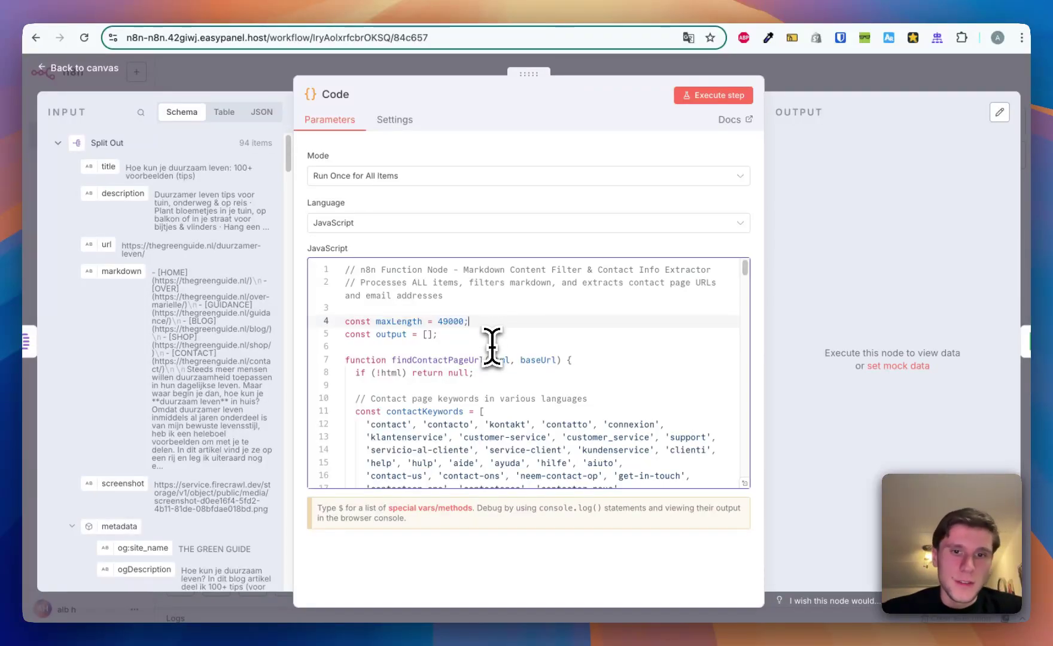
scroll(491, 347, down, 5)
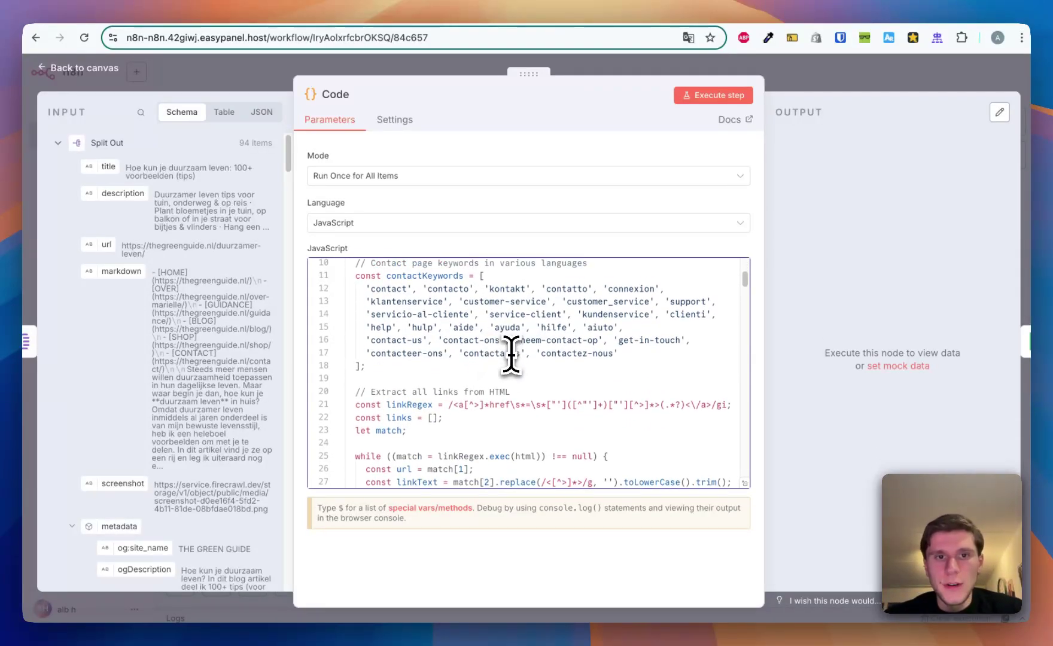
drag(436, 370, 329, 271)
click(421, 332)
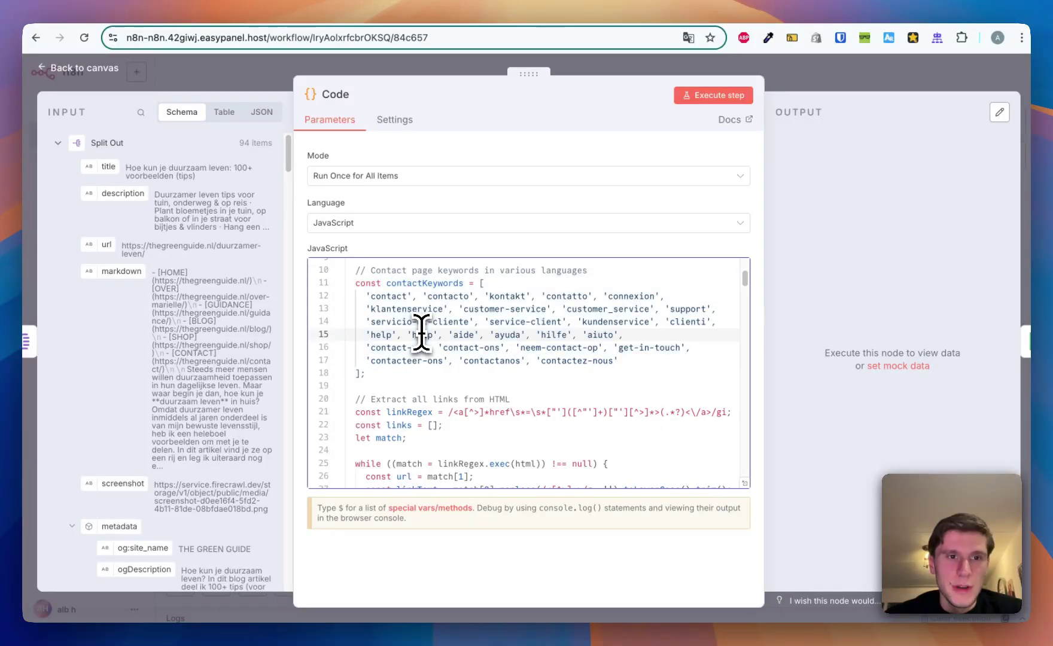
scroll(422, 332, down, 15)
scroll(421, 332, down, 15)
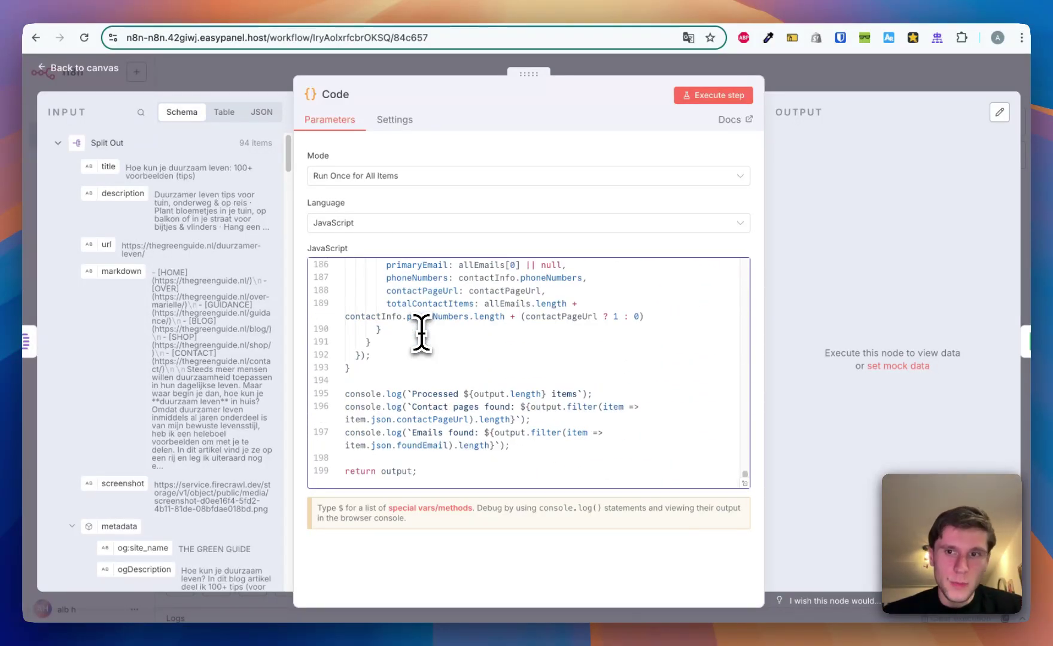
Switch to the e-mail scraping spreadsheet and view the contactUrl, email and sourceUrl columns of the Results sheet.
key(ctrl+Tab)
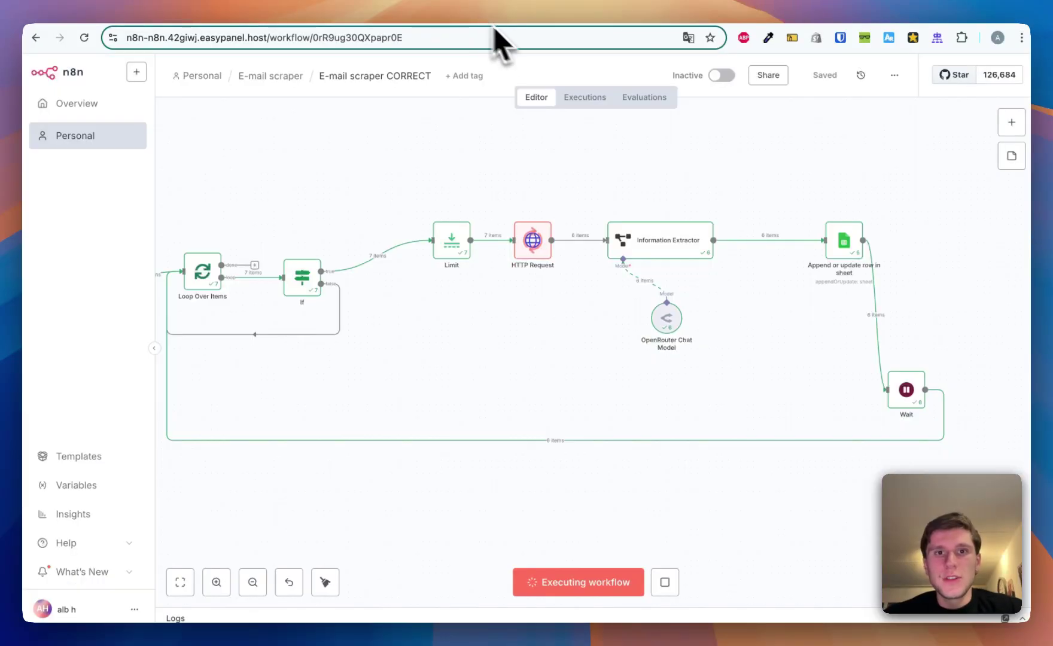
key(ctrl+Tab)
key(ctrl+Tab)
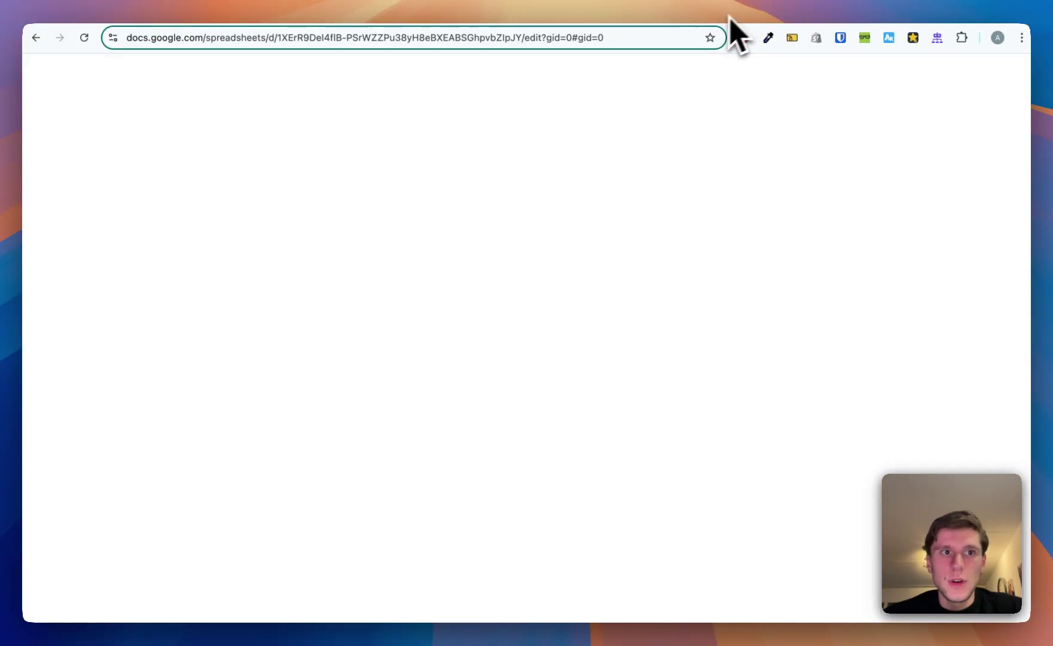
click(203, 618)
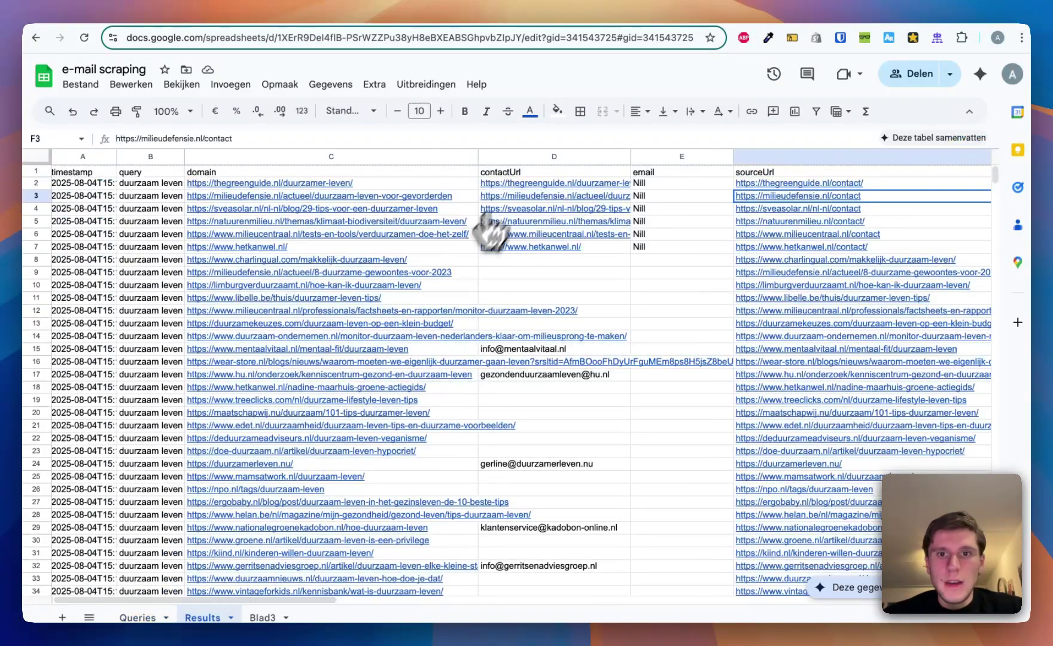
scroll(712, 218, right, 1)
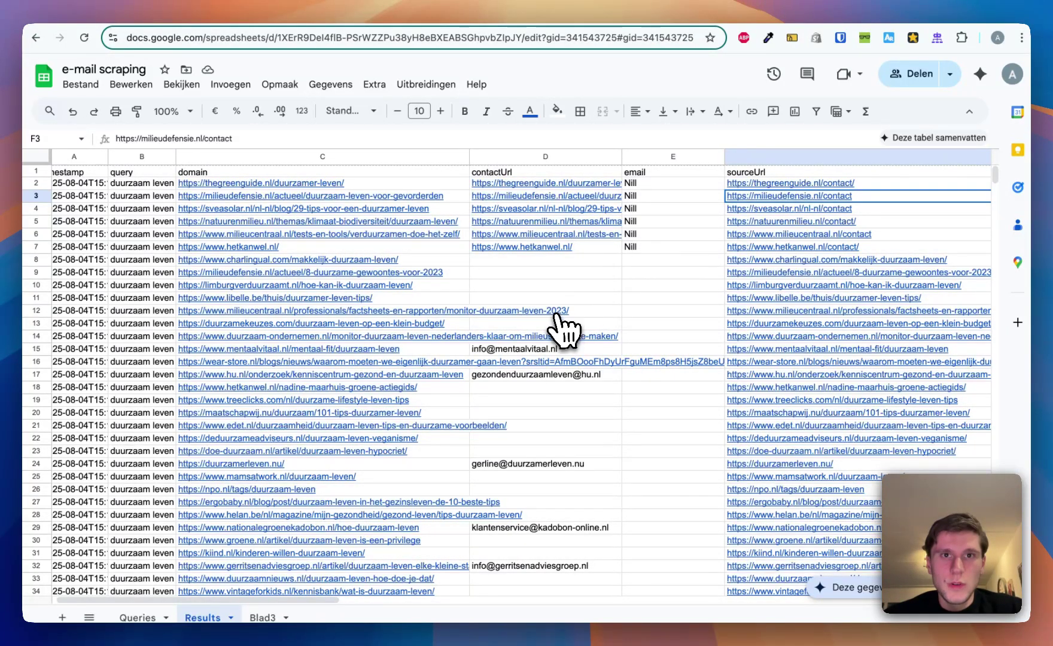
Check the progress of the running E-mail scraper CORRECT workflow and return to the Results sheet.
key(ctrl+shift+Tab)
key(ctrl+shift+Tab)
key(ctrl+shift+Tab)
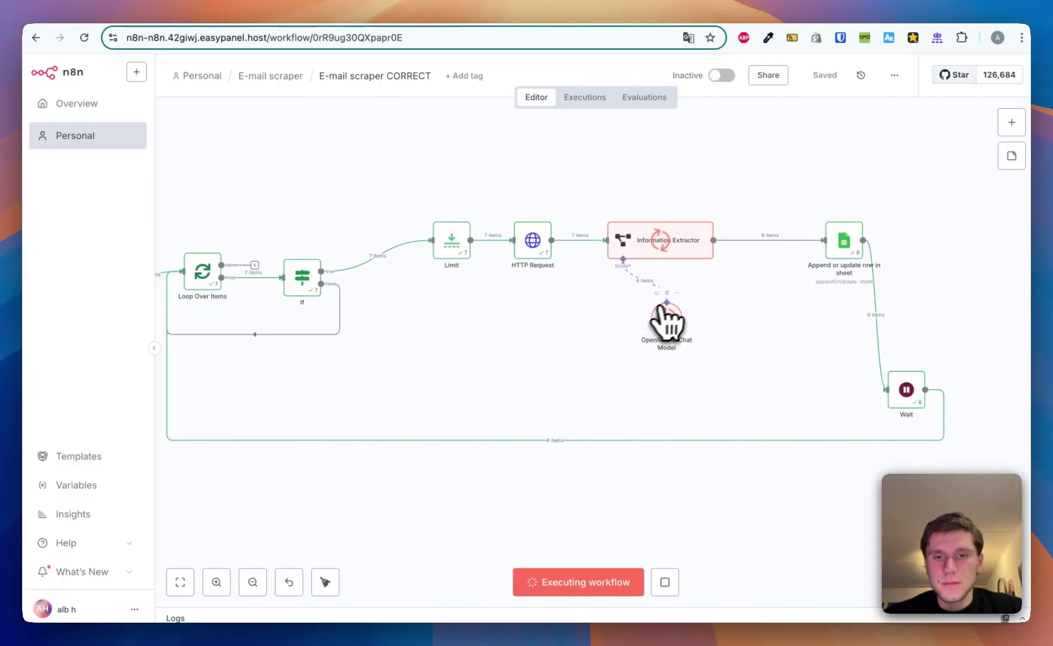
key(ctrl+Tab)
key(ctrl+Tab)
key(ctrl+Tab)
Check the hetkanwel.nl contact page linked in row 7 for e-mail addresses, cancel the mail account setup and close the page.
click(753, 247)
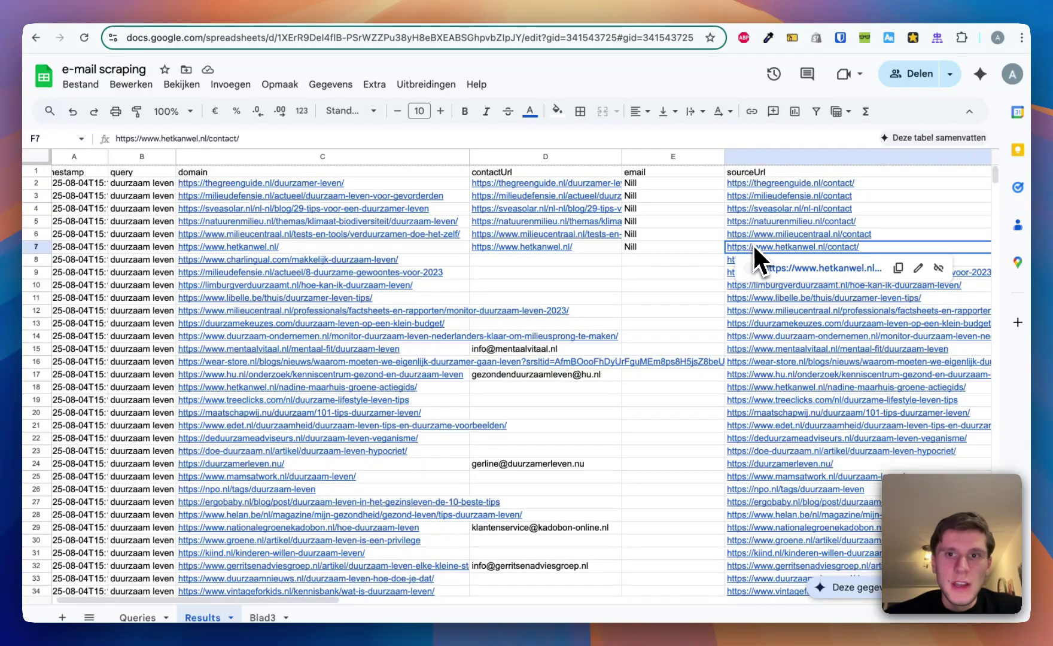
click(787, 268)
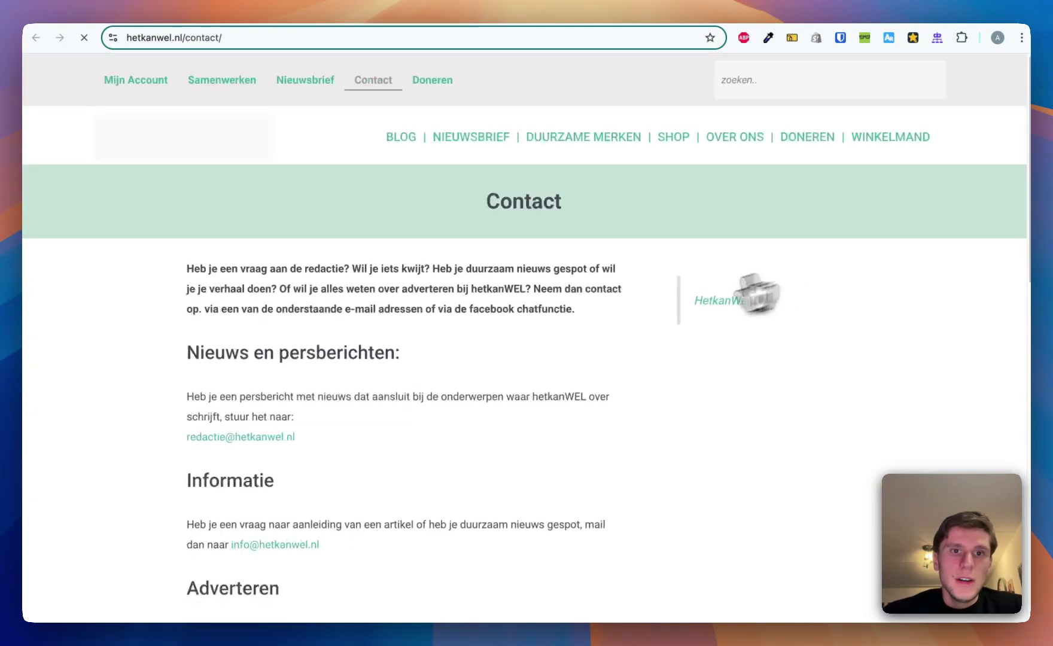
scroll(552, 413, down, 8)
scroll(545, 412, up, 2)
scroll(546, 407, up, 1)
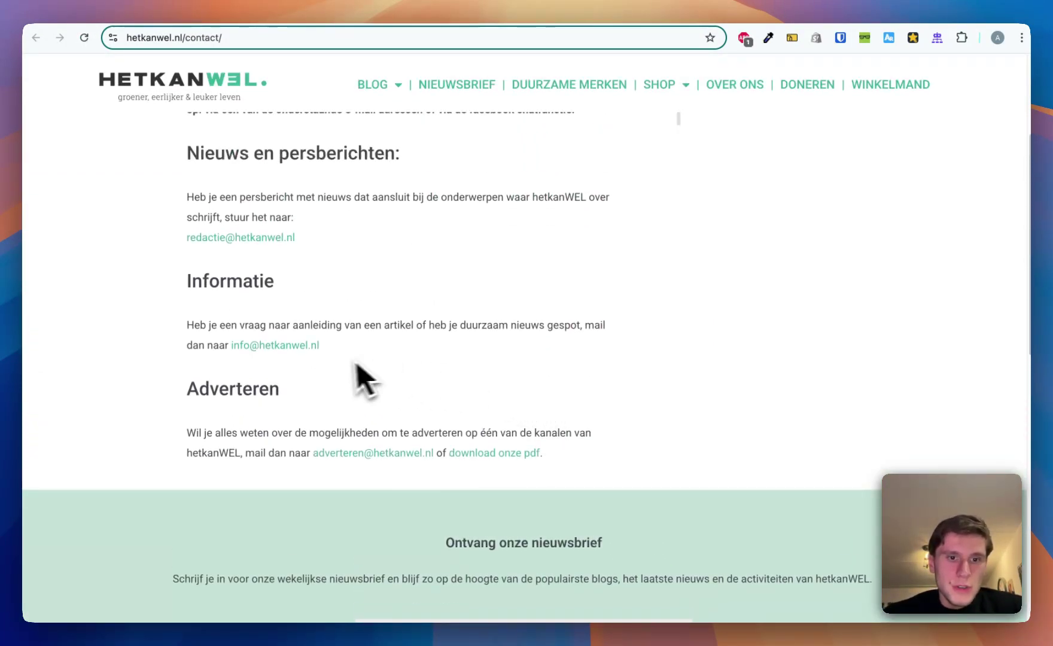
click(245, 346)
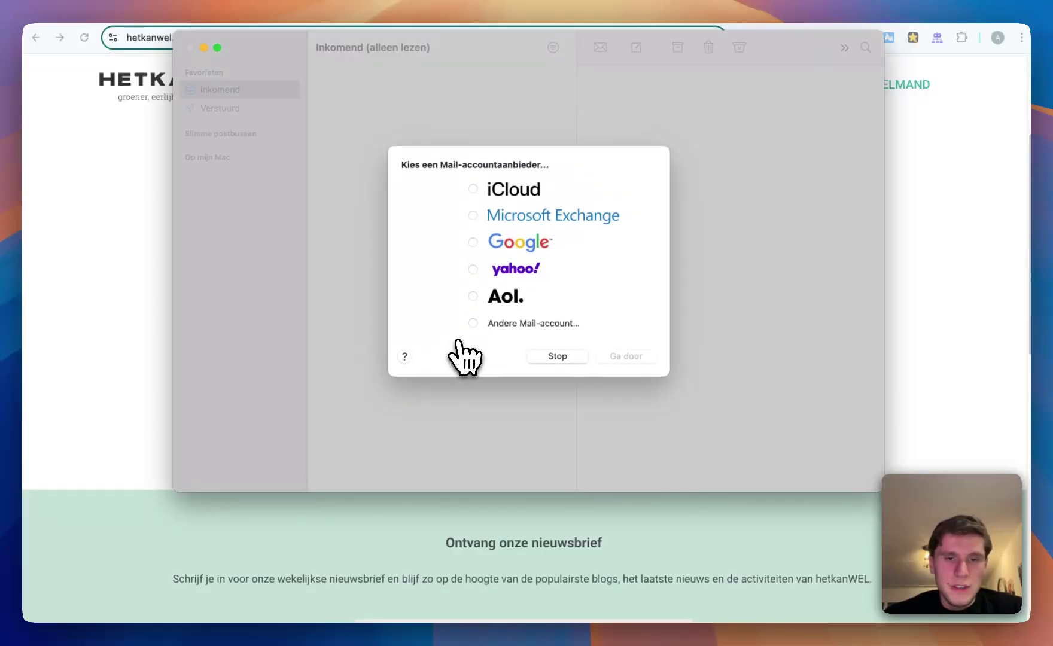
click(535, 358)
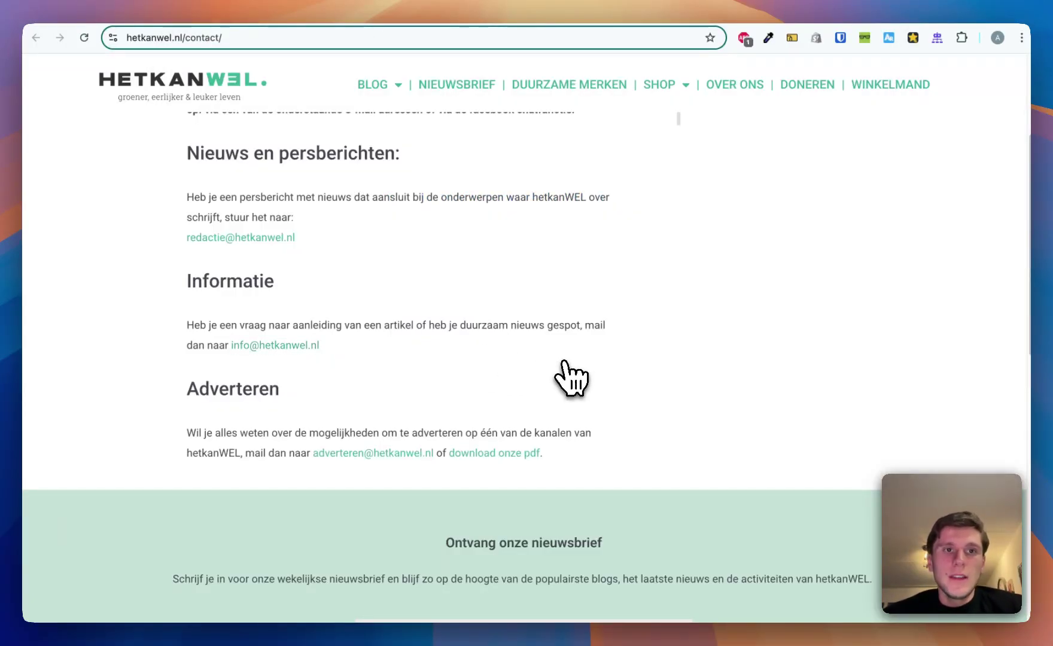
key(super+w)
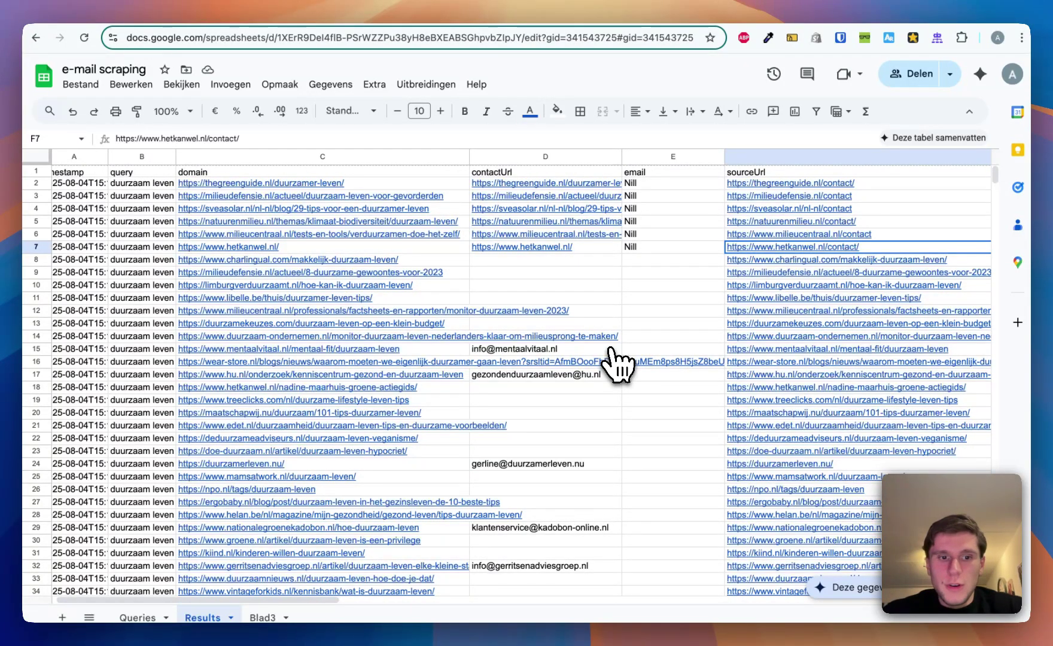
View the earlier "hobby" results in the Blad3 sheet and return to the Results sheet.
click(266, 616)
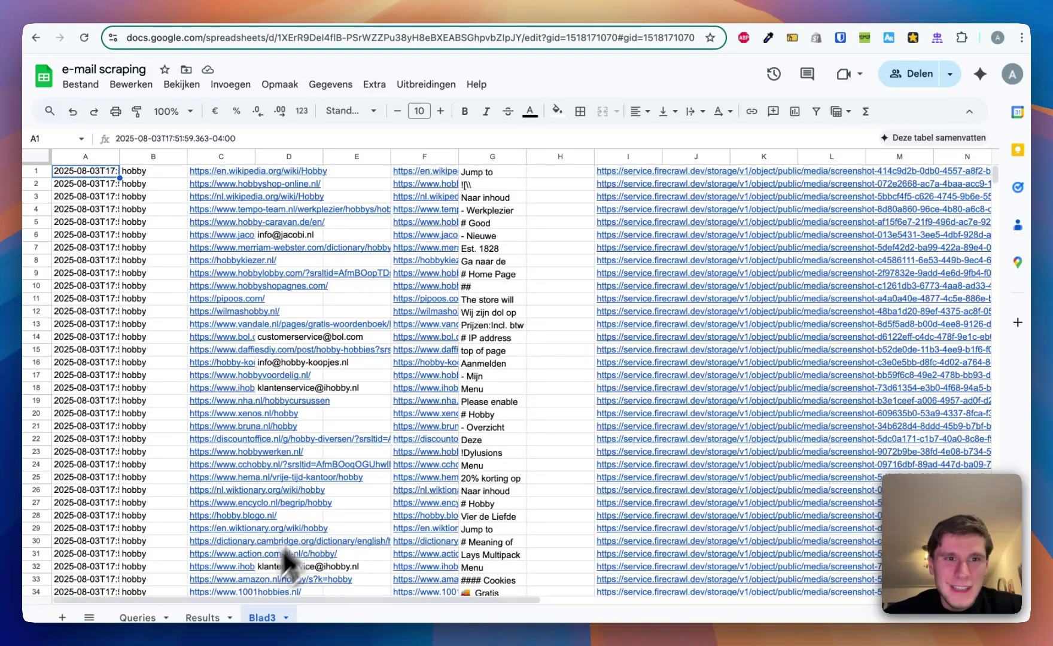
scroll(294, 467, down, 5)
scroll(204, 344, up, 5)
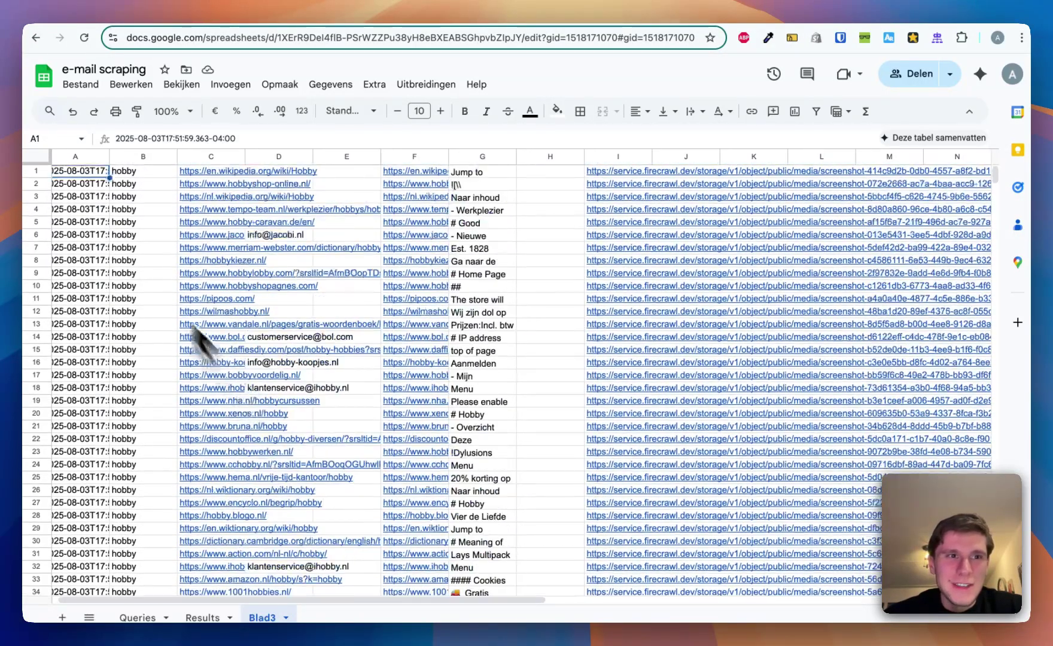
click(200, 619)
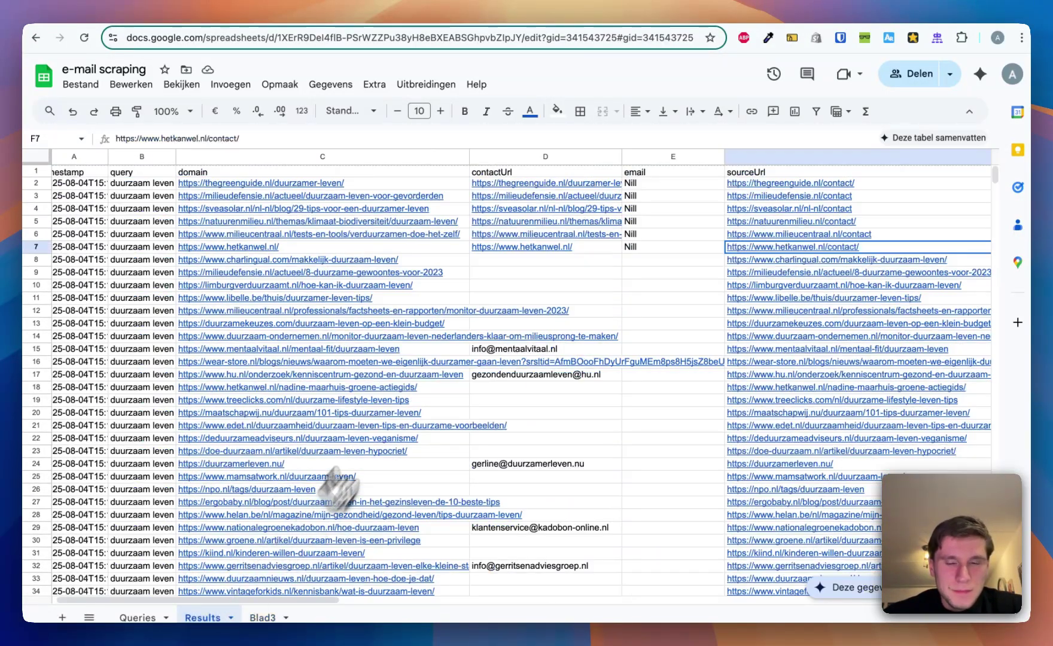
Open the Get row(s) in sheet node of the E-mail scraper CORRECT workflow in n8n to view its settings and output.
click(369, 183)
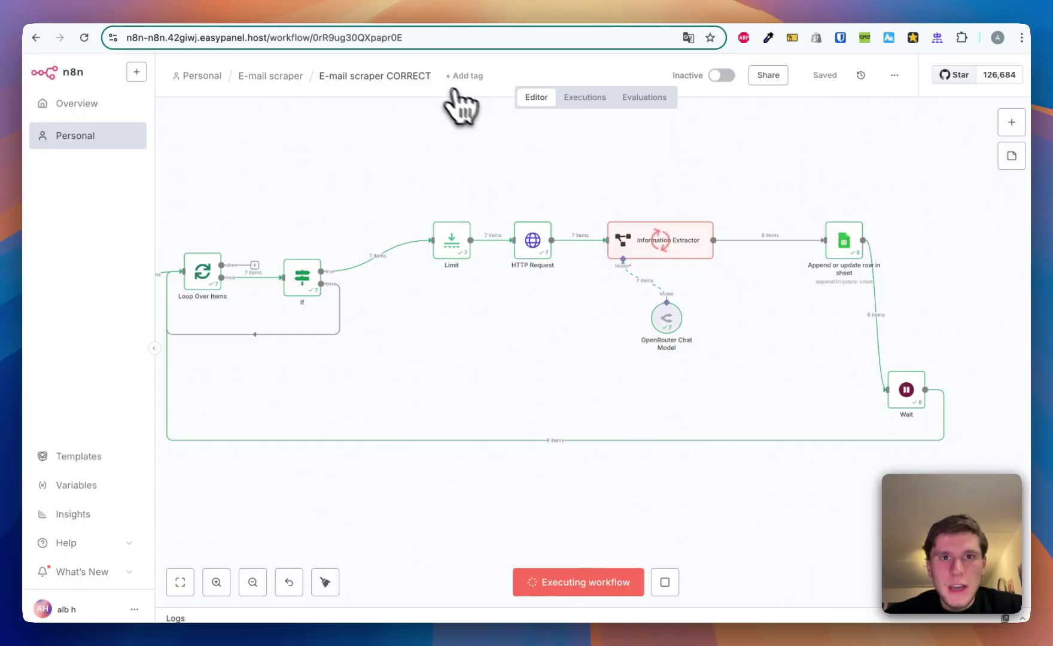
scroll(438, 305, left, 10)
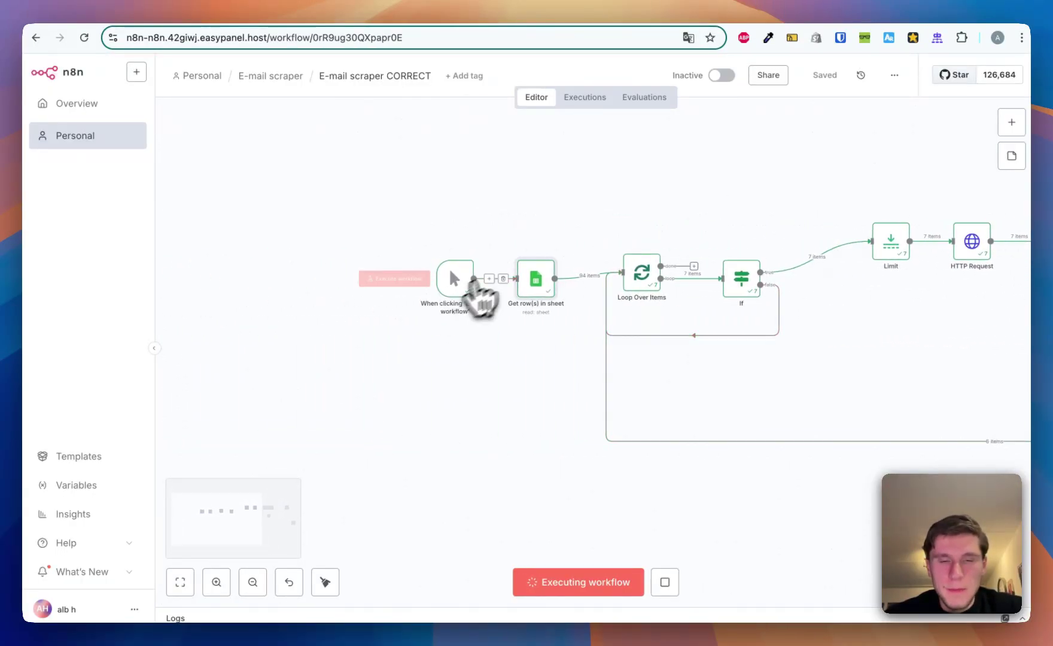
scroll(449, 287, up, 2)
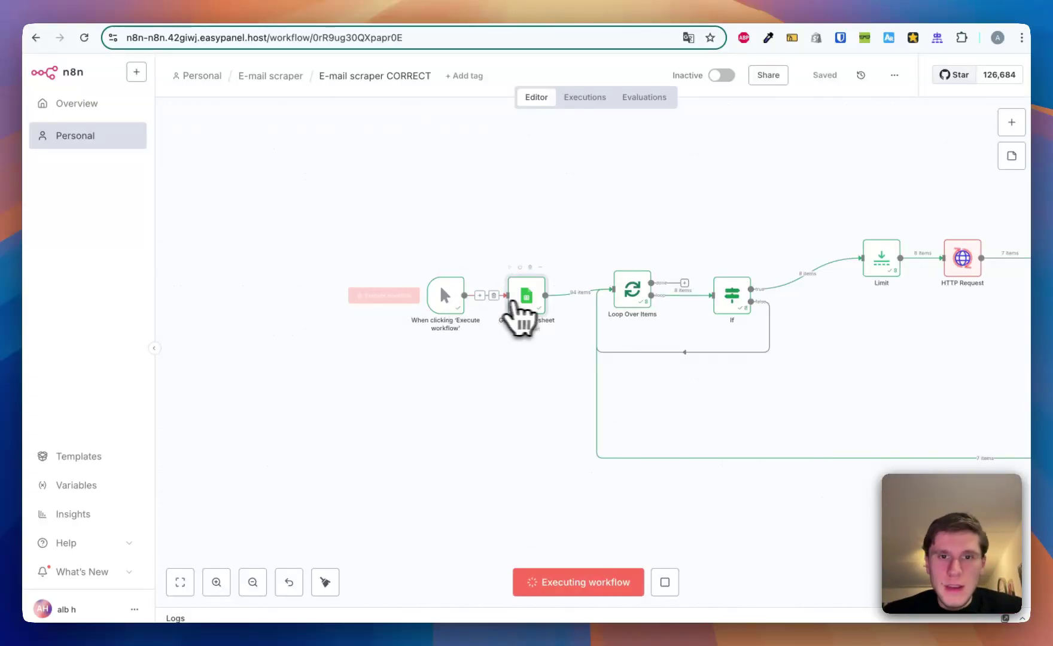
double_click(525, 302)
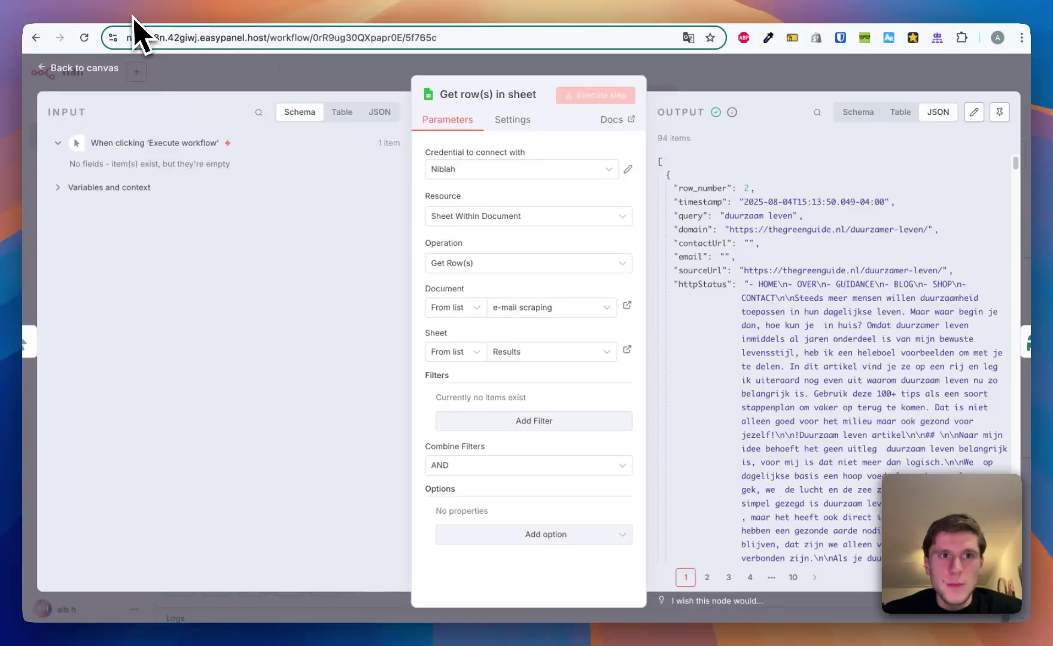
Examine the Results sheet's column headers from timestamp, query and domain through to runId and notes.
key(ctrl+Tab)
scroll(289, 517, right, 2)
scroll(296, 460, left, 2)
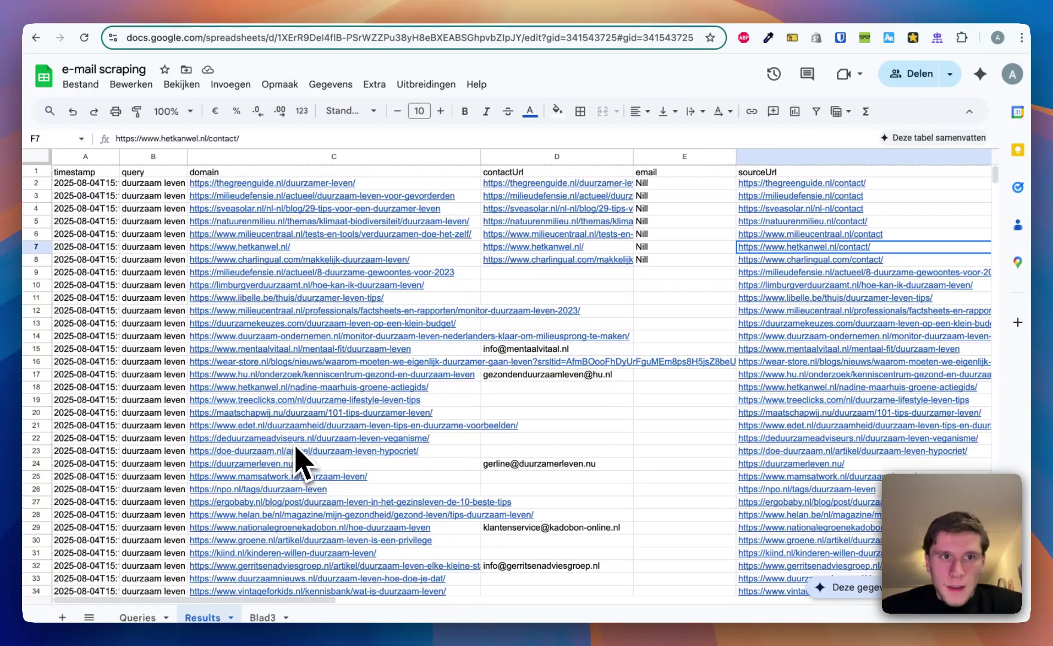
drag(83, 176, 318, 176)
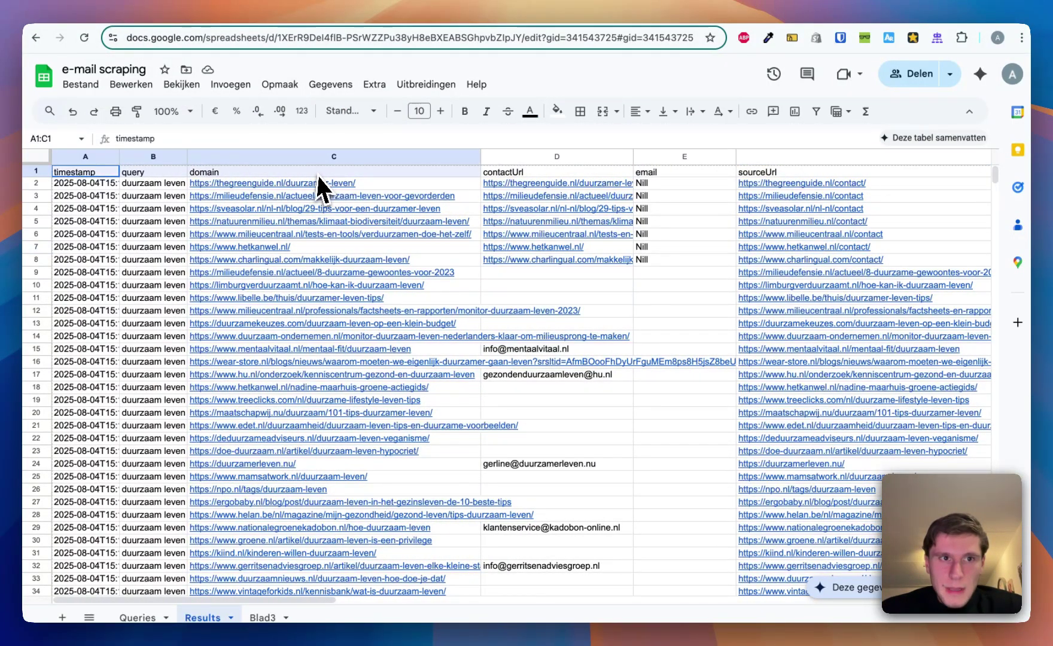
scroll(323, 191, right, 5)
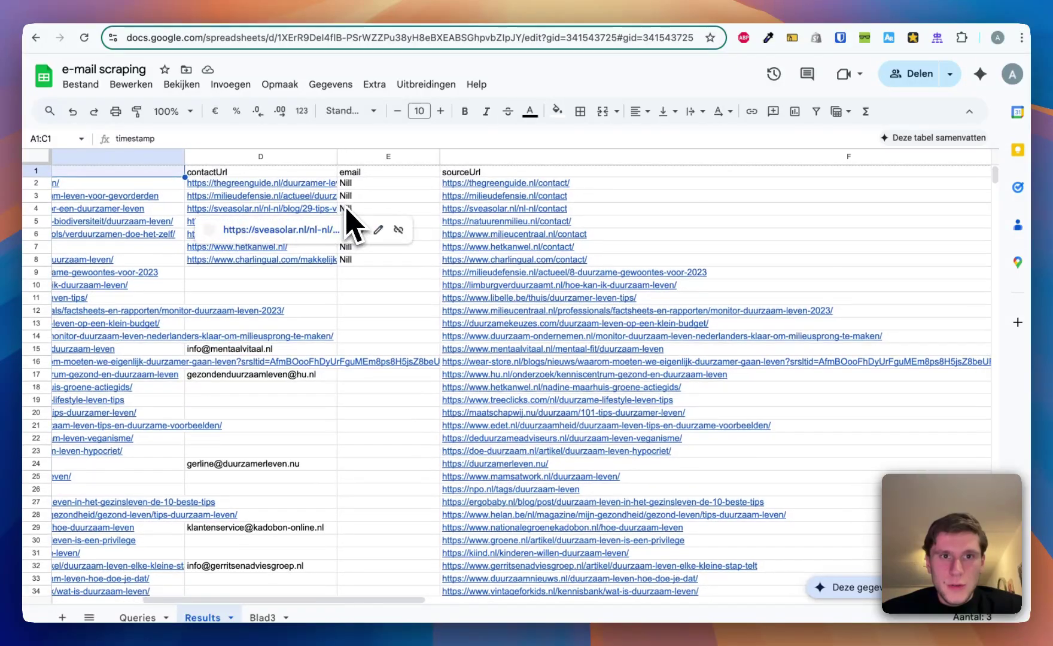
scroll(441, 193, right, 10)
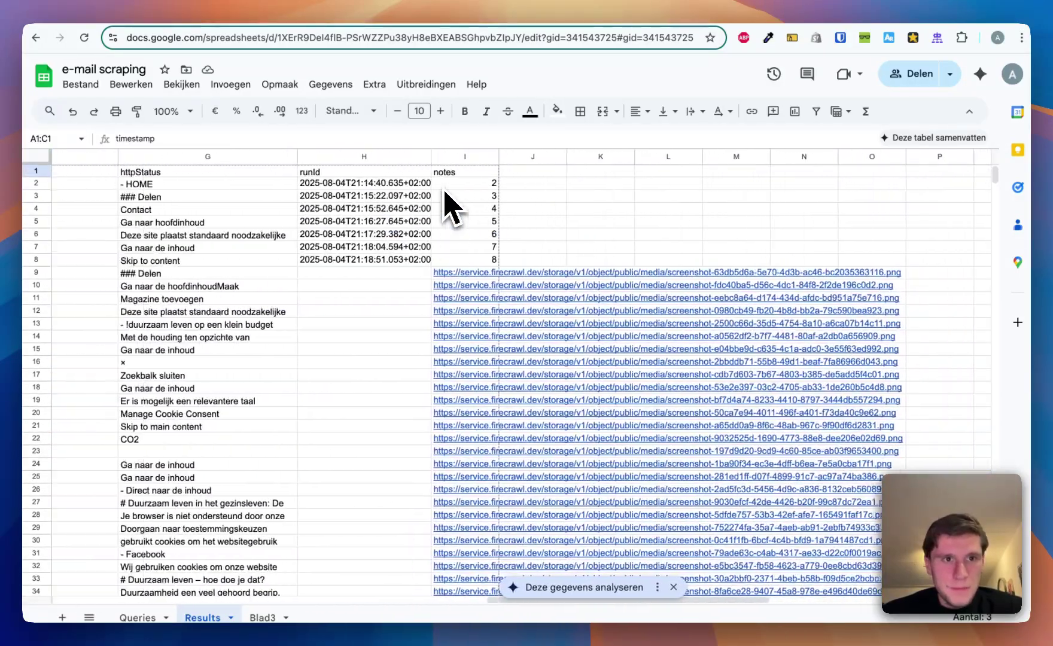
scroll(305, 209, left, 5)
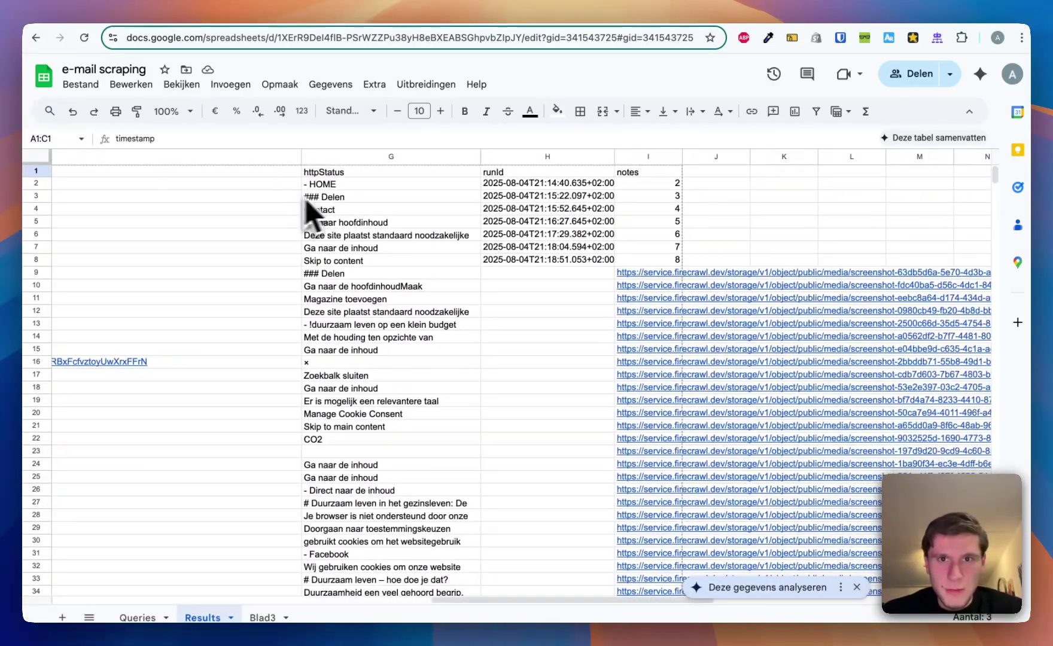
scroll(602, 197, left, 10)
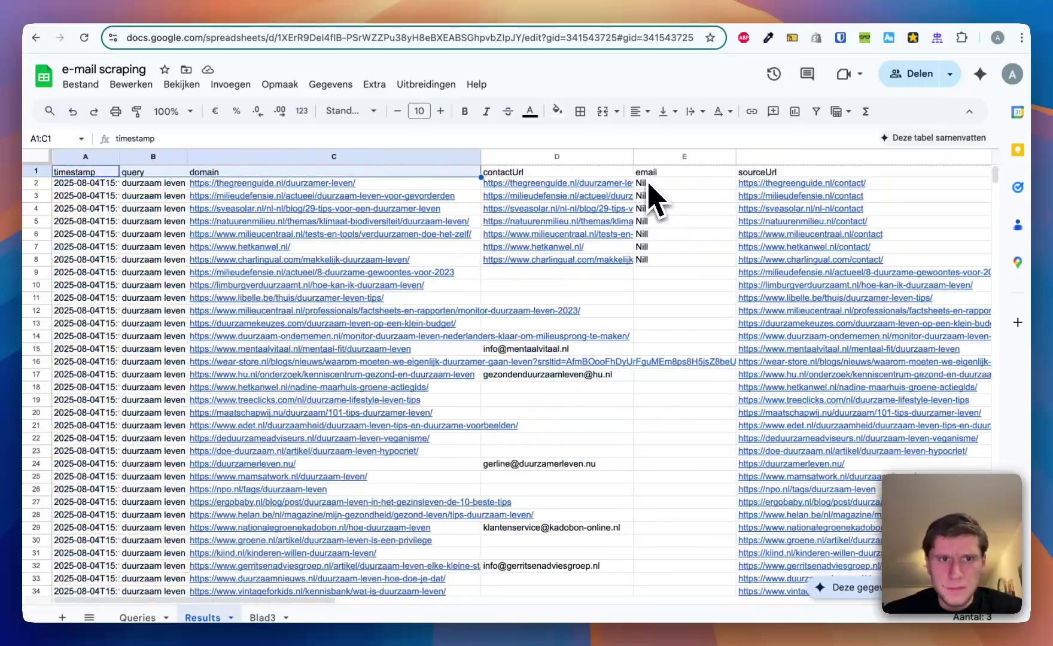
Switch to the niblah.com YouTube video blog page and look through the listed videos and tutorials.
click(471, 24)
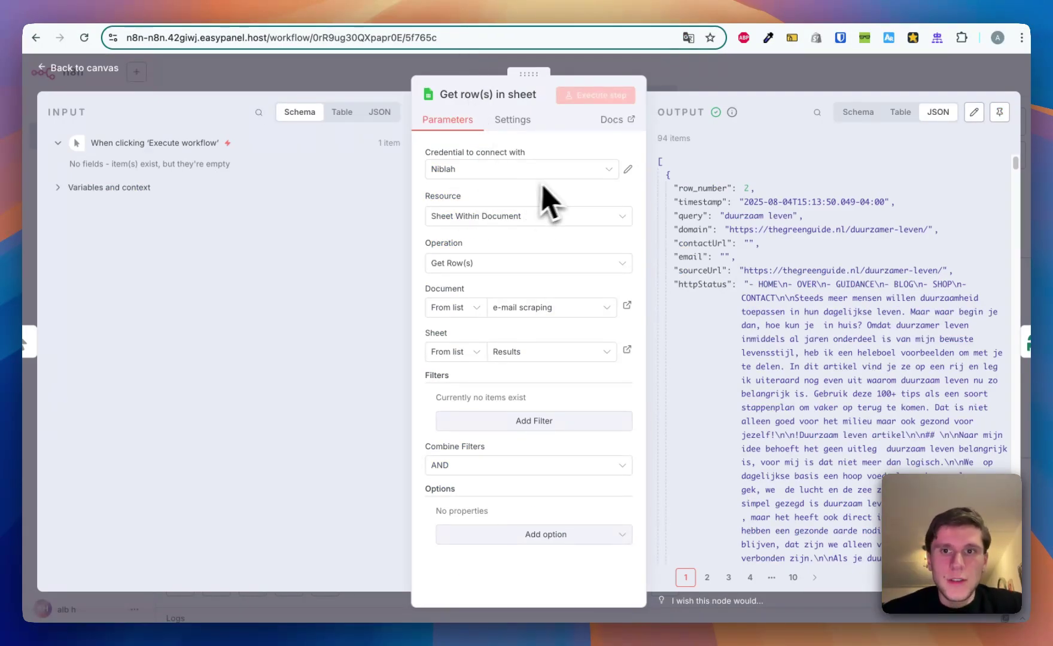
click(802, 27)
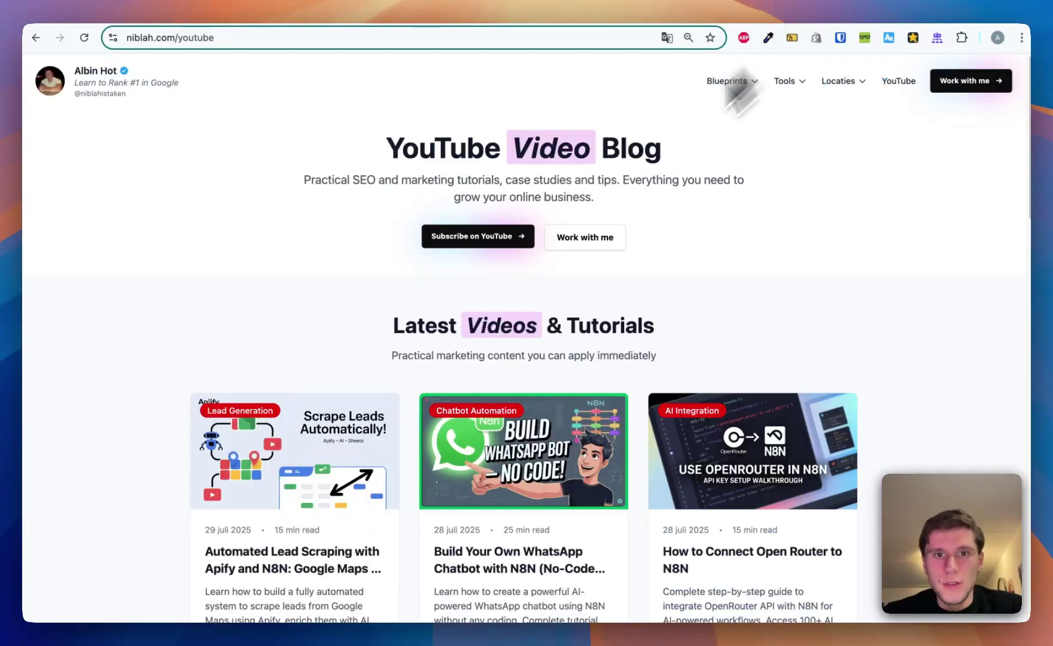
scroll(509, 341, down, 3)
scroll(507, 339, down, 5)
scroll(507, 341, up, 8)
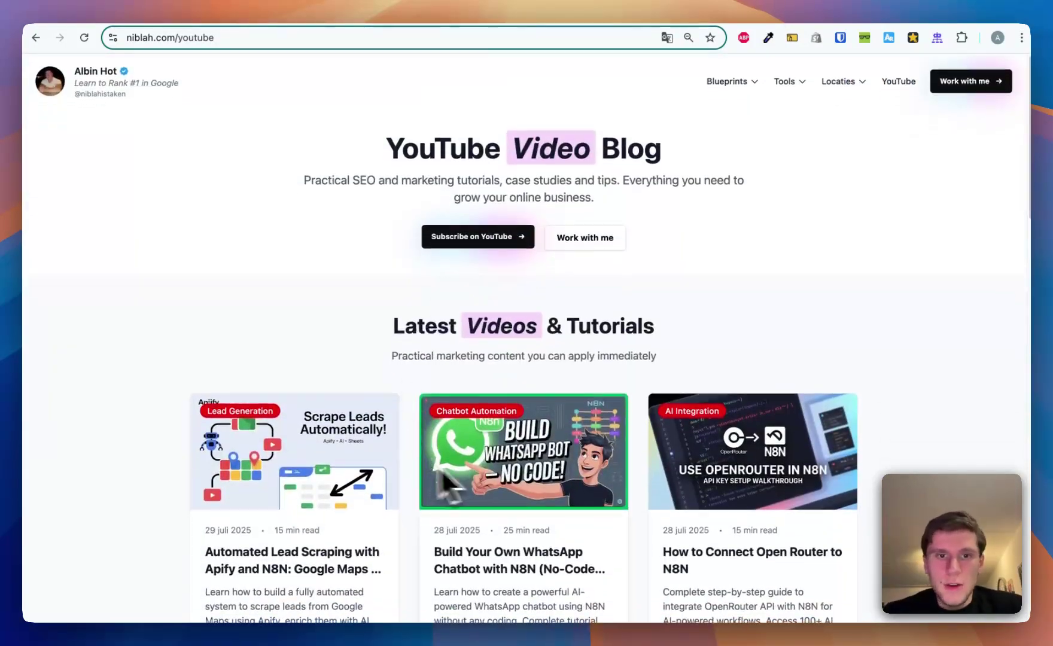
scroll(508, 270, down, 8)
scroll(504, 281, down, 6)
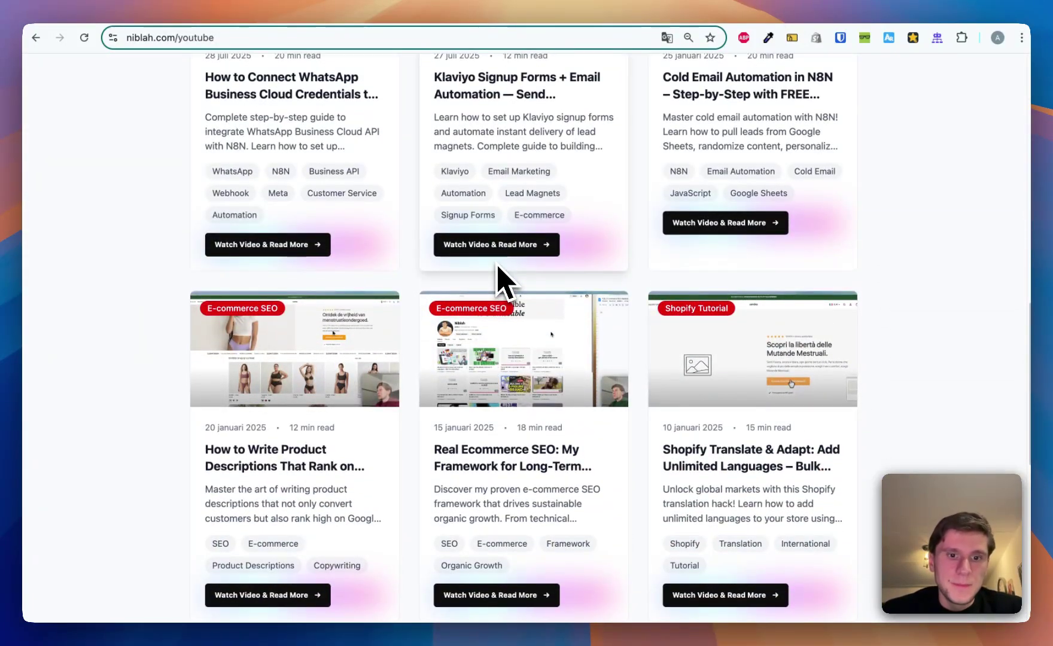
scroll(499, 270, up, 8)
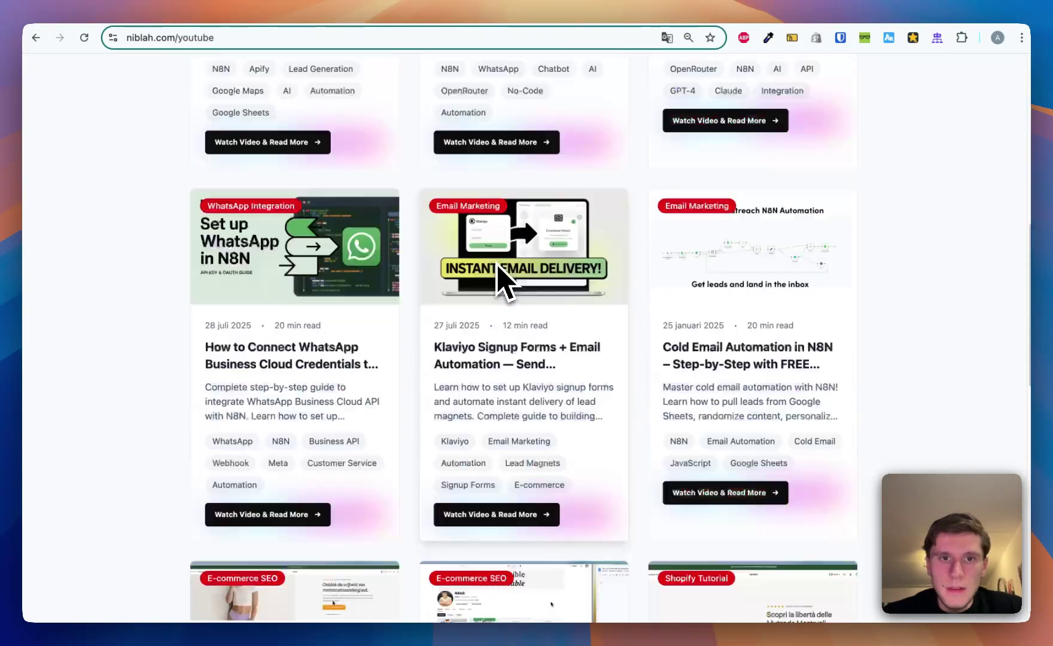
scroll(499, 269, down, 10)
scroll(506, 281, up, 10)
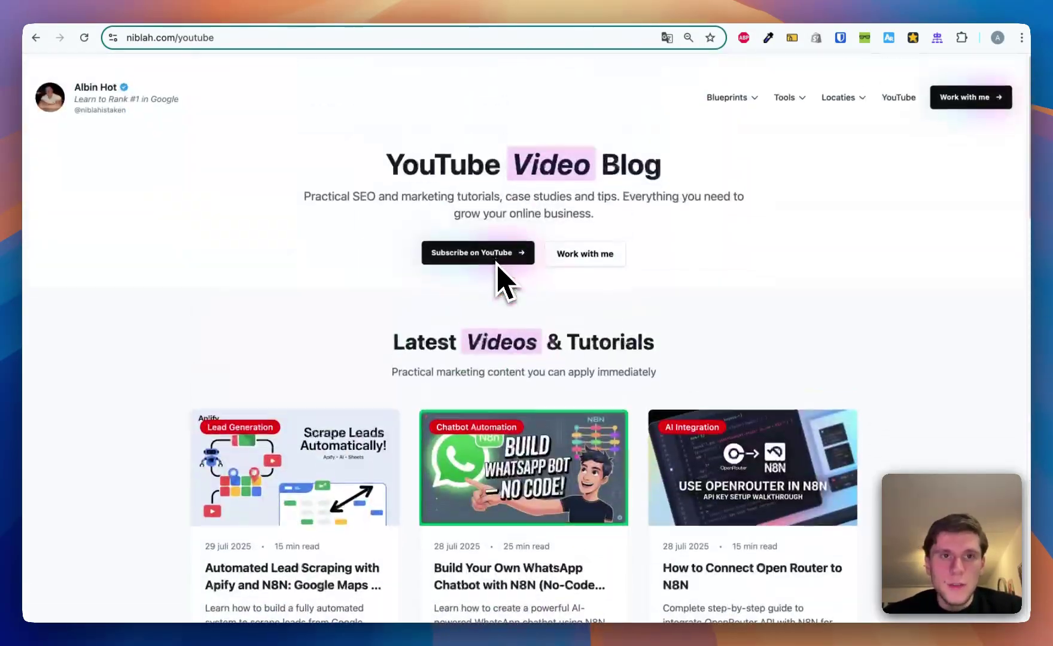
Return to the Code node of the Ophalen resultaten workflow and review the JavaScript that finds contact pages and e-mail addresses.
key(ctrl+Tab)
key(ctrl+Tab)
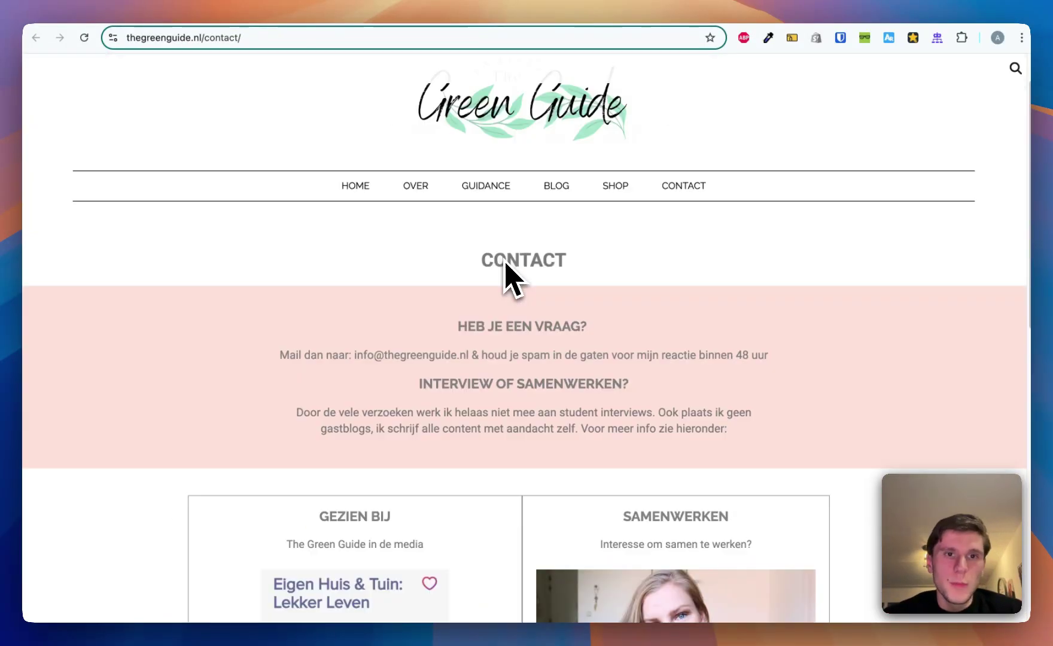
key(ctrl+shift+Tab)
key(ctrl+shift+Tab)
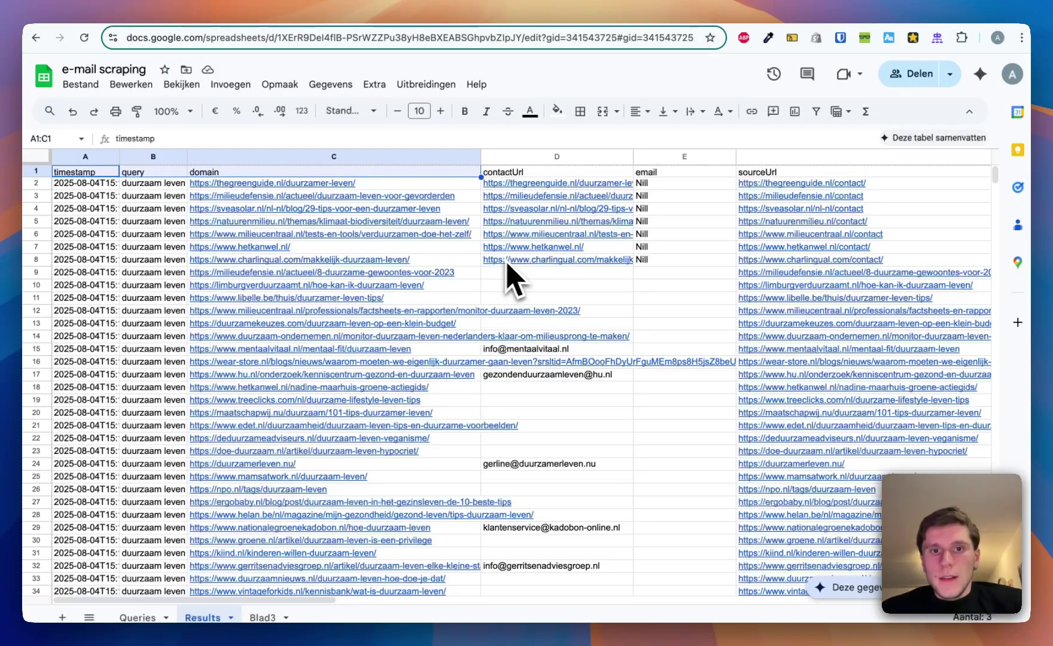
key(ctrl+shift+Tab)
key(ctrl+shift+Tab)
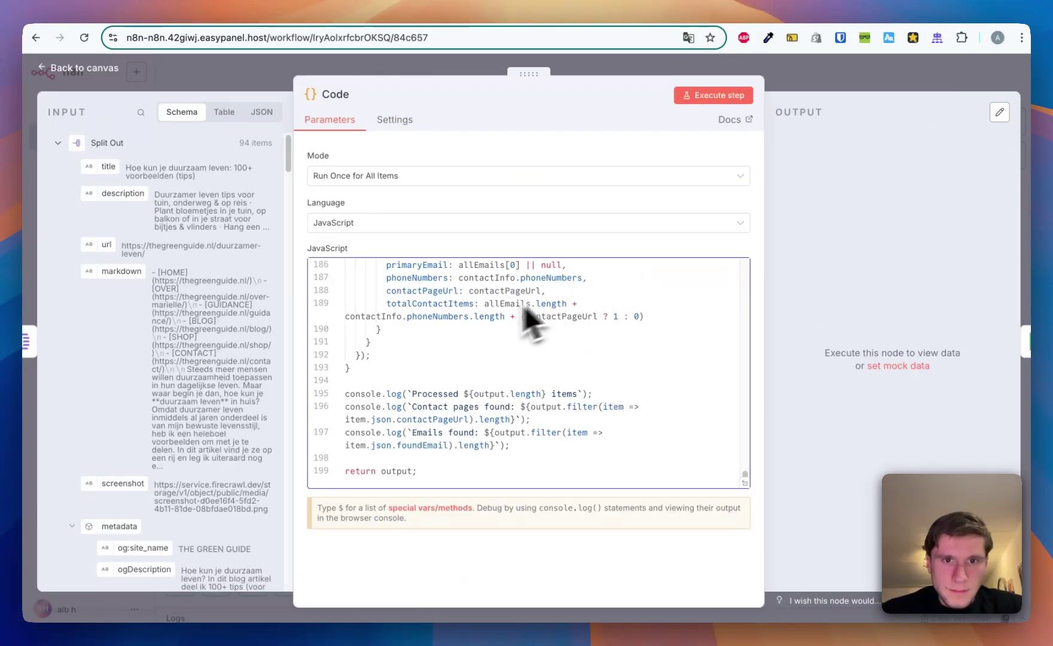
scroll(539, 368, up, 6)
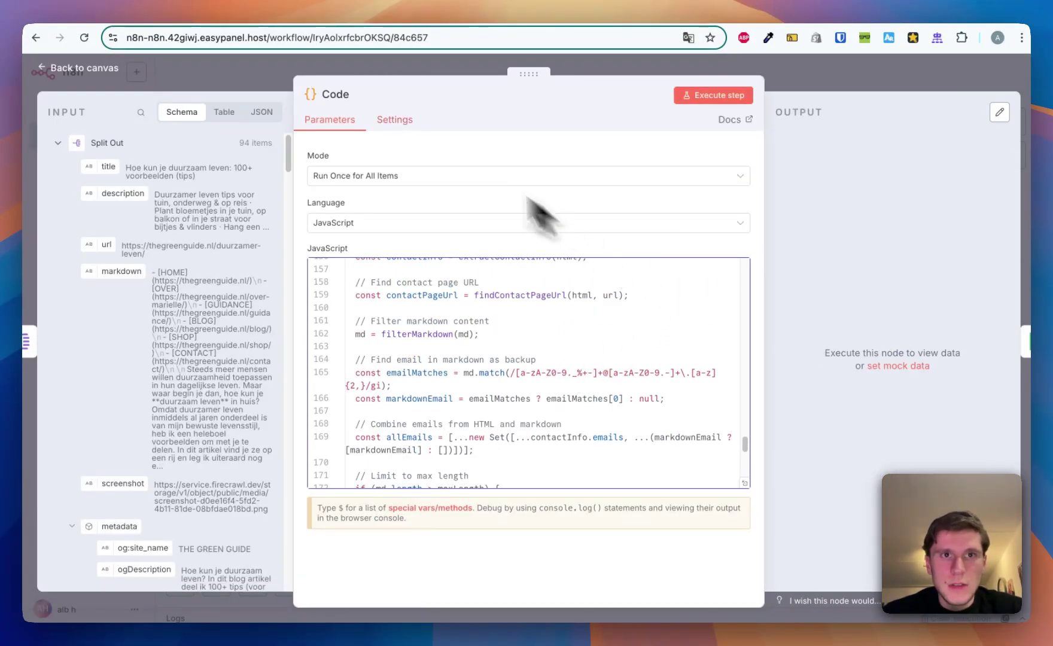
Close the Code node and open the Append row in sheet2 node to review its column mappings.
key(ctrl+shift+Tab)
key(ctrl+Tab)
click(812, 84)
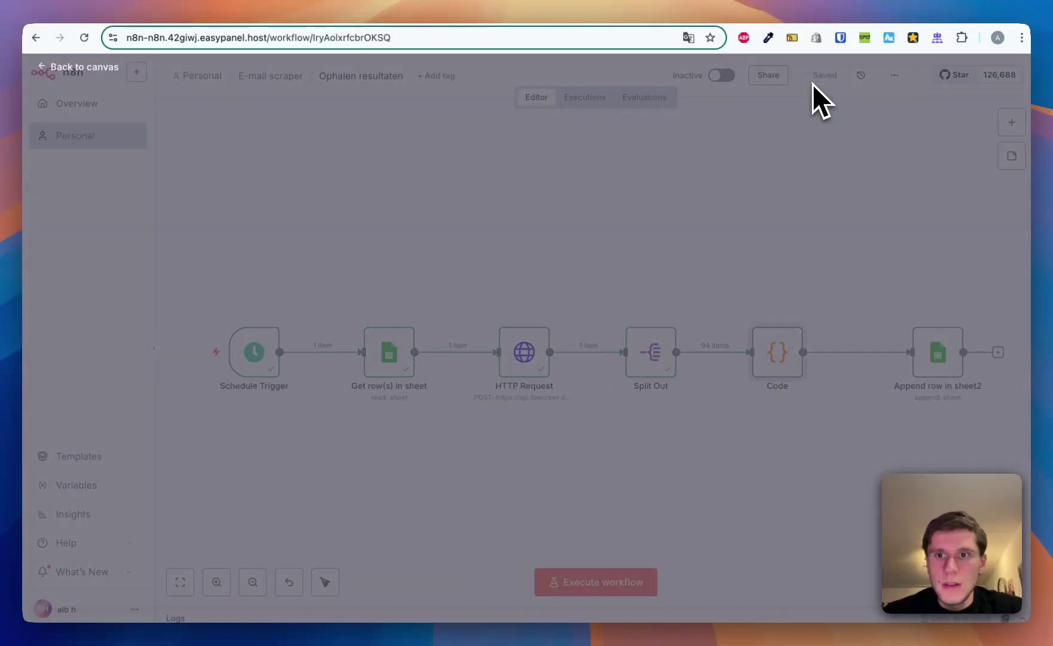
scroll(838, 347, right, 3)
double_click(860, 379)
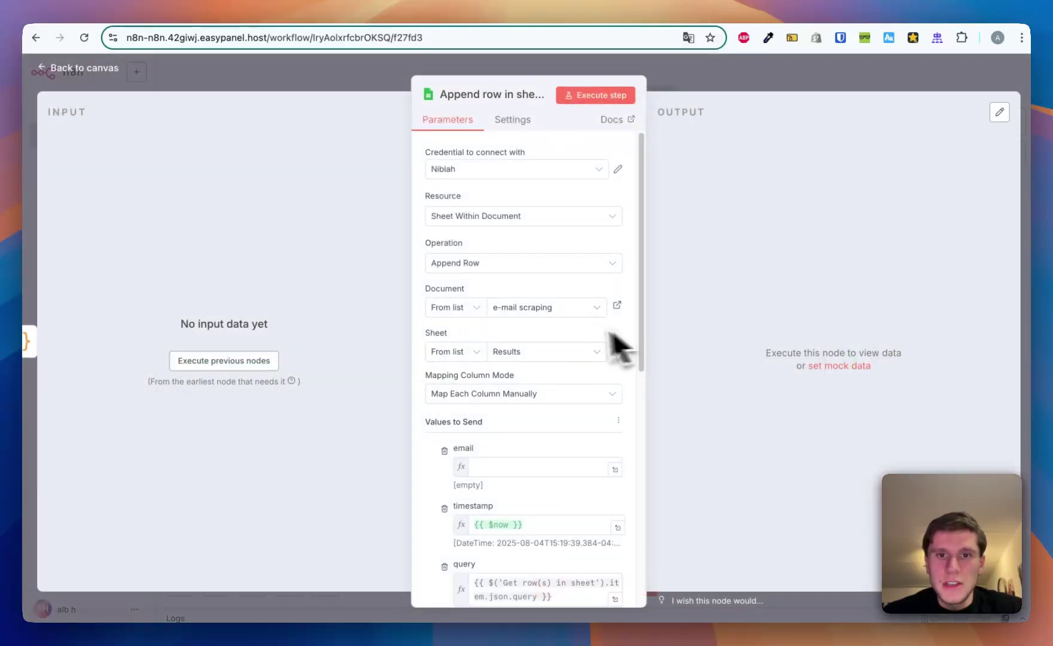
scroll(539, 368, down, 5)
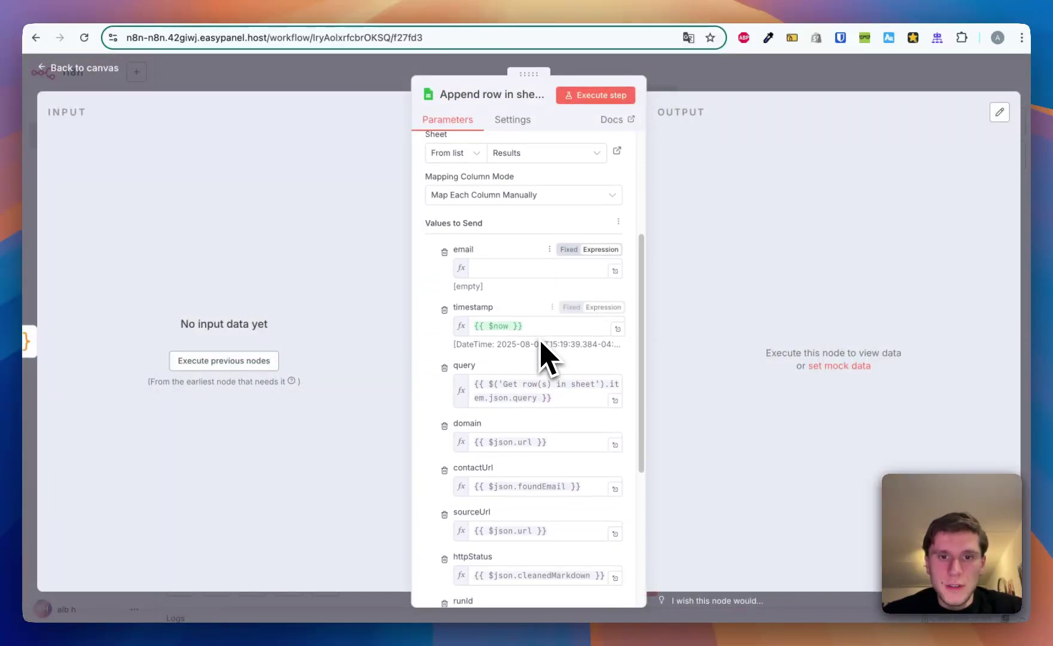
scroll(542, 356, down, 3)
scroll(540, 353, up, 3)
scroll(544, 251, down, 1)
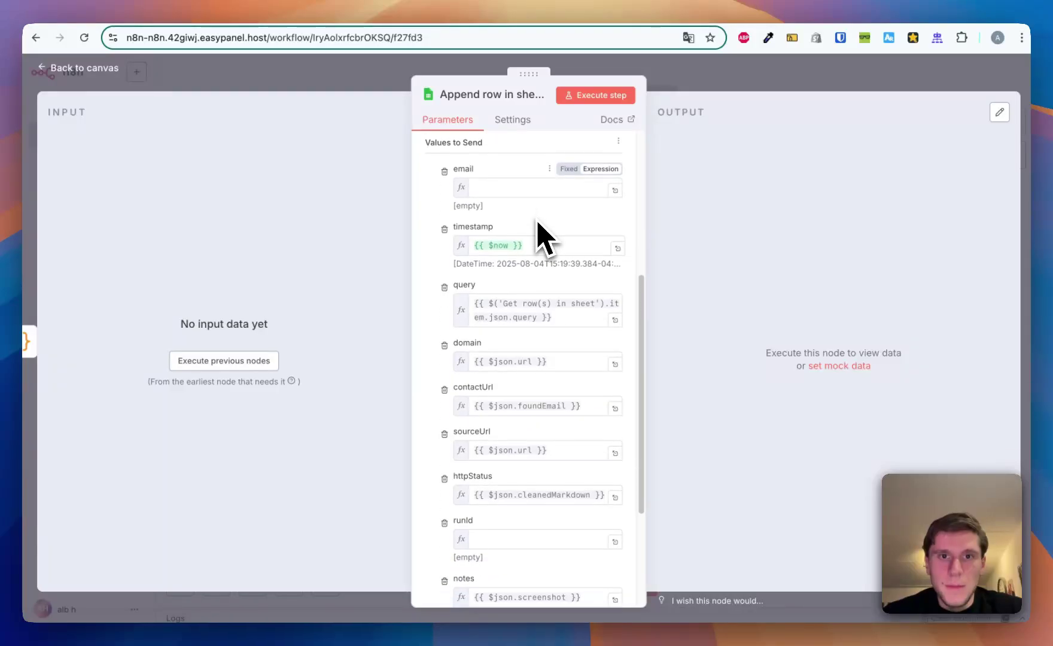
Re-enter the timestamp column's expression as {{ $now }}.
drag(503, 245, 524, 246)
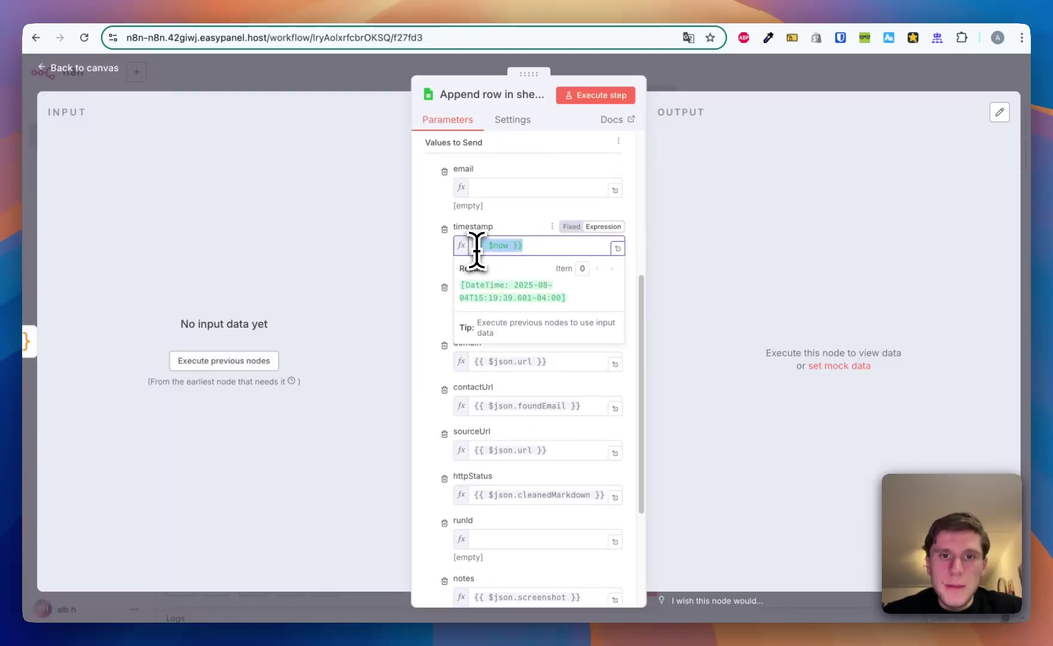
text({{ )
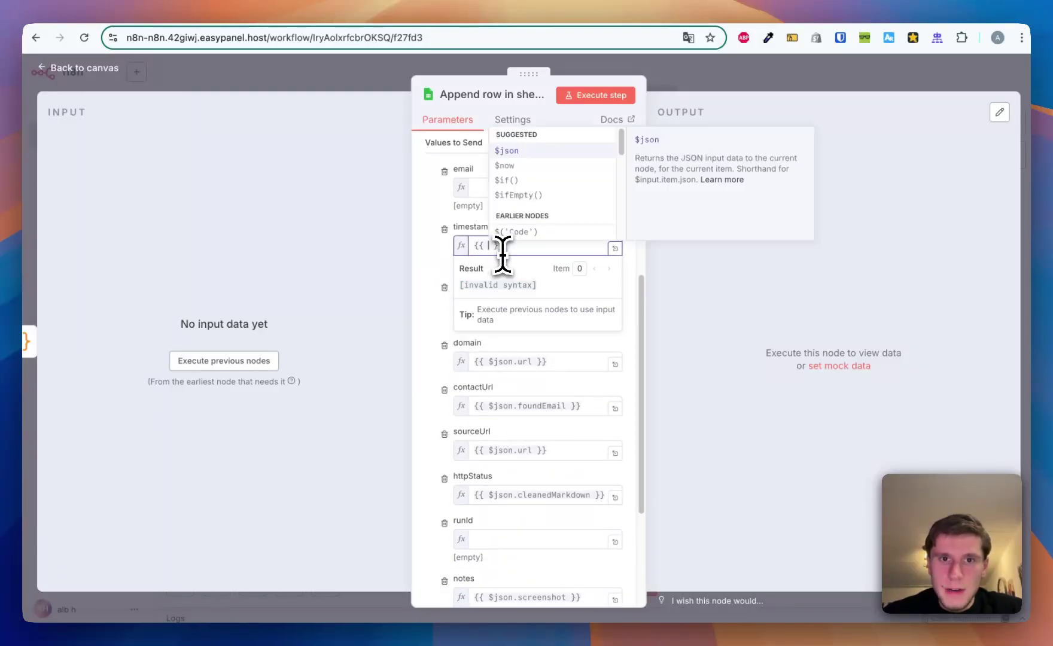
text($now)
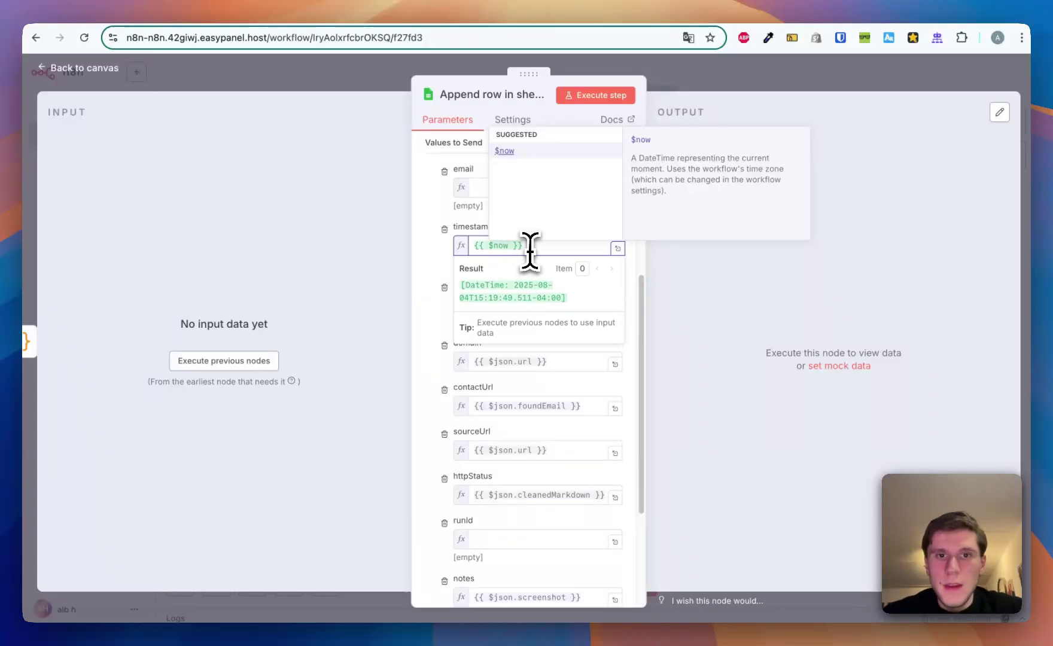
key(Escape)
Open YouTube in a new tab and view the Samautomation channel page.
key(super+t)
text(sam)
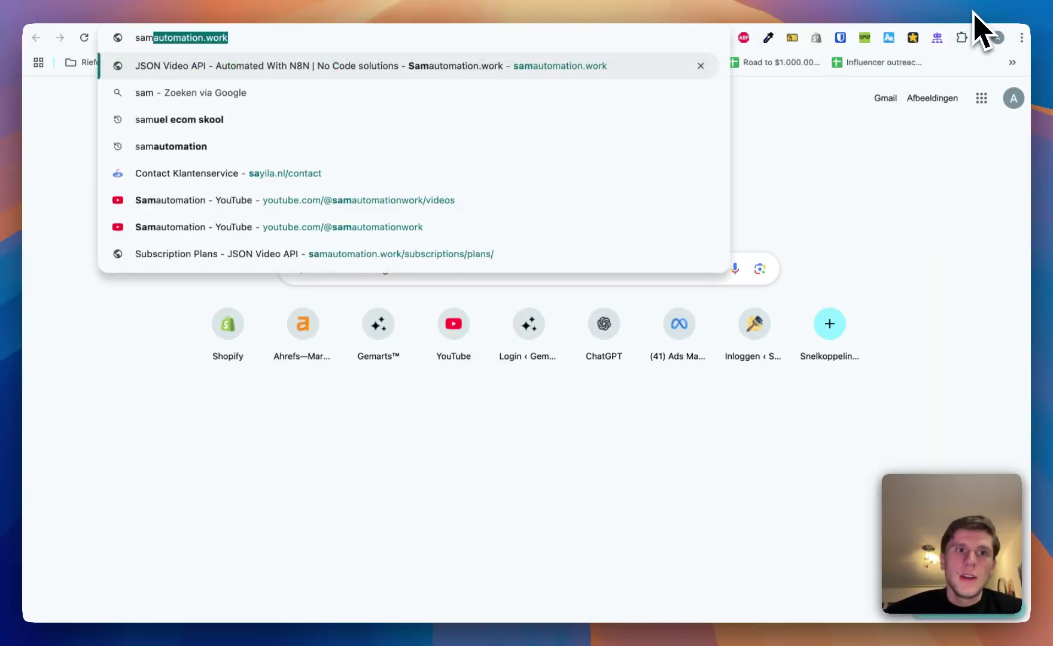
key(BackSpace)
key(BackSpace)
key(BackSpace)
key(BackSpace)
text(you)
key(Return)
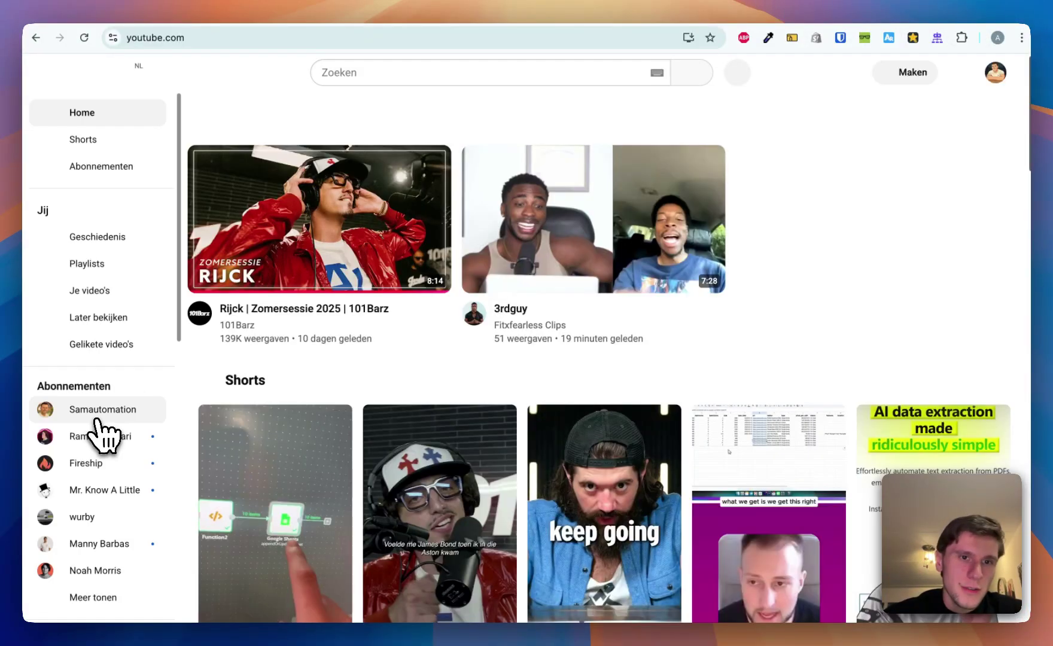
scroll(103, 400, down, 1)
click(103, 396)
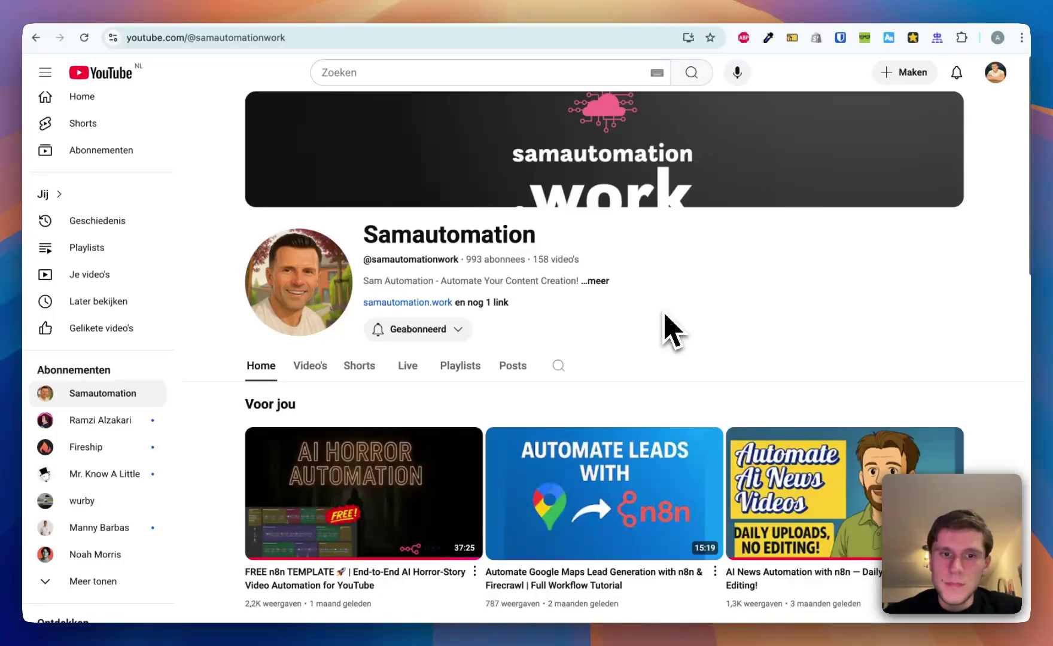
scroll(670, 332, down, 2)
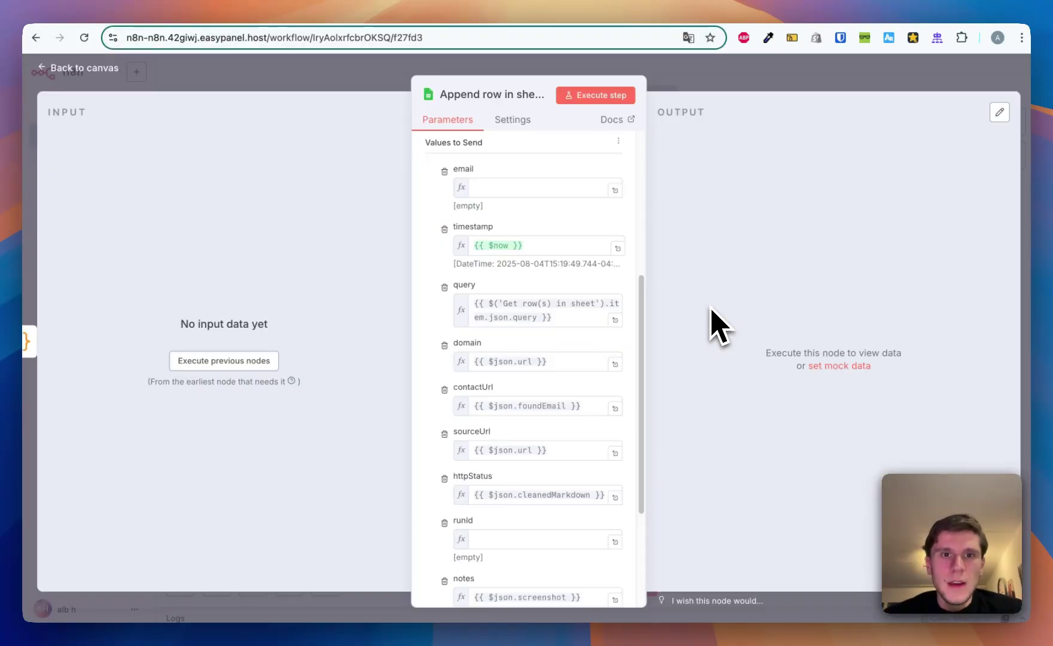
Check the Append row in sheet2 node's remaining mappings and options, and reopen it to view them with the Code node's input data.
scroll(576, 293, down, 3)
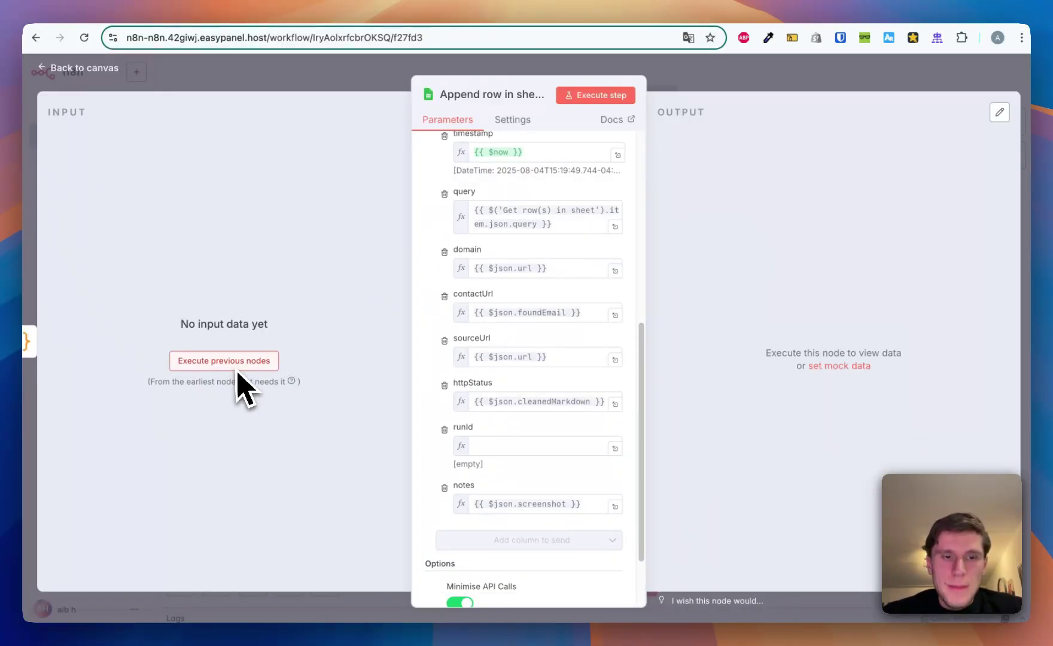
scroll(559, 251, down, 2)
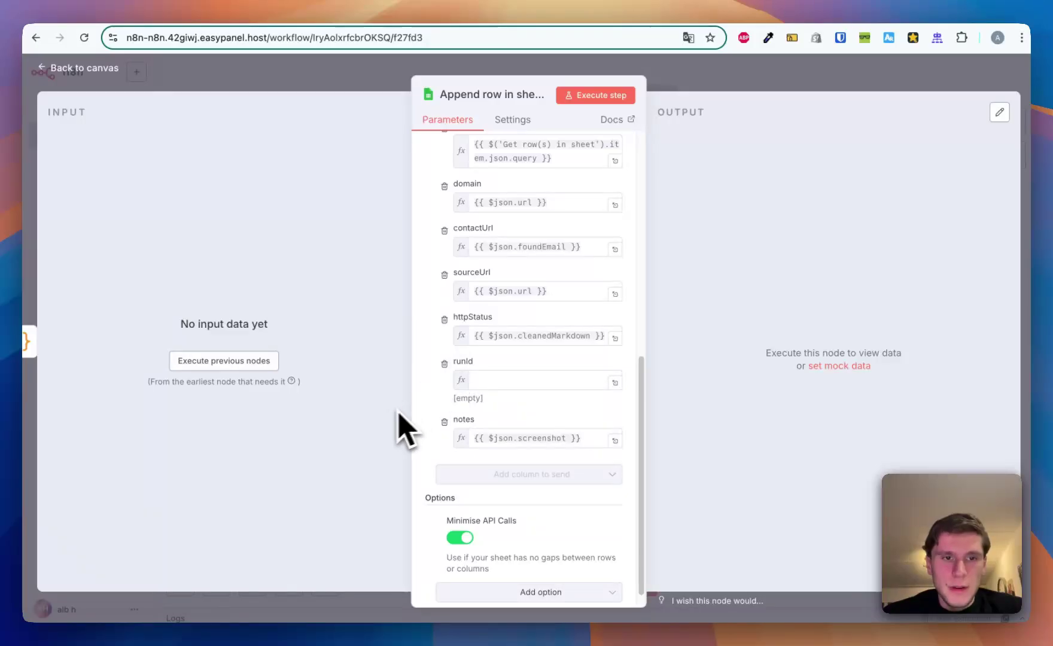
key(Escape)
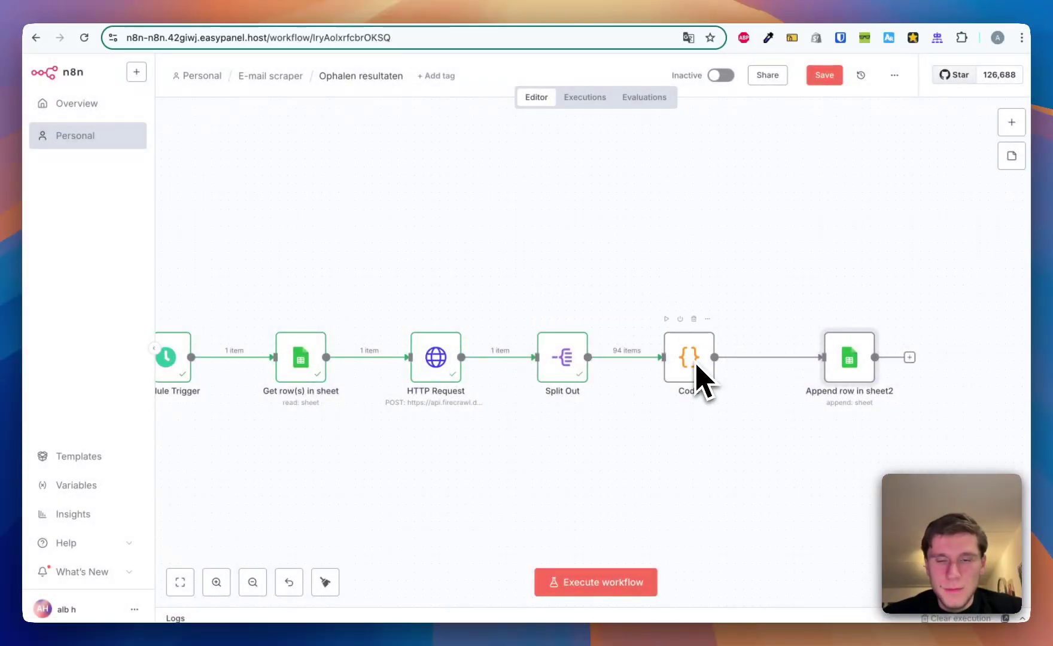
key(Return)
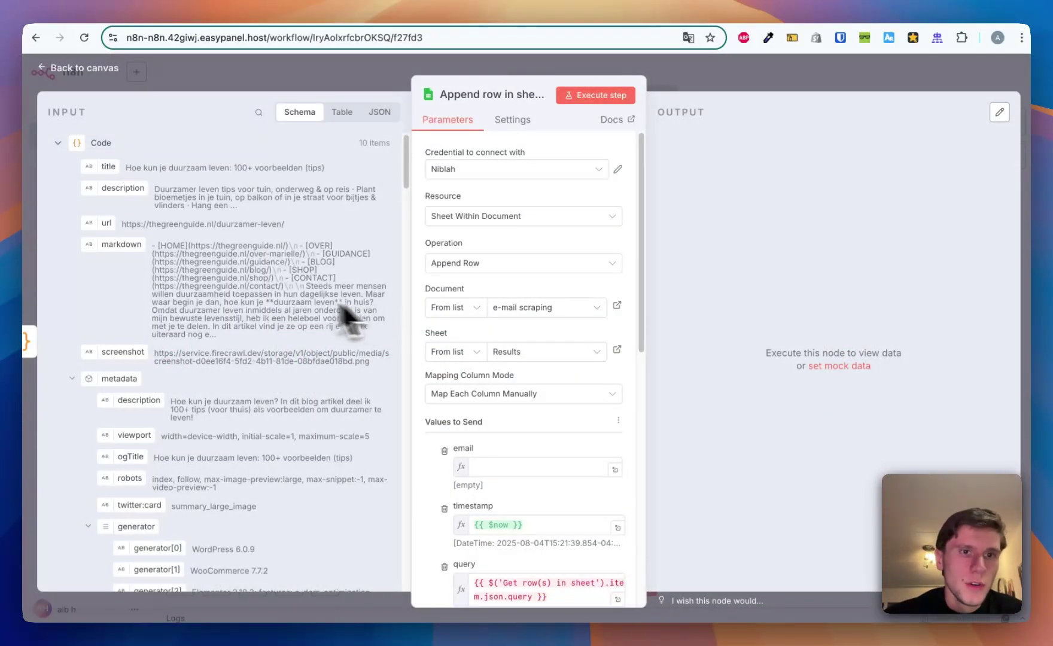
scroll(496, 305, down, 4)
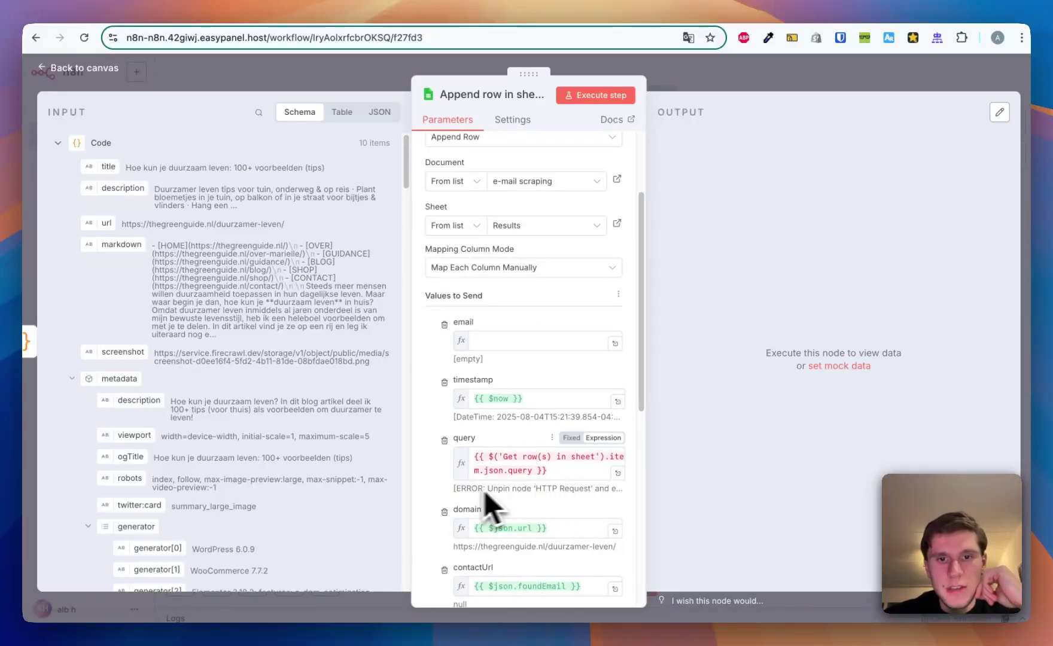
click(725, 90)
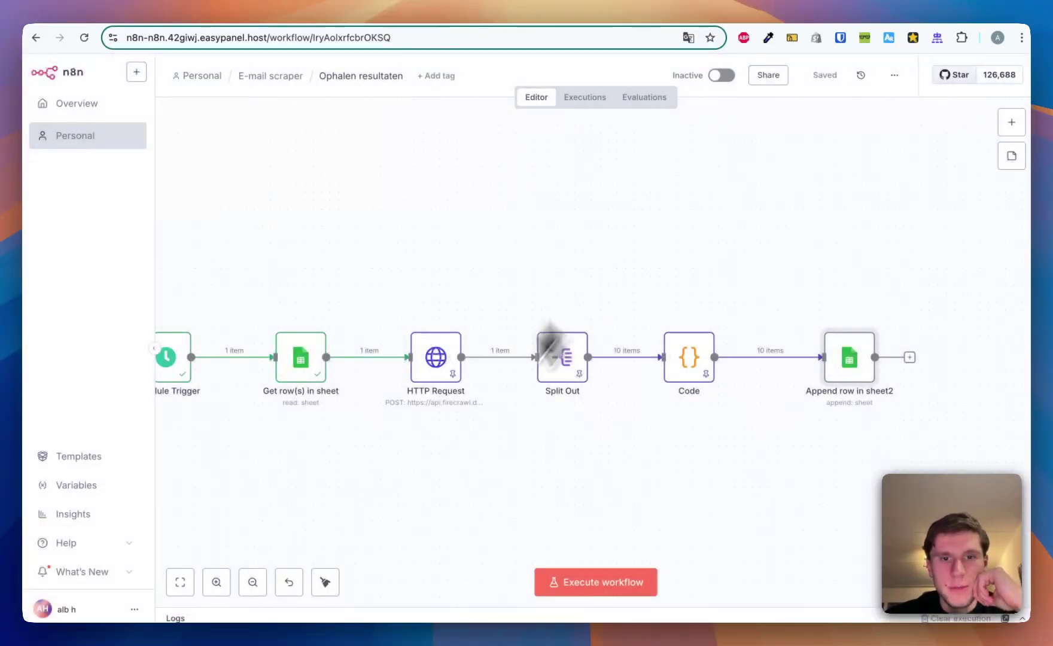
Reopen the Append row in sheet2 node and examine the Code input fields down to the contact information and contactPageUrl.
double_click(859, 376)
scroll(629, 399, down, 2)
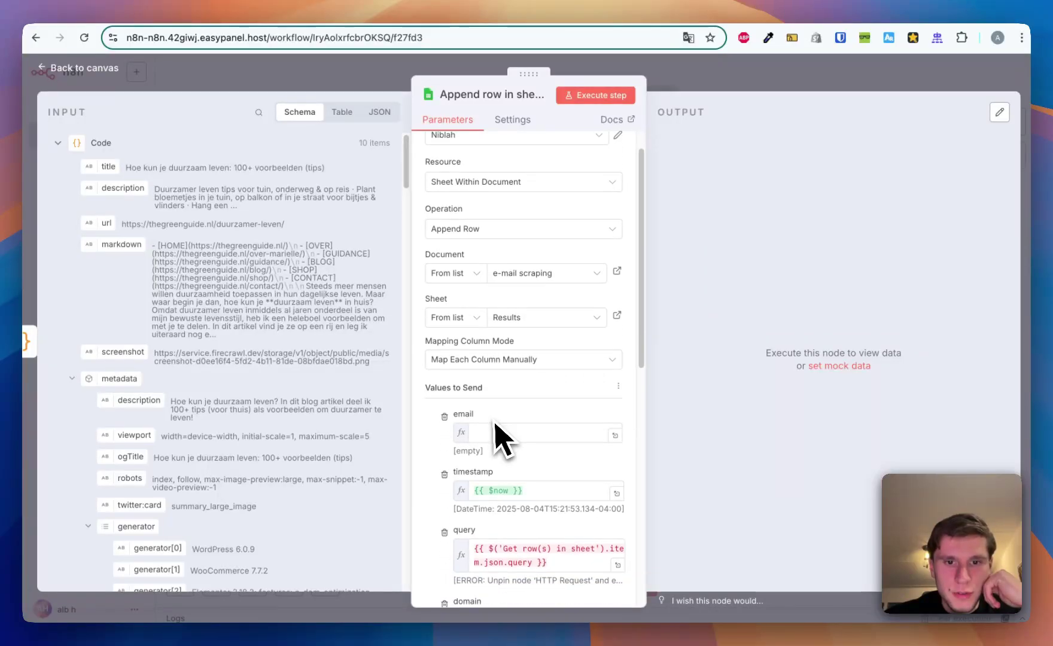
click(528, 413)
click(513, 400)
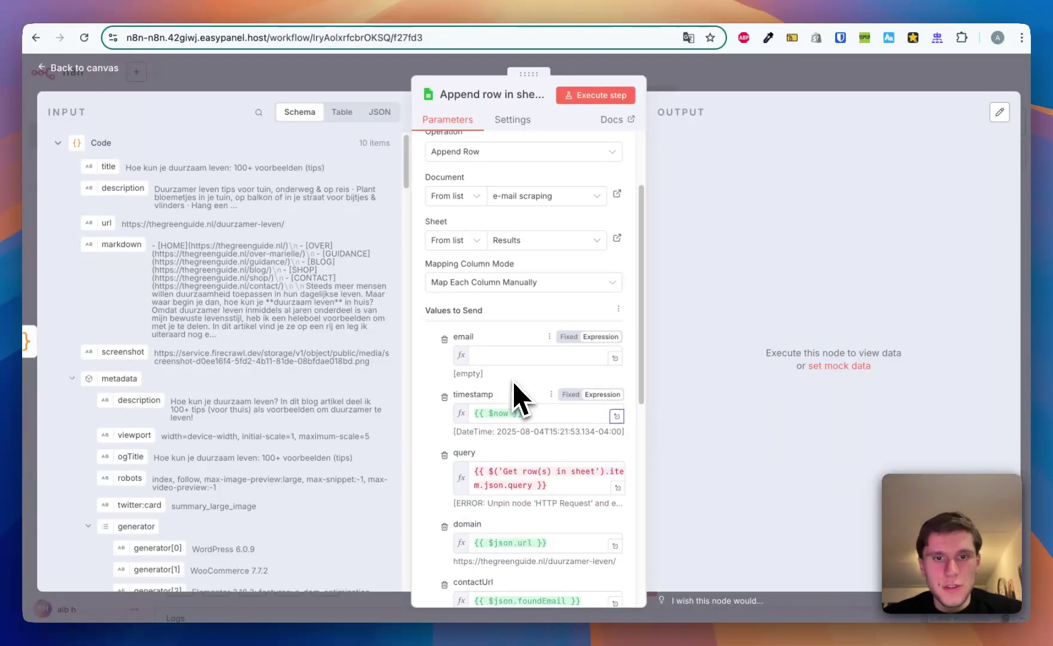
scroll(514, 389, down, 1)
scroll(526, 434, down, 1)
scroll(136, 229, down, 15)
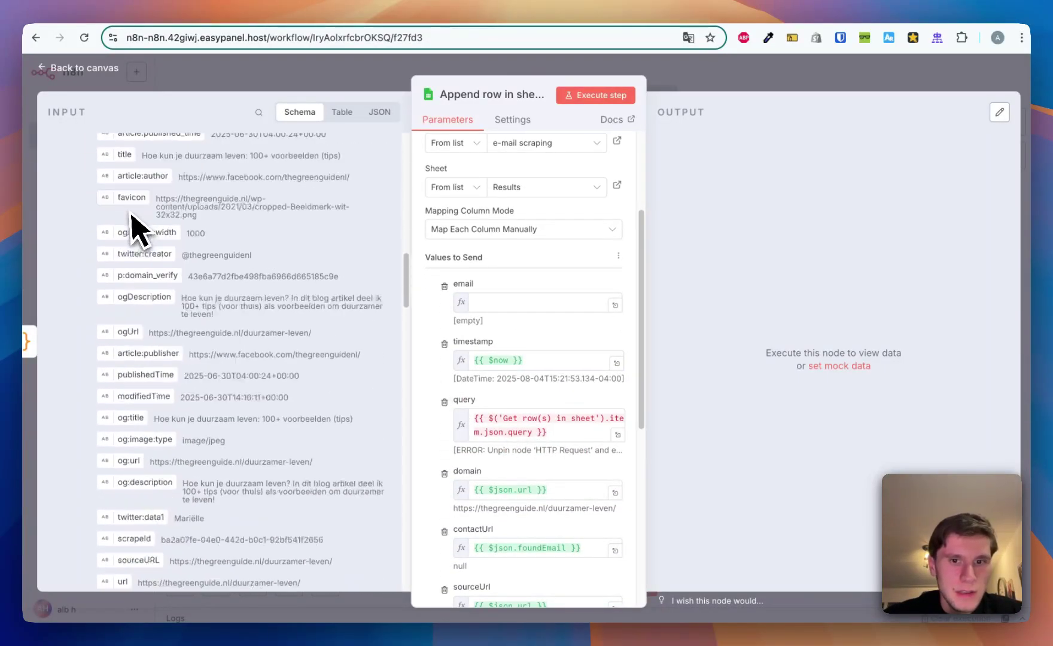
scroll(136, 229, down, 10)
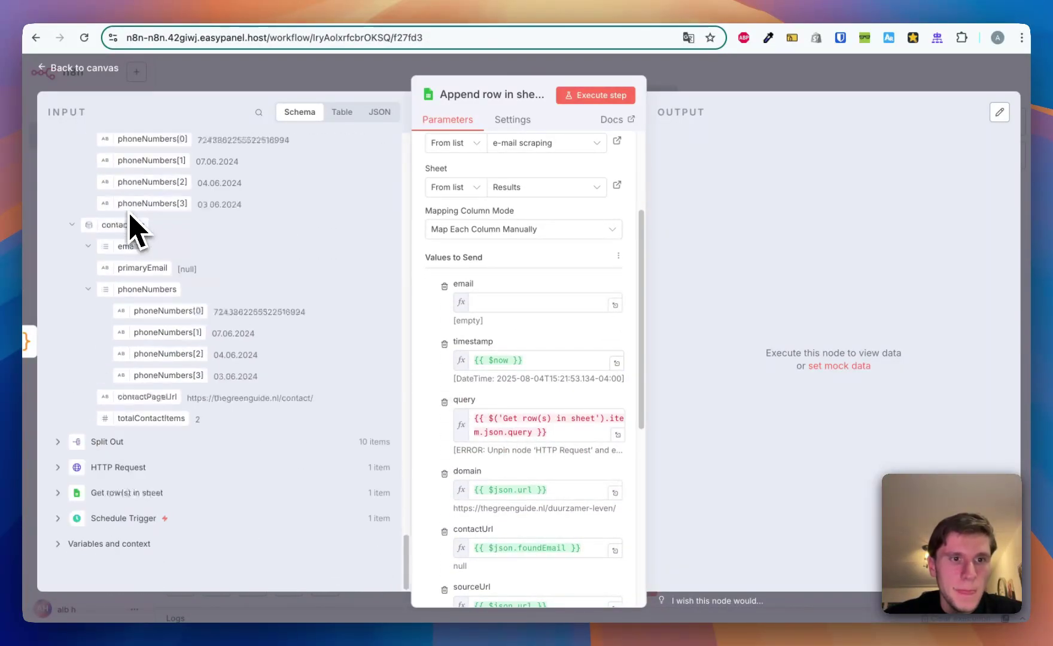
Expand the Get row(s) in sheet input data to inspect the fields available for the mapping.
click(69, 492)
scroll(71, 497, down, 3)
mouse_move(112, 452)
mouse_down()
mouse_move(254, 437)
mouse_move(305, 465)
mouse_move(125, 458)
mouse_up()
scroll(290, 468, up, 1)
scroll(290, 468, up, 10)
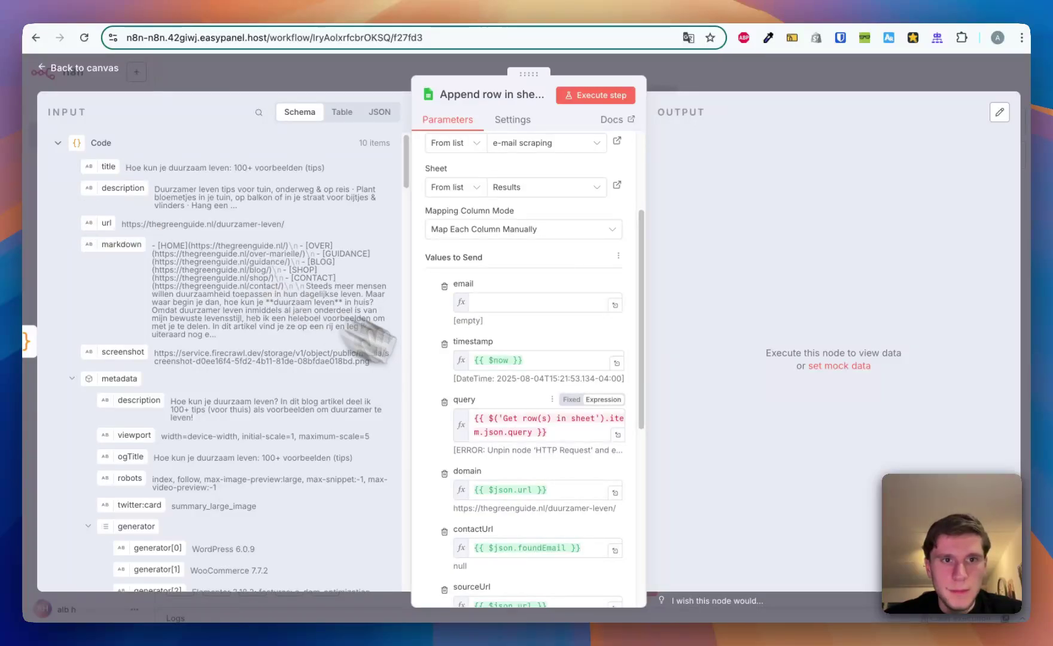
Review the domain, contactUrl, sourceUrl, httpStatus, runId and notes mappings alongside the Code node's metadata fields.
scroll(498, 435, down, 5)
scroll(132, 362, down, 8)
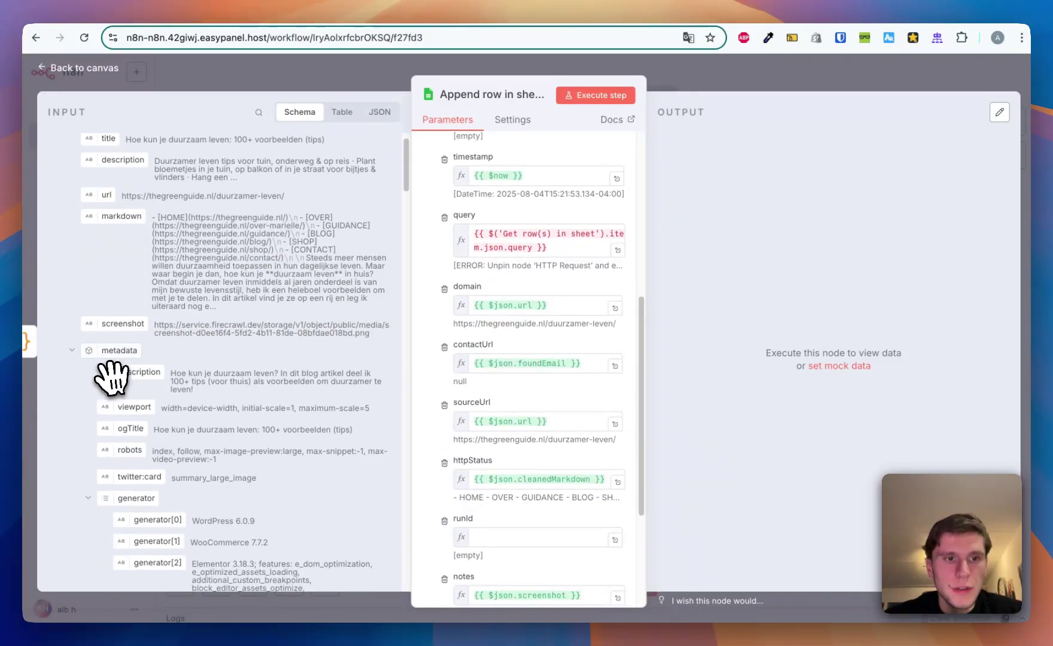
scroll(137, 353, up, 1)
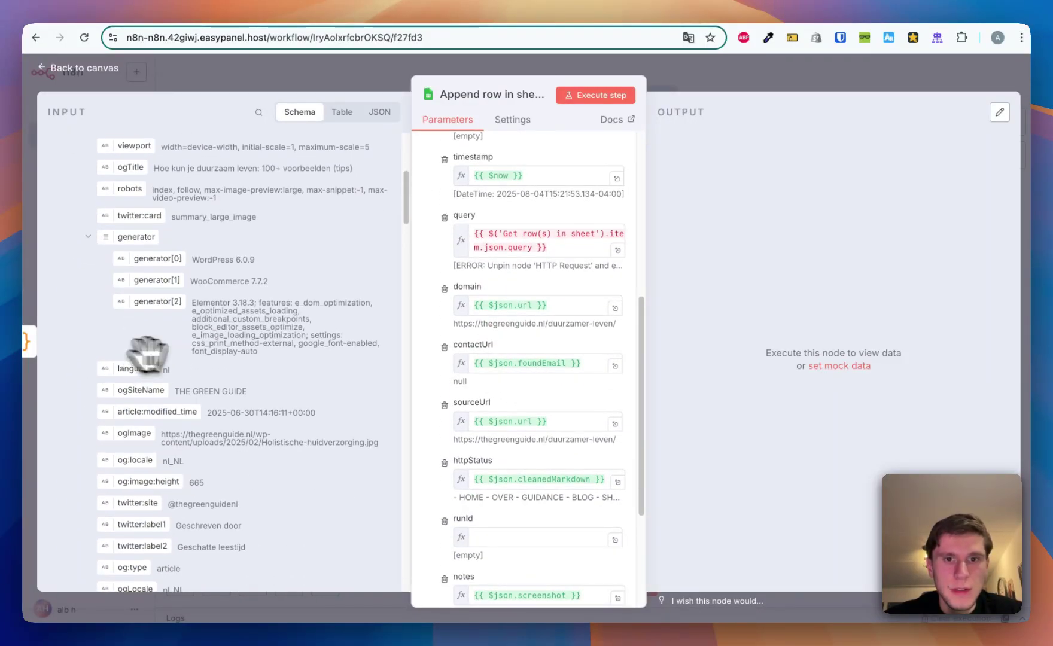
scroll(491, 419, down, 1)
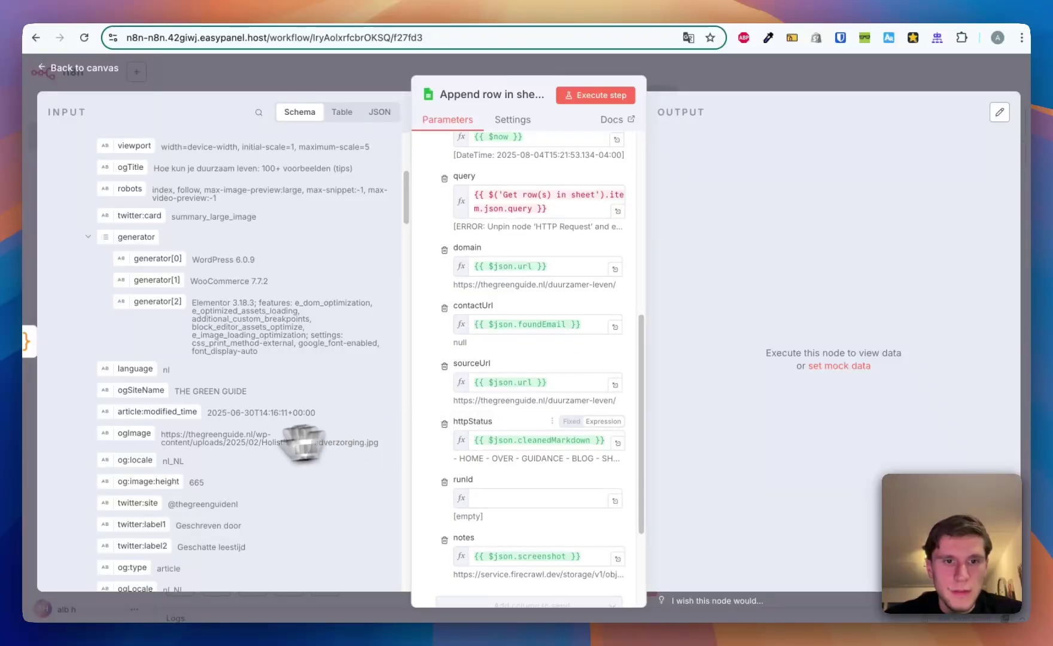
Try adding the Code node's foundEmail field to the contactUrl mapping, and remove the duplicated expression.
scroll(227, 442, up, 8)
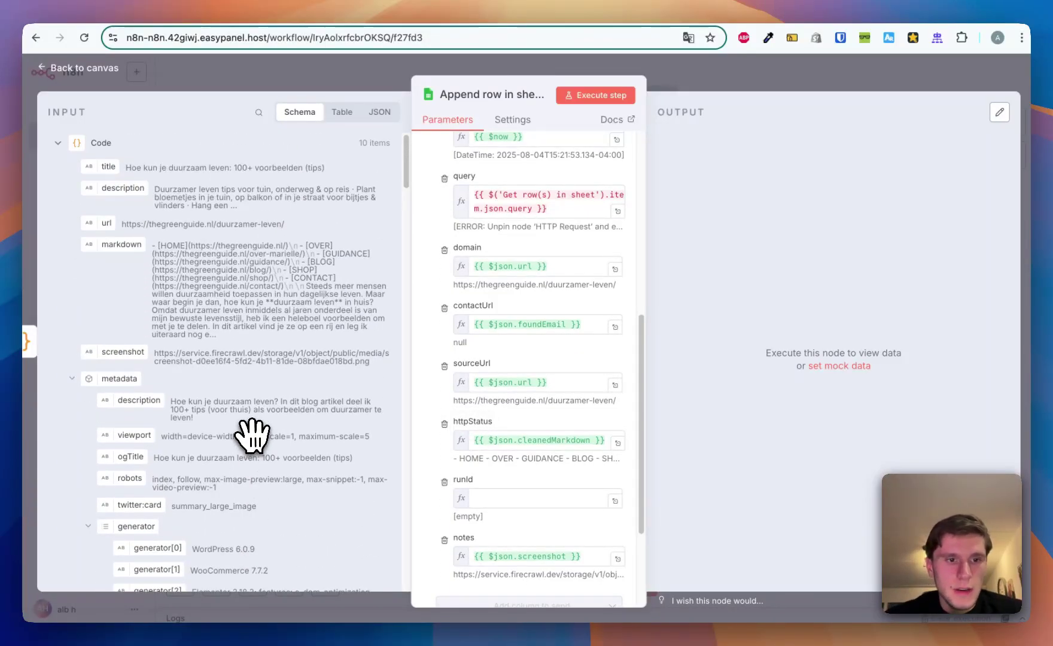
key(ctrl+Tab)
key(ctrl+Tab)
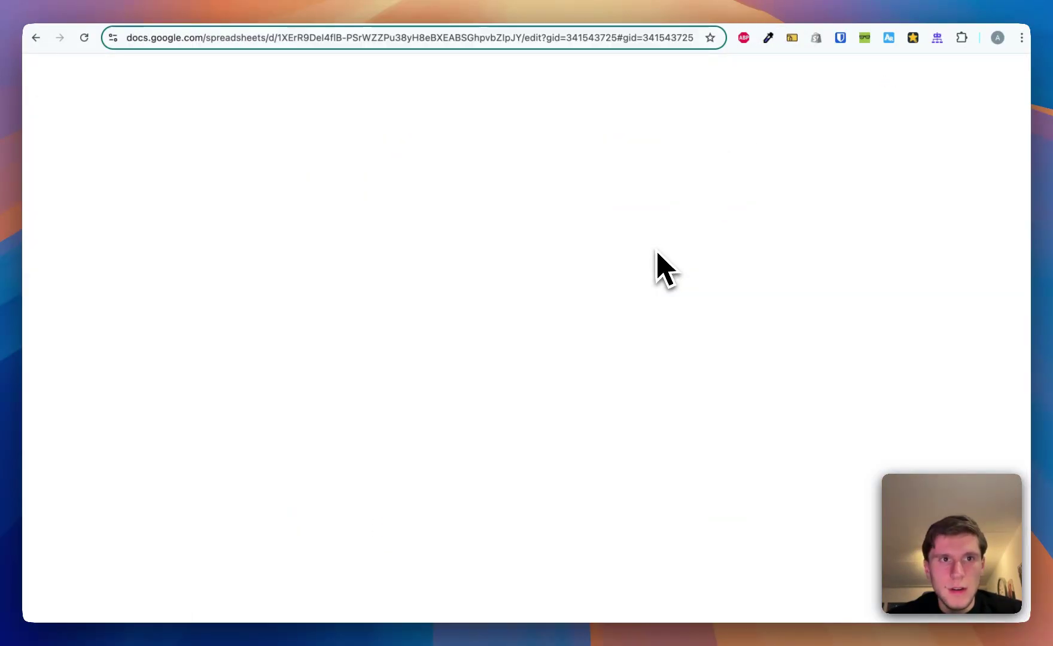
key(ctrl+Tab)
scroll(263, 422, down, 15)
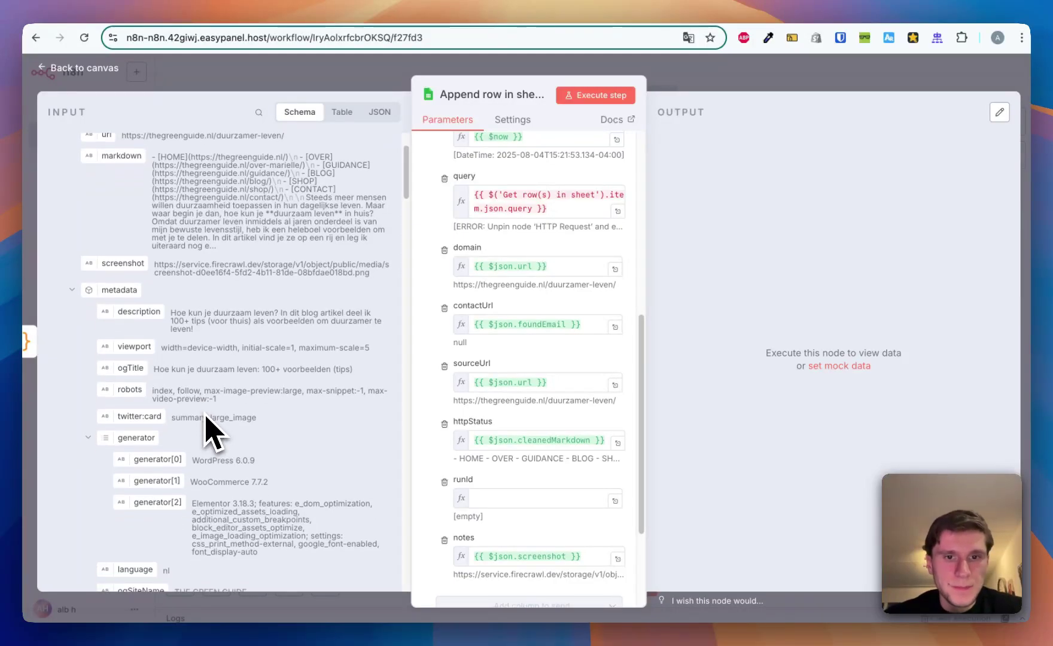
drag(108, 272, 527, 316)
drag(592, 326, 598, 335)
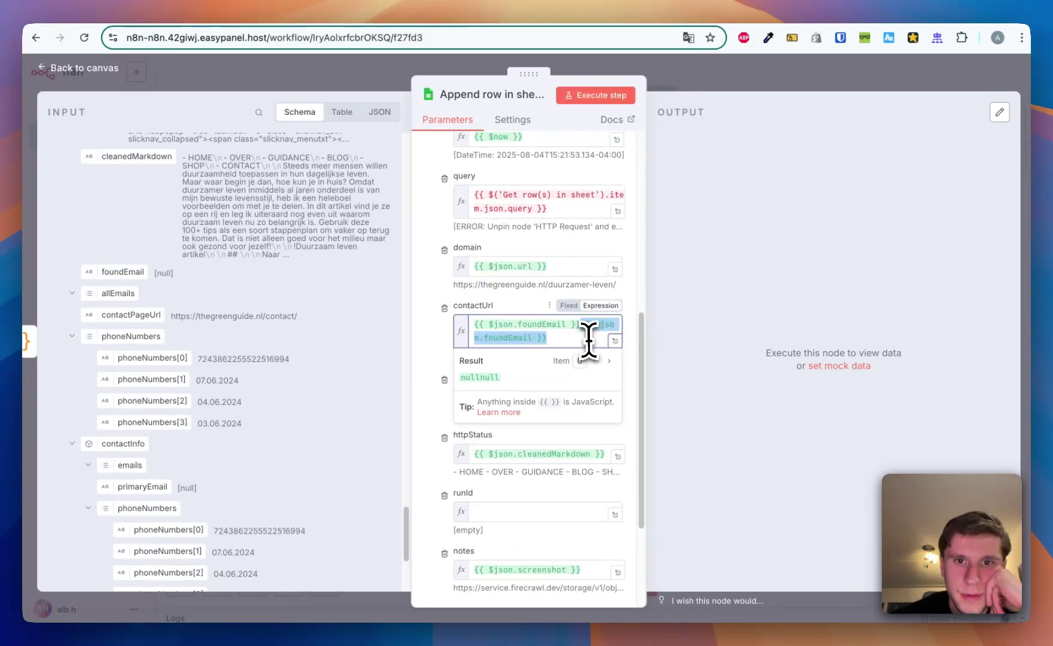
key(BackSpace)
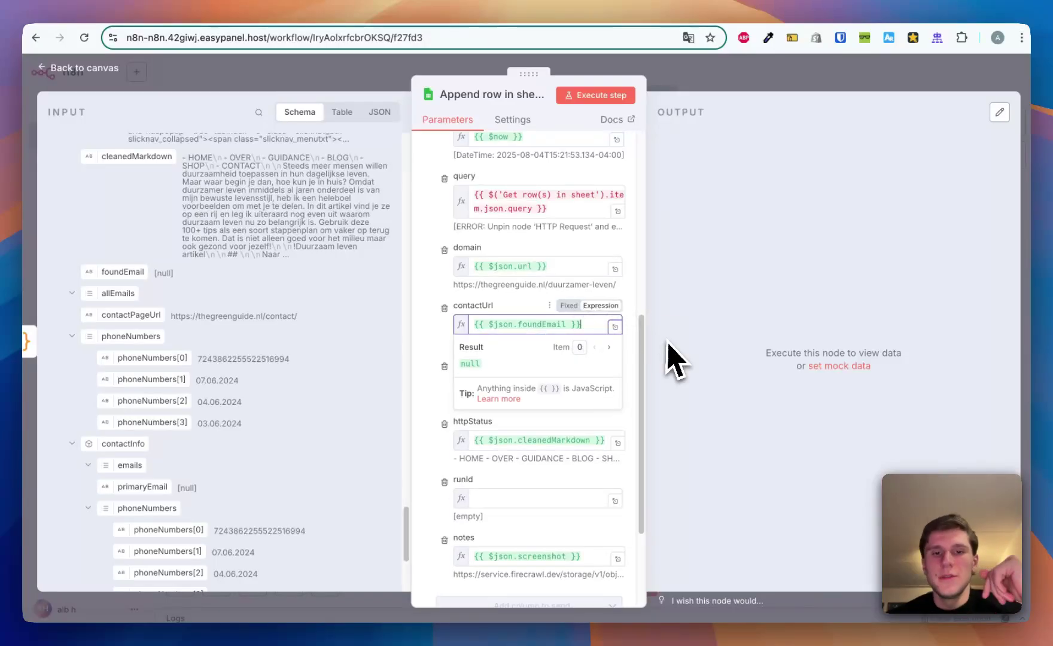
click(665, 357)
Review the Code input fields down to contactInfo alongside the Append row in sheet2 node's mappings and options, and return to the canvas.
scroll(326, 430, up, 10)
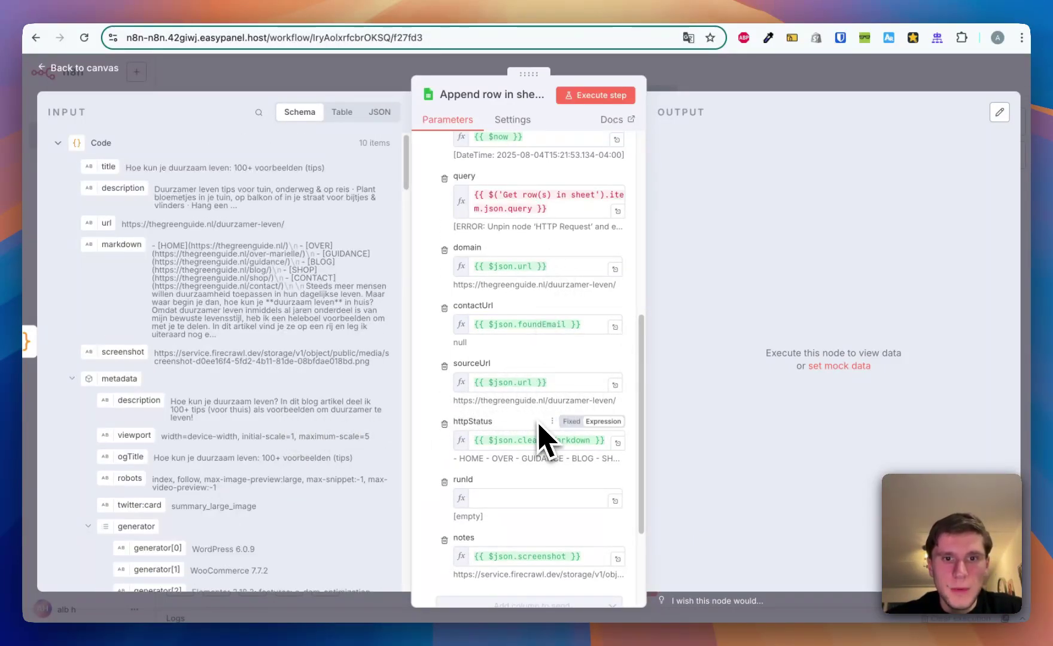
scroll(542, 426, down, 1)
scroll(193, 371, down, 20)
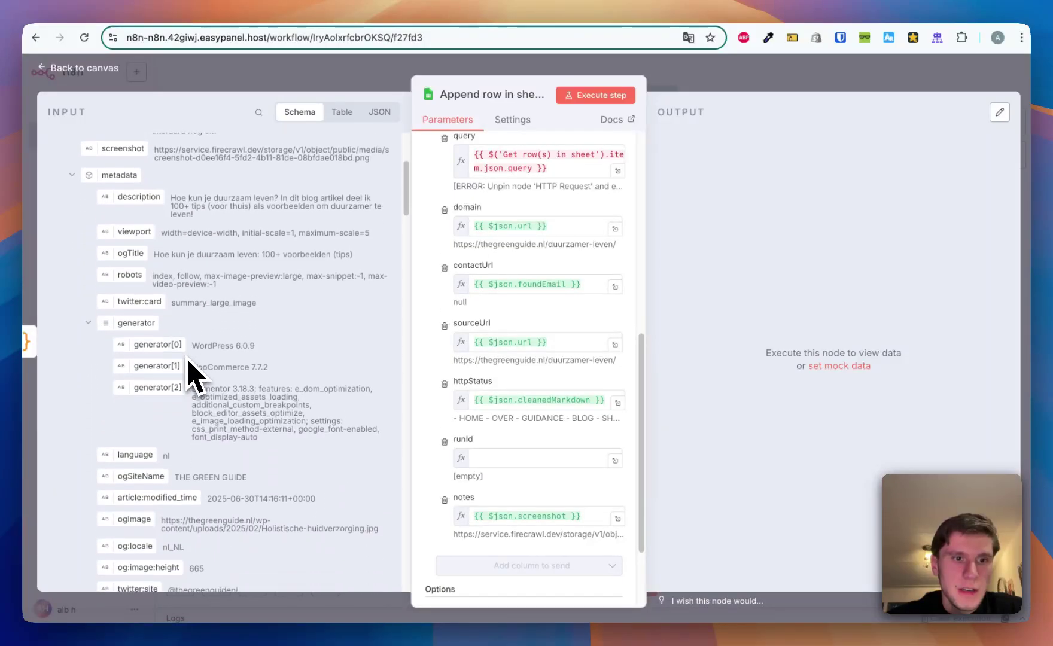
scroll(192, 371, down, 20)
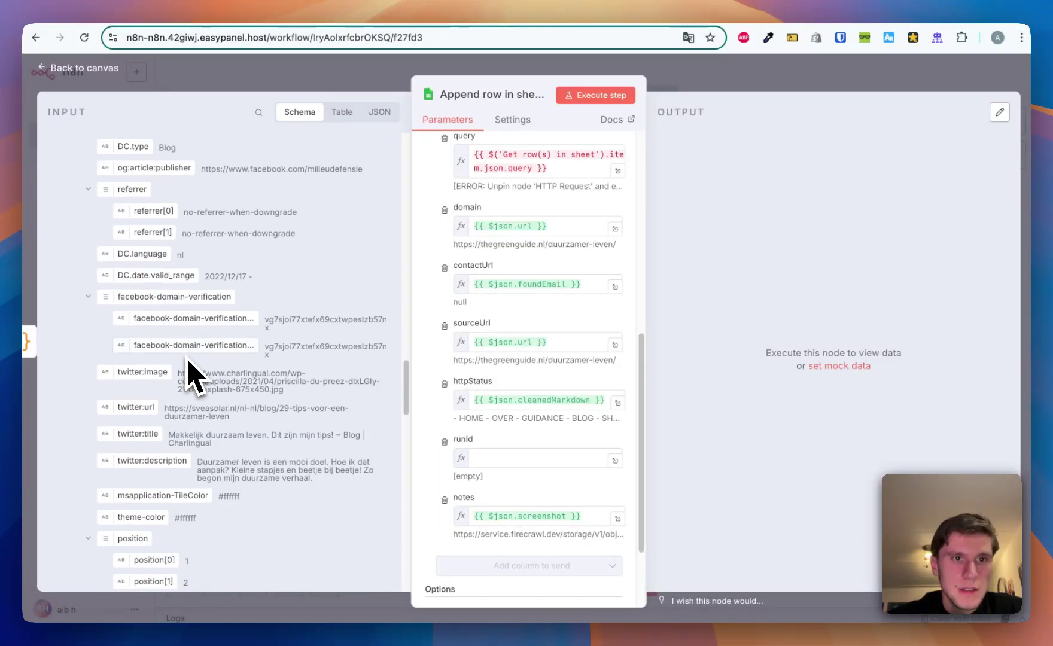
scroll(193, 371, down, 20)
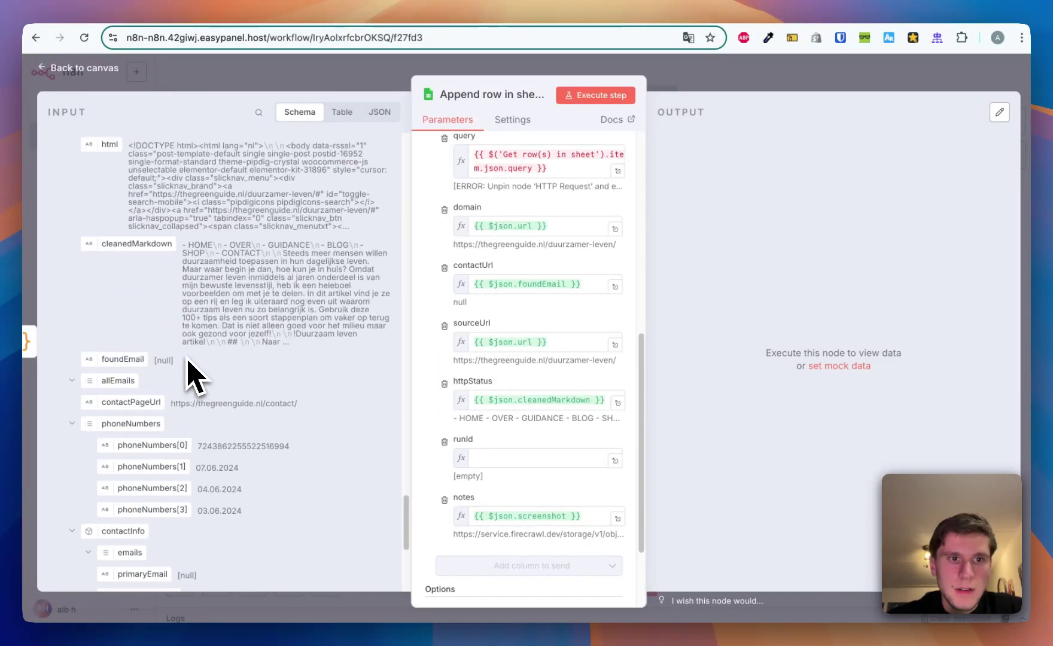
scroll(521, 422, down, 2)
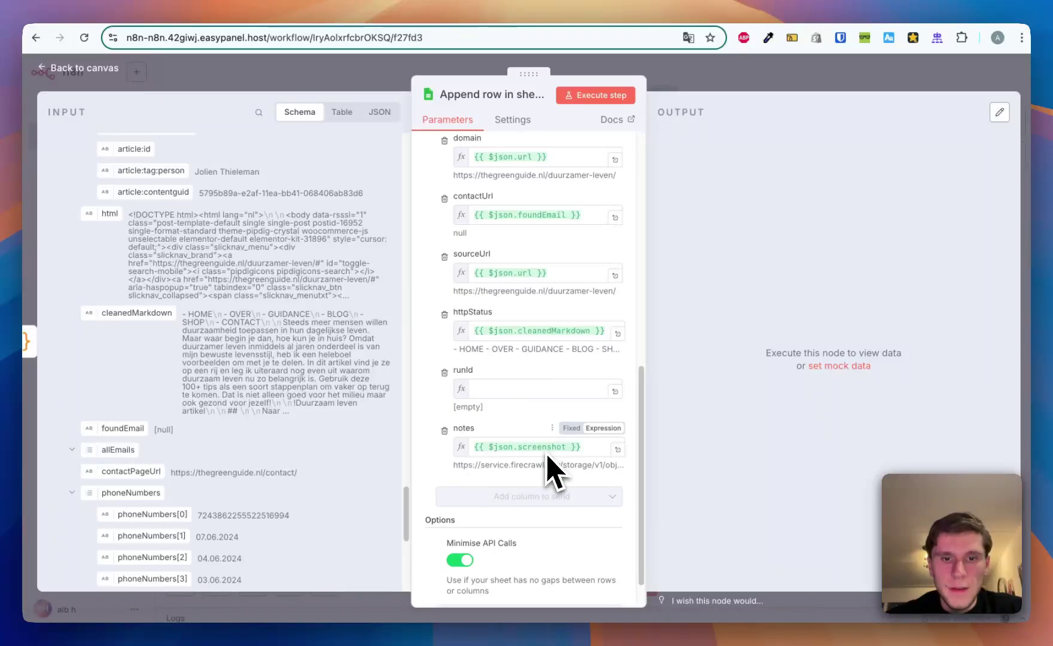
scroll(191, 461, down, 6)
scroll(155, 413, up, 10)
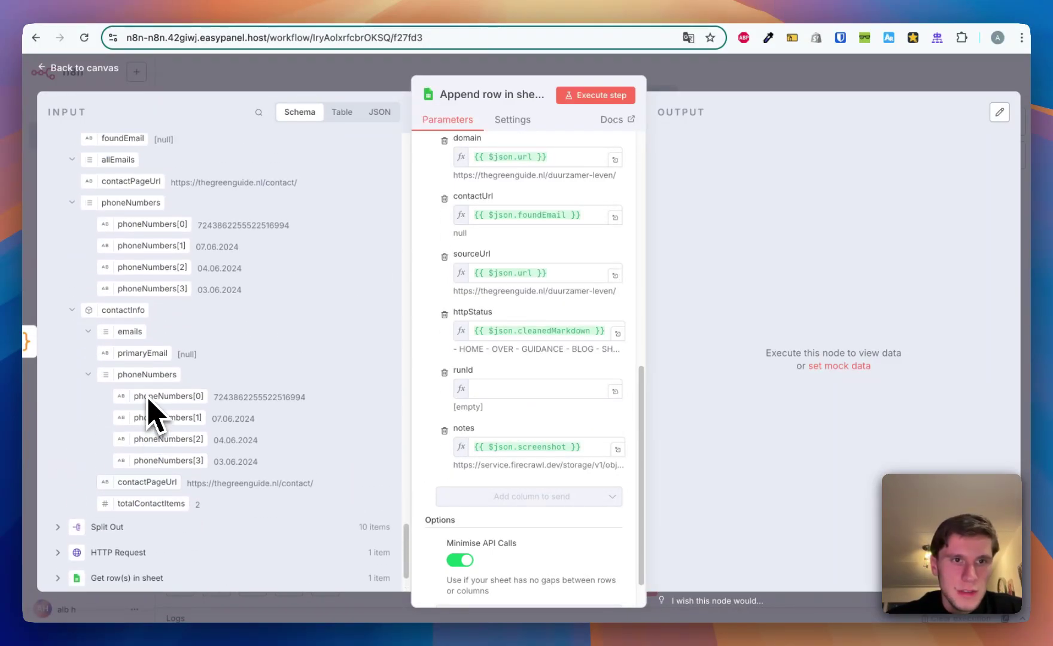
scroll(147, 400, up, 15)
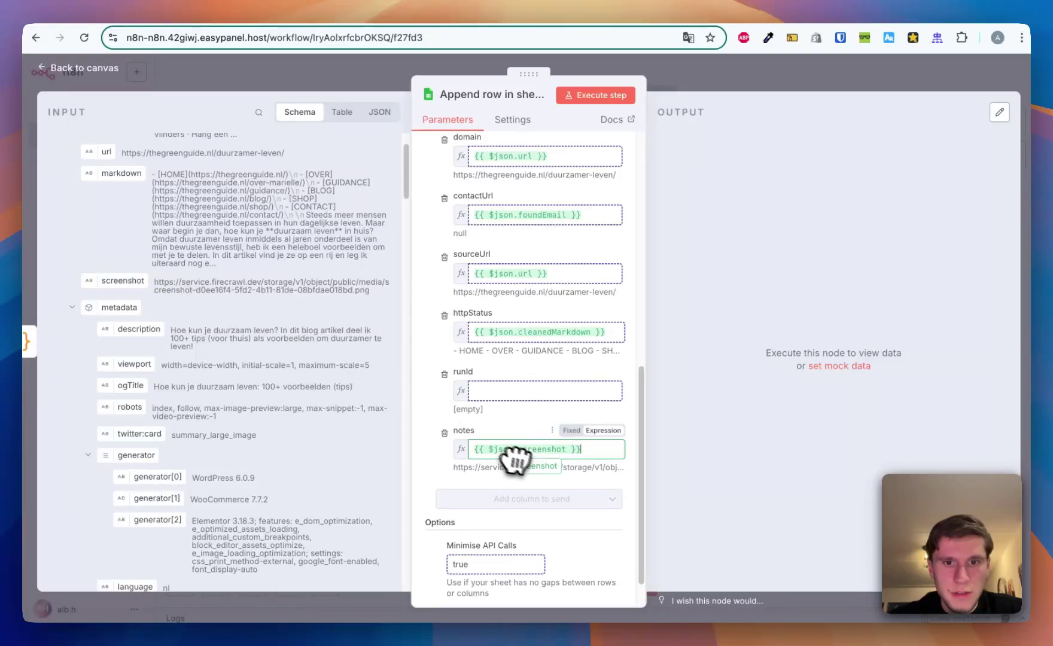
scroll(466, 407, down, 1)
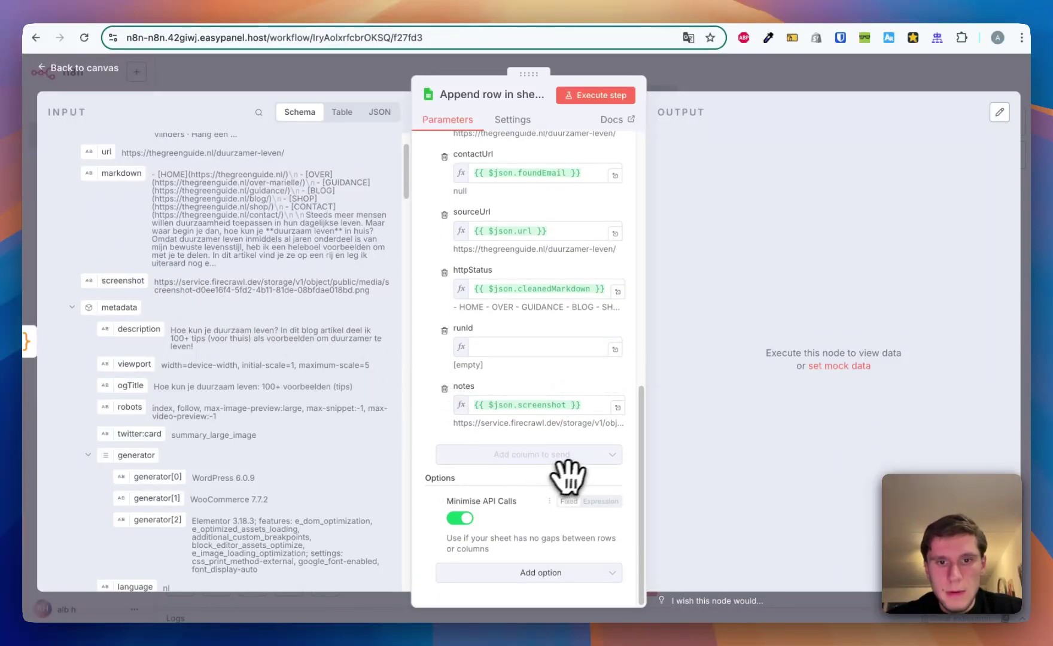
click(687, 84)
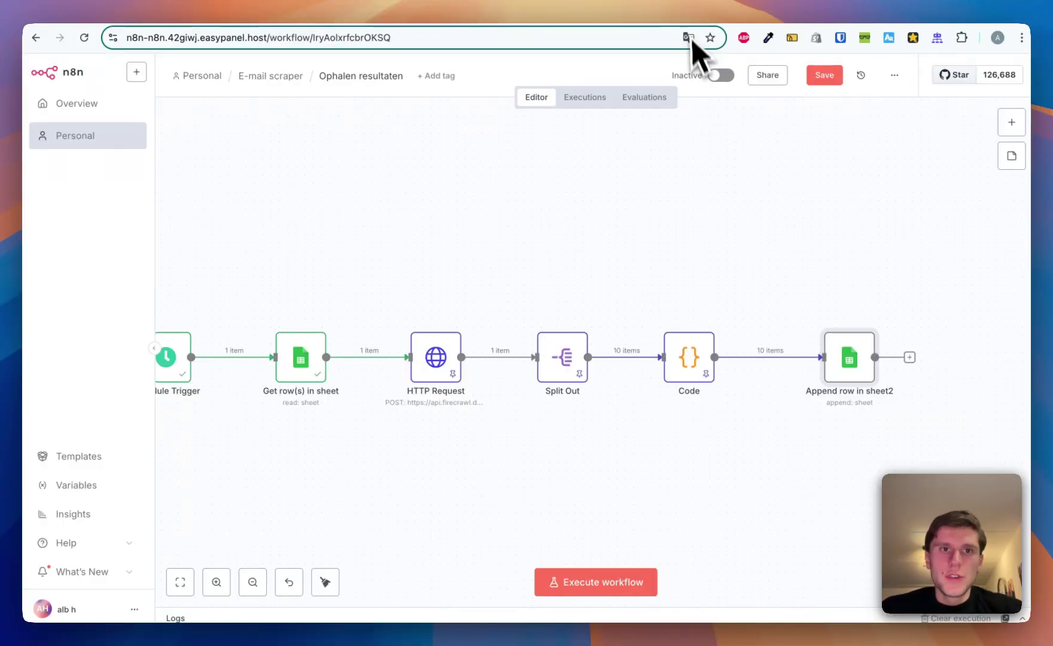
Switch to the e-mail scraping spreadsheet and examine the contactUrl and email columns of the Results sheet, including the email cell in row 14.
key(ctrl+Tab)
key(ctrl+Tab)
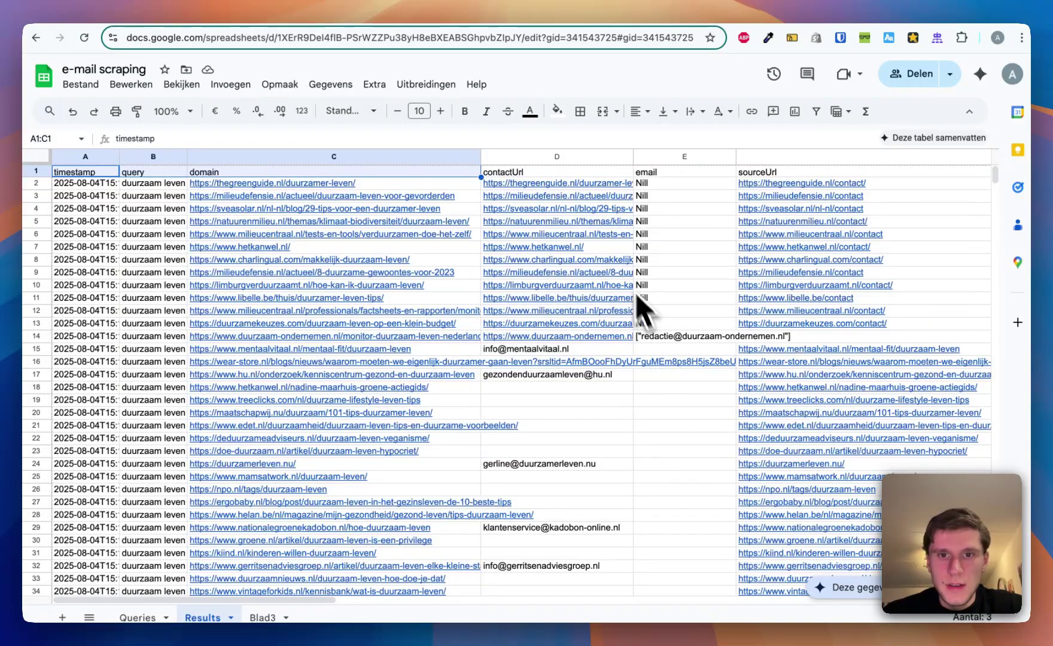
scroll(634, 293, down, 3)
scroll(628, 285, up, 3)
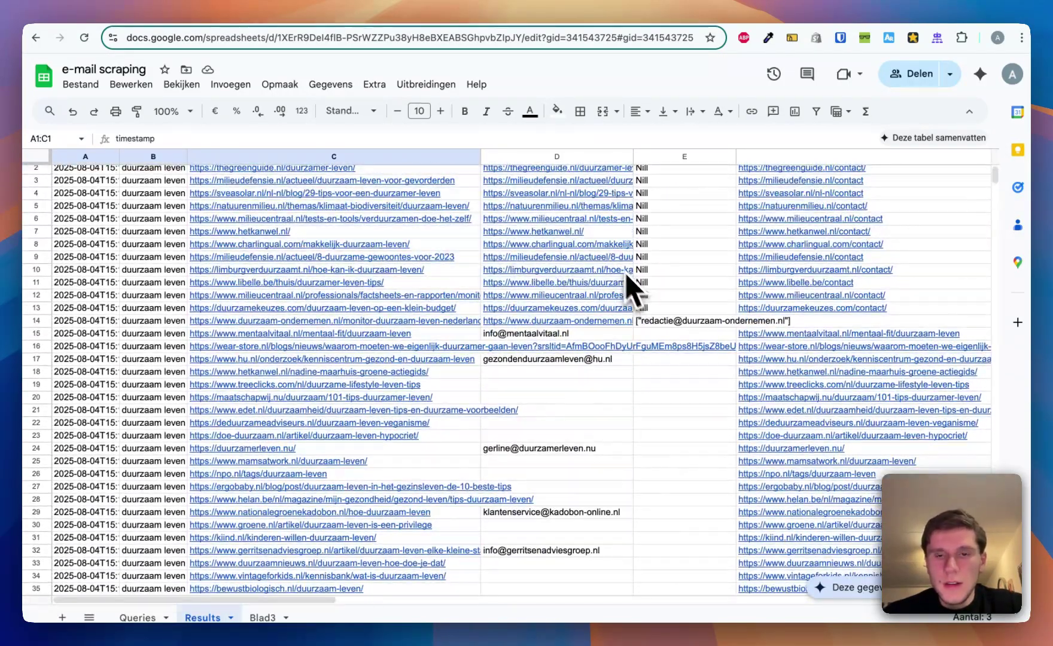
click(668, 323)
scroll(669, 344, down, 4)
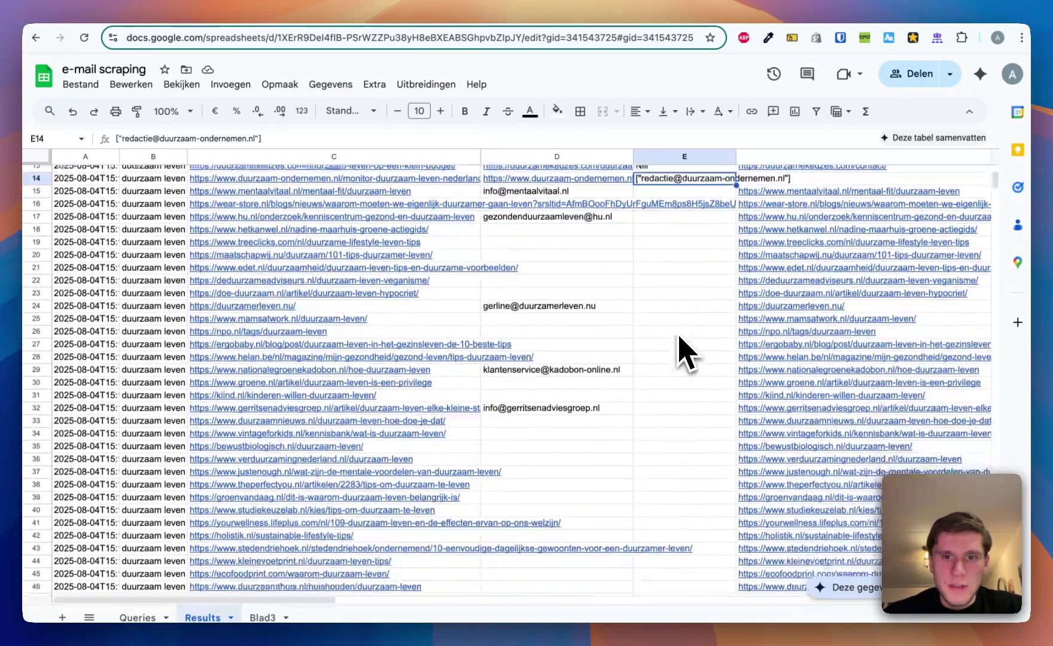
scroll(679, 364, down, 6)
scroll(677, 377, up, 8)
Switch to the E-mail scraper CORRECT workflow and inspect the Get row(s) in sheet and Loop Over Items node settings.
key(ctrl+shift+Tab)
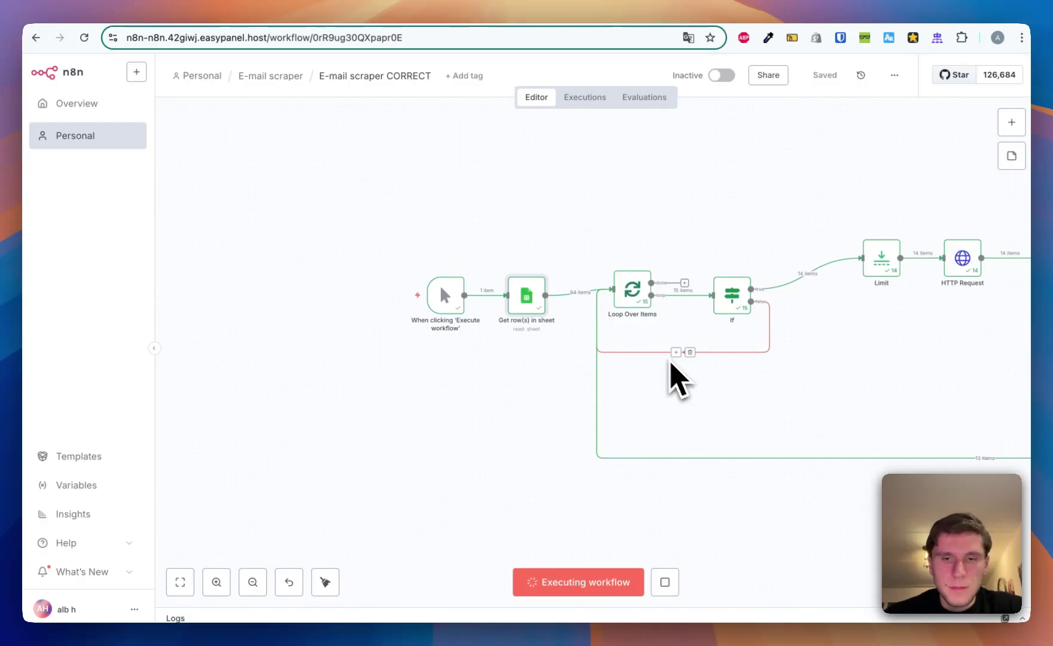
scroll(619, 308, right, 5)
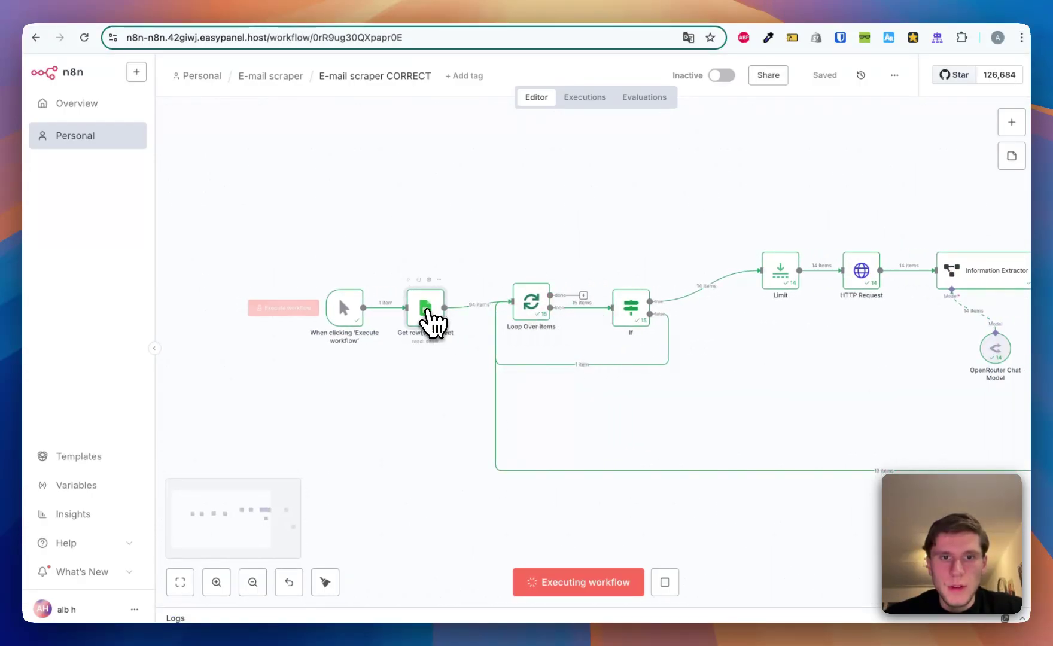
double_click(426, 310)
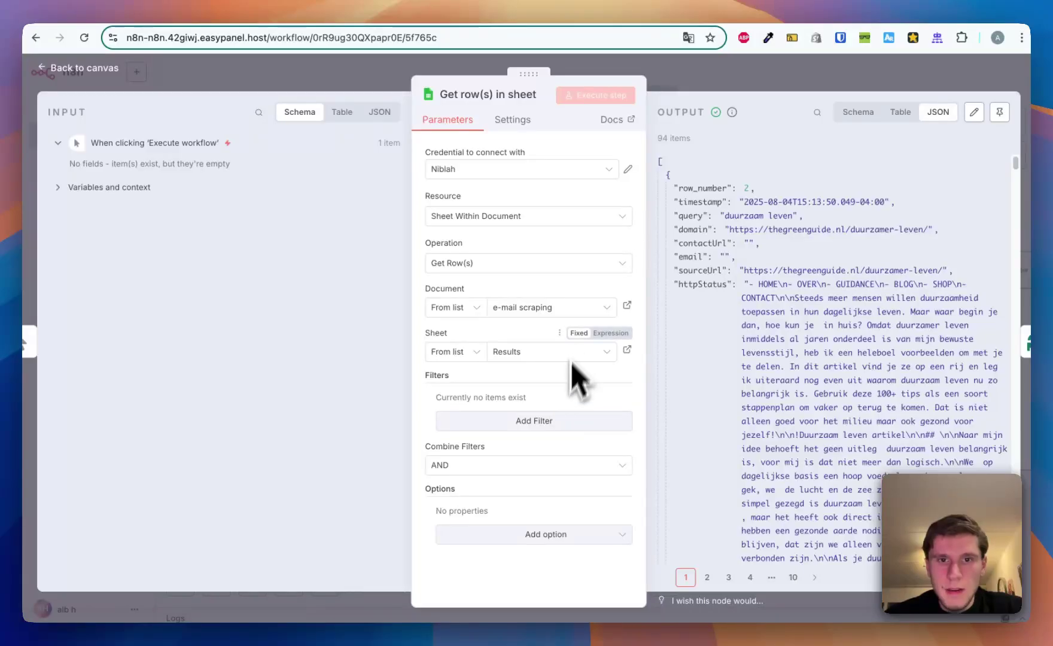
key(Escape)
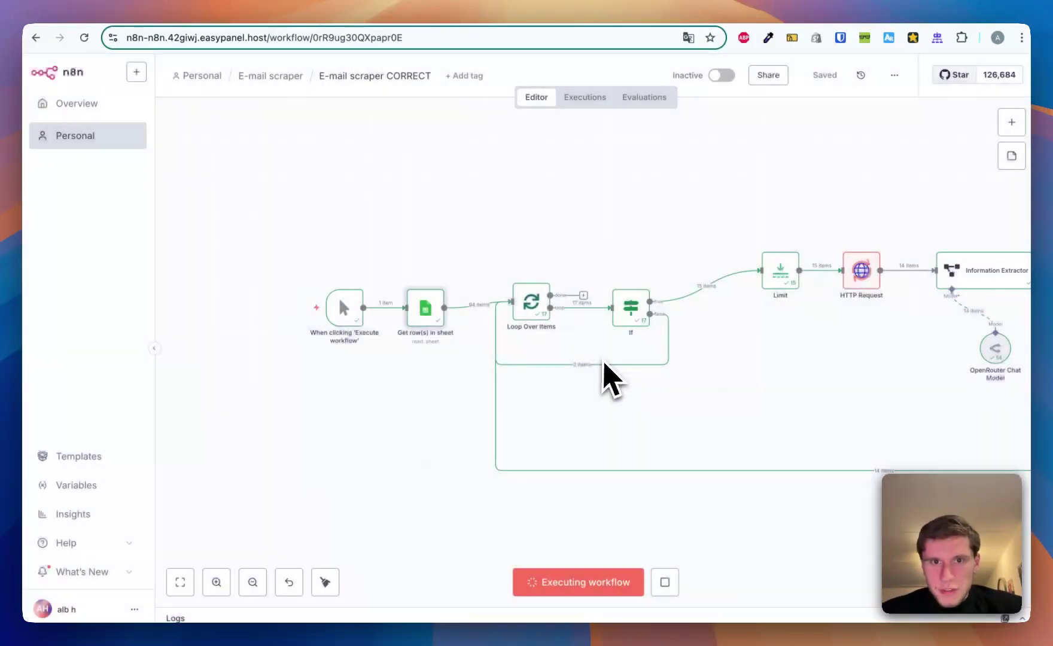
double_click(542, 307)
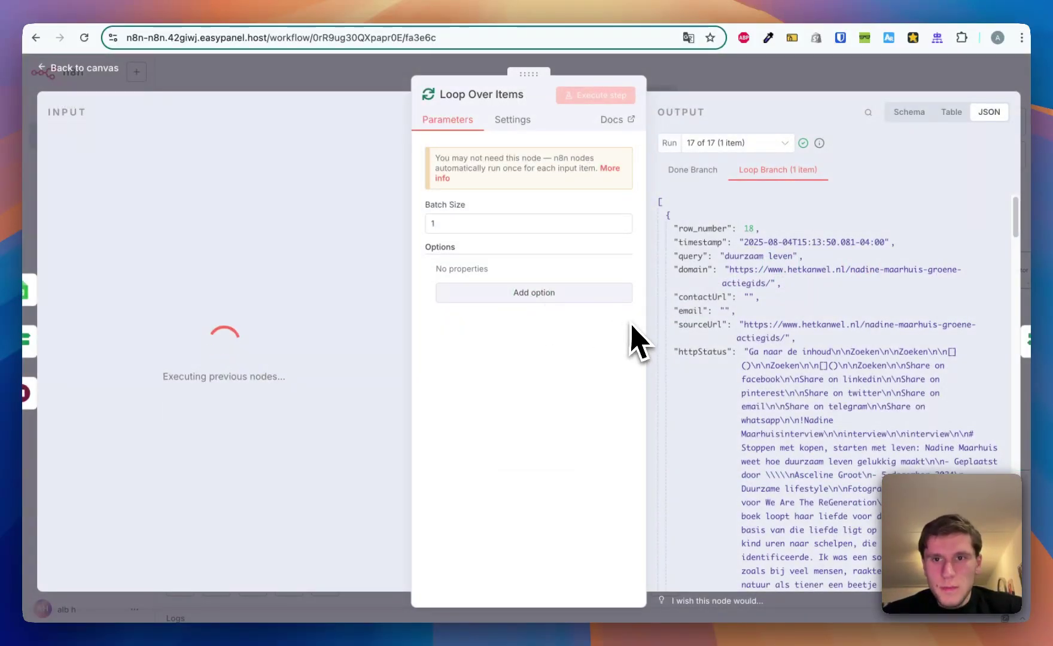
key(Escape)
Open the If node's conditions and compare them with the httpStatus, runId and notes columns in the Results sheet.
double_click(597, 310)
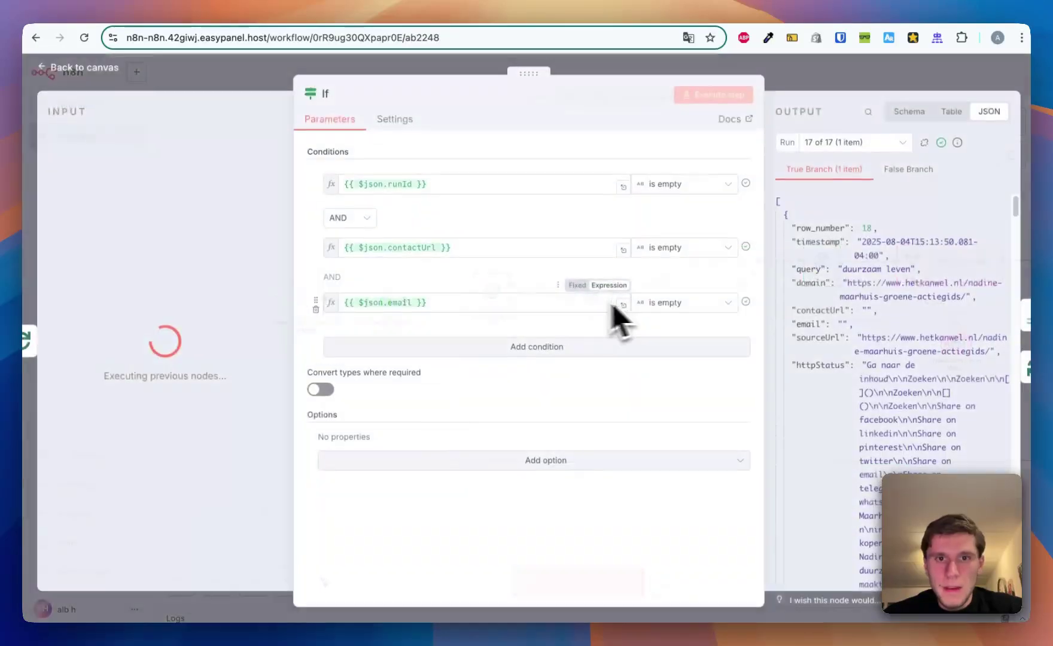
key(Escape)
key(ctrl+Tab)
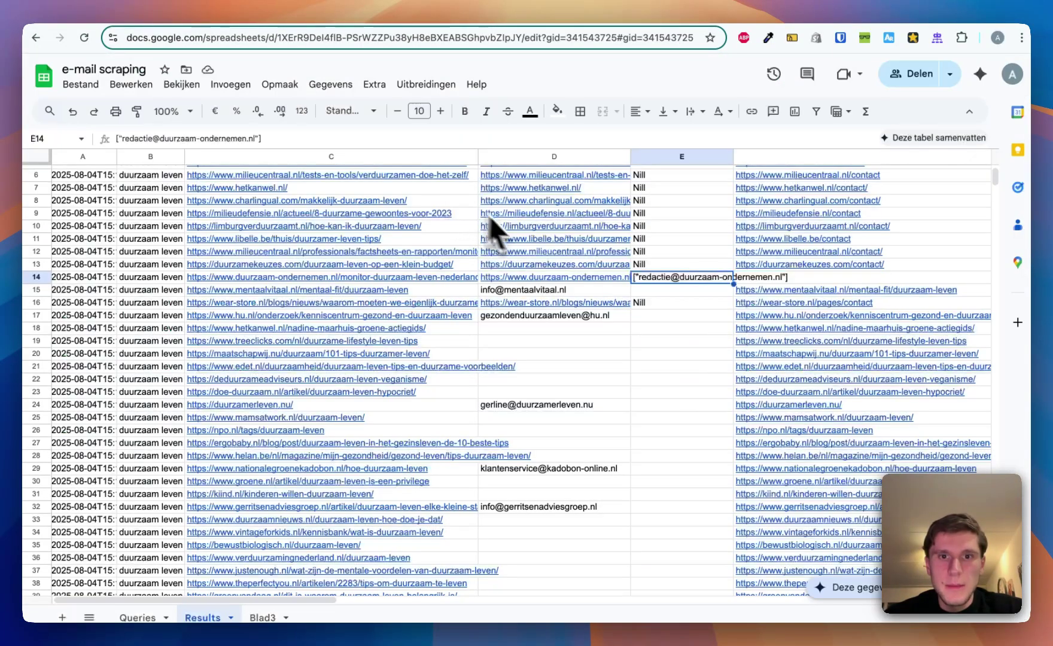
scroll(687, 317, right, 15)
scroll(724, 303, up, 2)
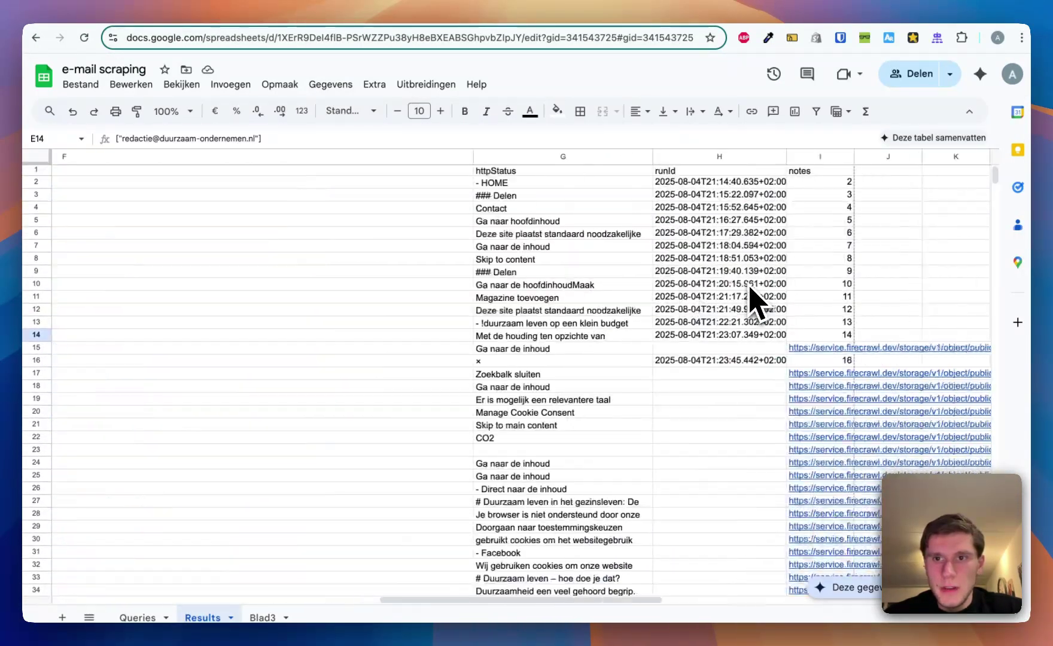
scroll(612, 282, left, 15)
key(ctrl+shift+Tab)
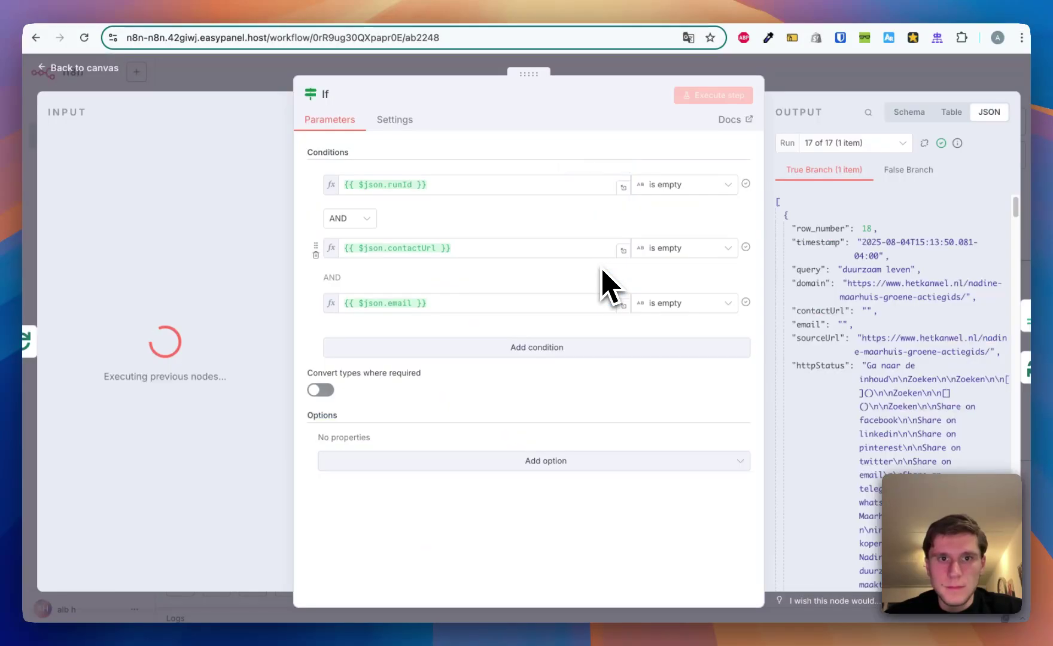
Compare the If node's contactUrl and email conditions with the Results sheet's cells, including contactUrl in row 17, and close the node.
key(ctrl+Tab)
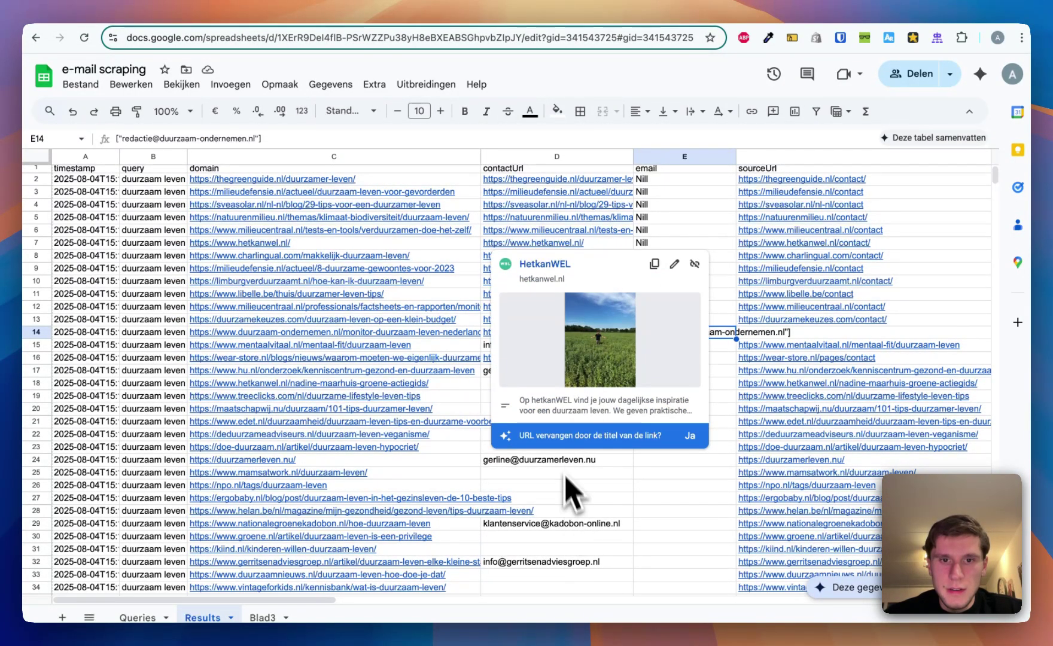
click(441, 412)
click(538, 372)
key(ctrl+shift+Tab)
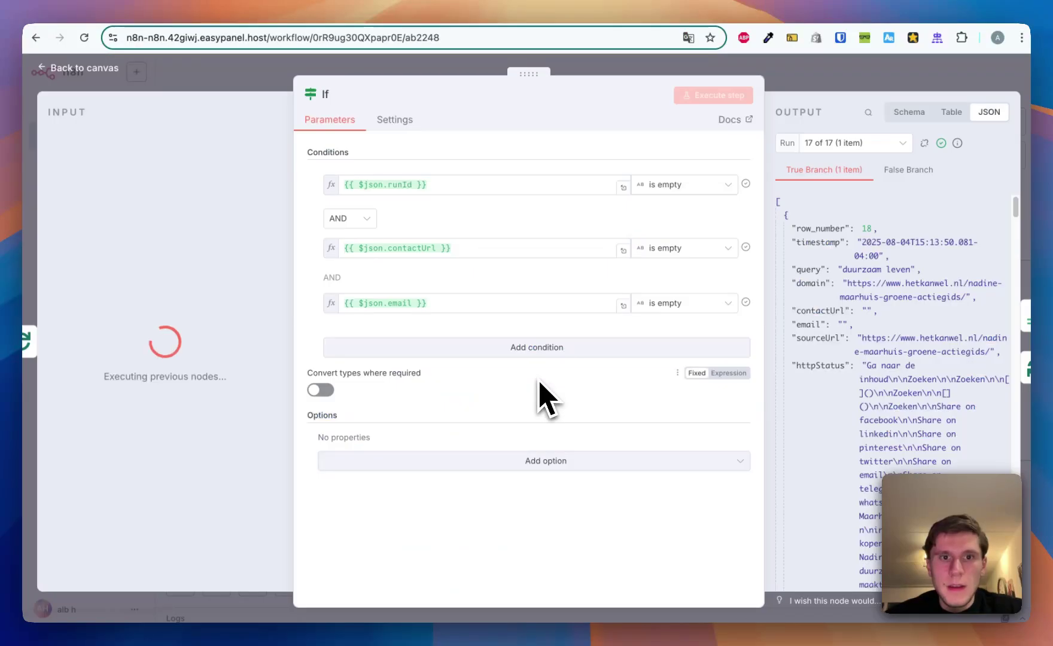
key(ctrl+Tab)
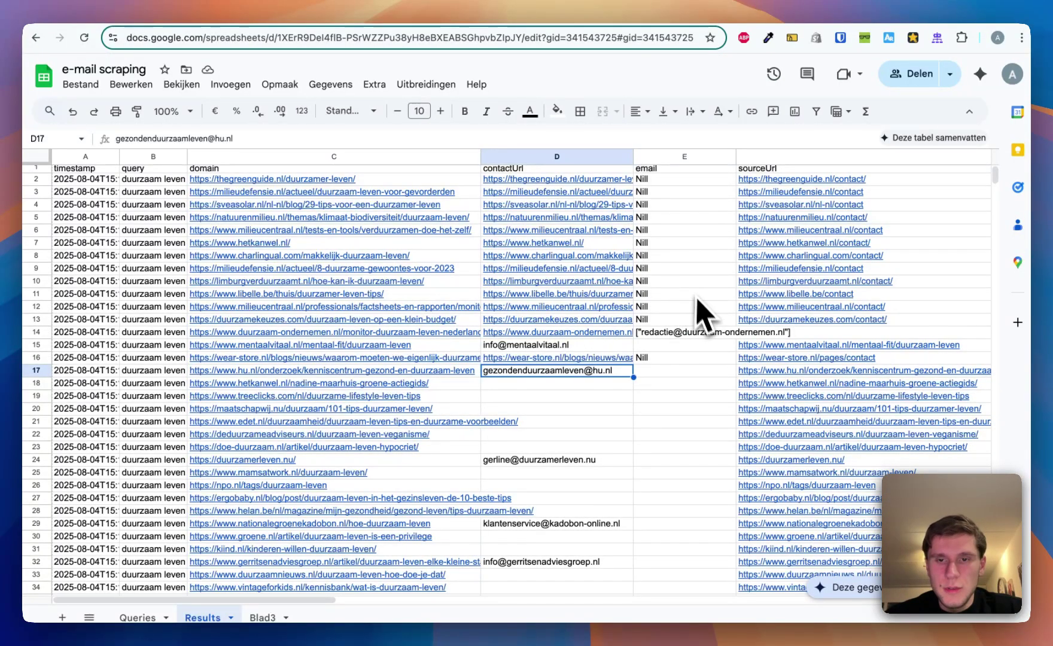
key(ctrl+shift+Tab)
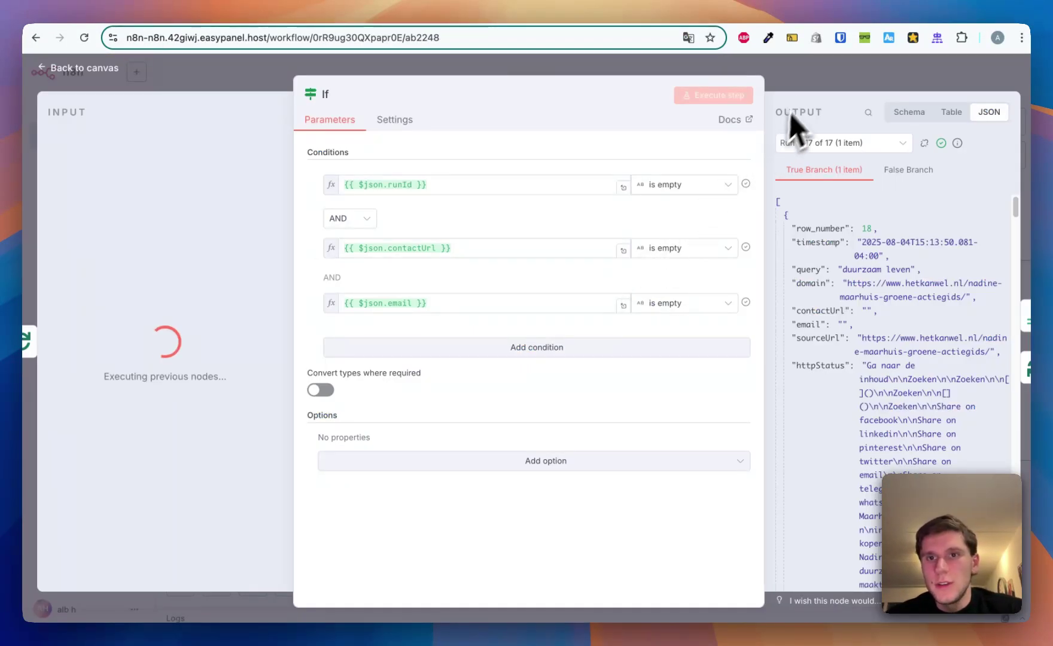
click(817, 78)
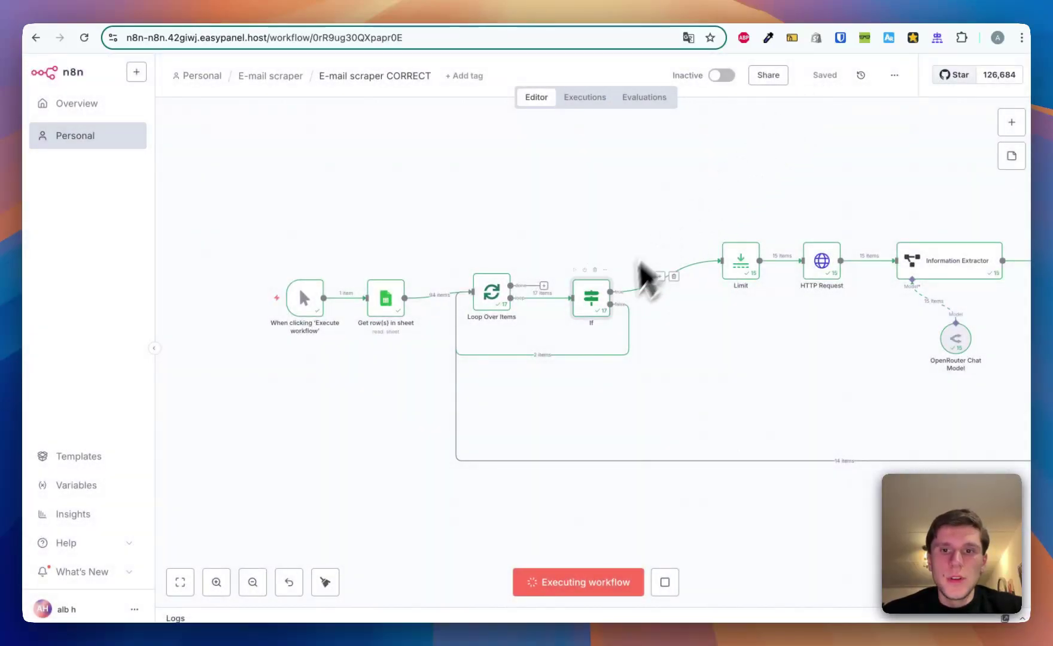
Inspect the Limit node's Max Items and Keep settings and open the HTTP Request node that calls r.jina.ai.
scroll(688, 311, right, 3)
double_click(657, 278)
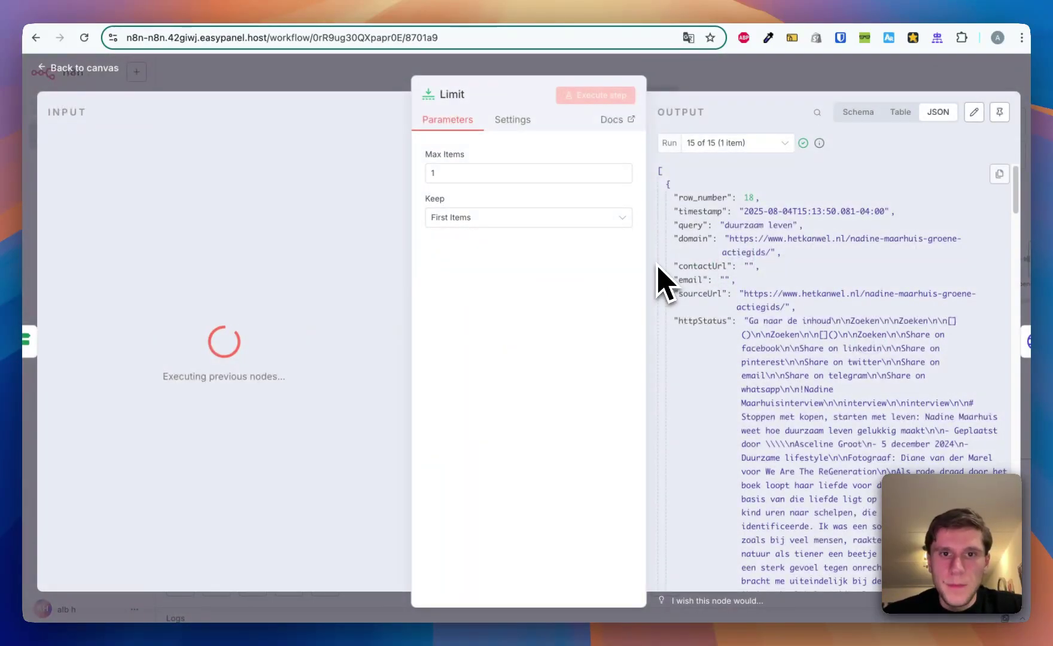
key(Escape)
scroll(694, 284, right, 3)
double_click(633, 281)
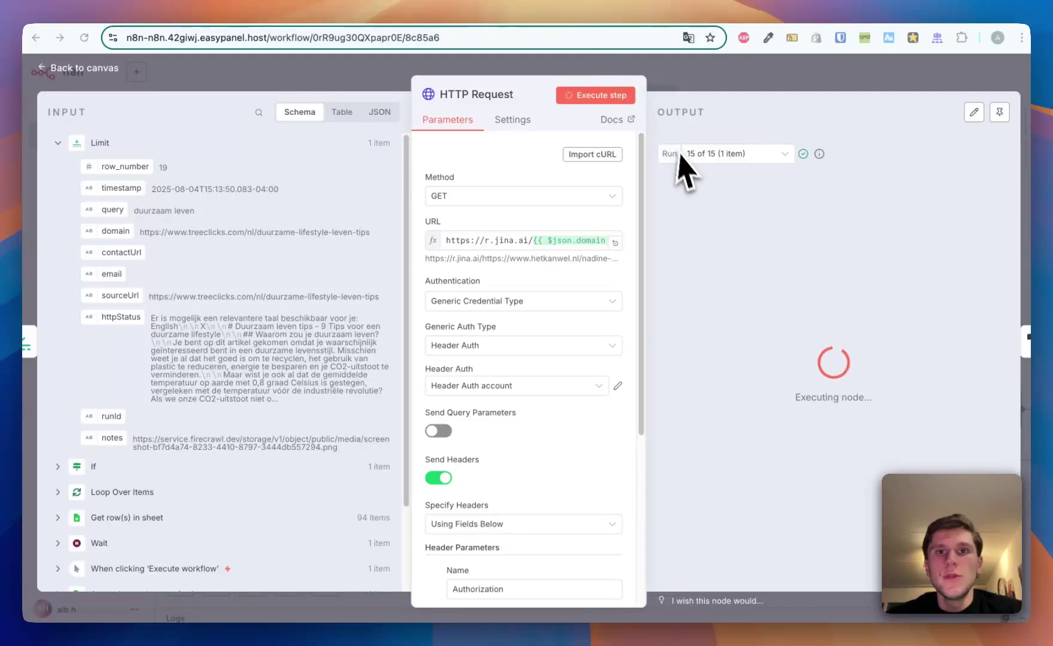
Select the Authorization header's bearer token in the Jina API dashboard's curl request and compare it with the HTTP Request node's Authorization header.
click(568, 14)
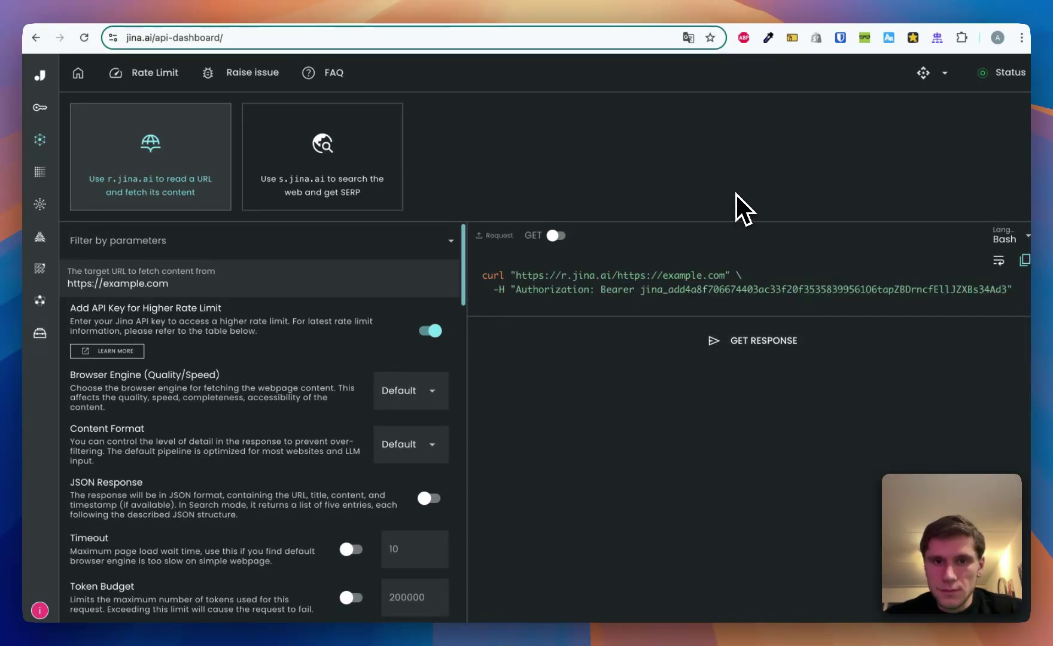
drag(601, 290, 978, 288)
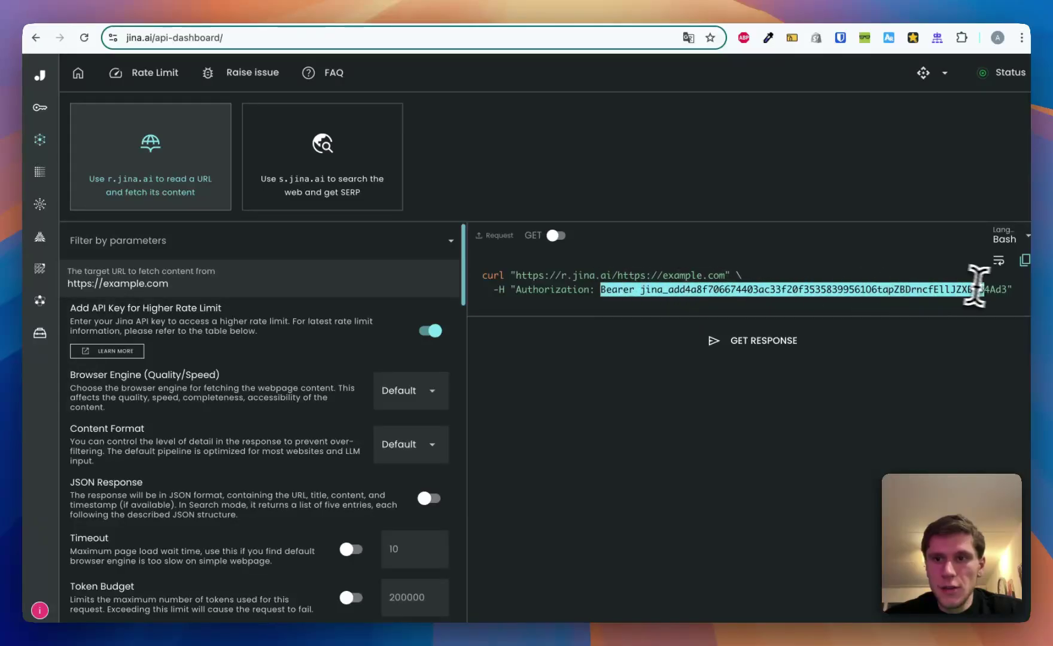
key(ctrl+Tab)
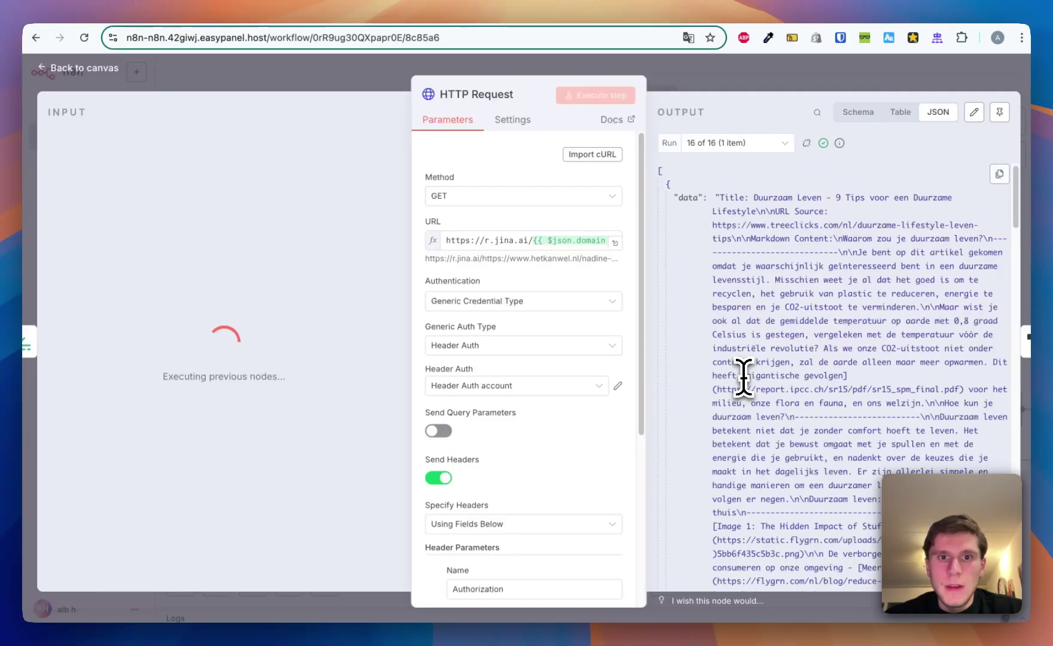
scroll(540, 251, down, 2)
scroll(539, 251, down, 3)
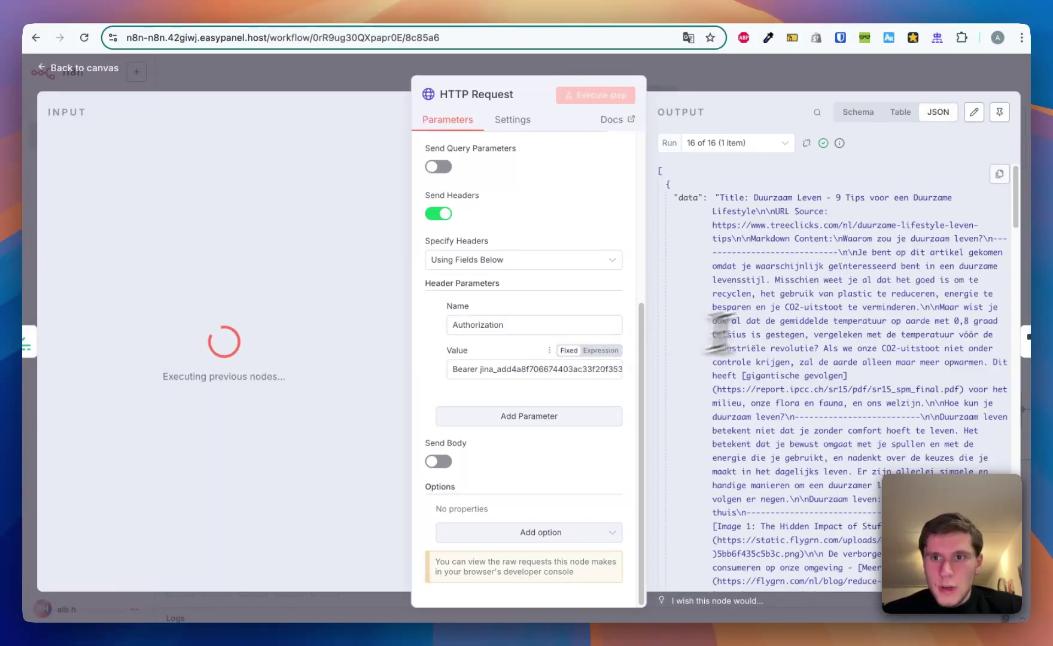
key(ctrl+Tab)
key(ctrl+Tab)
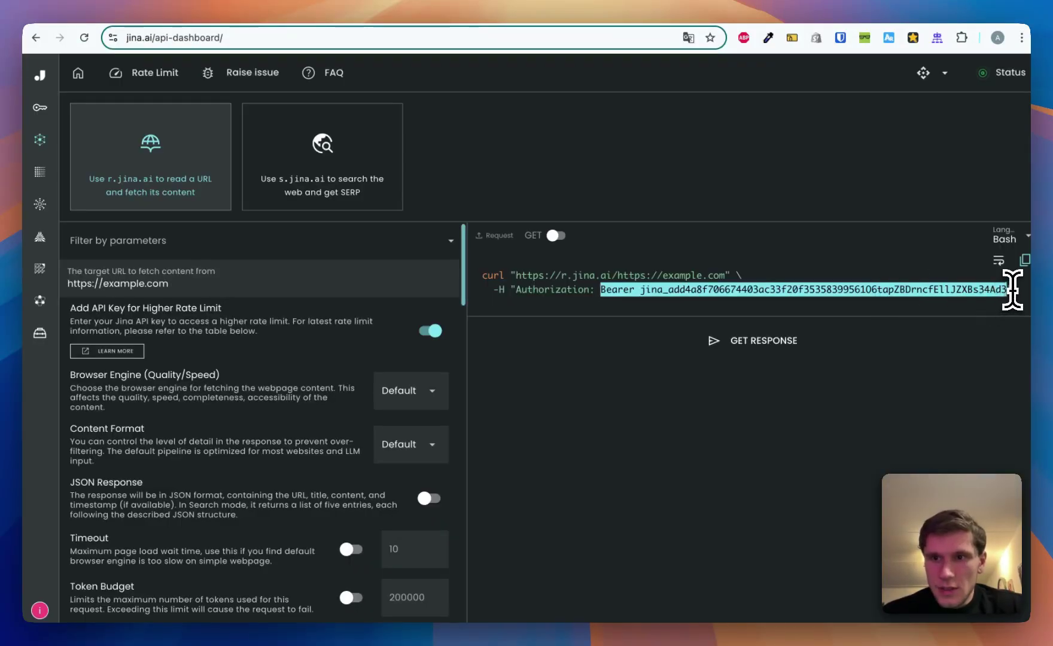
click(1006, 290)
drag(1007, 289, 998, 308)
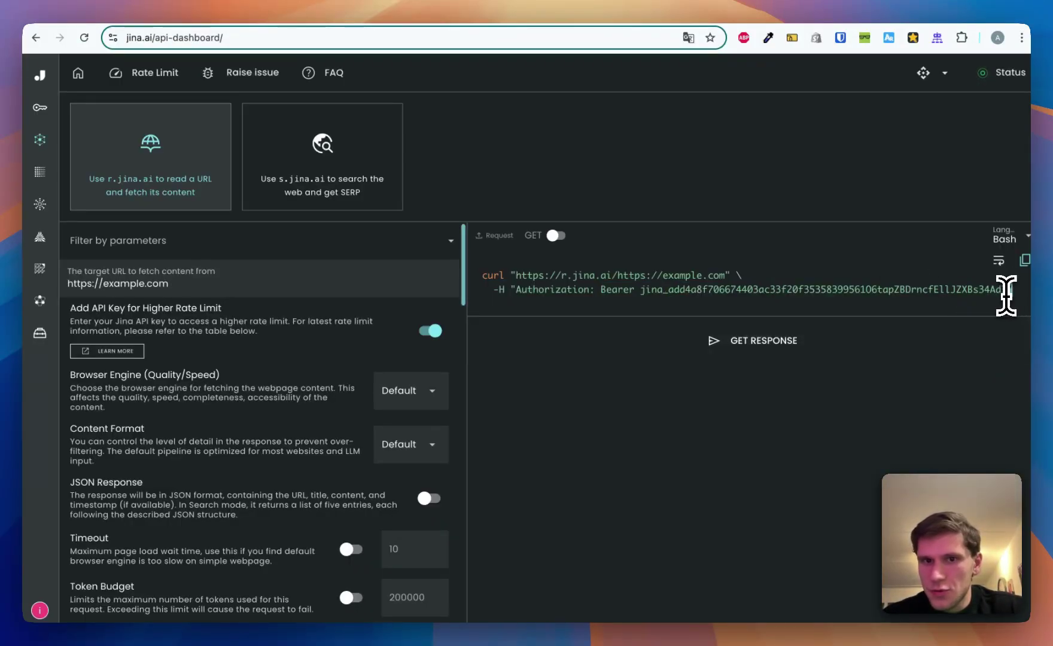
key(ctrl+shift+Tab)
key(ctrl+shift+Tab)
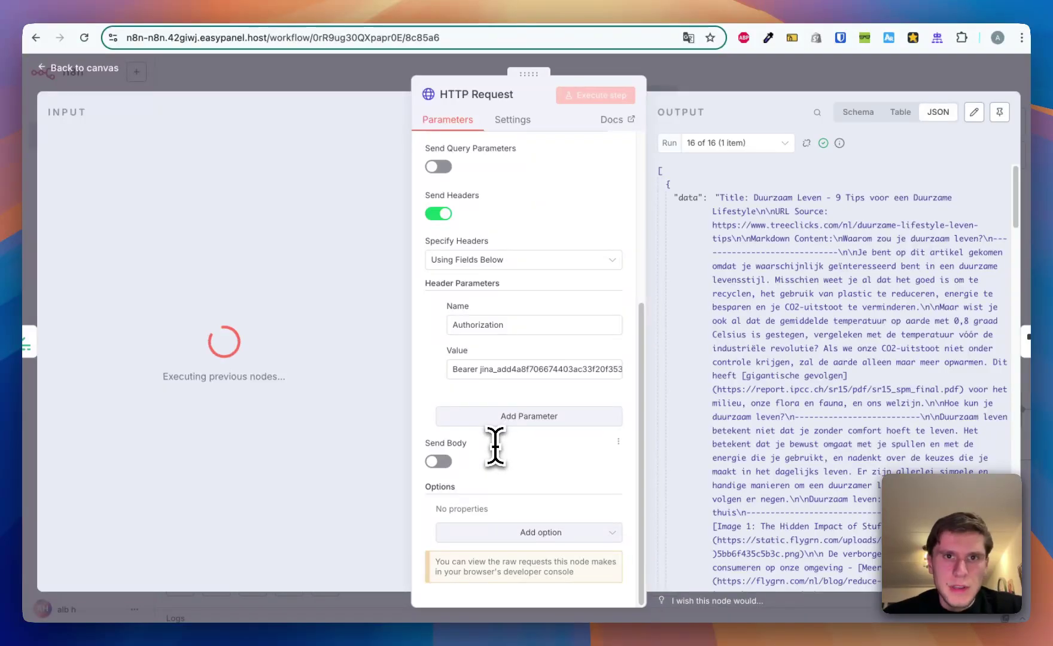
Compare the HTTP Request node's r.jina.ai URL expression with the target URL in the Jina dashboard's curl request.
scroll(495, 445, up, 5)
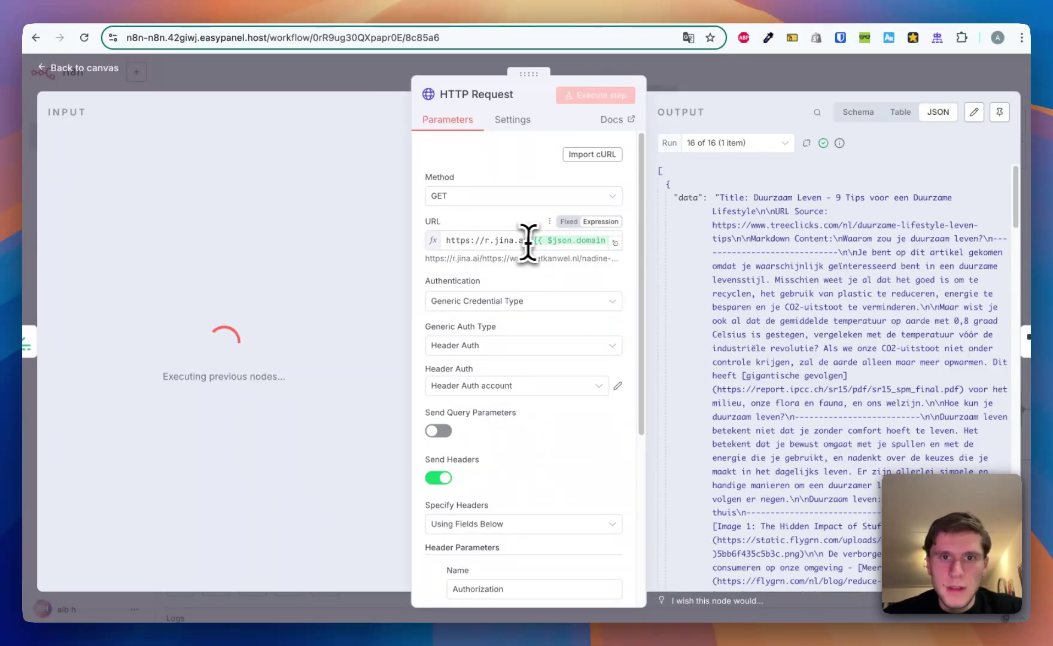
key(ctrl+Tab)
key(ctrl+Tab)
key(ctrl+shift+Tab)
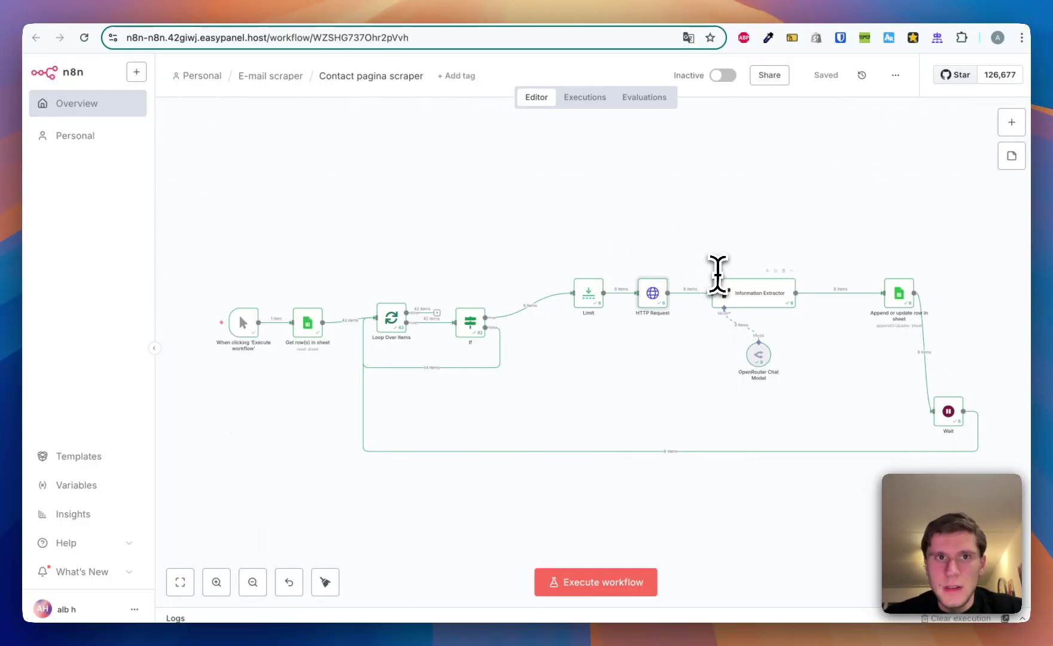
key(ctrl+shift+Tab)
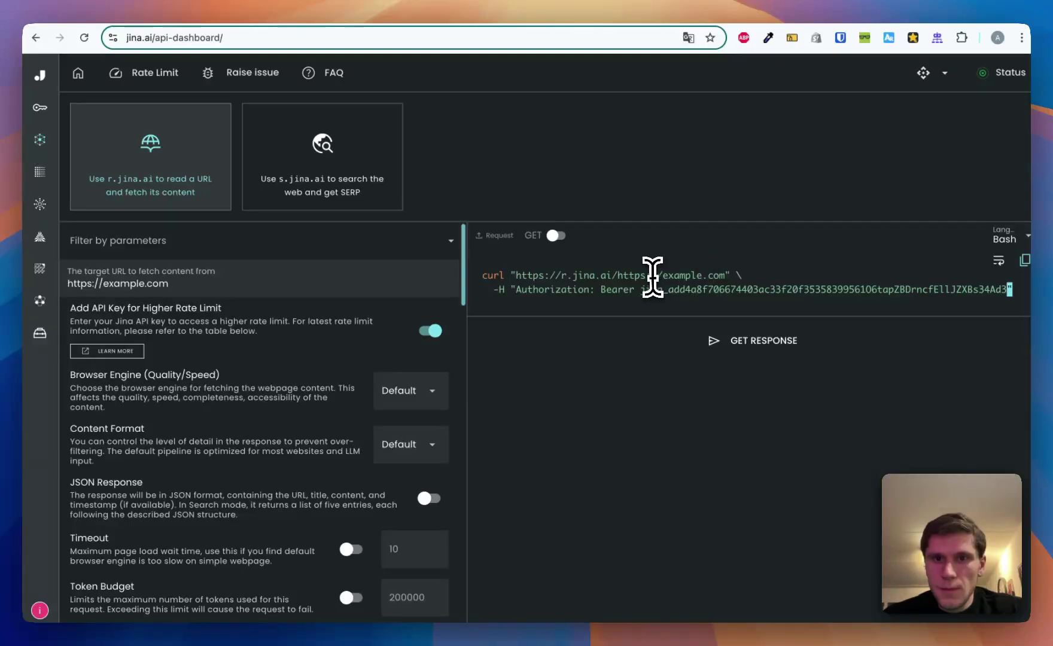
key(ctrl+shift+Tab)
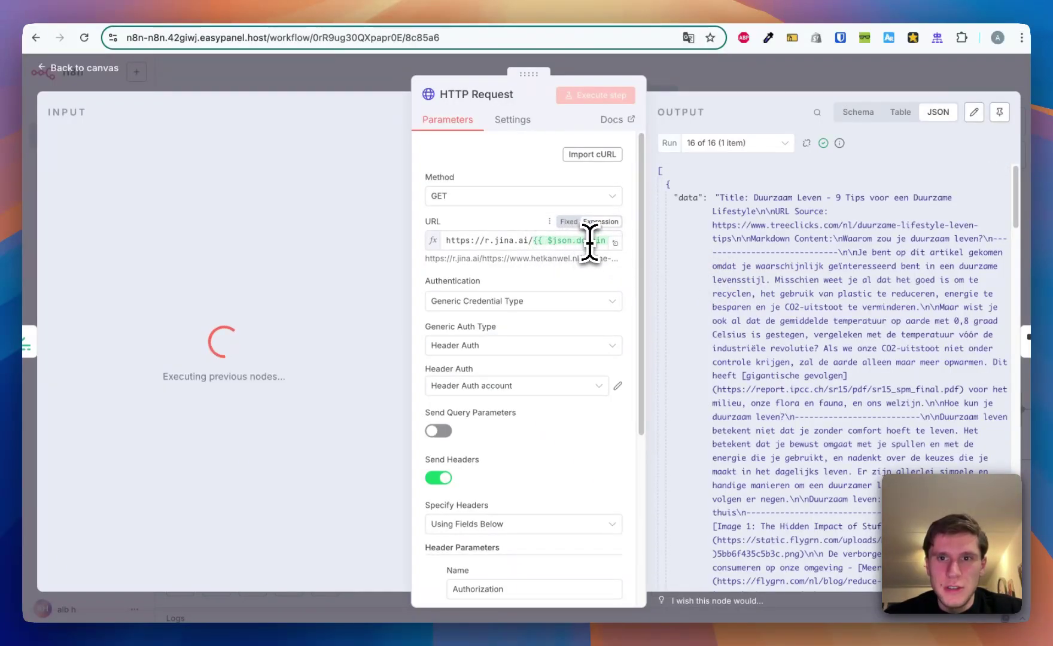
Check domain cell C2 in the Results sheet against the URL's $json.domain expression, return to the node's header parameters and close the node.
key(ctrl+shift+Tab)
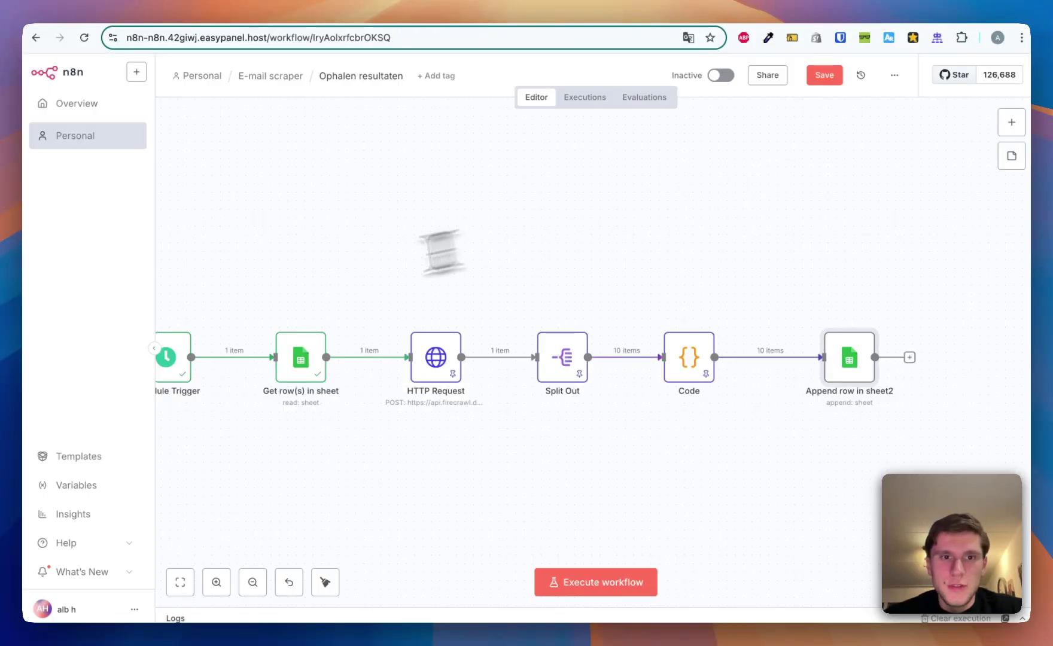
key(ctrl+Tab)
key(ctrl+shift+Tab)
key(ctrl+Tab)
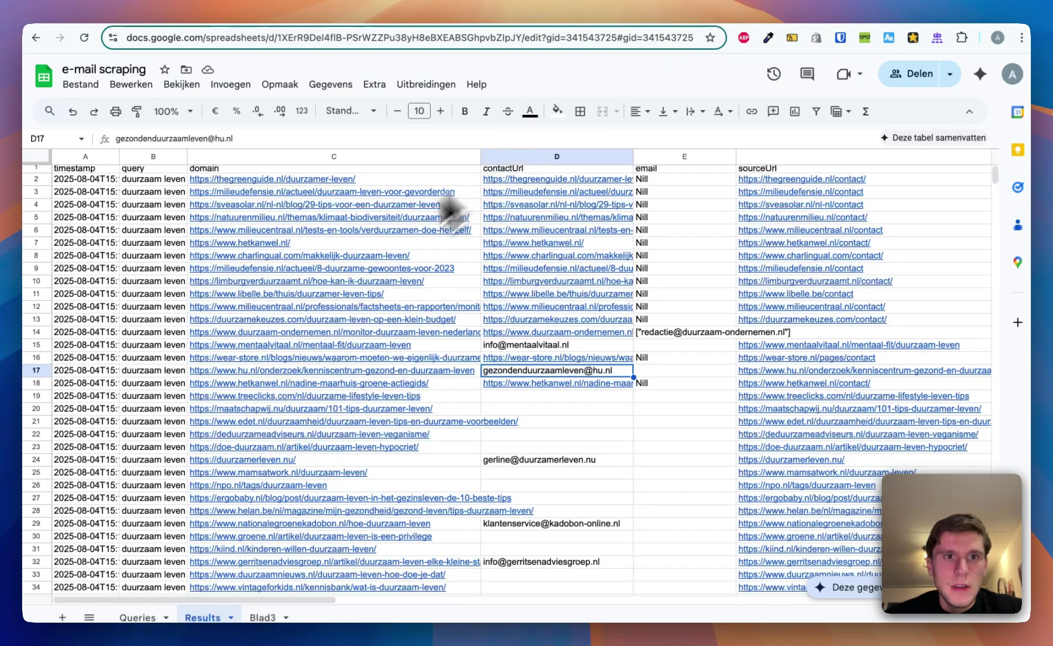
click(361, 186)
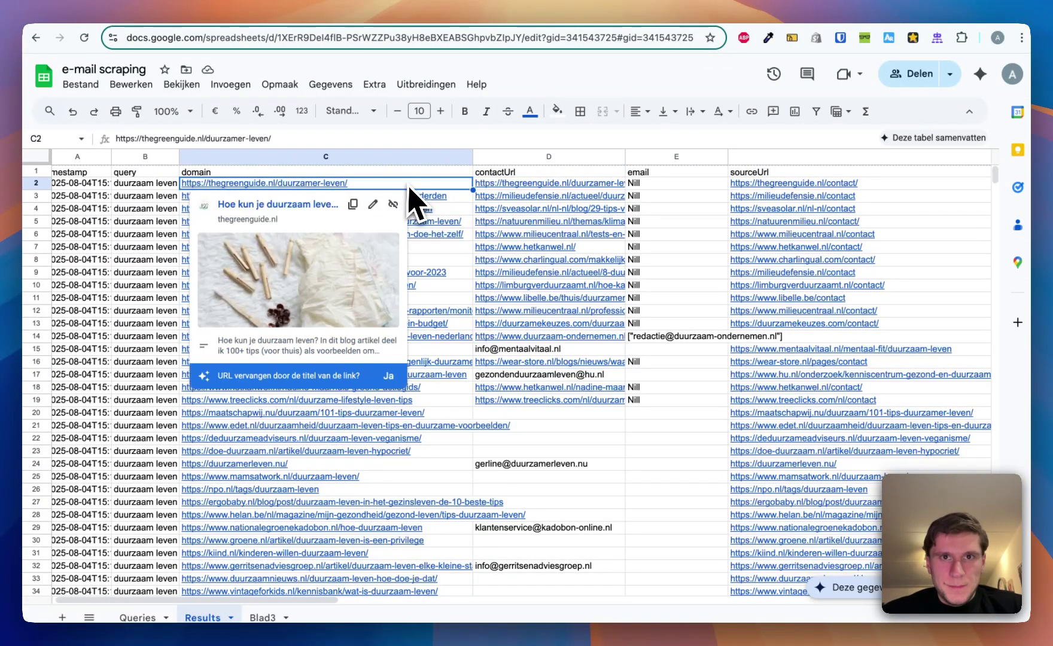
key(ctrl+shift+Tab)
key(ctrl+shift+Tab)
scroll(616, 368, down, 5)
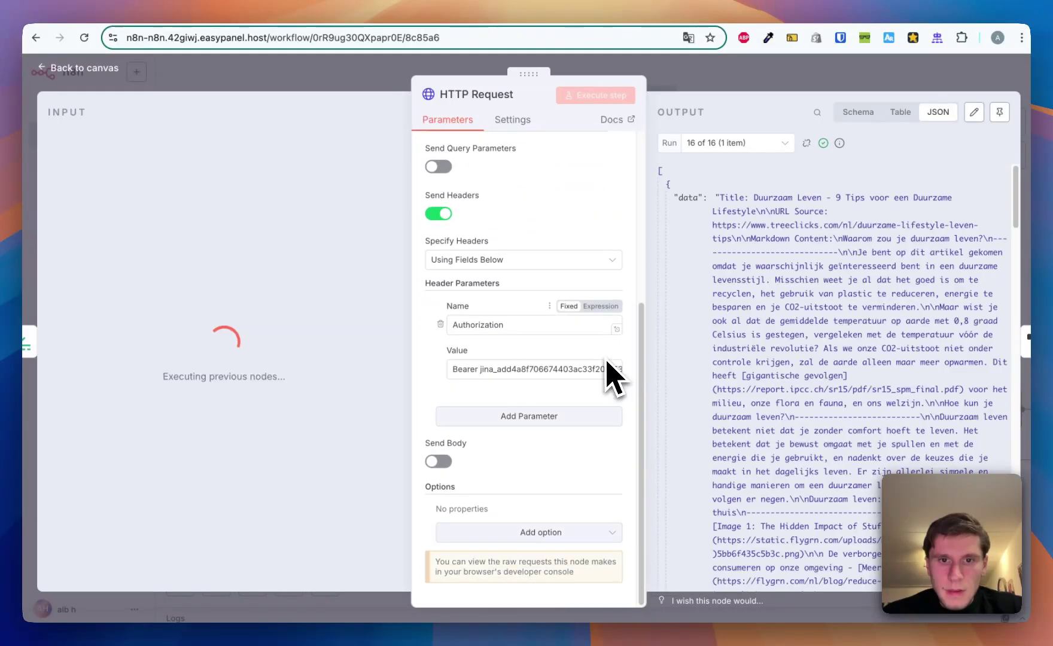
key(Escape)
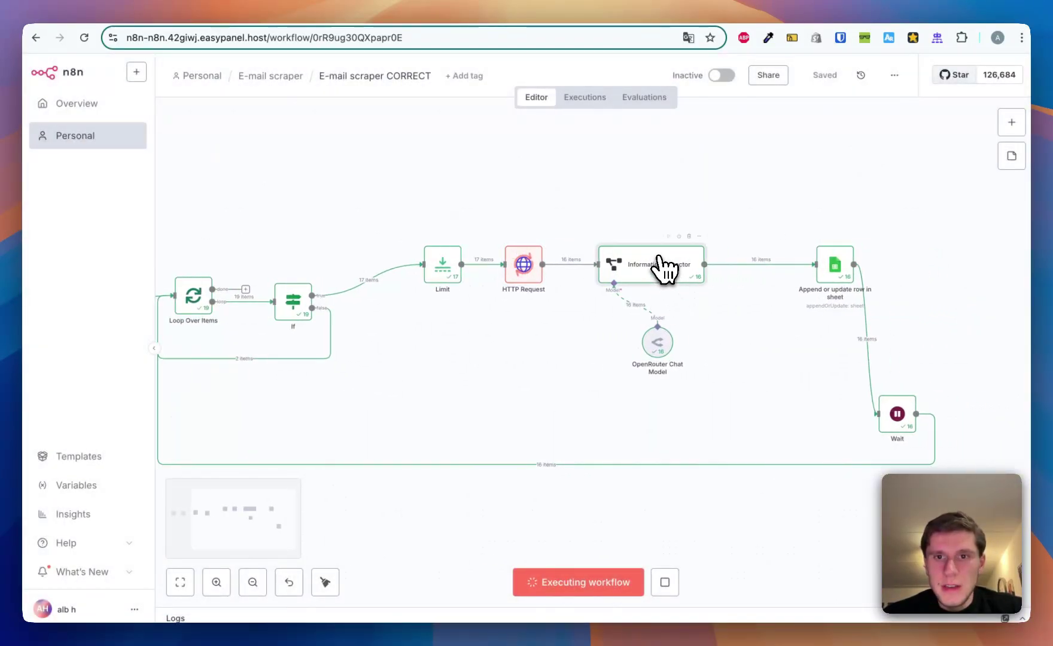
Open the Information Extractor node and read its JSON input schema for url, emails, contactPageUrl and the required fields.
double_click(667, 273)
scroll(541, 347, down, 10)
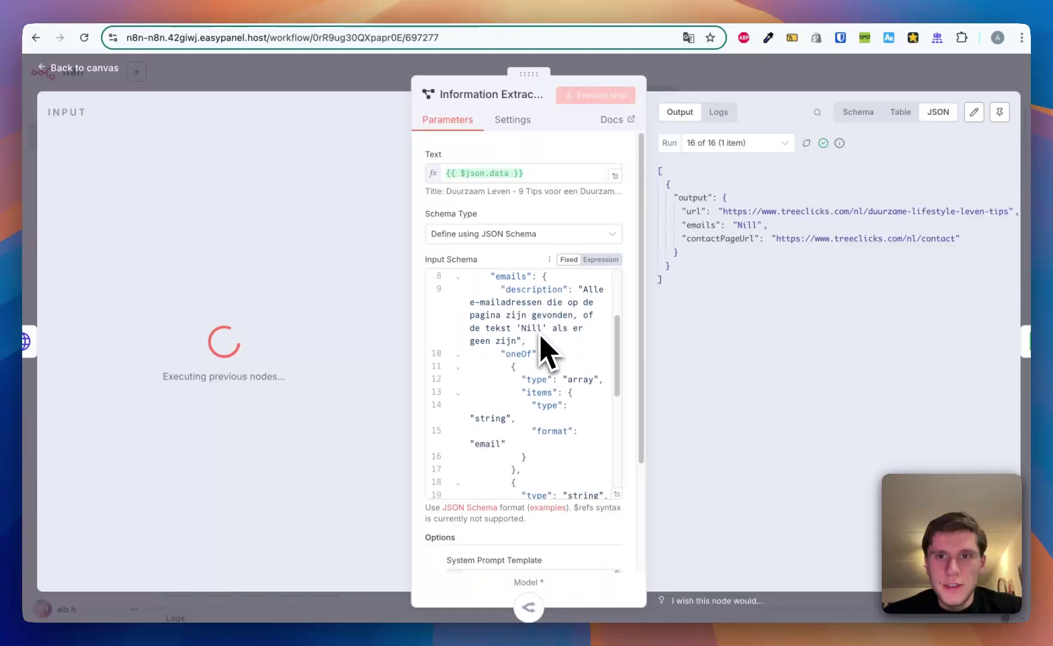
scroll(556, 326, down, 3)
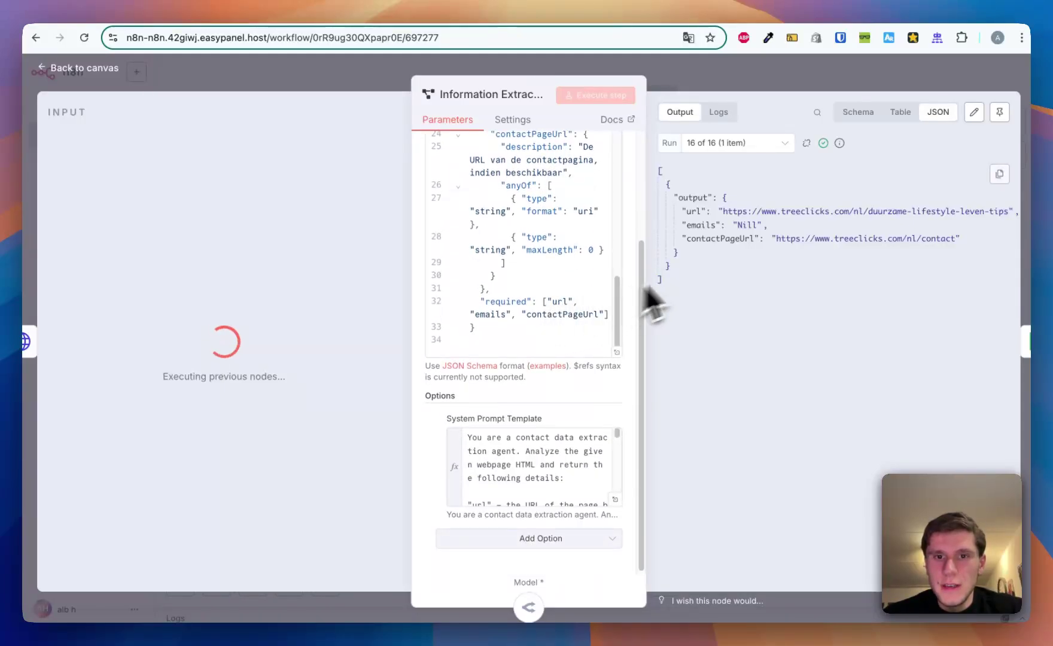
scroll(600, 461, down, 2)
scroll(588, 497, up, 2)
scroll(559, 347, up, 10)
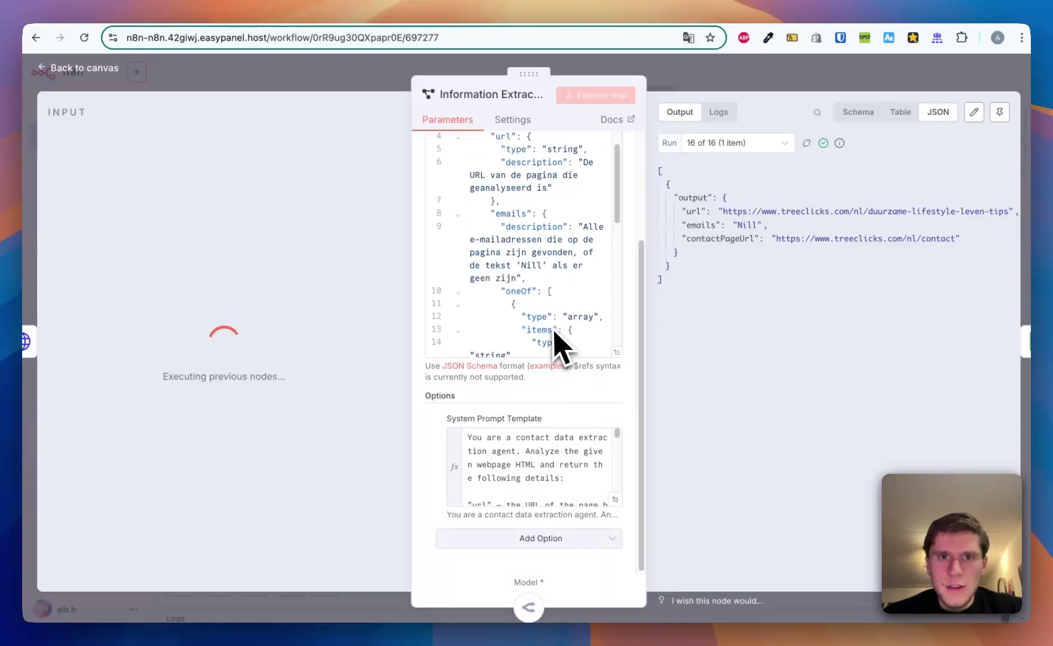
scroll(556, 365, up, 4)
scroll(564, 388, down, 6)
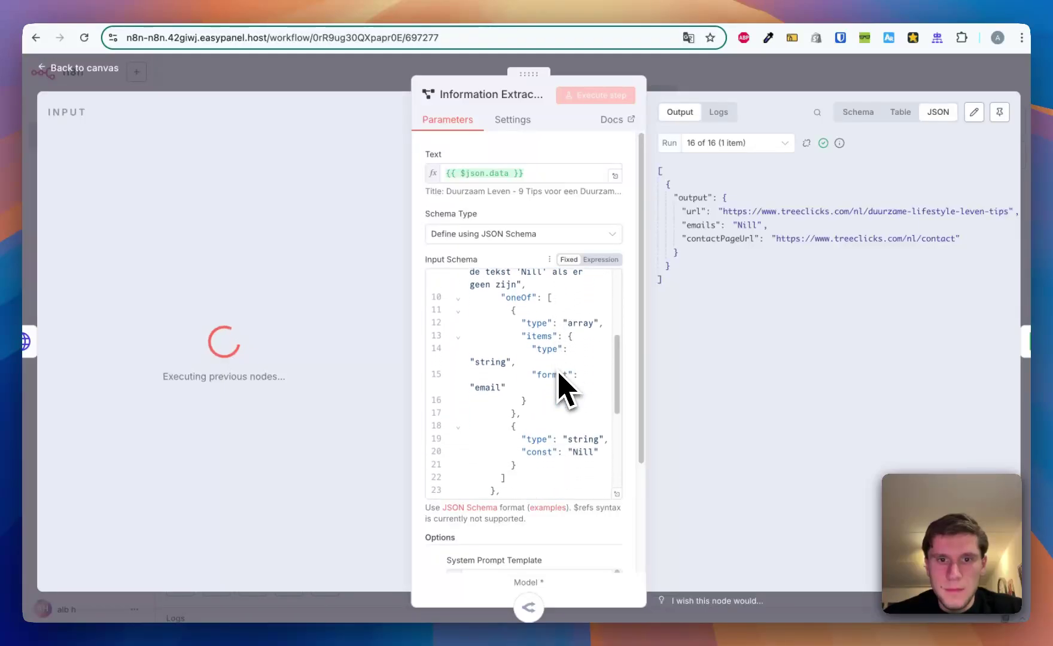
scroll(562, 388, down, 8)
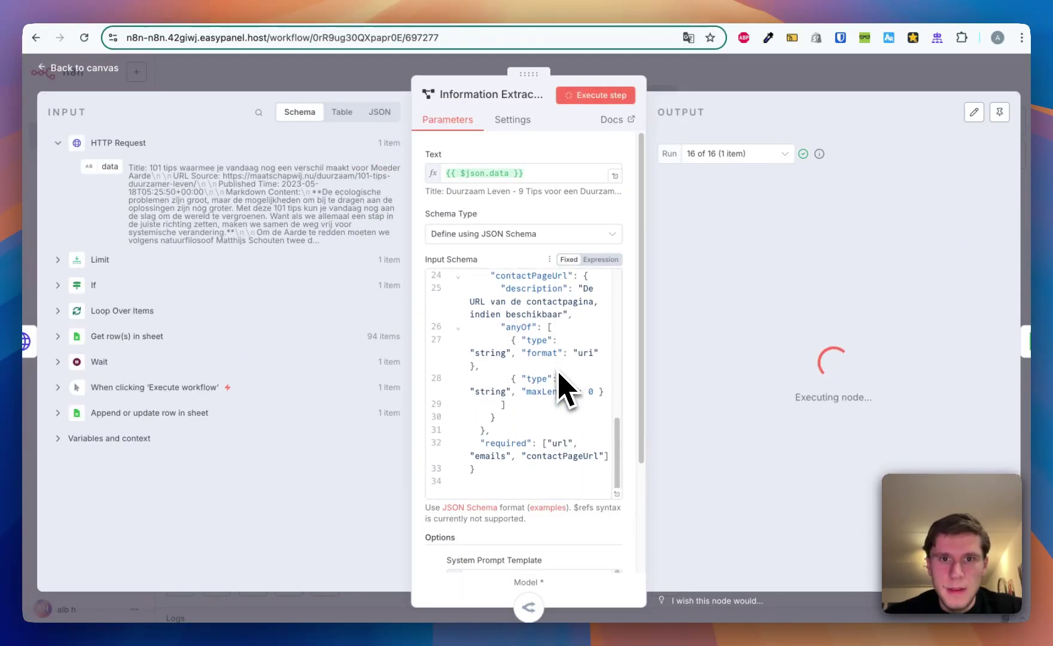
scroll(556, 463, down, 2)
scroll(557, 463, up, 2)
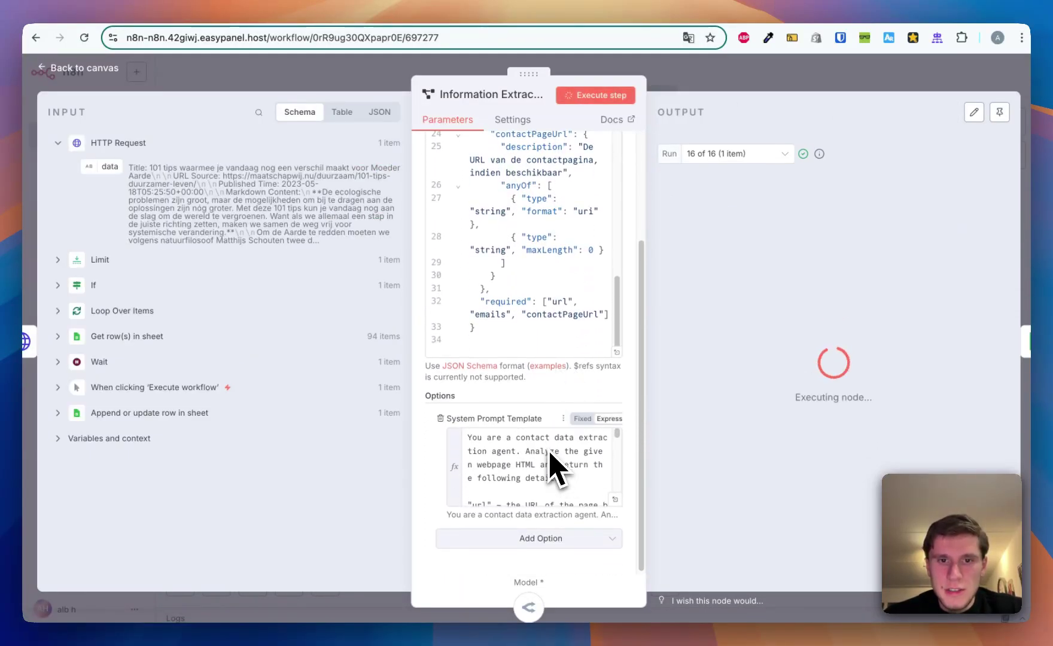
Read the Information Extractor's System Prompt Template in the expanded expression editor and close the node.
scroll(557, 463, down, 6)
scroll(550, 456, down, 6)
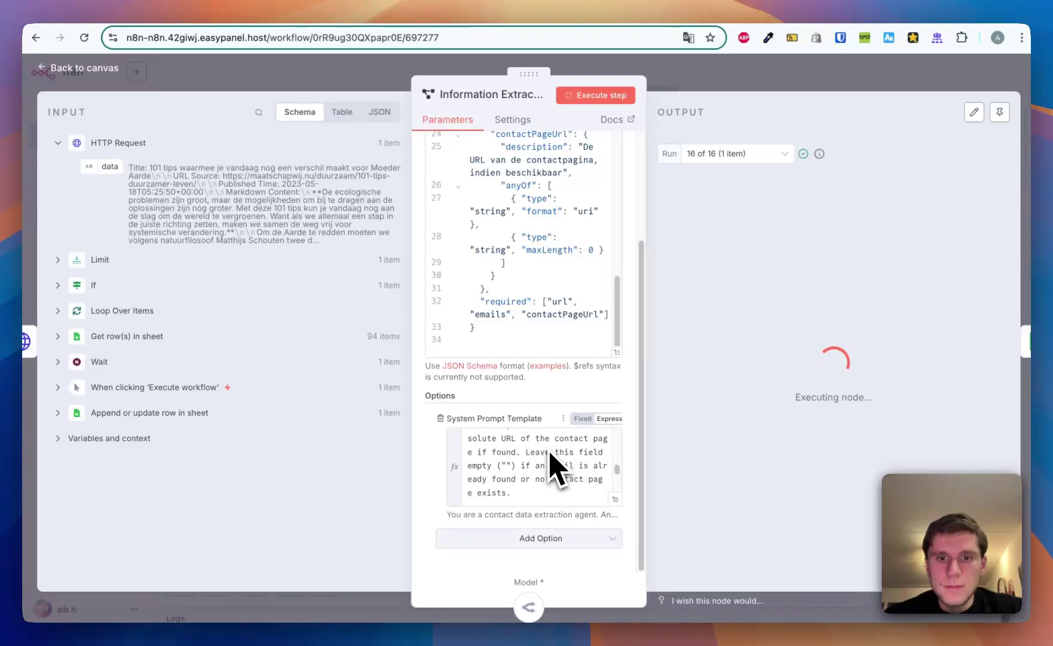
click(615, 499)
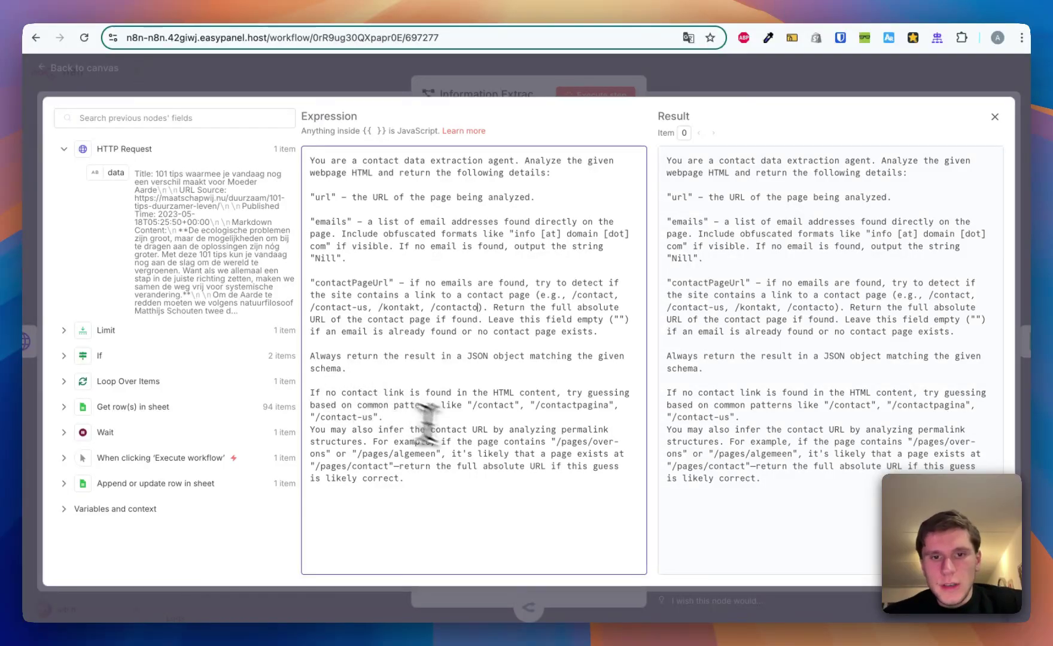
key(Escape)
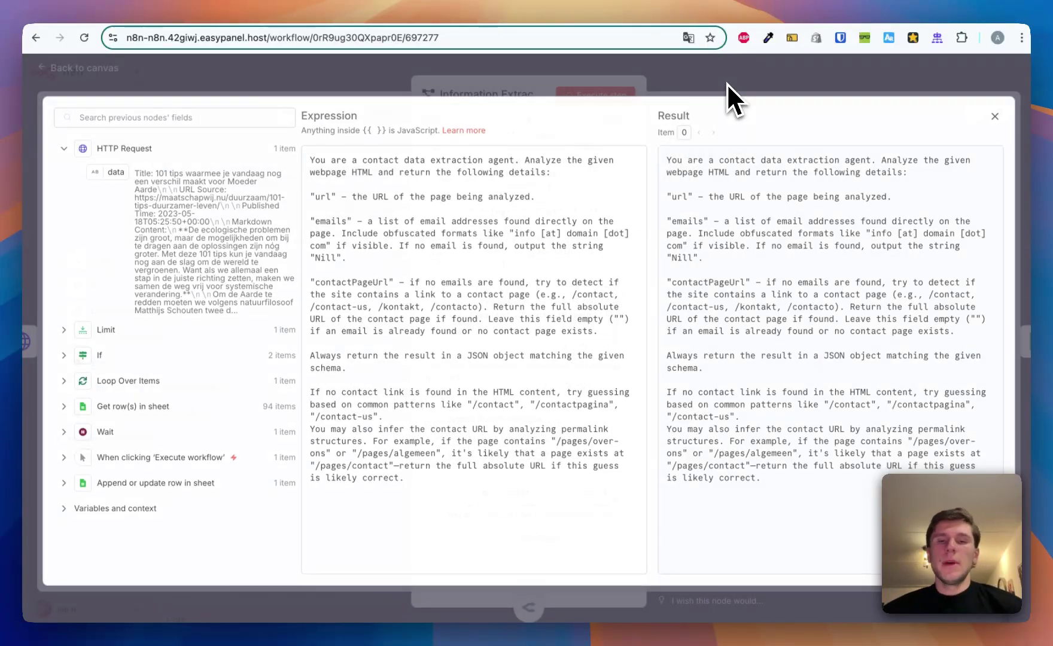
key(Escape)
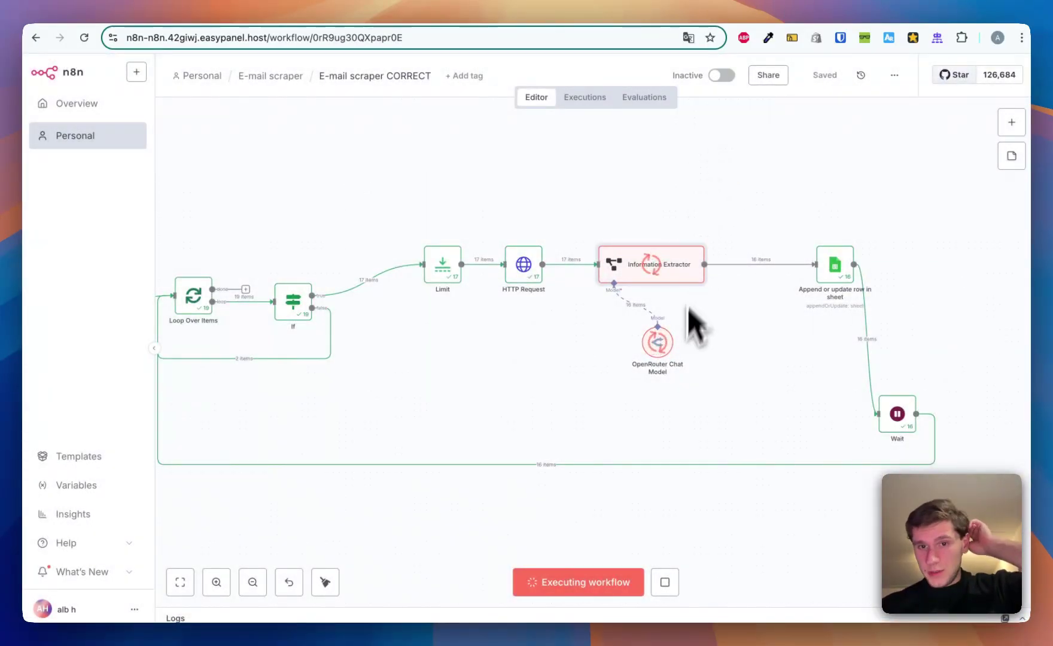
Shift the OpenRouter Chat Model node slightly left beneath the Information Extractor, open it to check its model, and close it.
drag(660, 347, 600, 343)
double_click(600, 342)
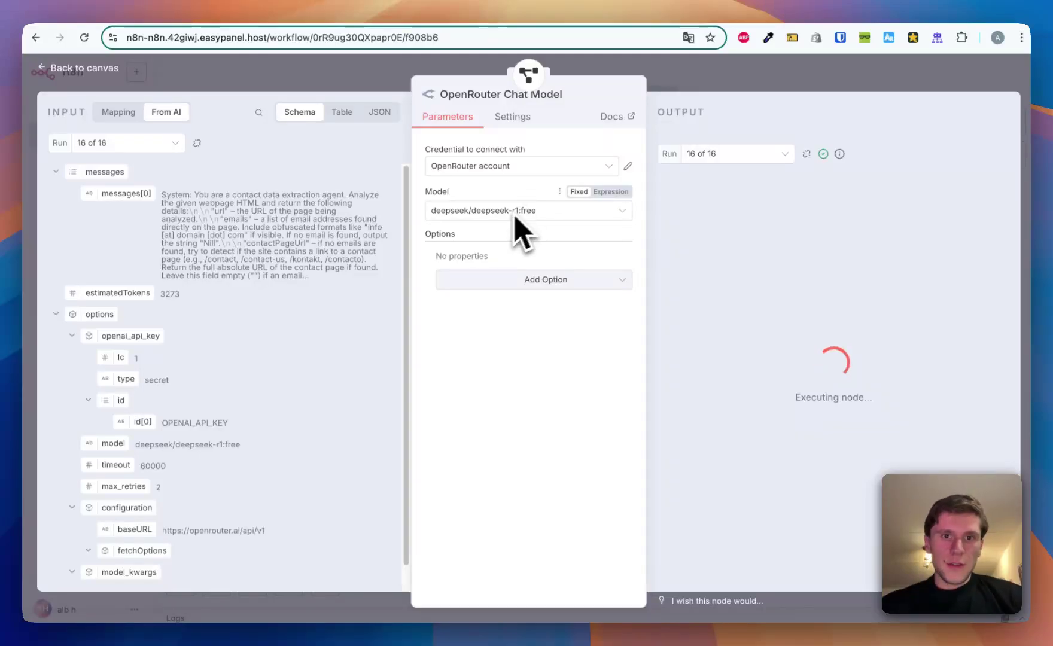
click(724, 83)
Open the Append or update row in sheet node and inspect its target sheet, match column and the domain, contactUrl and email mappings.
double_click(833, 272)
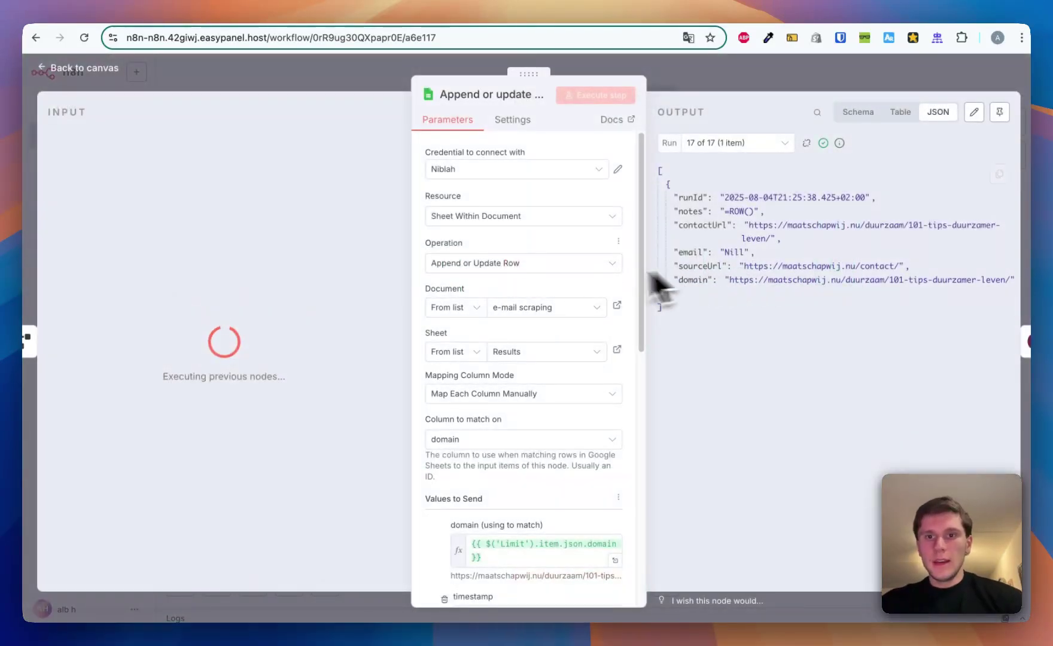
scroll(628, 383, down, 8)
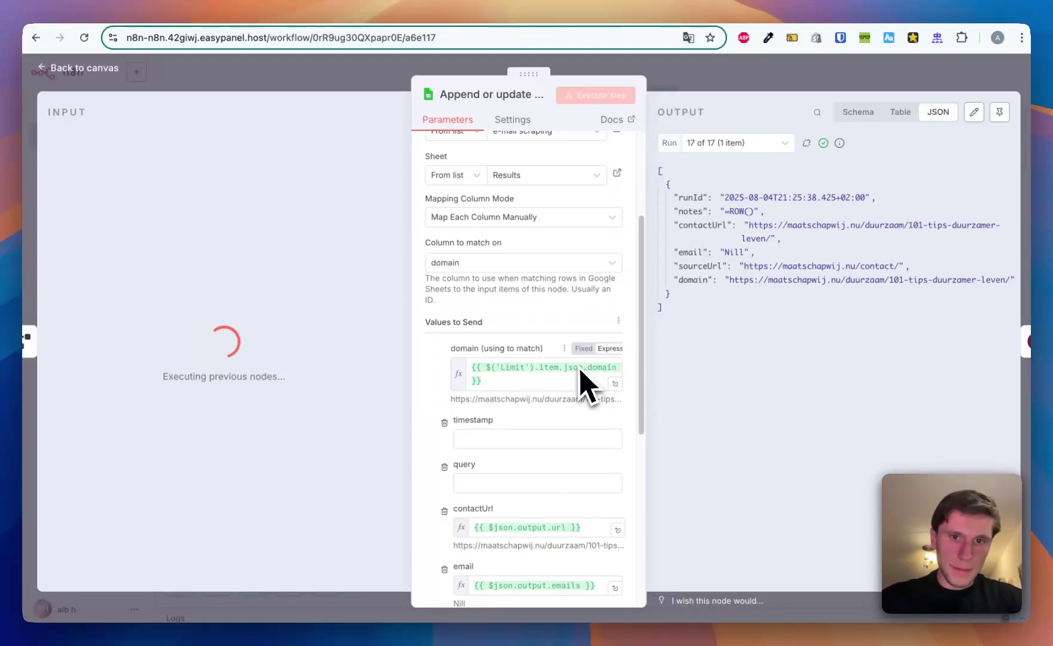
scroll(568, 353, down, 5)
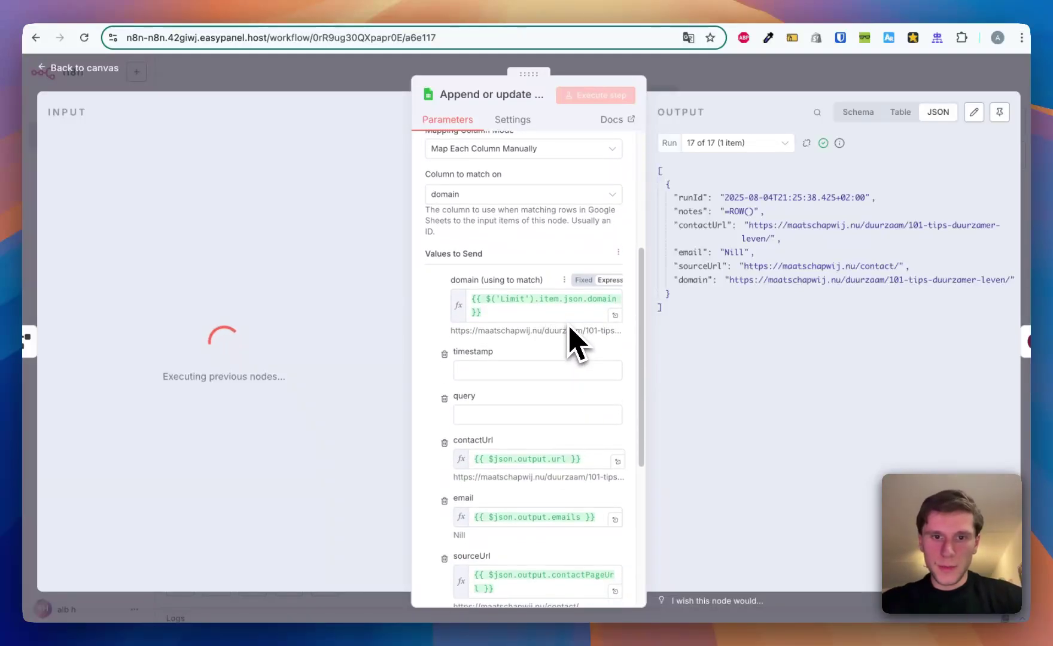
scroll(546, 363, down, 2)
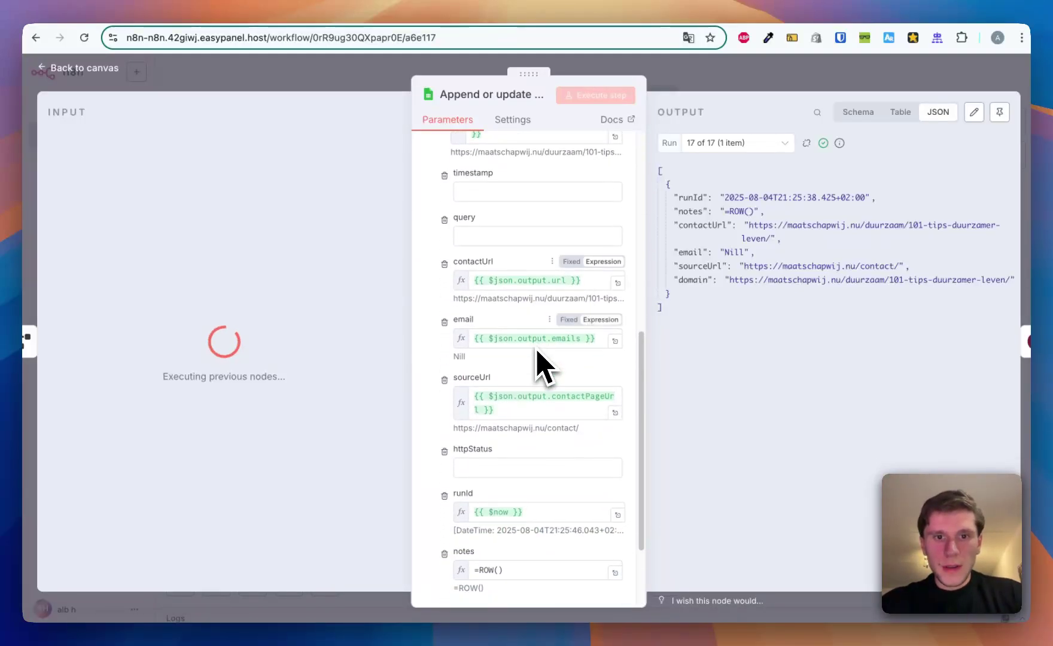
Compare the node's sourceUrl, runId and notes mappings with the corresponding columns in the Results sheet.
scroll(556, 353, down, 2)
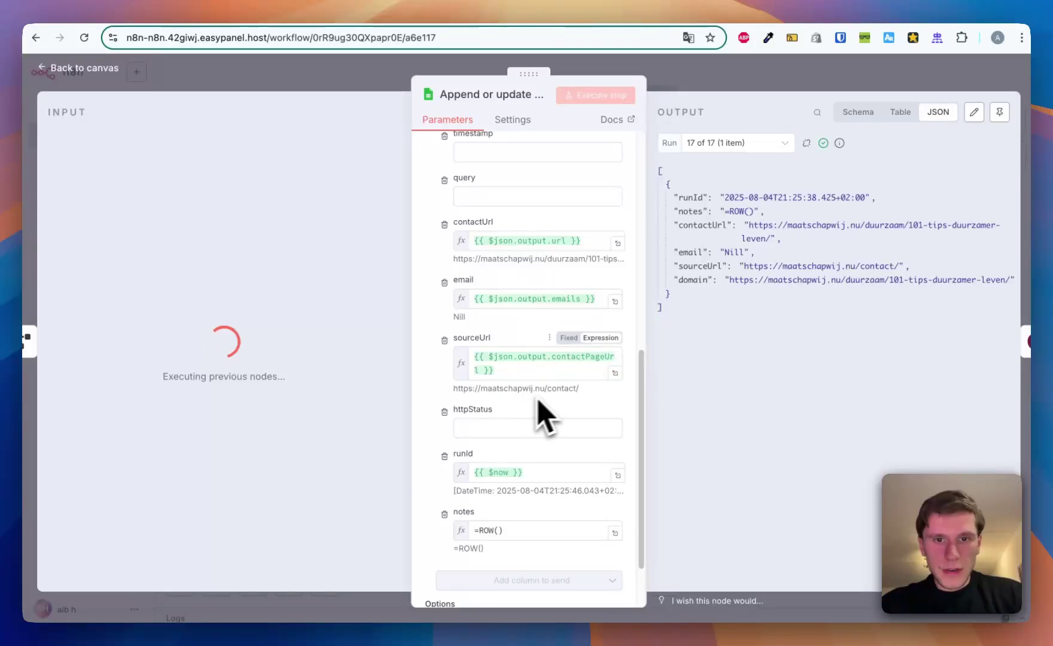
scroll(569, 411, down, 3)
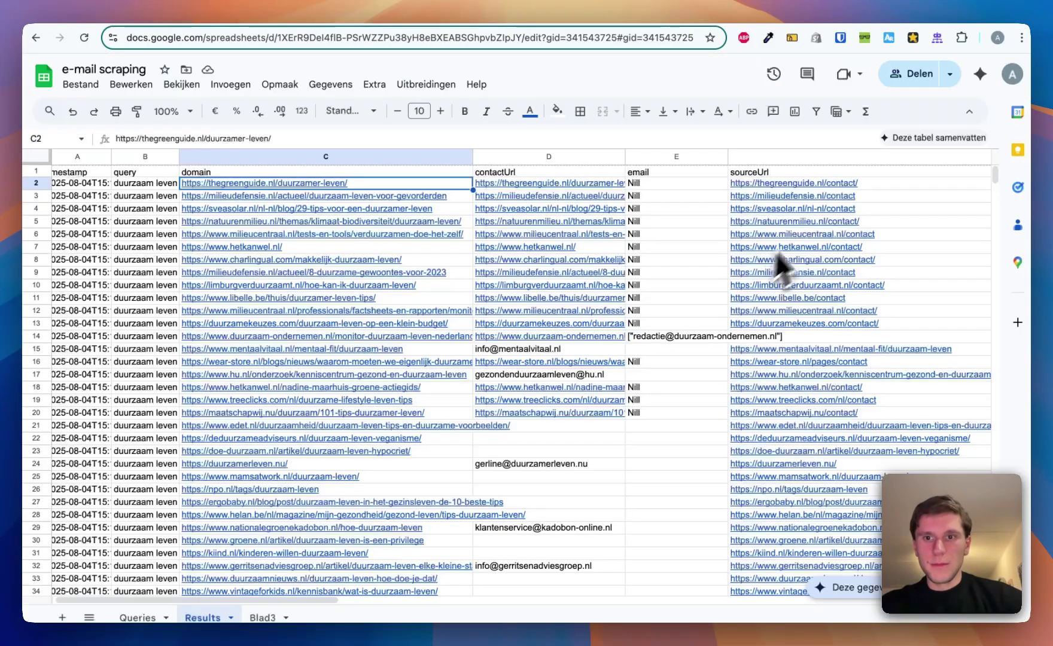
scroll(778, 266, right, 10)
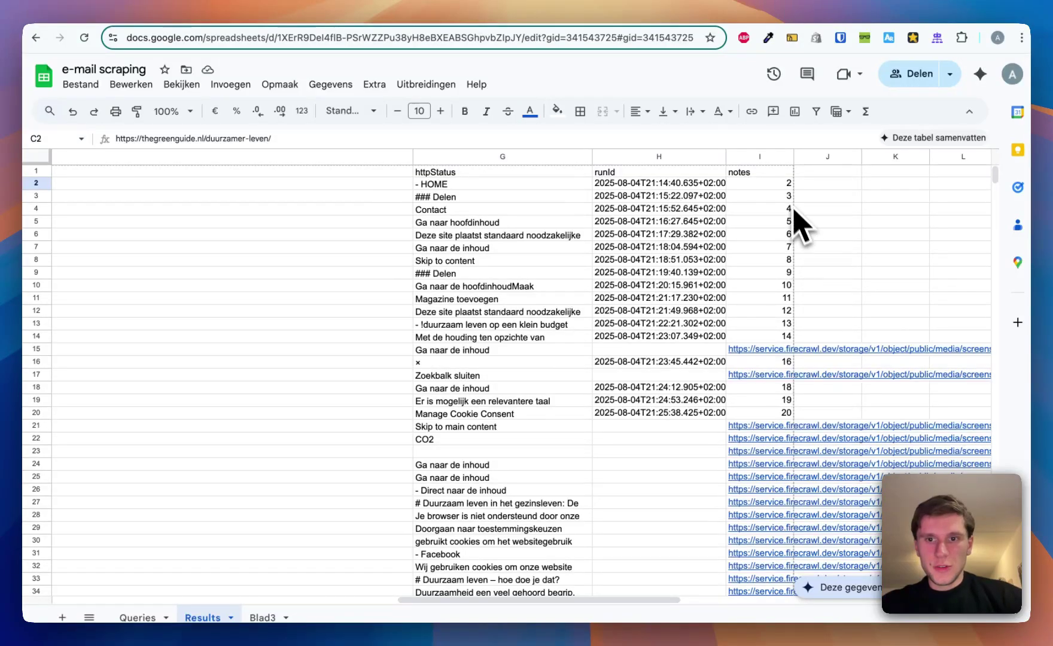
scroll(777, 368, left, 10)
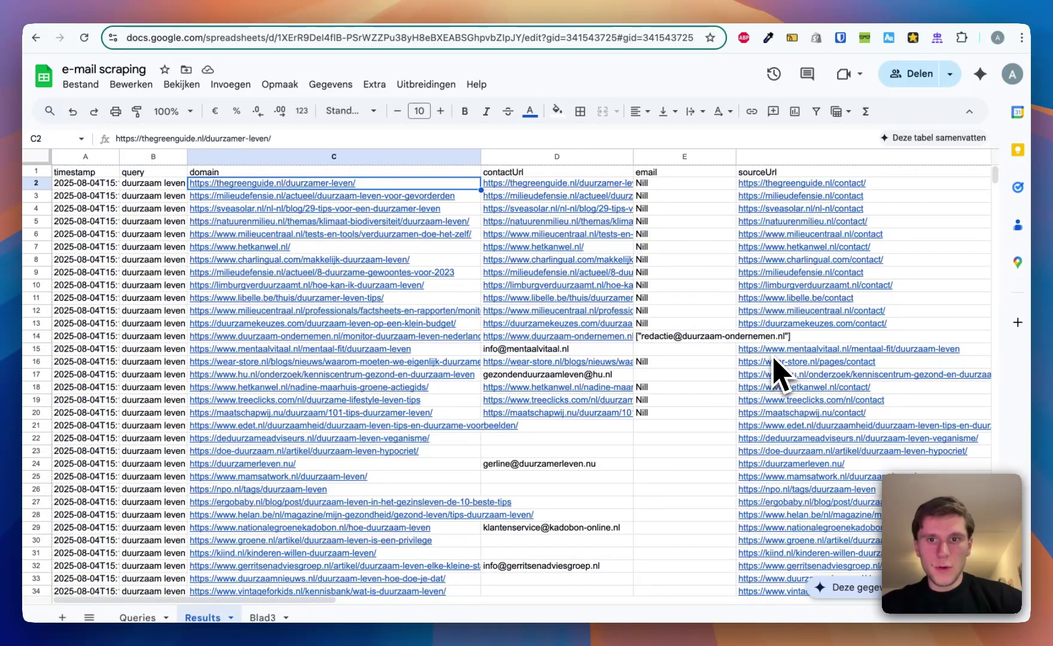
Return to n8n, close the Append or update row in sheet node, and look over the E-mail scraper CORRECT and Contact pagina scraper workflows.
key(ctrl+Tab)
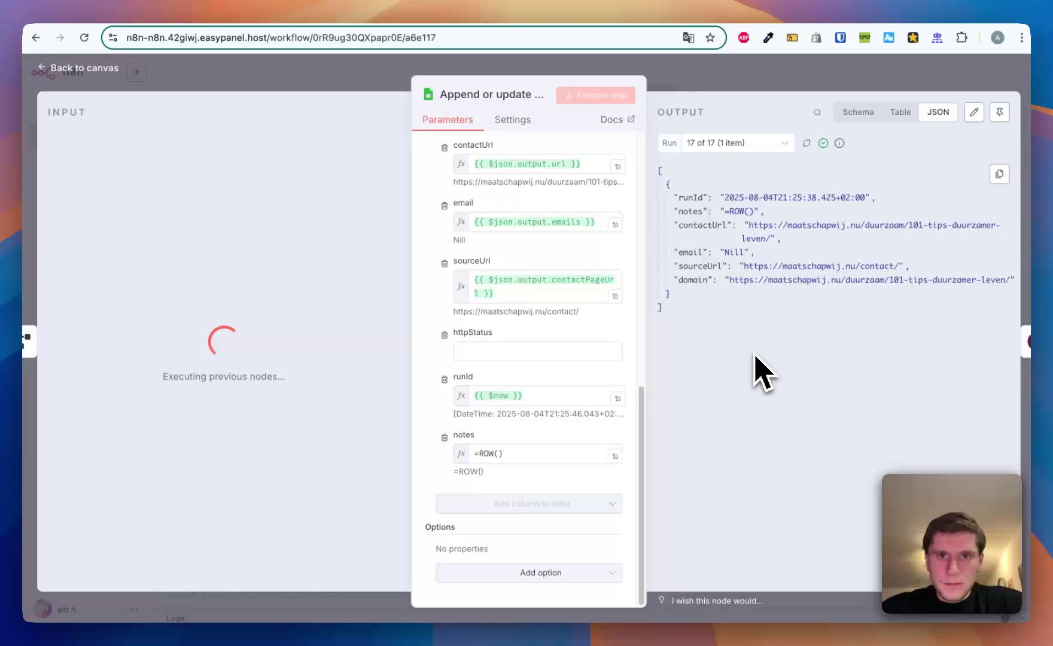
key(Escape)
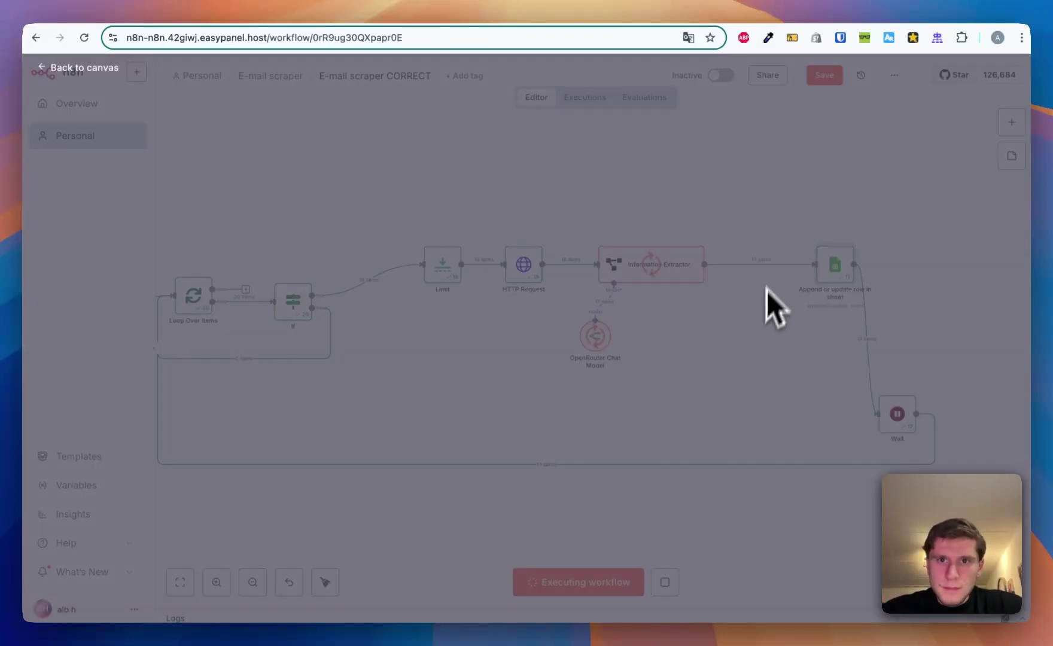
scroll(718, 257, right, 2)
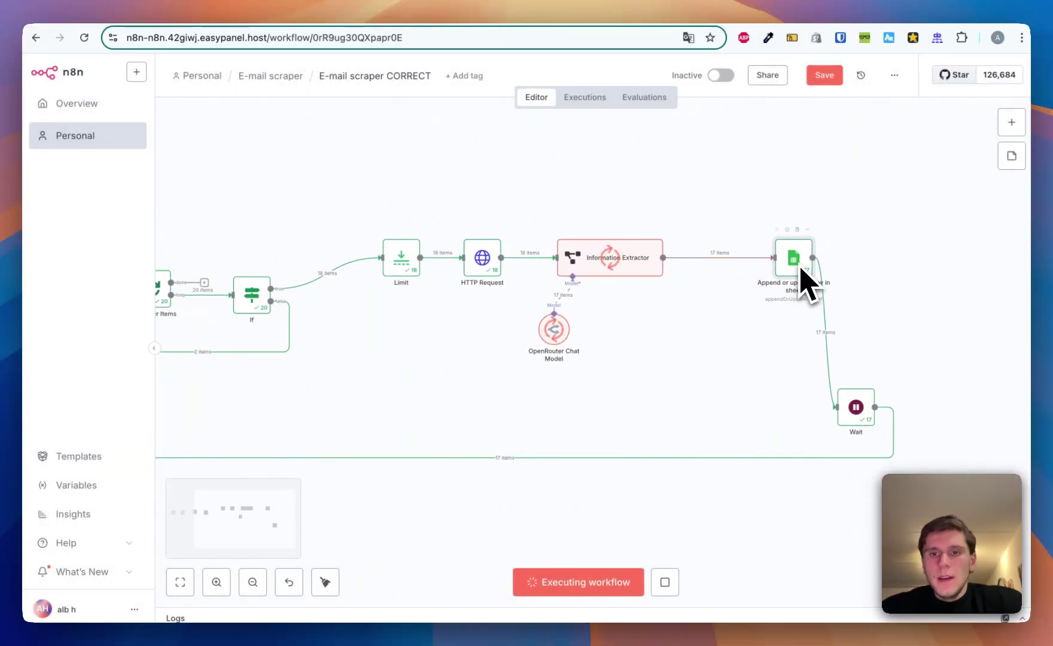
scroll(806, 302, left, 2)
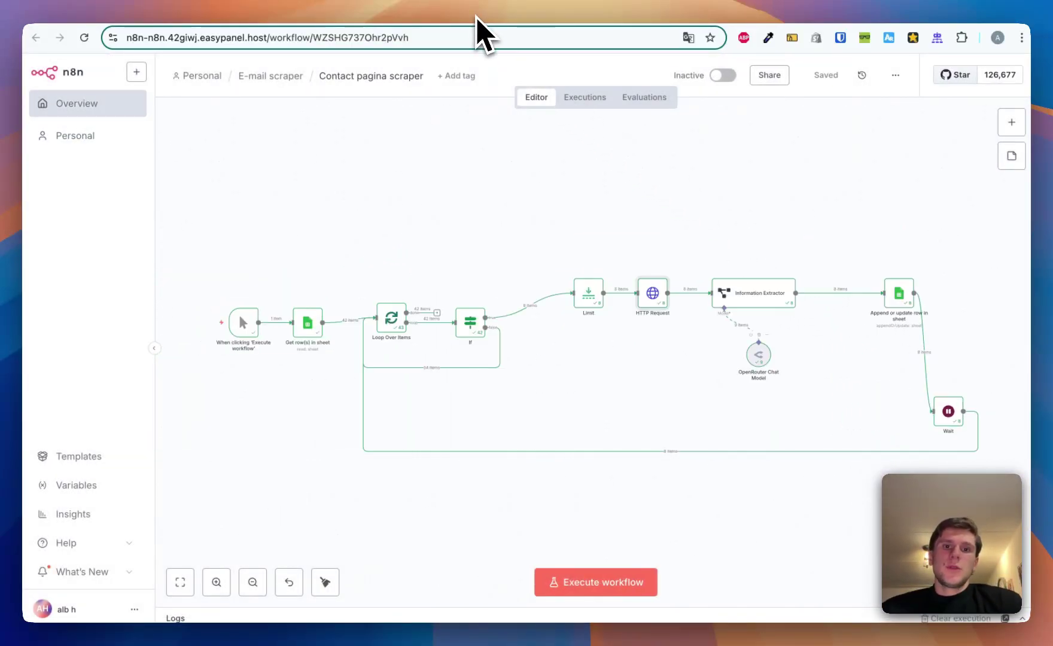
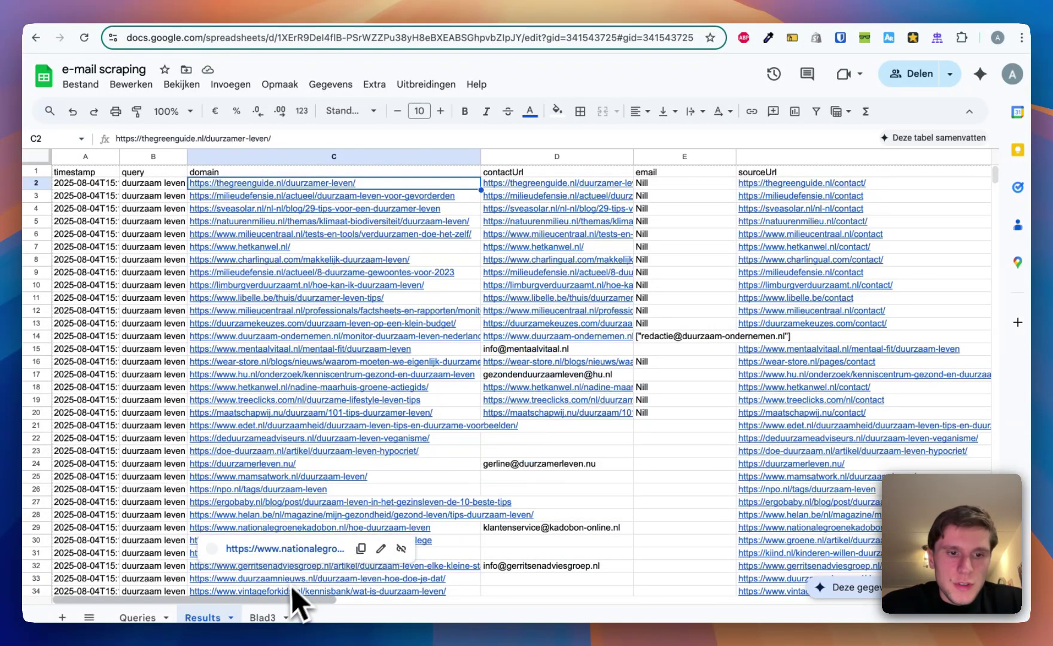
Clear all existing data from the Blad3 sheet of the e-mail scraping spreadsheet.
click(261, 619)
click(37, 158)
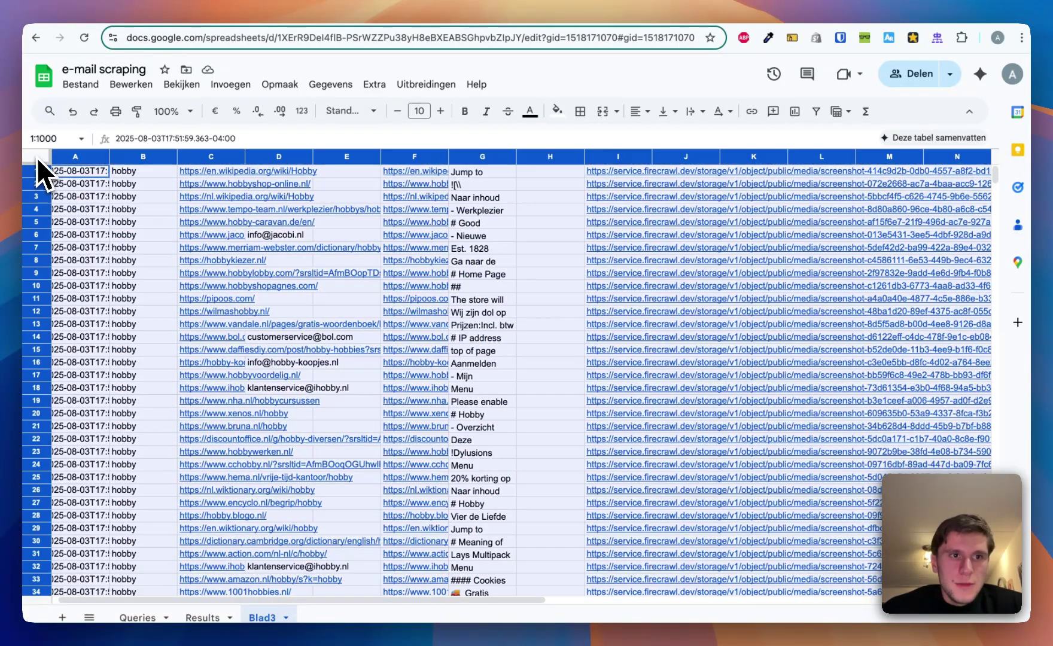
key(Delete)
Copy the header cells A1:I1 from the Results sheet into row 1 of Blad3 and rename that sheet Contactpage.
click(201, 619)
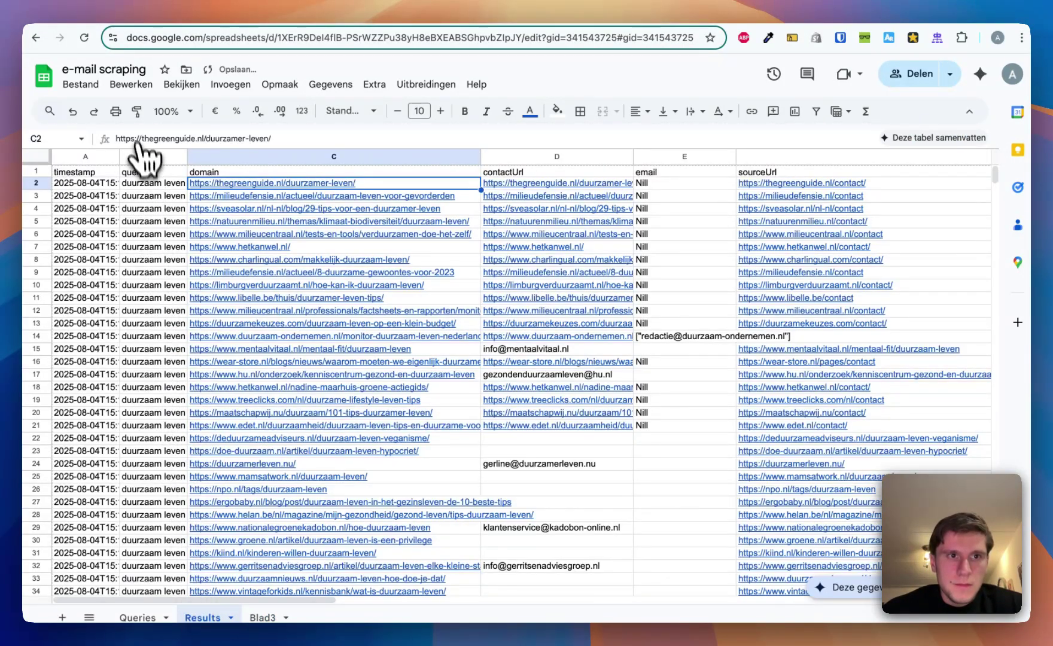
click(85, 171)
key(ctrl+shift+Right)
key(ctrl+c)
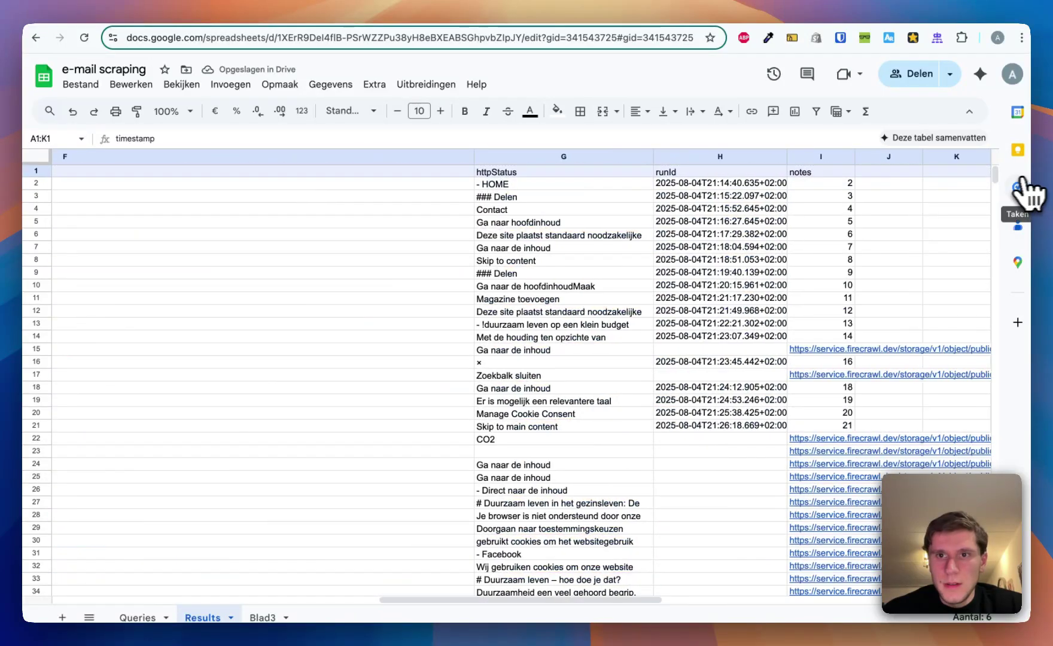
shift+click(837, 173)
scroll(658, 317, left, 15)
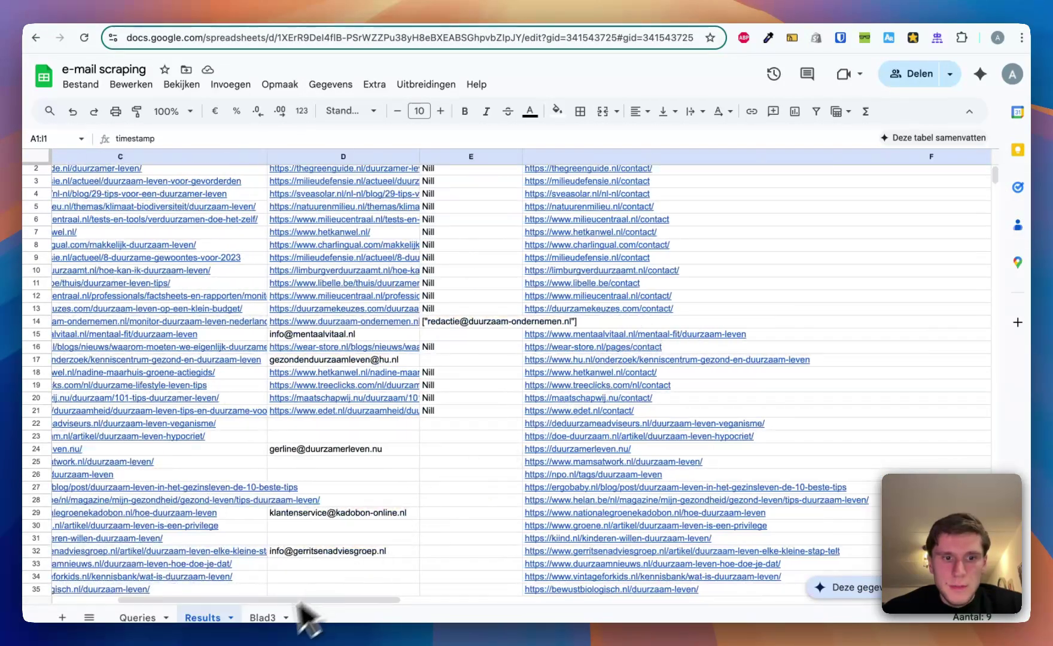
click(262, 617)
key(ctrl+v)
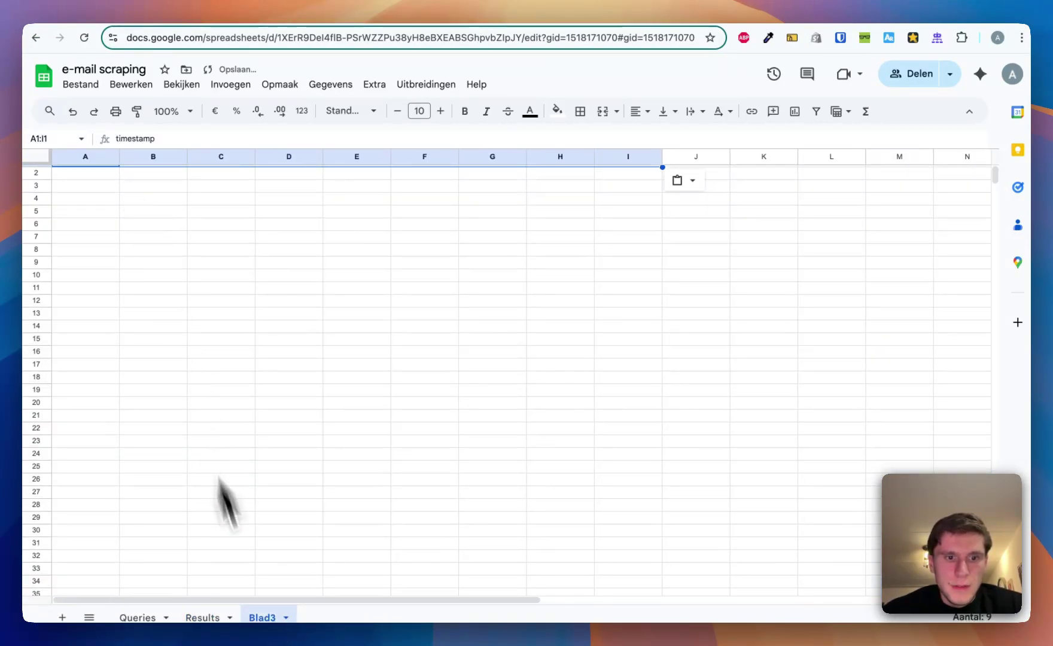
mouse_move(263, 627)
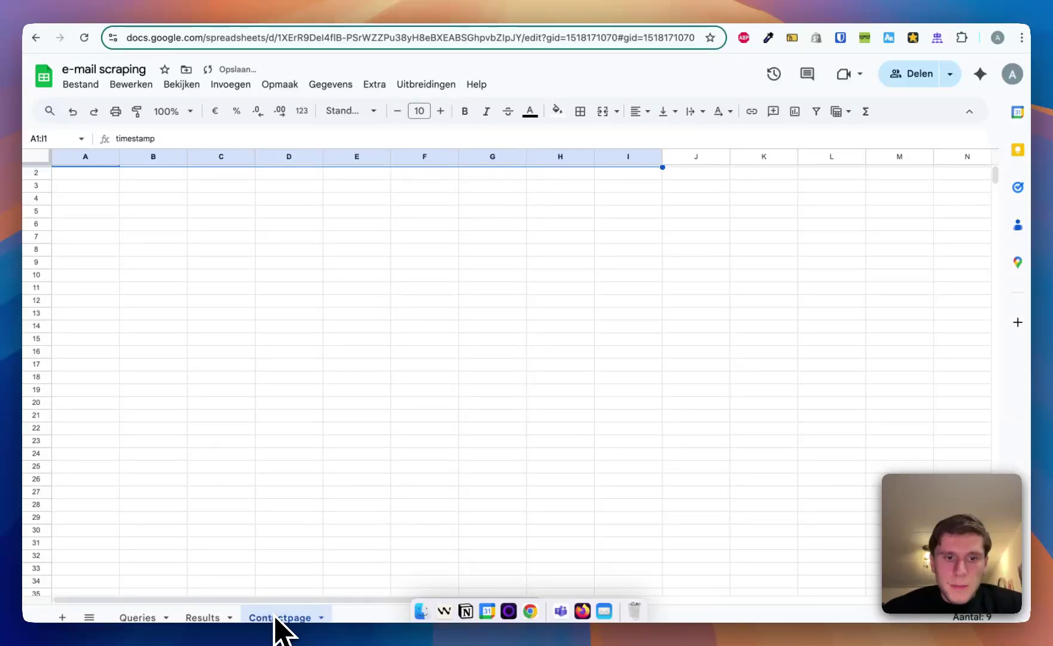
Copy the sourceUrl links F2:F13 from the Results sheet into the domain column of Contactpage, starting at C2.
click(202, 618)
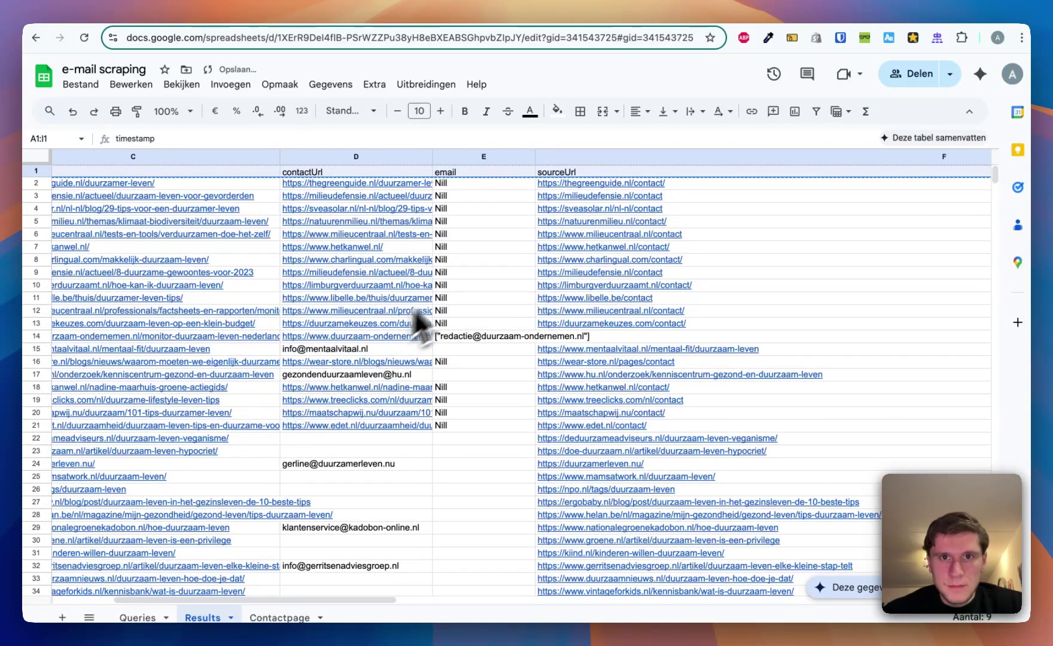
drag(575, 183, 673, 326)
key(cmd+c)
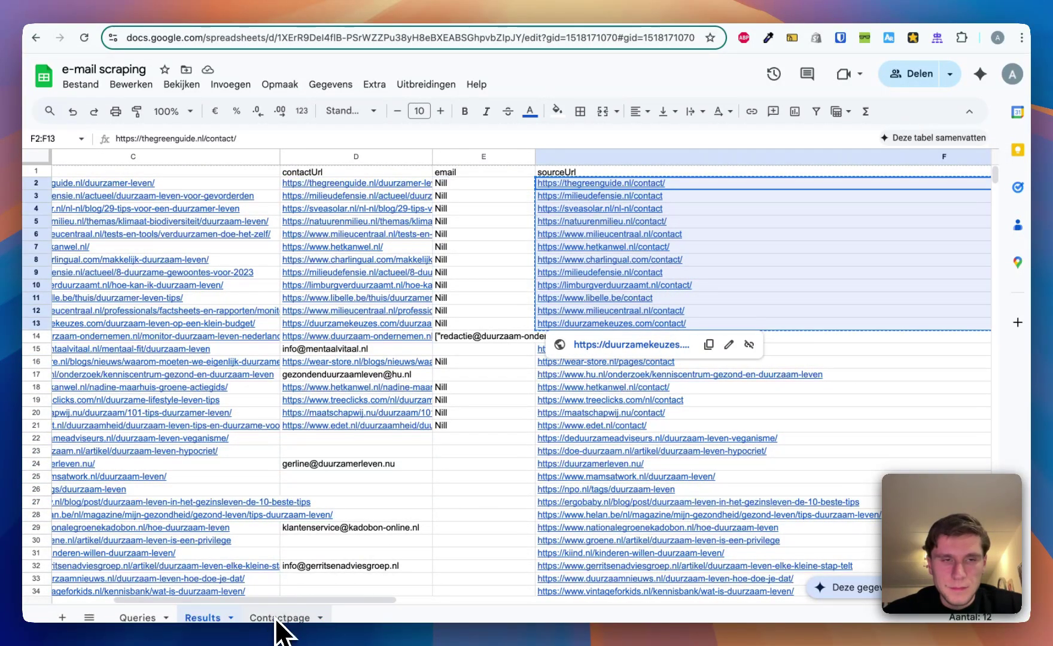
click(279, 618)
click(234, 185)
key(cmd+v)
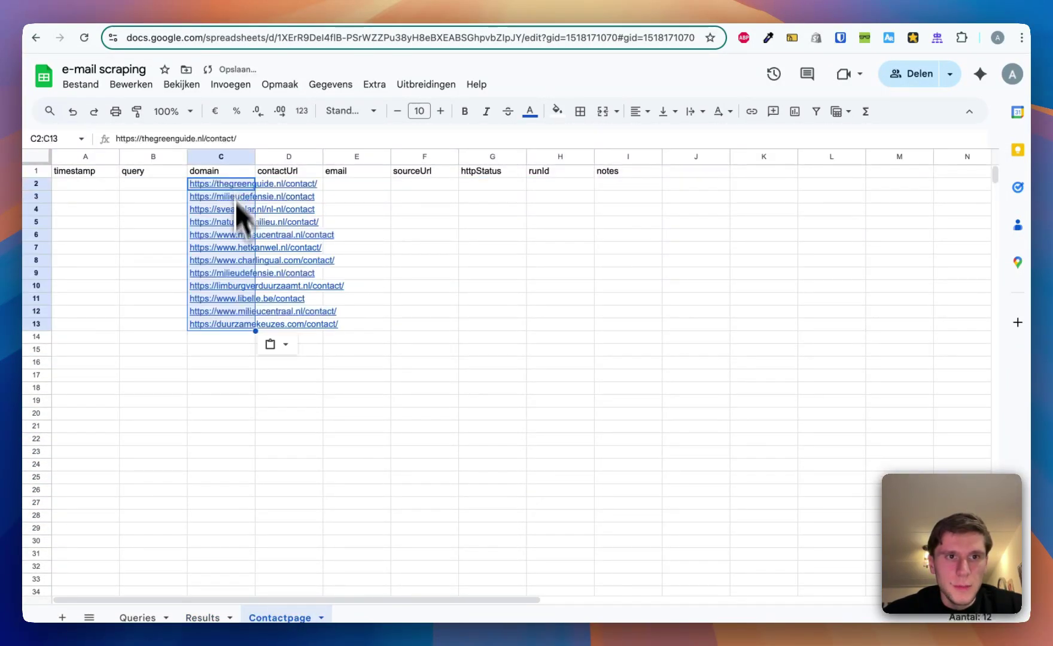
Copy the range A2:F13 from the Results sheet and paste it into Contactpage starting at cell A2.
click(203, 622)
scroll(246, 439, left, 5)
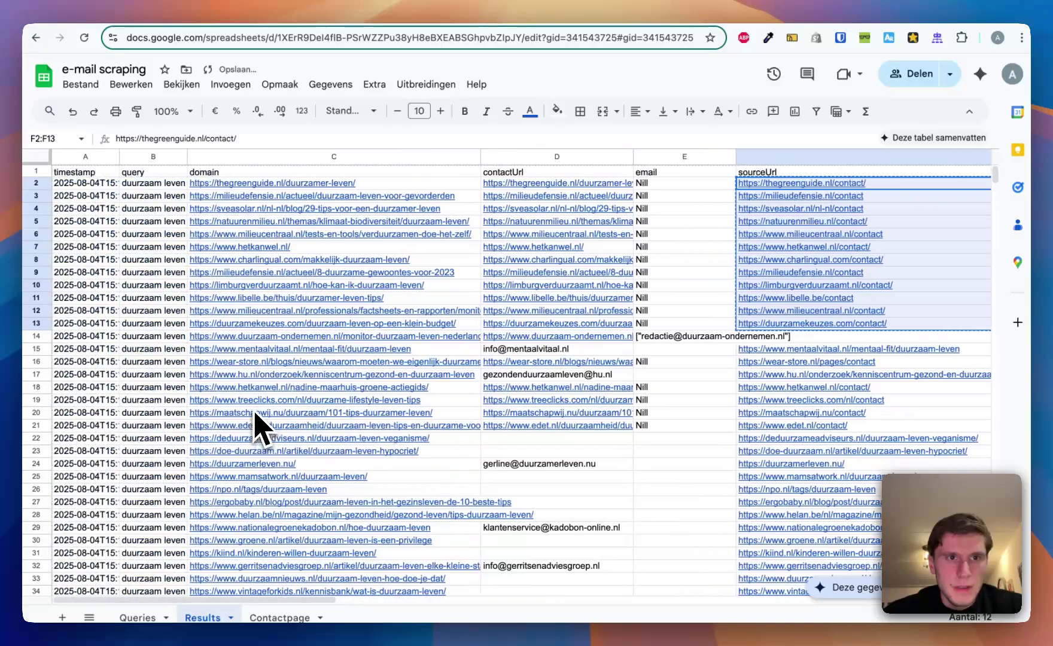
scroll(247, 382, left, 1)
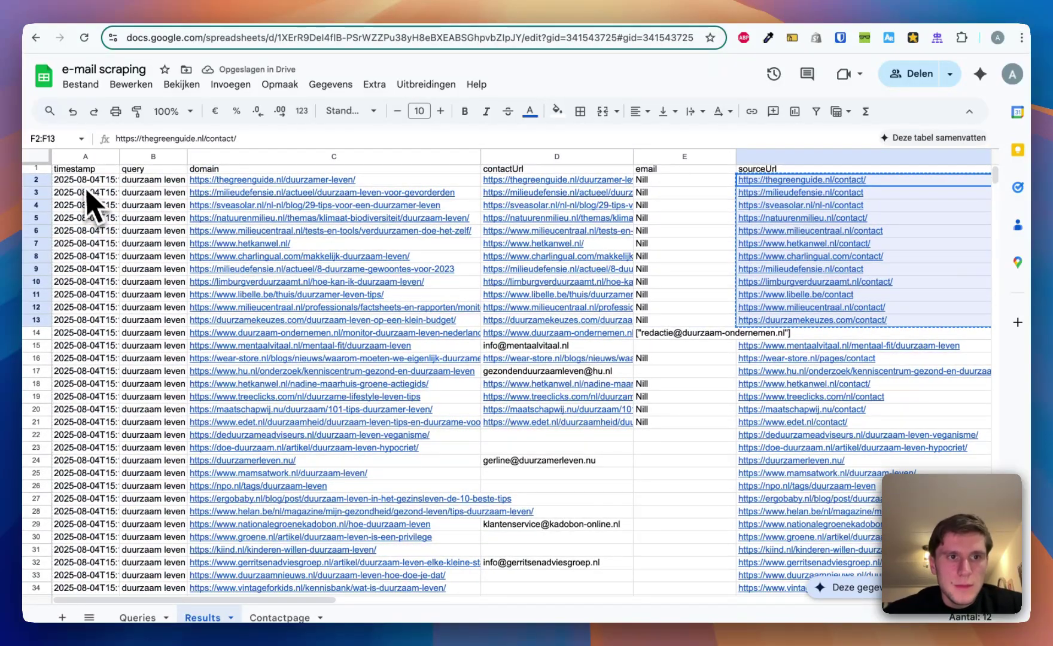
drag(84, 183, 153, 282)
scroll(299, 329, up, 2)
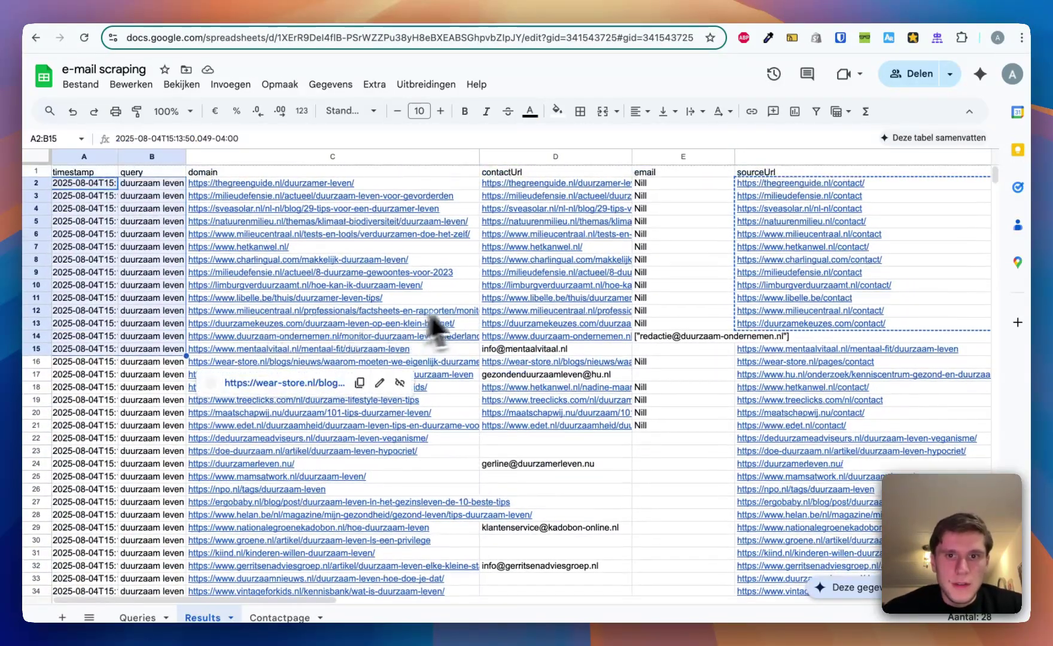
click(454, 298)
drag(57, 183, 935, 329)
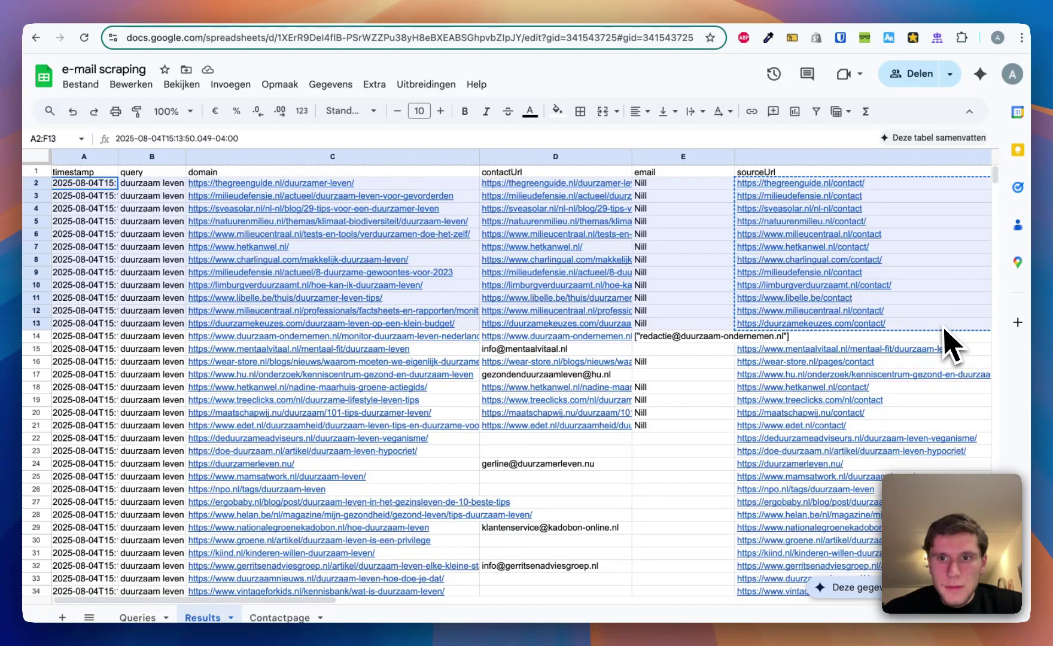
click(279, 617)
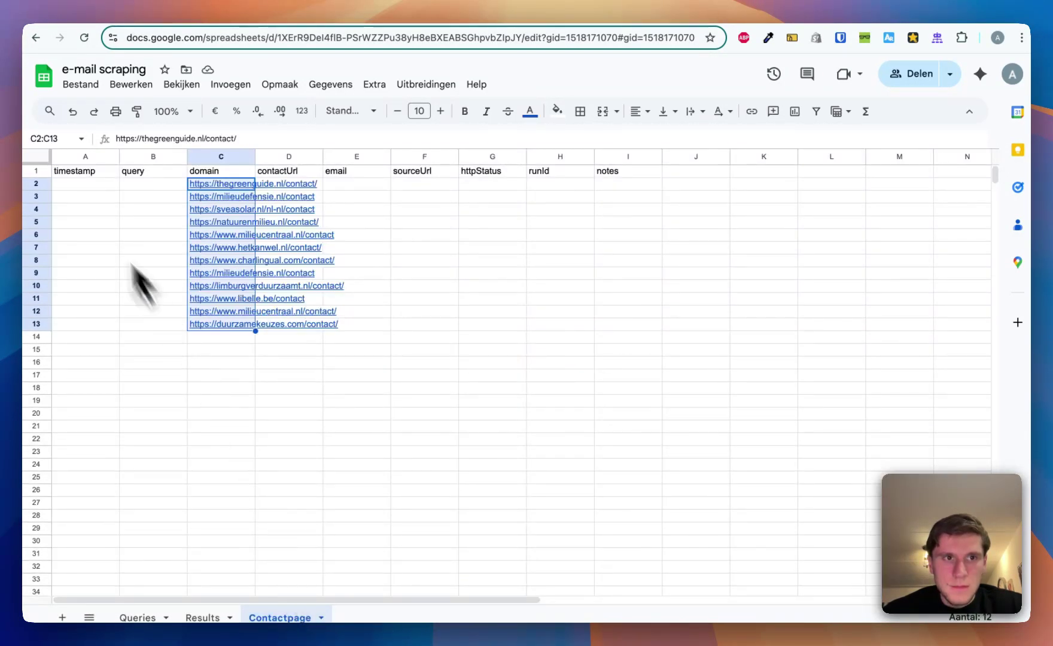
click(84, 183)
key(super+v)
Fit the contactUrl column's width to its contents and clear the email cells E2:E13 in Contactpage.
click(310, 198)
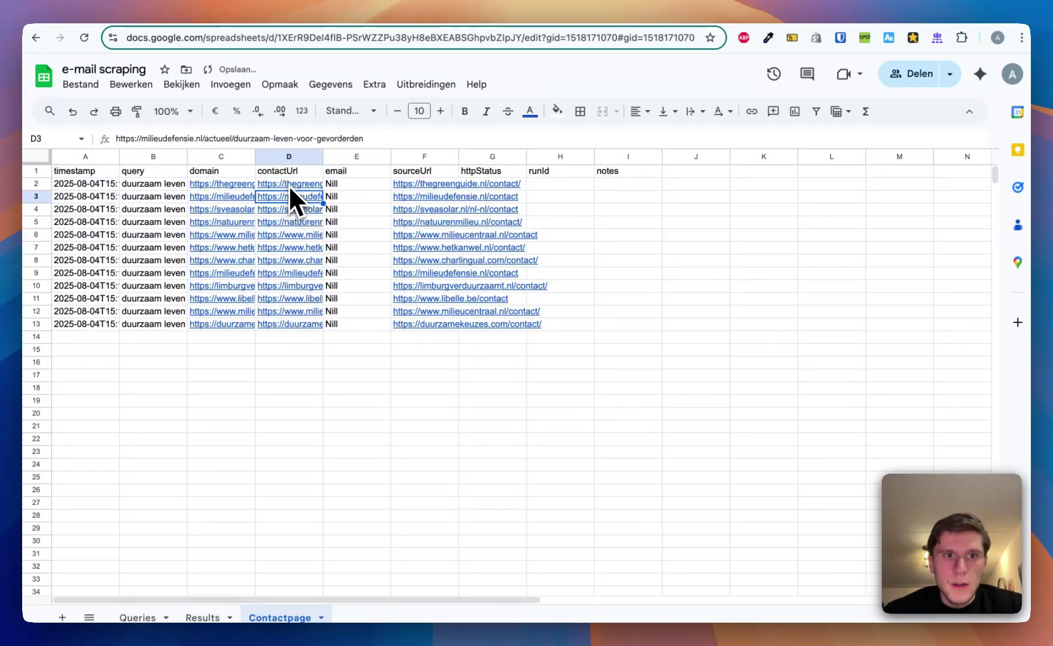
drag(289, 184, 292, 280)
drag(297, 325, 298, 324)
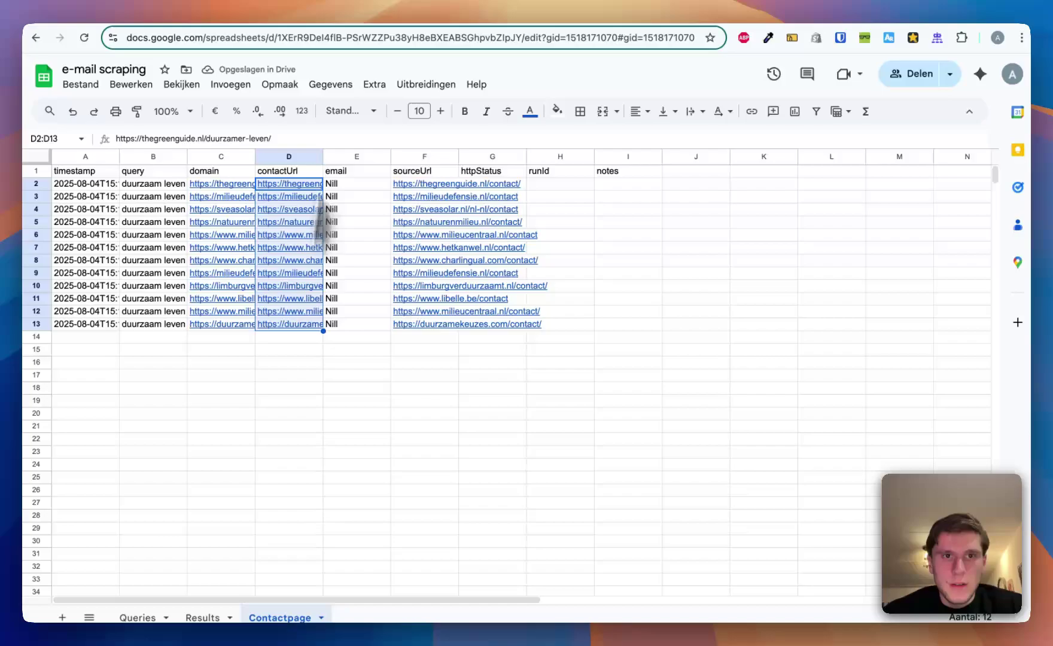
double_click(323, 156)
drag(674, 185, 675, 329)
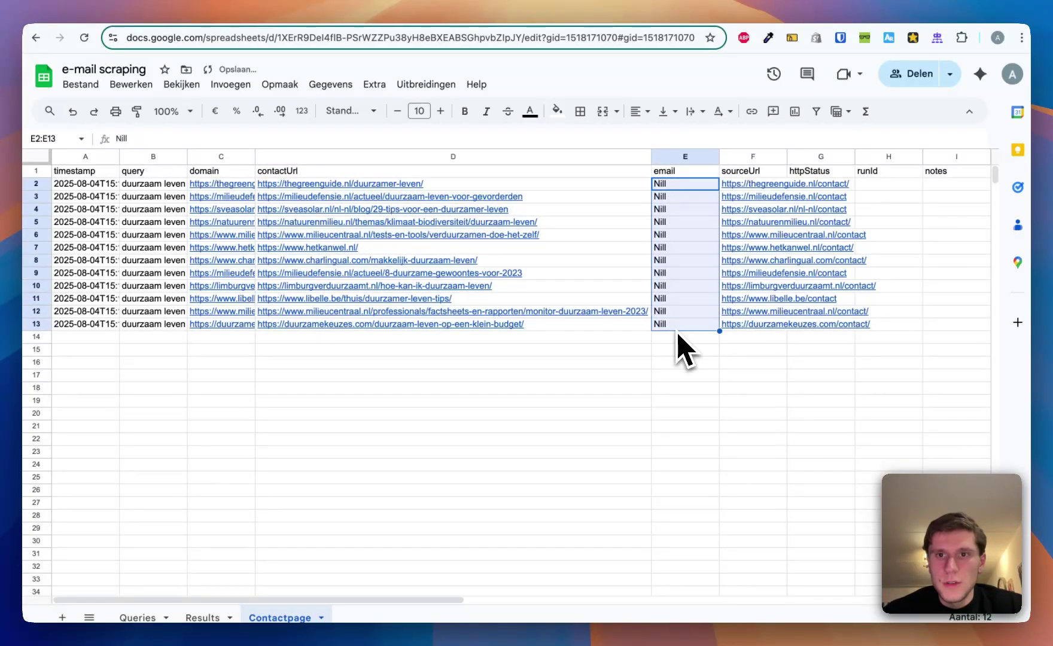
key(Delete)
Move the sourceUrl links F2:F13 into the contactUrl cells D2:D13 and paste them over the domain cells C2:C13 as well.
drag(751, 189, 759, 326)
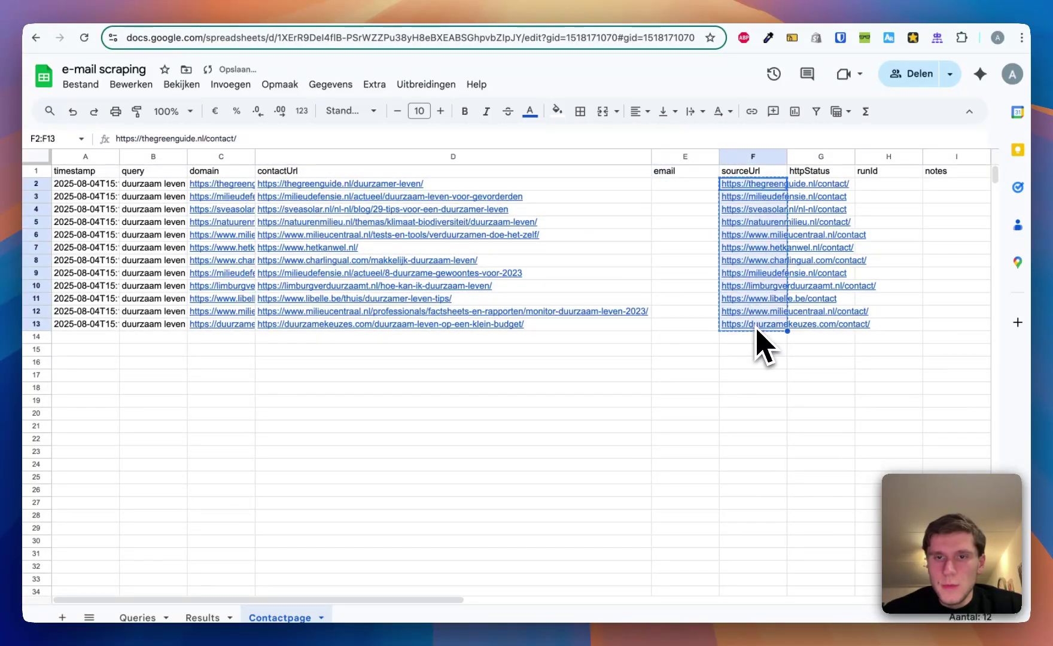
key(Delete)
click(297, 188)
key(ctrl+v)
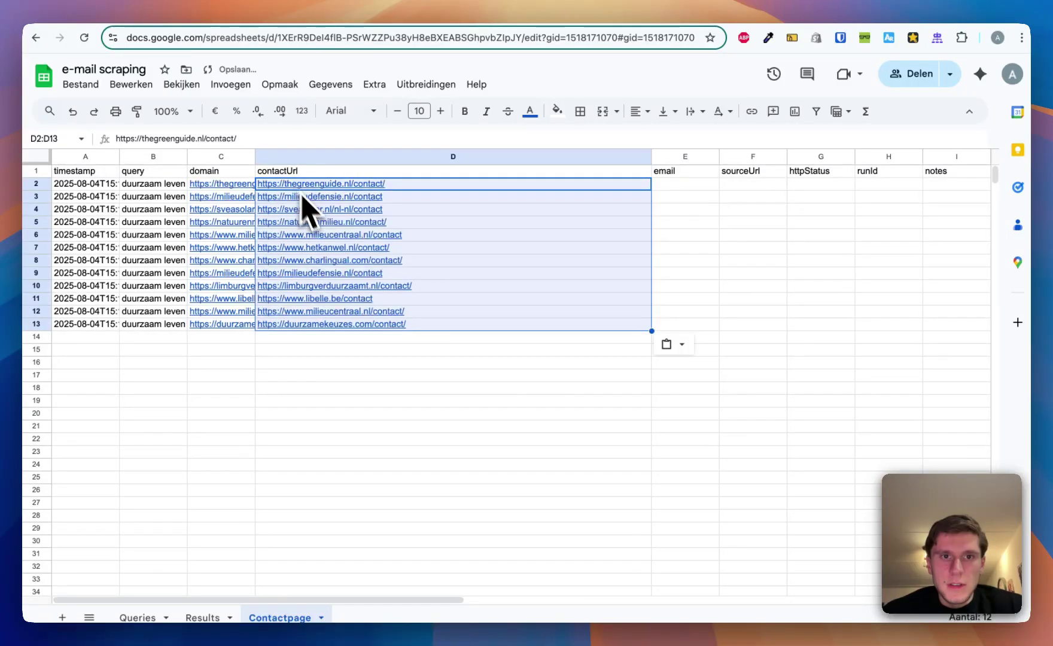
click(350, 362)
click(243, 185)
key(ctrl+v)
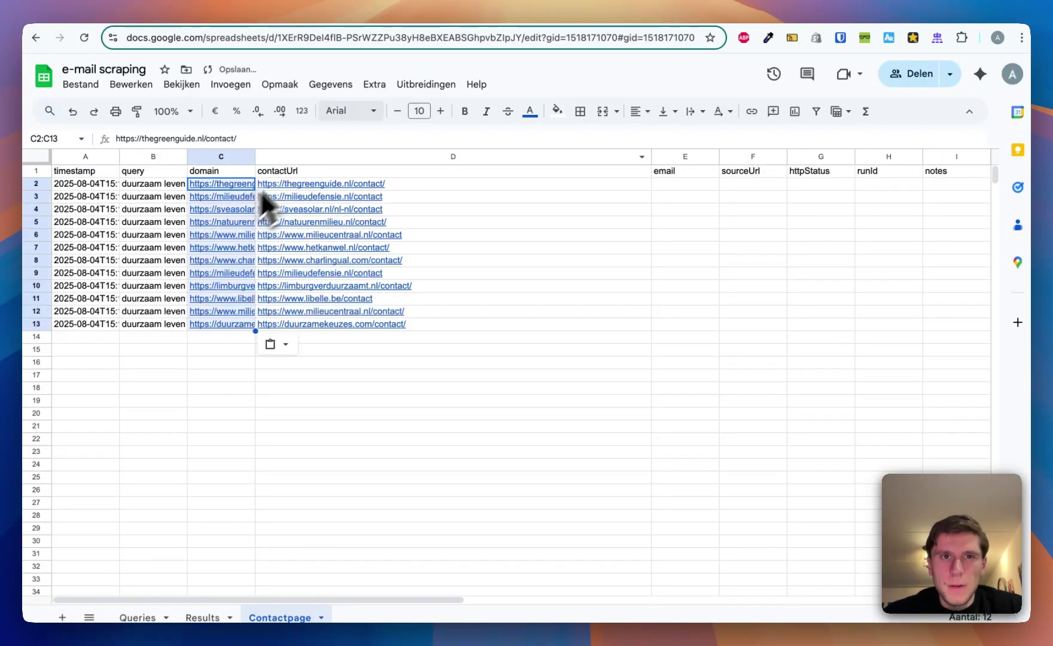
In n8n's Contact pagina scraper workflow, set the Get row(s) in sheet node to the Contactpage sheet, execute it and close it.
click(480, 33)
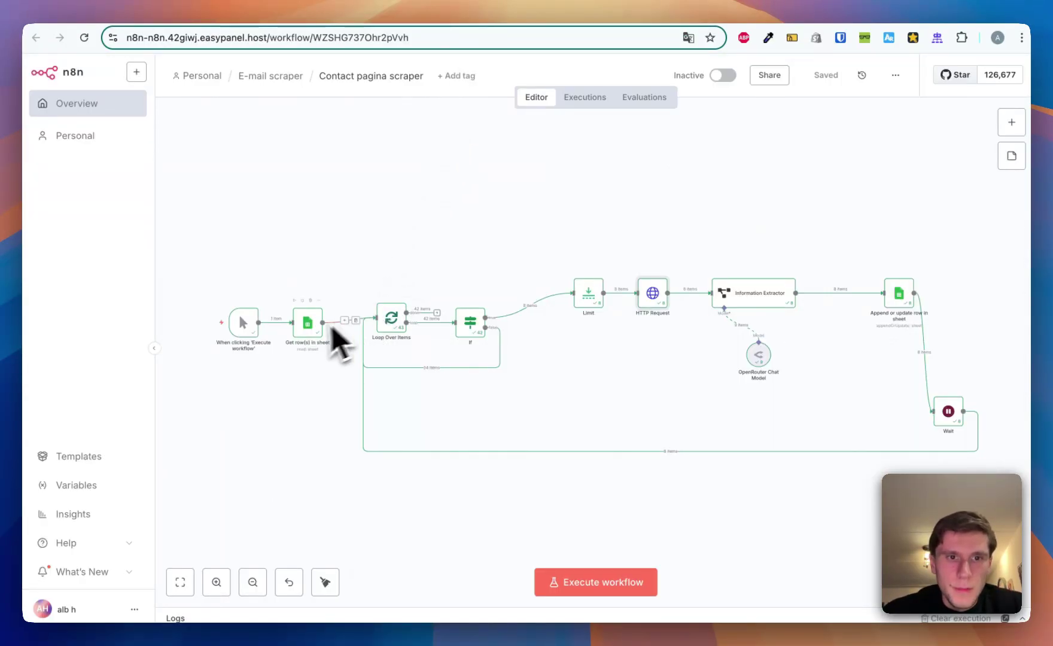
double_click(307, 334)
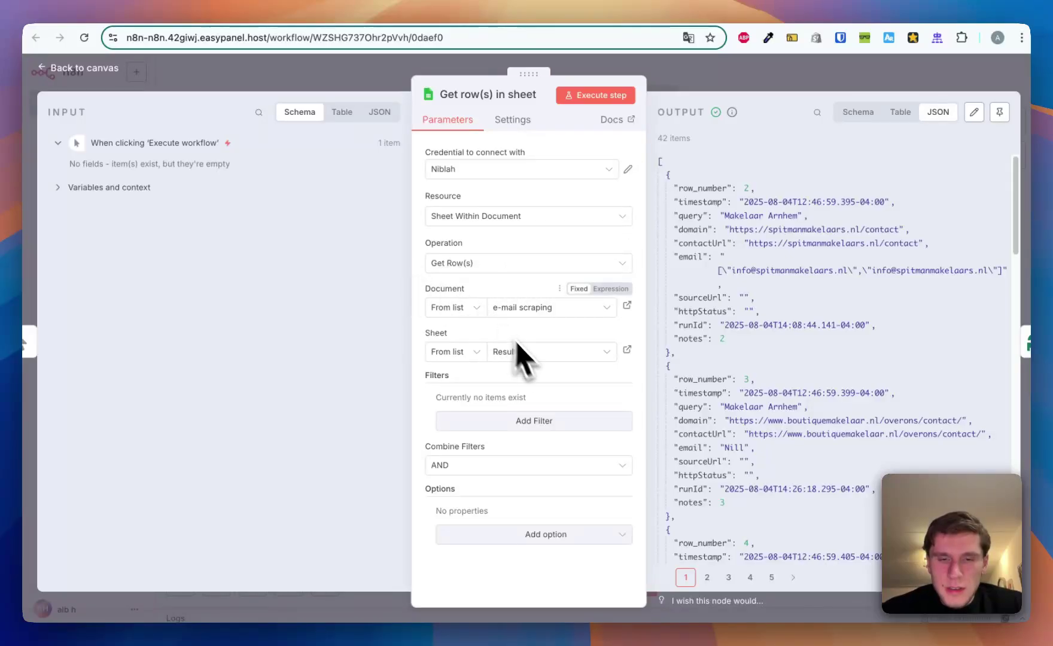
click(532, 361)
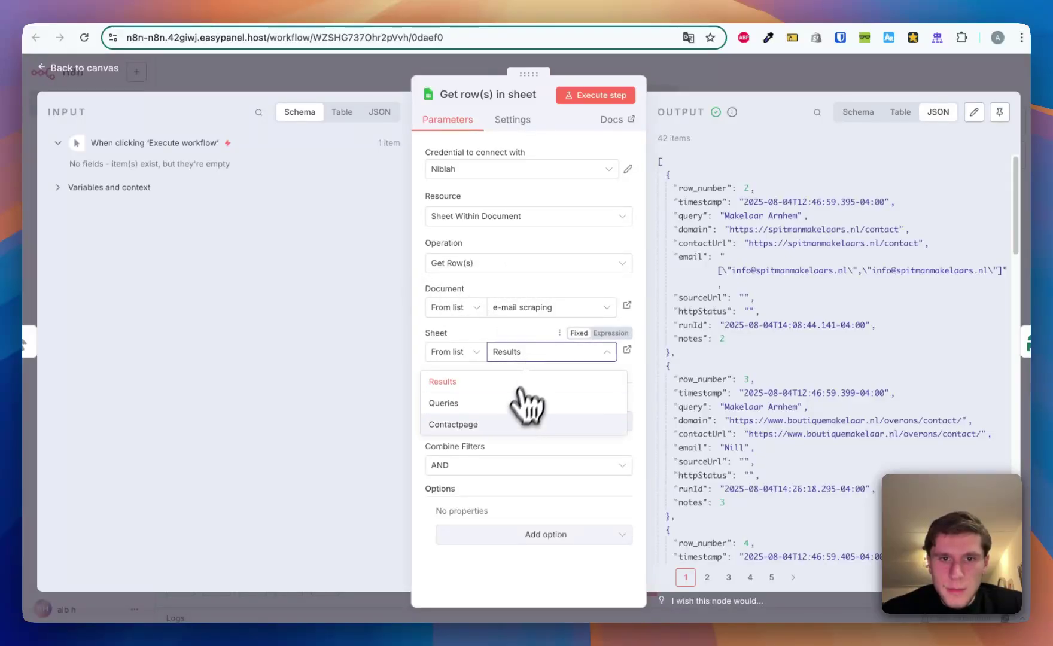
click(503, 425)
click(604, 97)
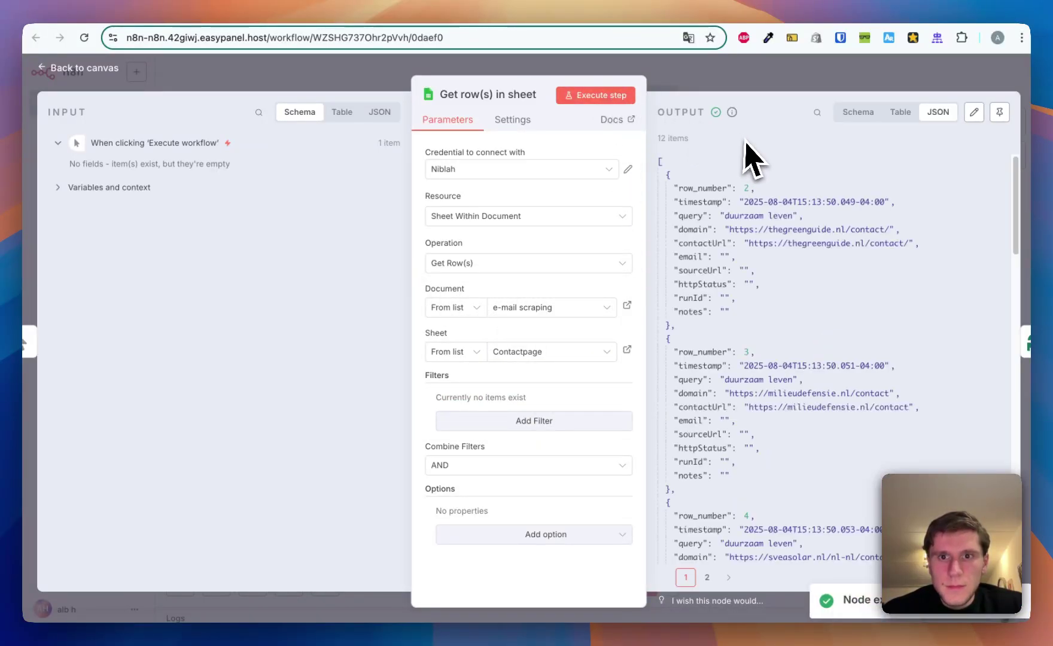
click(744, 85)
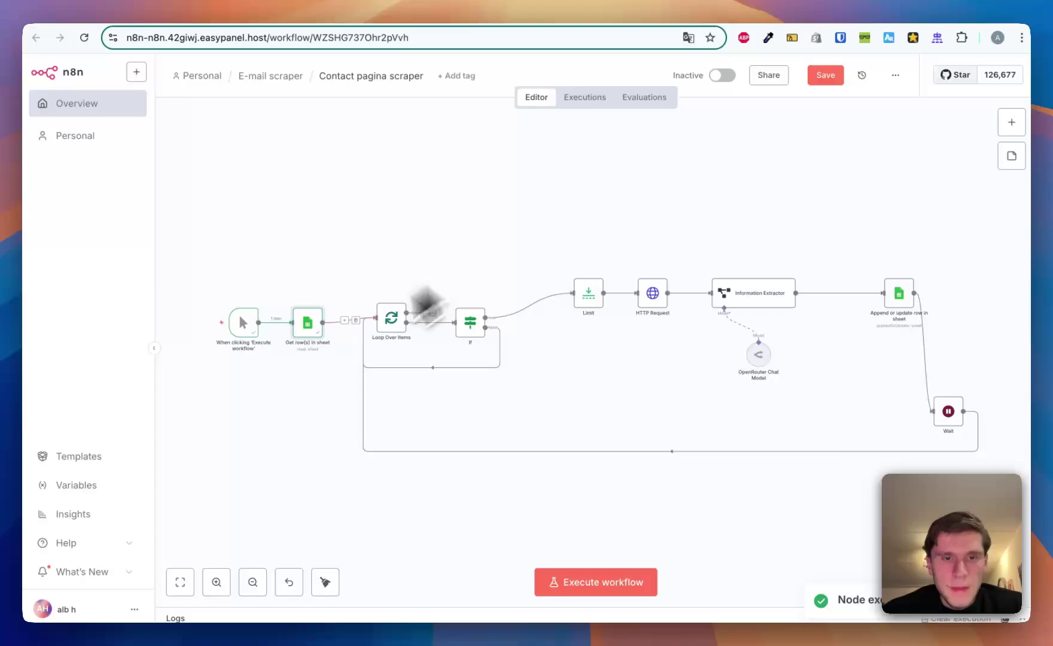
Open the If node and check its is-empty conditions on runId, contactUrl and email.
double_click(479, 327)
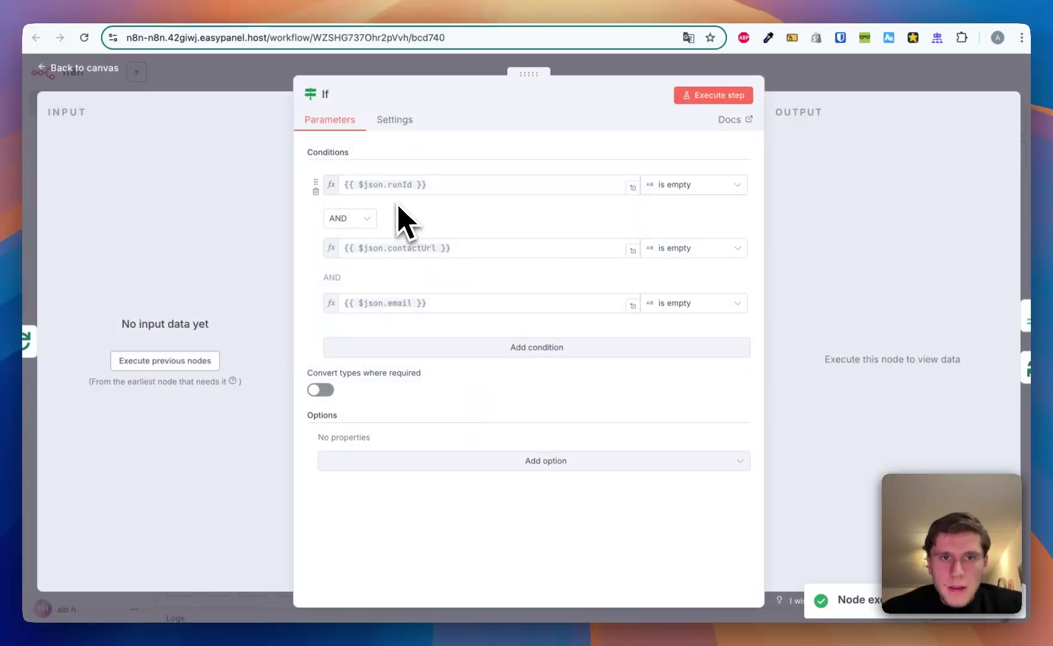
key(ctrl+Tab)
key(ctrl+Tab)
key(ctrl+Tab)
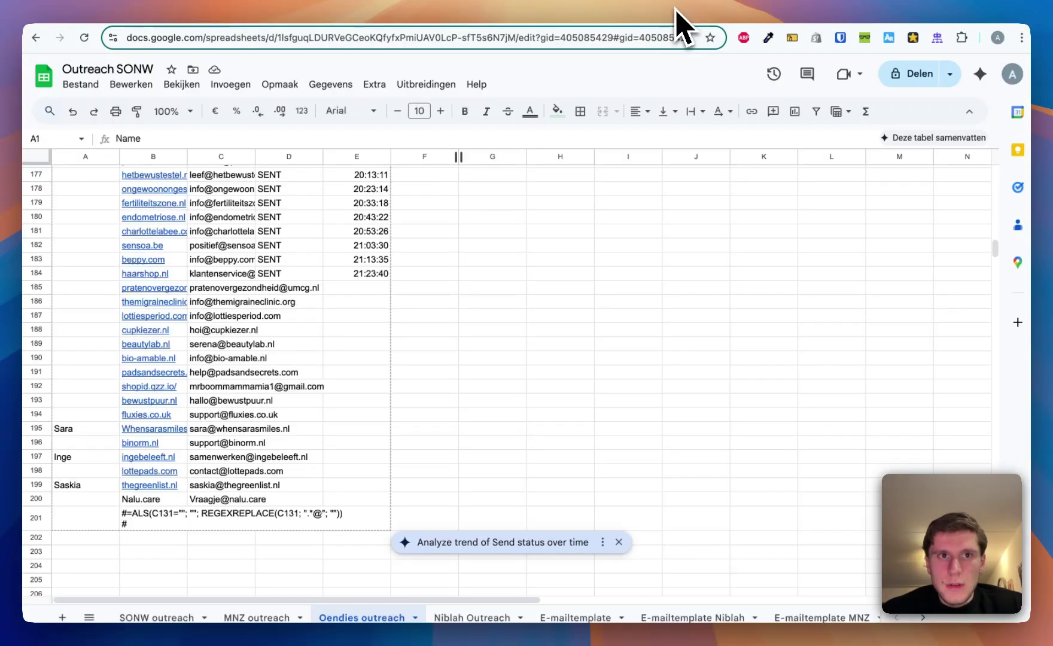
key(ctrl+Tab)
key(ctrl+Tab)
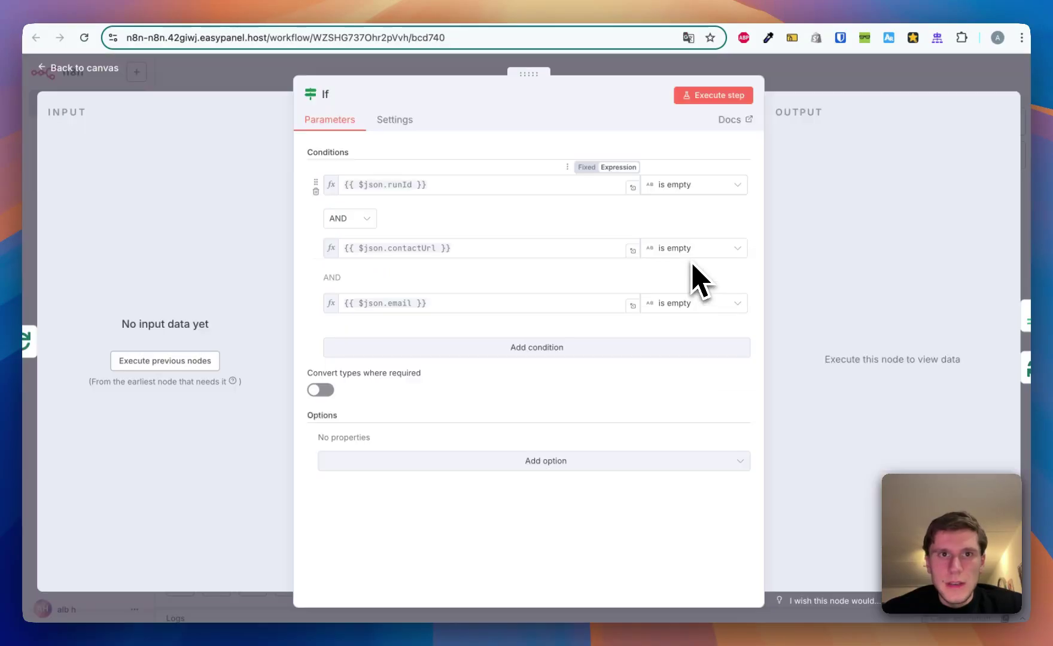
Return to the e-mail scraping spreadsheet and clear the contactUrl cells D2:D13 in Contactpage.
key(ctrl+shift+Tab)
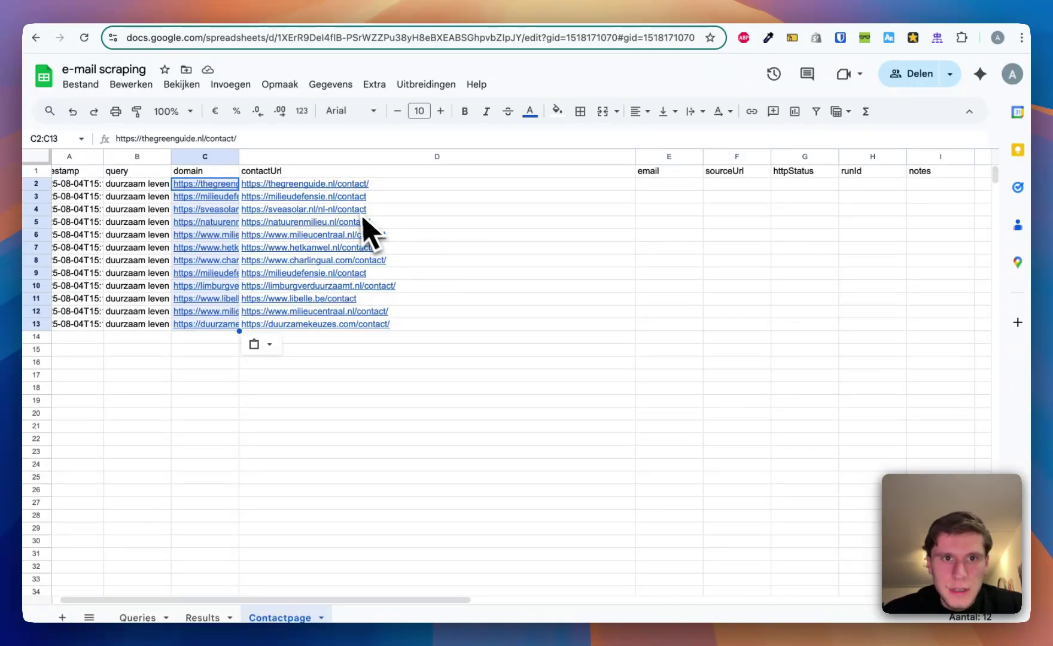
drag(371, 189, 372, 329)
key(Delete)
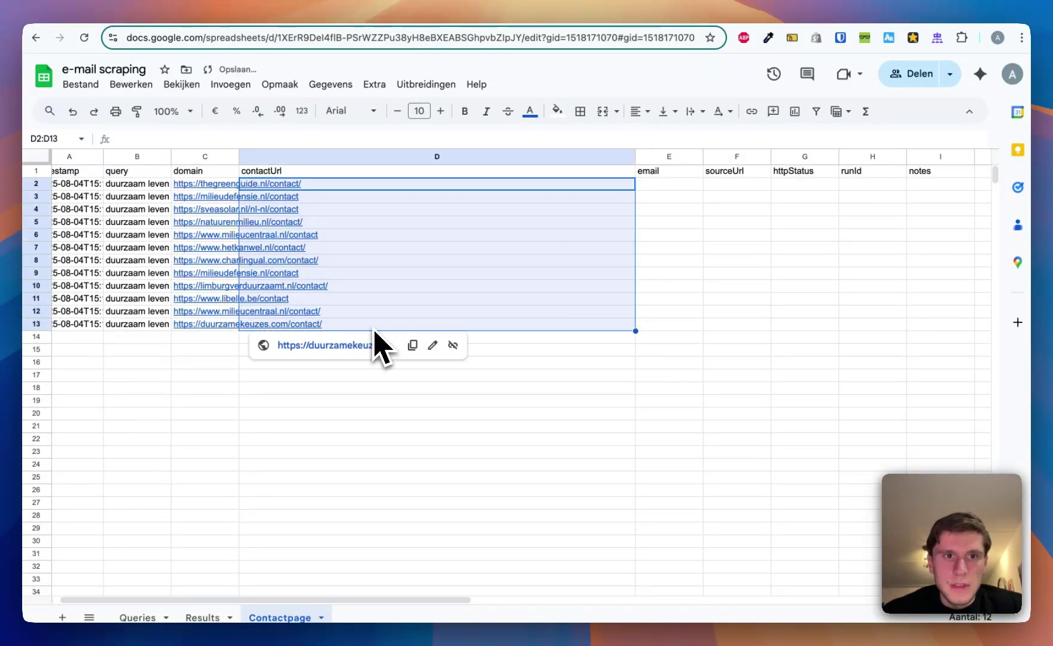
Select the domain links C2:C13 in Contactpage, then return to the n8n workflow and close the If node.
click(224, 187)
key(ctrl+shift+Down)
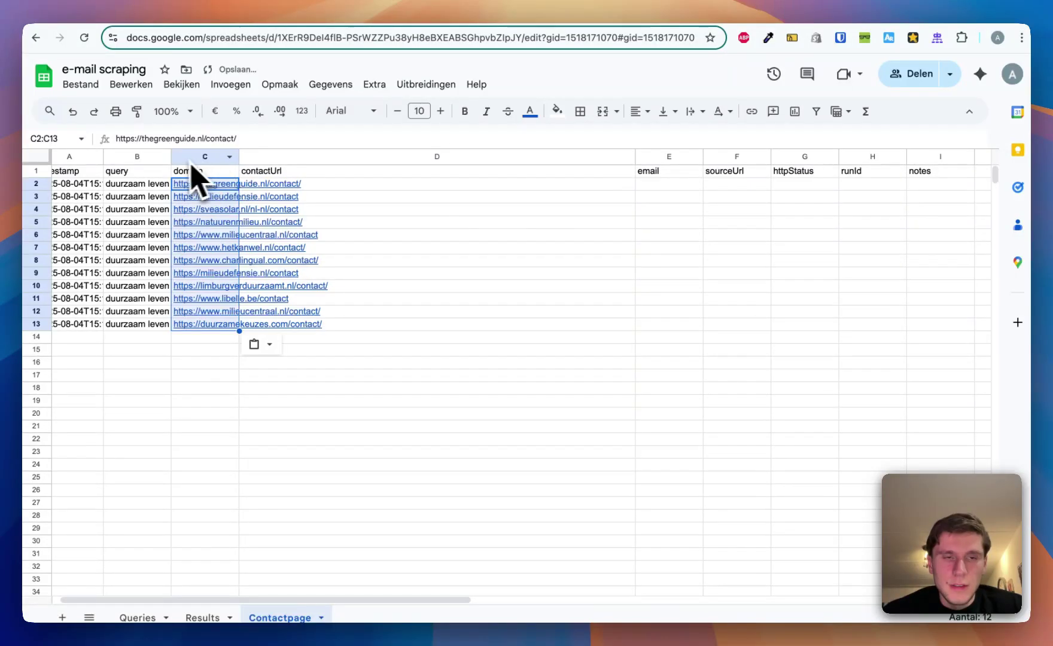
key(ctrl+Tab)
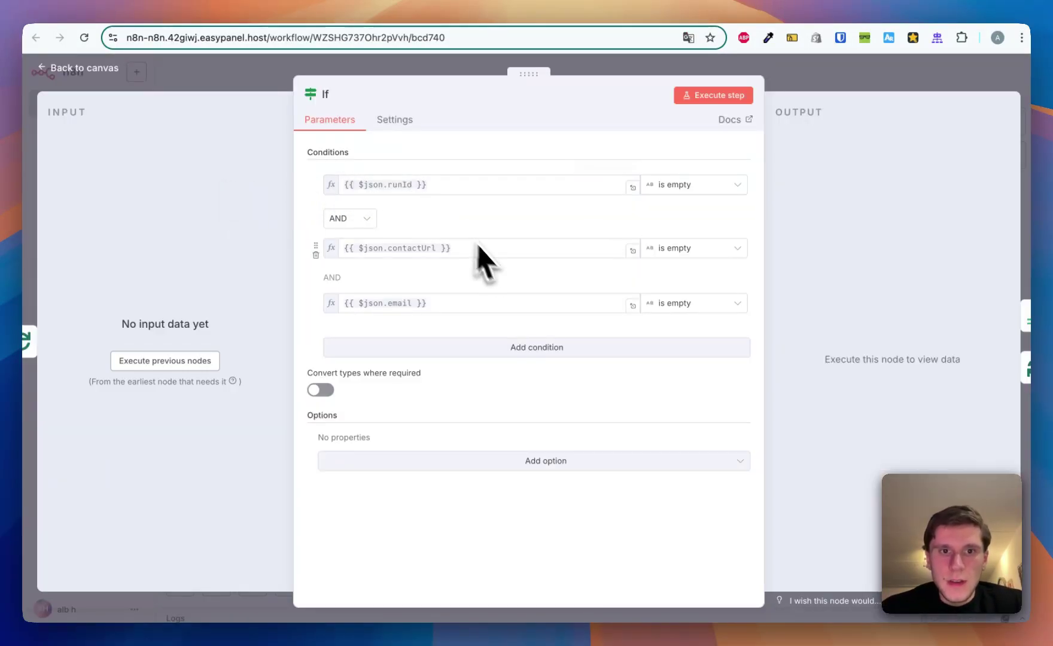
key(ctrl+shift+Tab)
key(ctrl+Tab)
key(Escape)
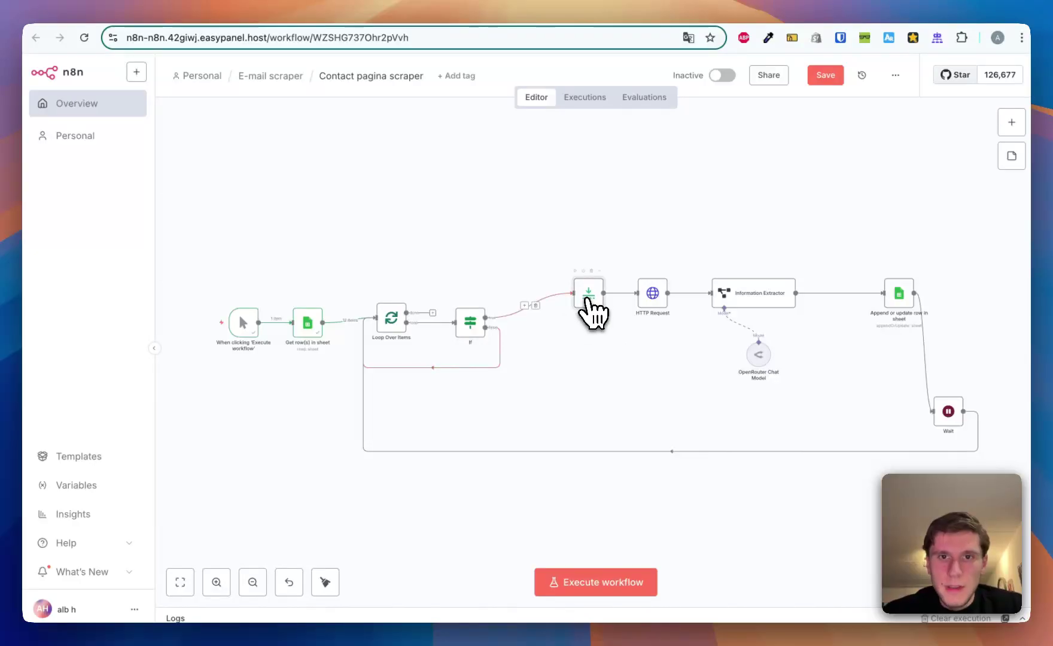
Open the Limit, HTTP Request and Information Extractor nodes one after another to check their settings, closing each.
double_click(592, 307)
key(Escape)
double_click(661, 302)
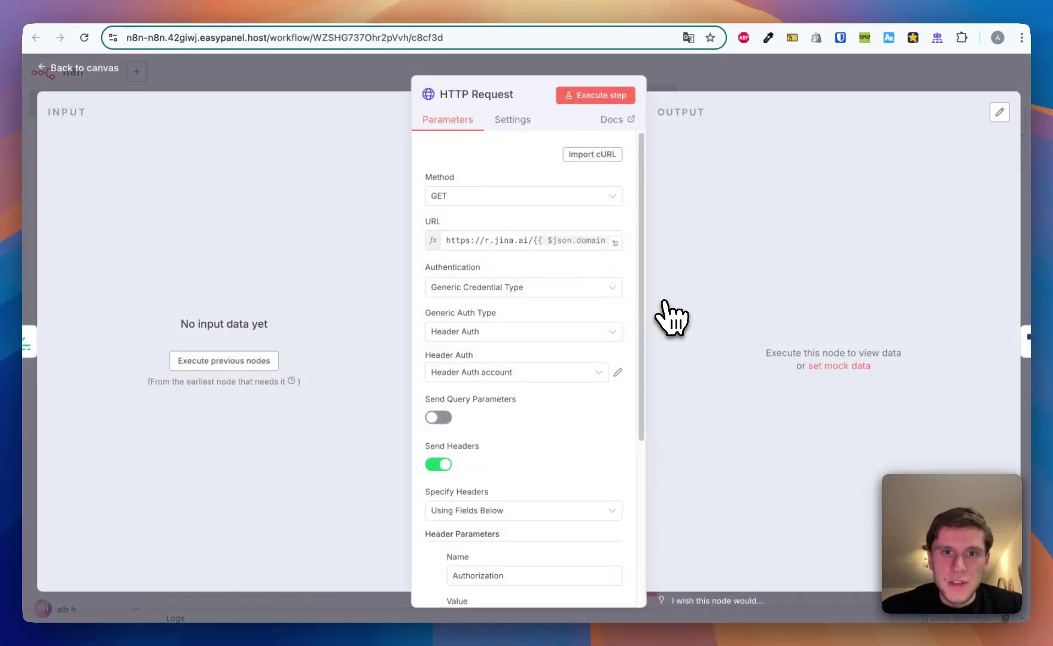
key(Escape)
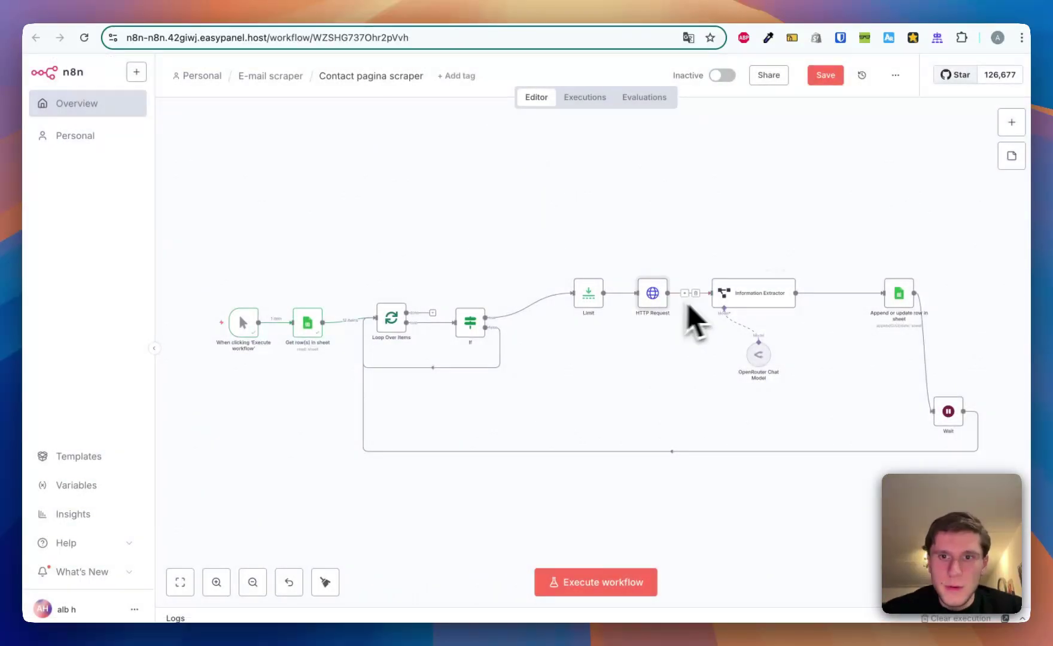
double_click(767, 310)
key(Escape)
Set the Append or update row in sheet node to write to the Contactpage sheet and close it.
double_click(902, 308)
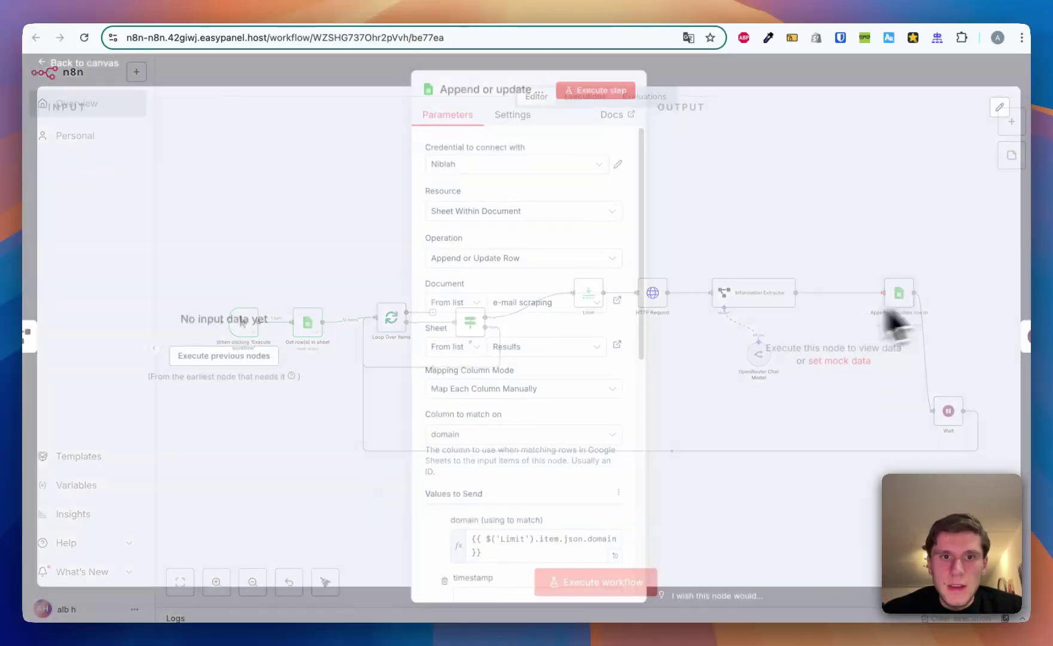
scroll(514, 365, down, 2)
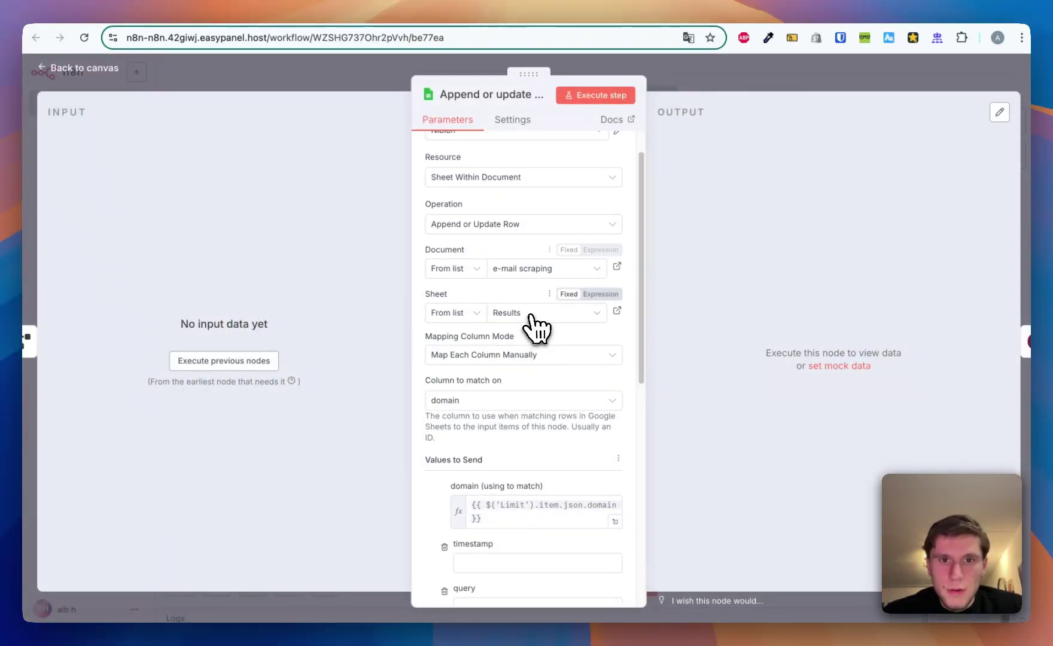
click(537, 317)
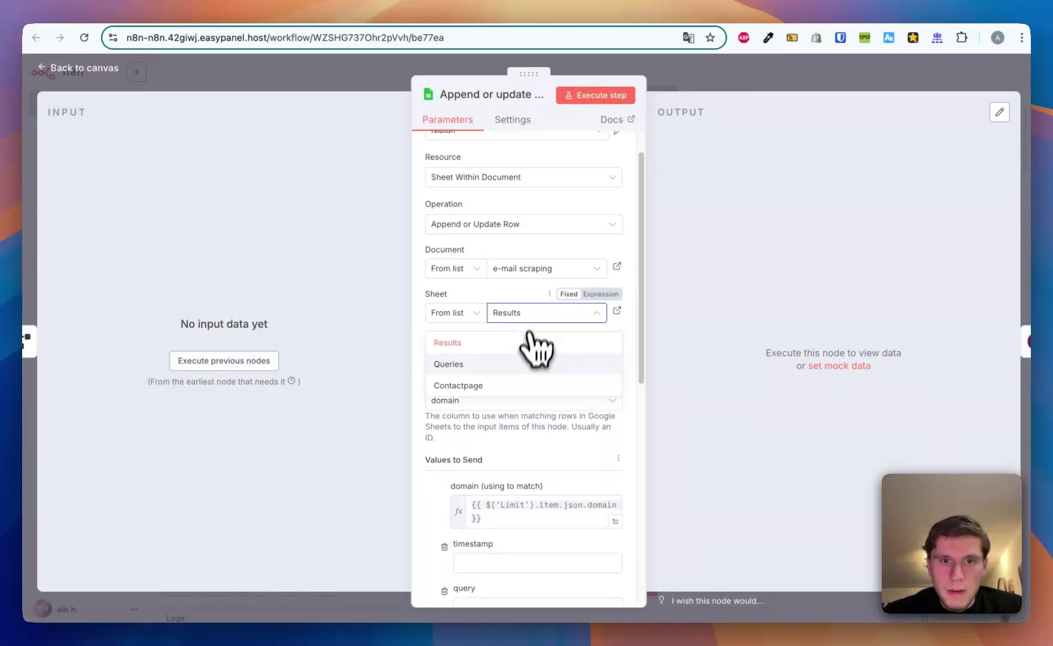
click(519, 385)
scroll(541, 387, down, 2)
key(Escape)
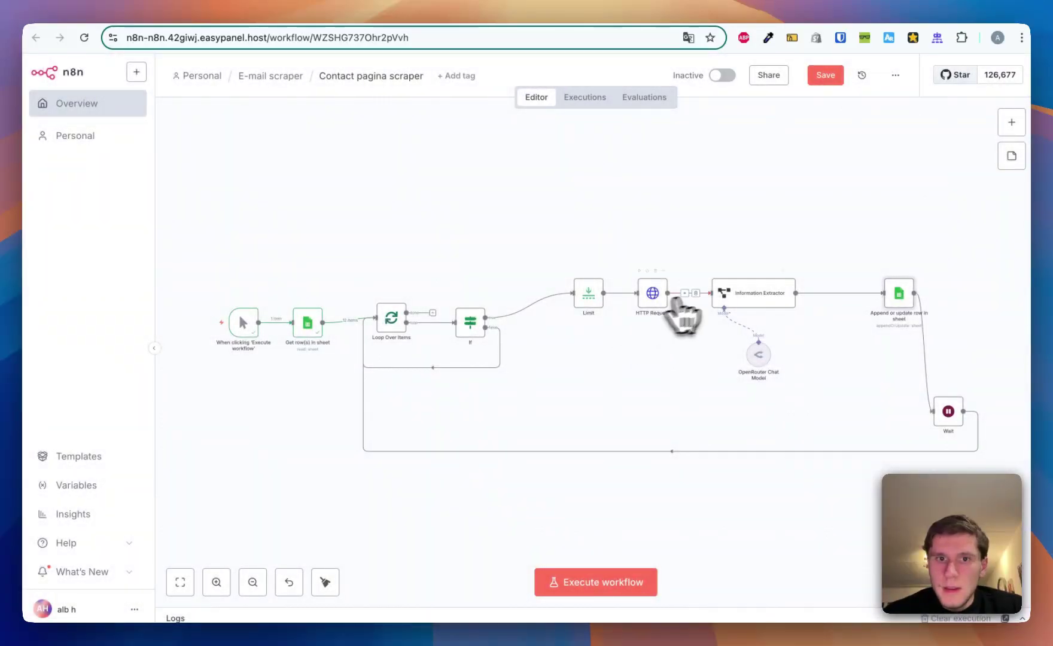
Check the column mappings in the Append or update row in sheet node and execute the Contact pagina scraper workflow.
double_click(898, 296)
scroll(547, 406, down, 5)
scroll(547, 407, down, 5)
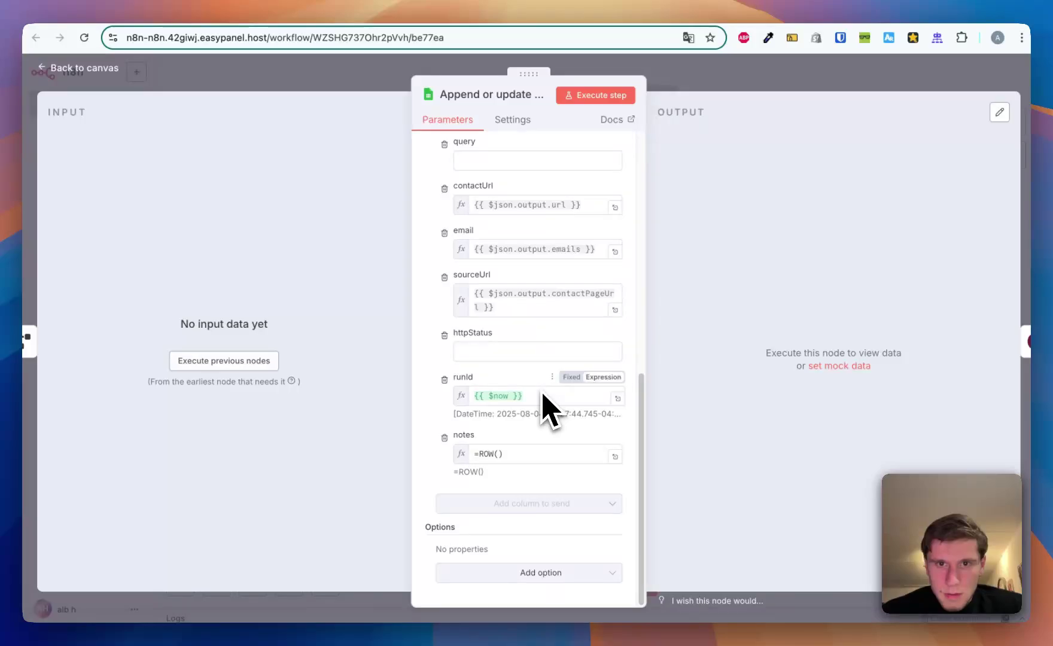
scroll(548, 407, up, 10)
key(Escape)
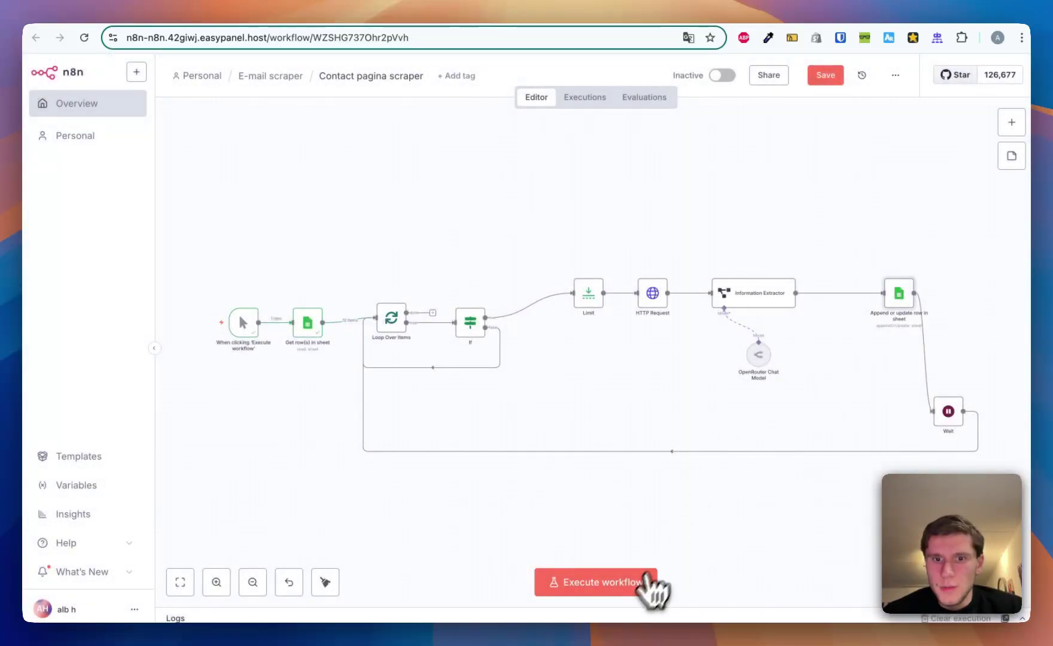
click(640, 583)
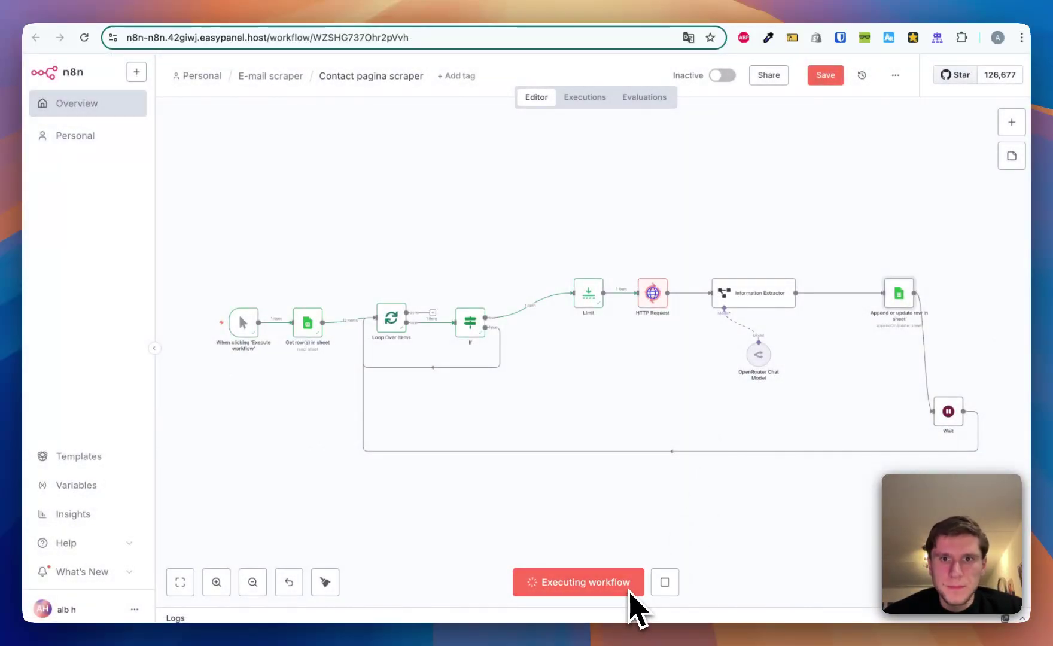
Widen the domain column C in the Contactpage sheet to fit its full links, then return to the running workflow.
key(super+grave)
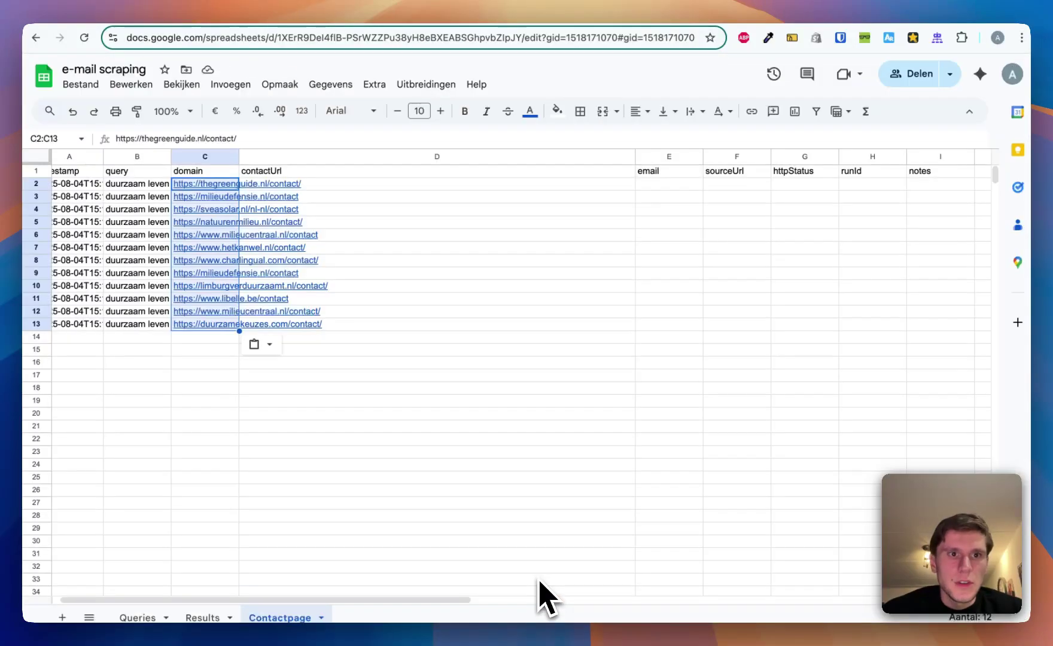
click(447, 353)
key(super+grave)
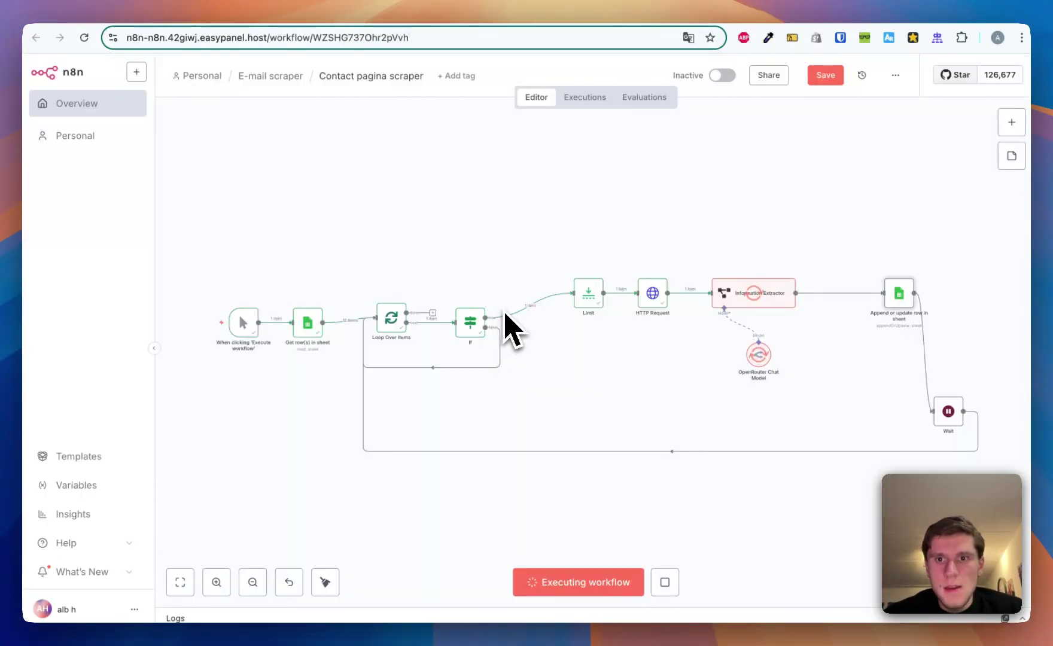
key(super+grave)
scroll(505, 314, left, 1)
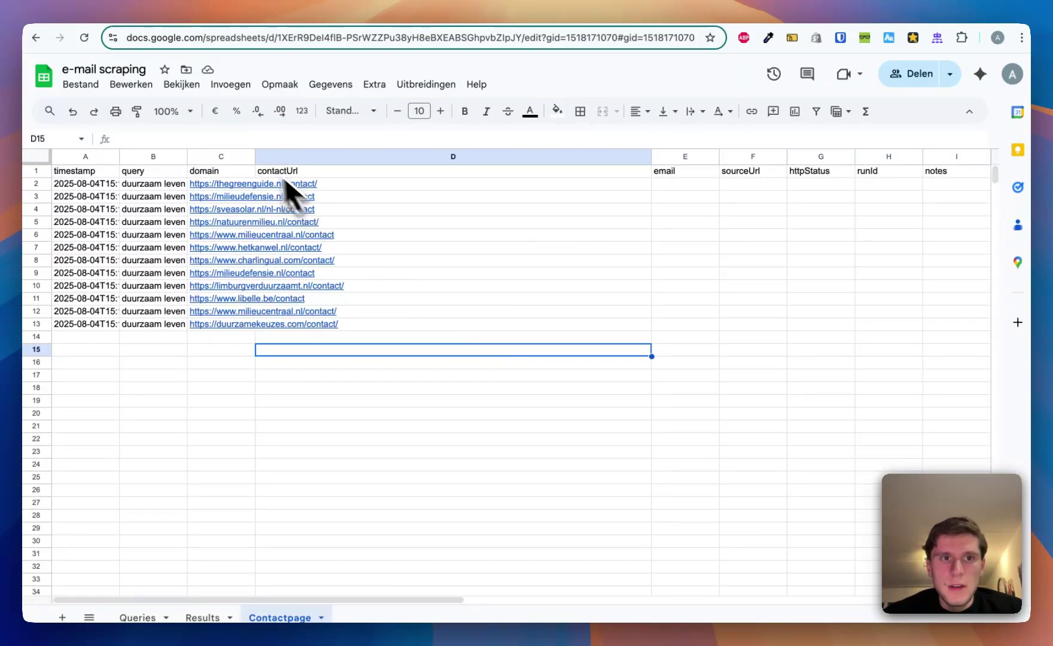
drag(255, 156, 347, 156)
key(super+grave)
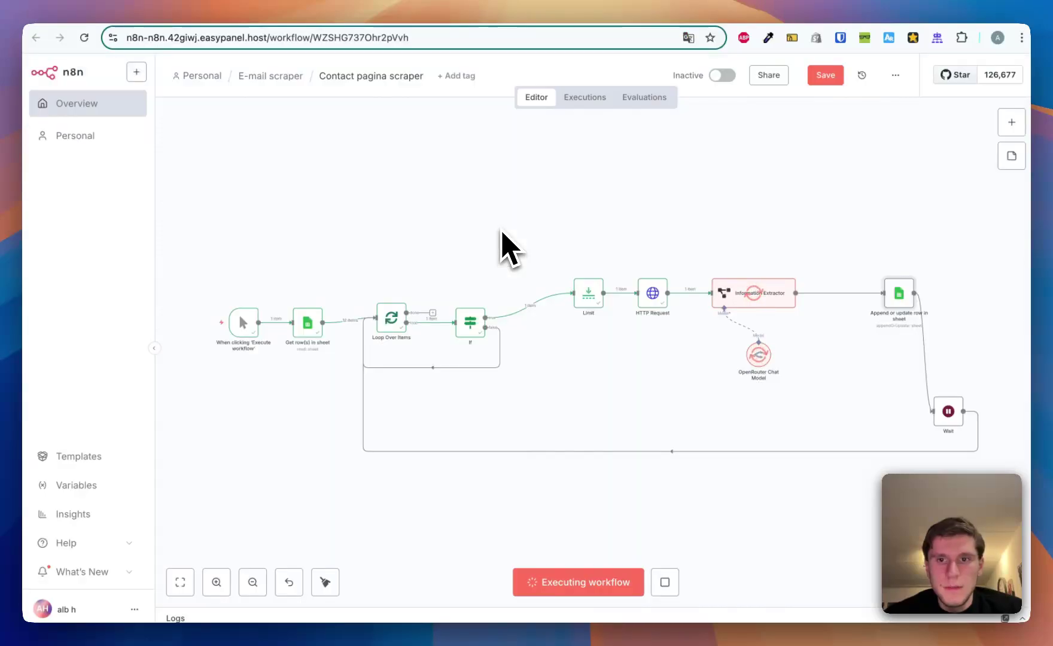
Alternate between the Contactpage sheet and the running n8n workflow to monitor the scraping of the first contact page.
key(super+grave)
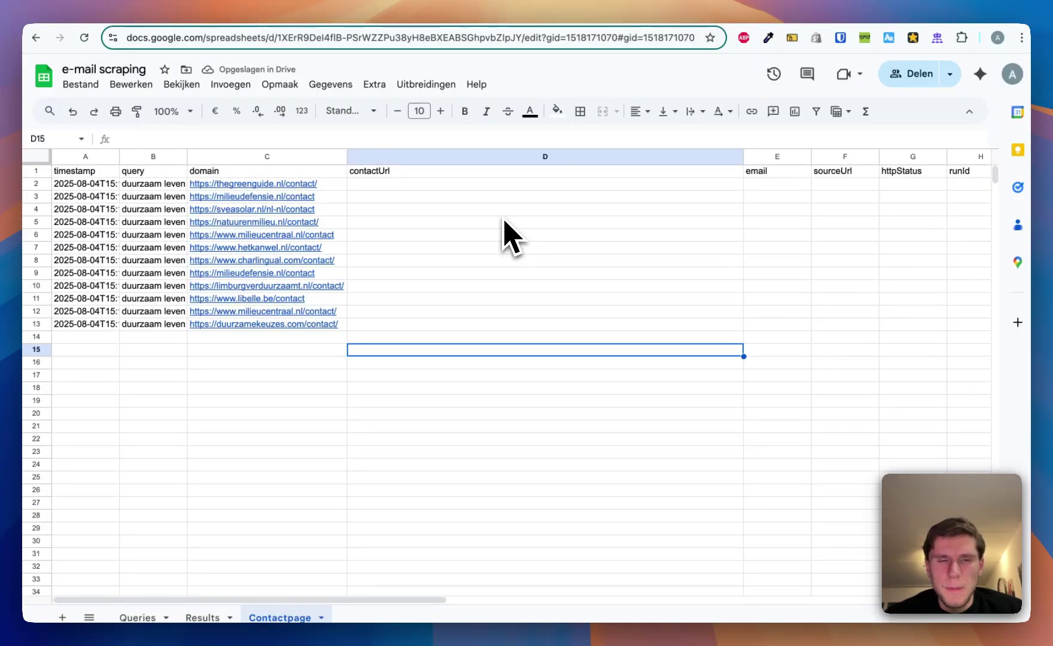
scroll(504, 236, right, 1)
scroll(504, 236, left, 1)
key(super+grave)
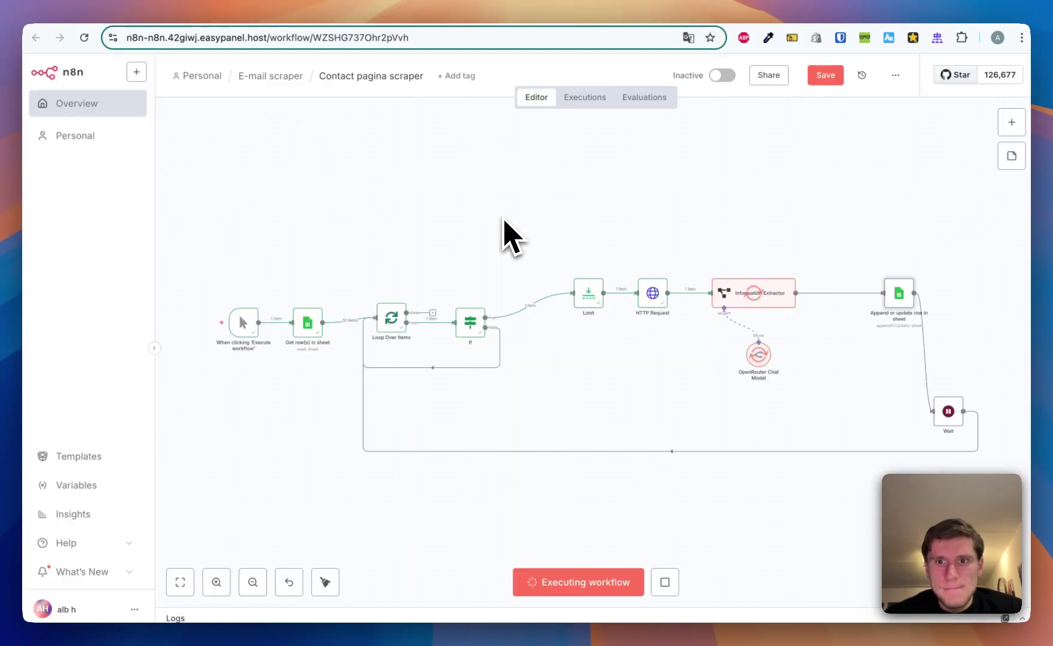
key(super+grave)
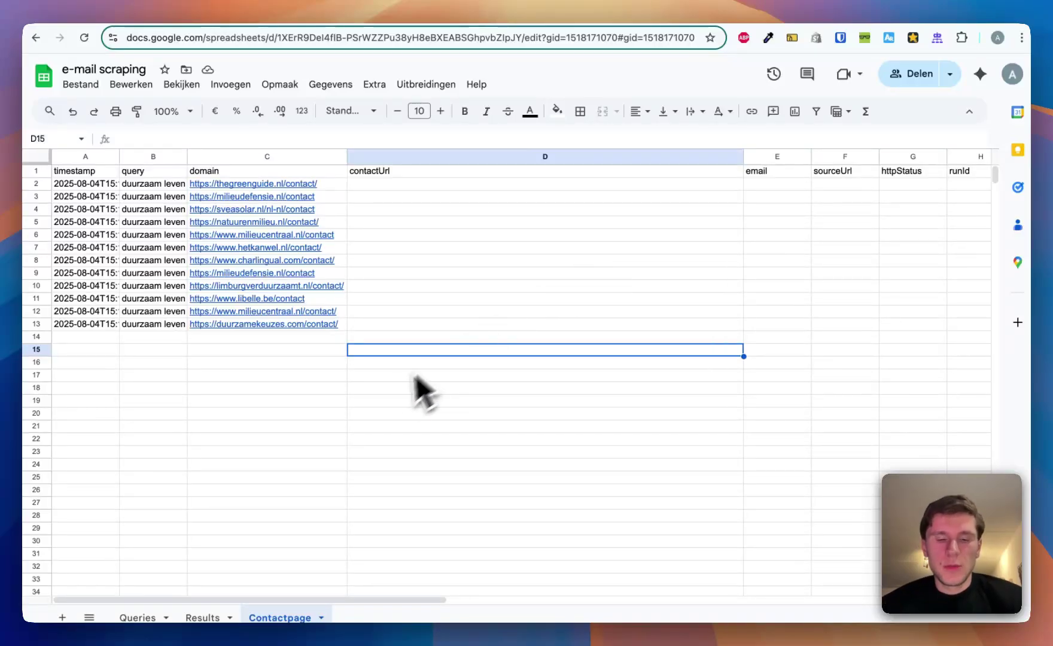
key(super+grave)
key(super+grave)
key(super+grave)
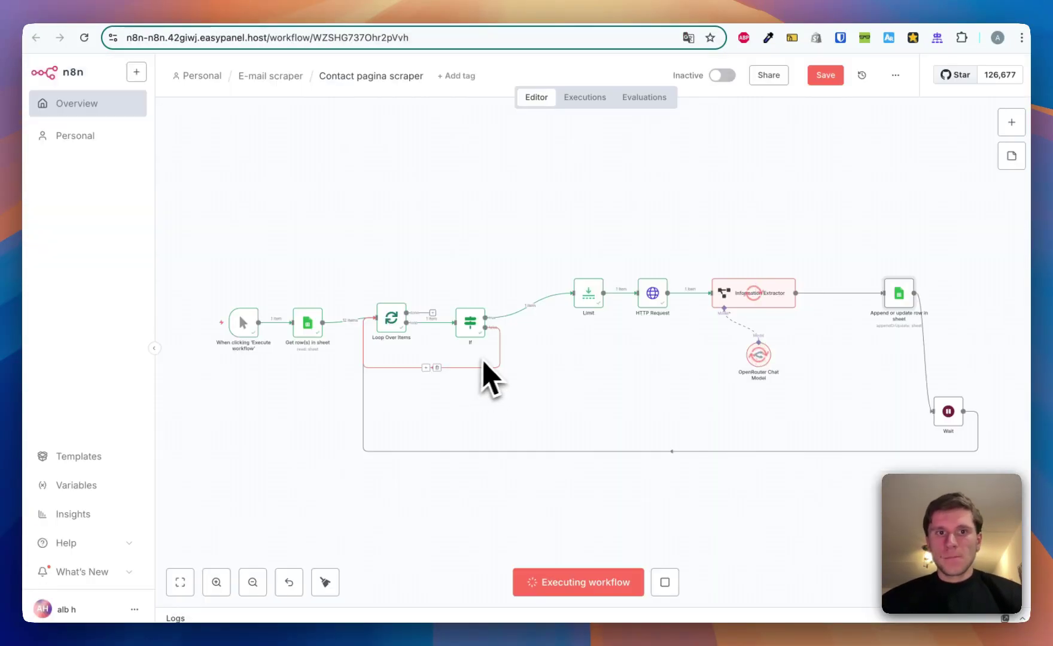
key(super+grave)
key(super+grave)
key(super+grave)
key(super+grave)
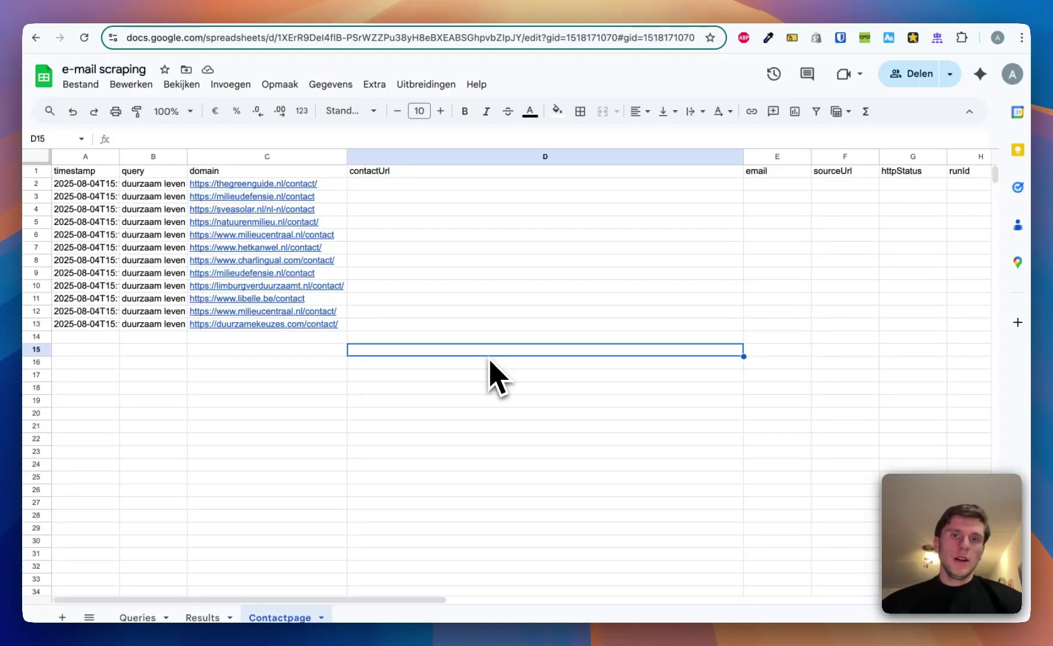
key(super+grave)
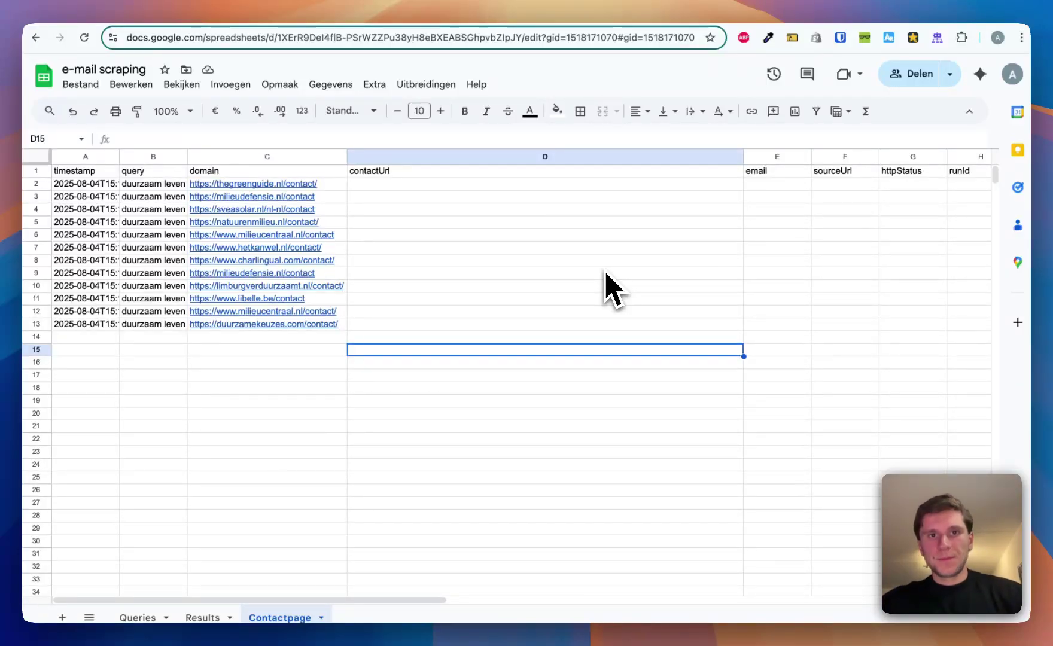
key(ctrl+Tab)
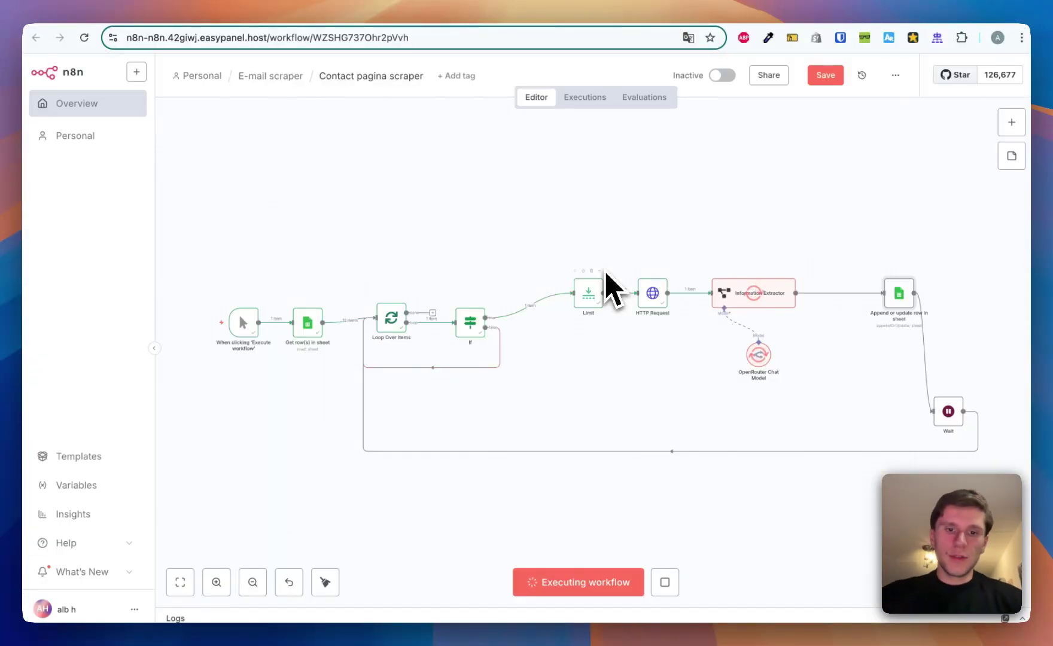
key(ctrl+shift+Tab)
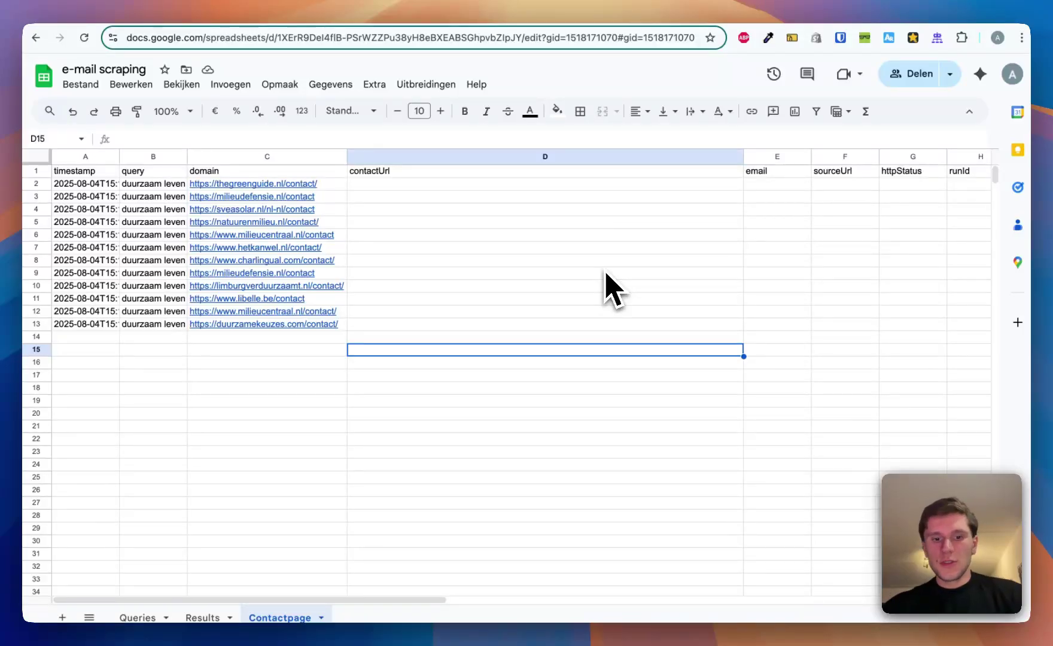
key(ctrl+Tab)
key(ctrl+shift+Tab)
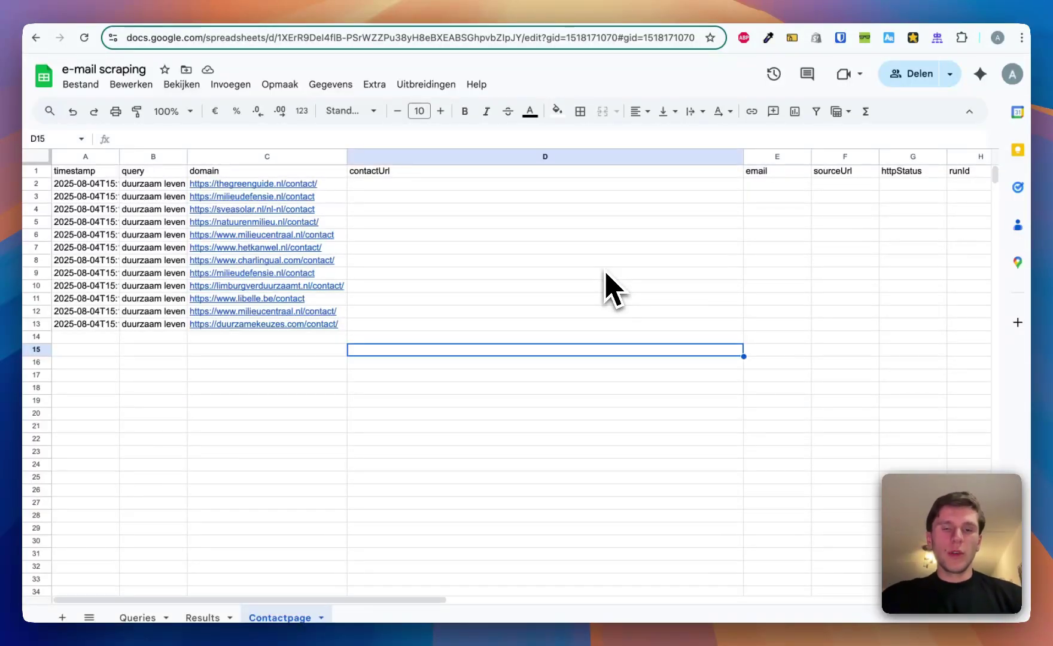
key(ctrl+Tab)
key(ctrl+shift+Tab)
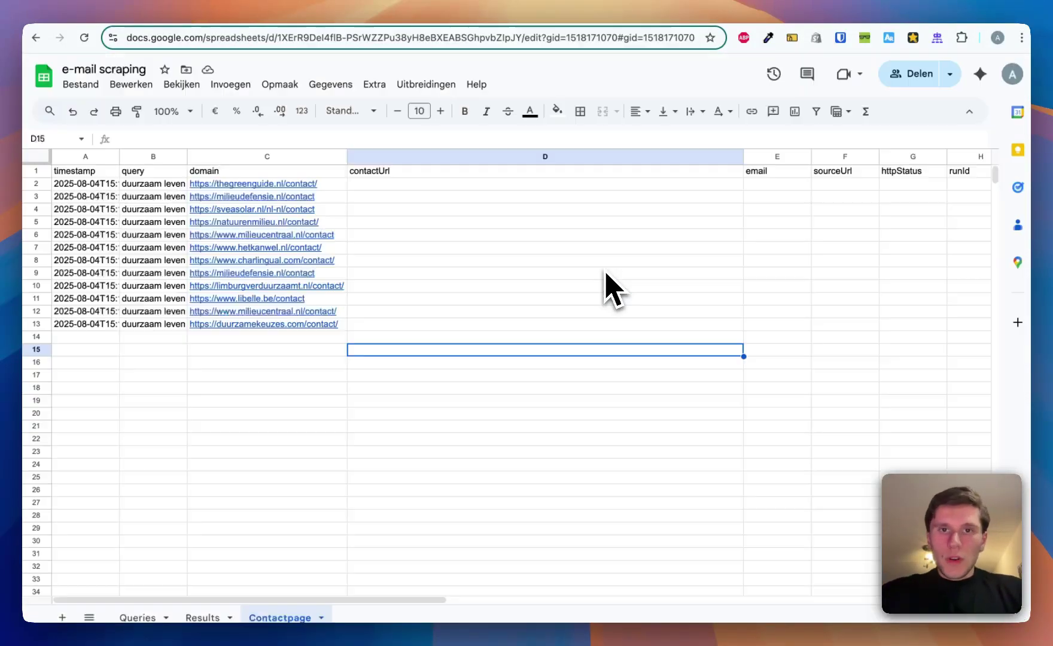
key(ctrl+Tab)
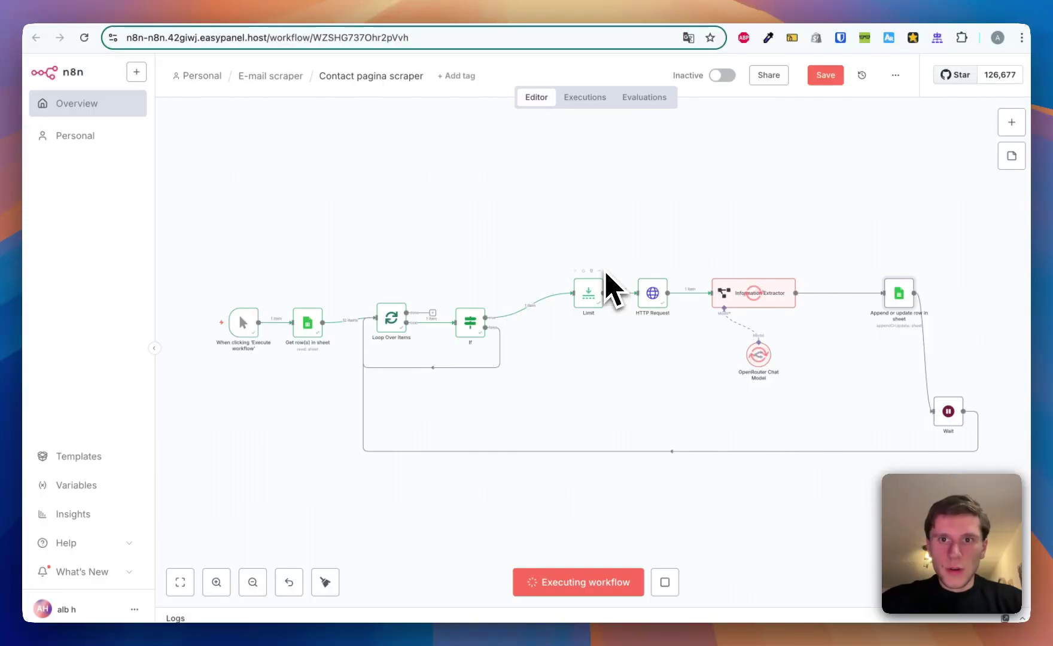
key(ctrl+shift+Tab)
key(ctrl+Tab)
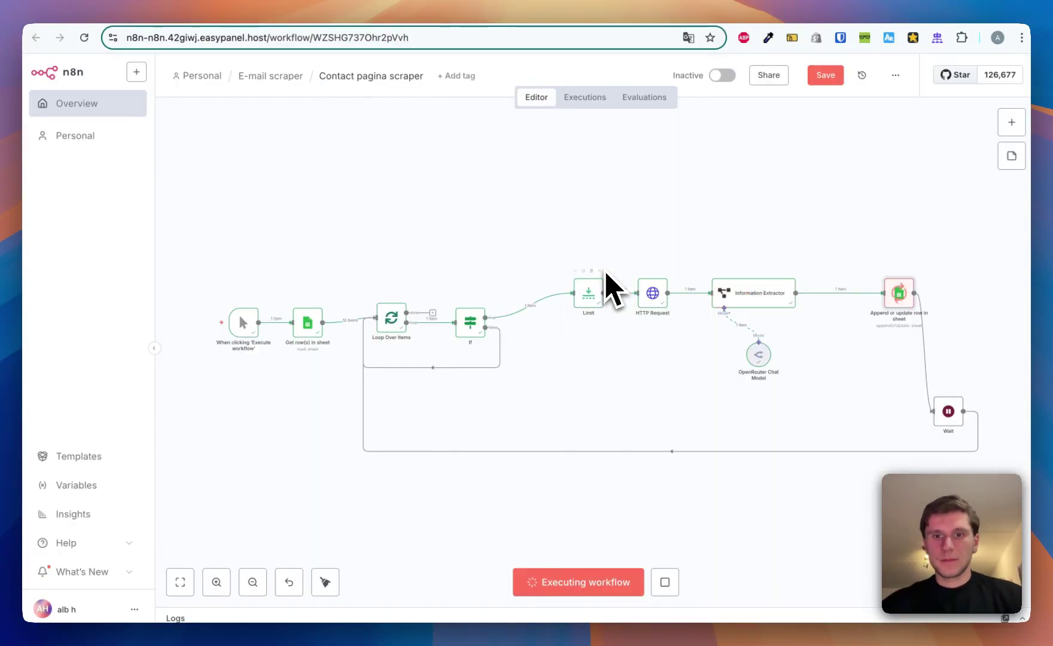
Inspect the scraped values in row 2 of Contactpage, including the email cell E2.
key(ctrl+shift+Tab)
scroll(491, 207, right, 3)
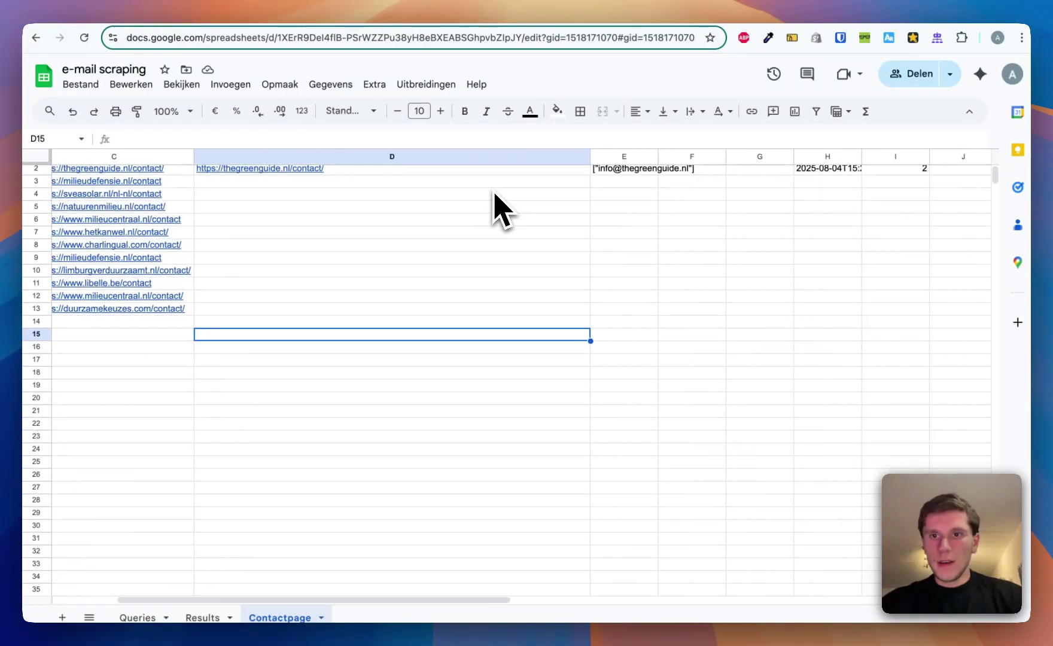
scroll(678, 257, left, 2)
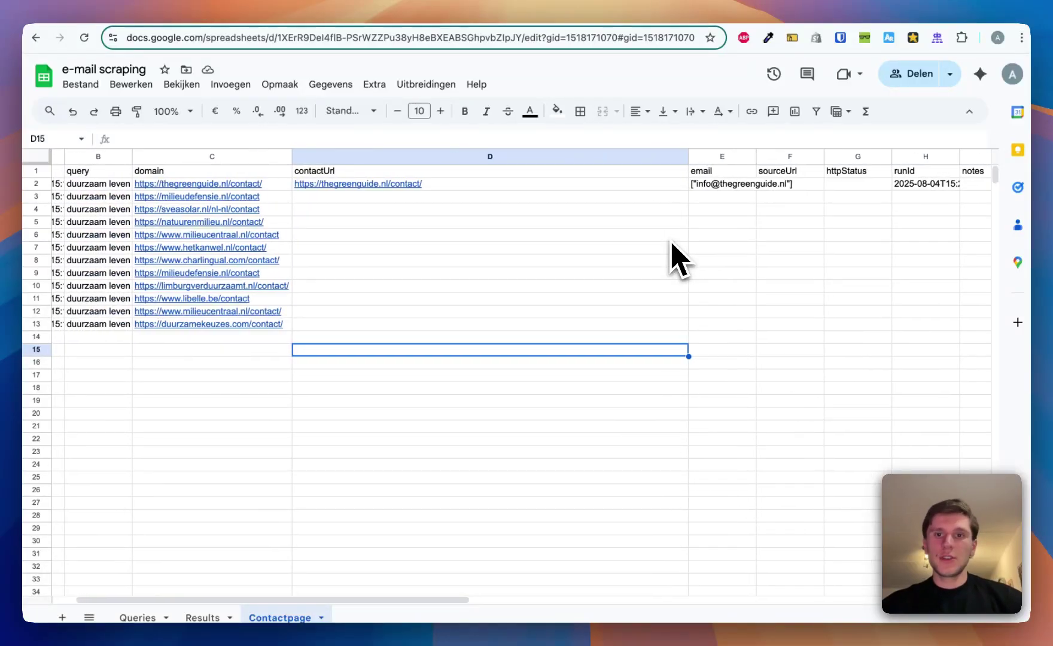
click(720, 185)
scroll(555, 266, left, 2)
scroll(538, 272, down, 1)
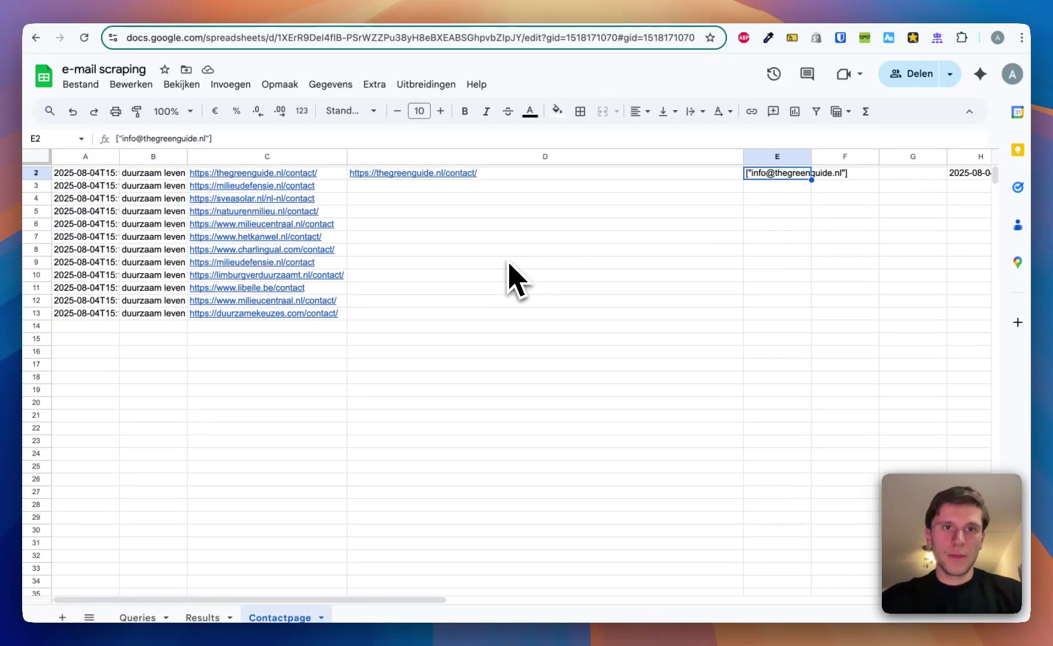
Look through the contactUrl, email and sourceUrl columns of the Results sheet, check the running workflow and return to Contactpage.
click(202, 617)
scroll(482, 359, down, 10)
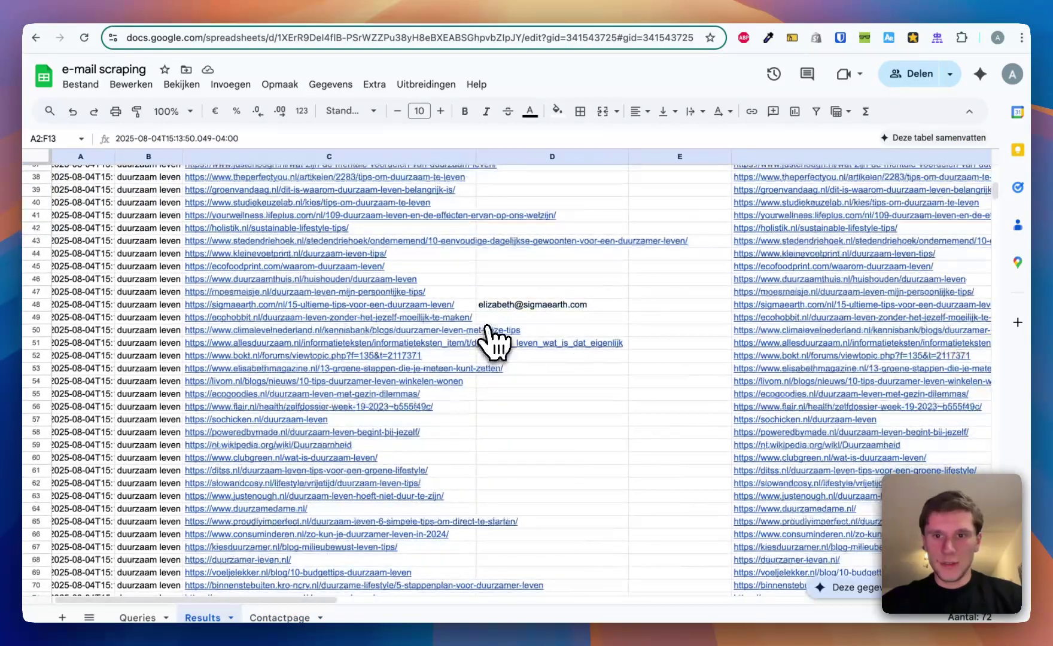
scroll(494, 341, up, 5)
scroll(598, 374, up, 1)
scroll(598, 374, right, 1)
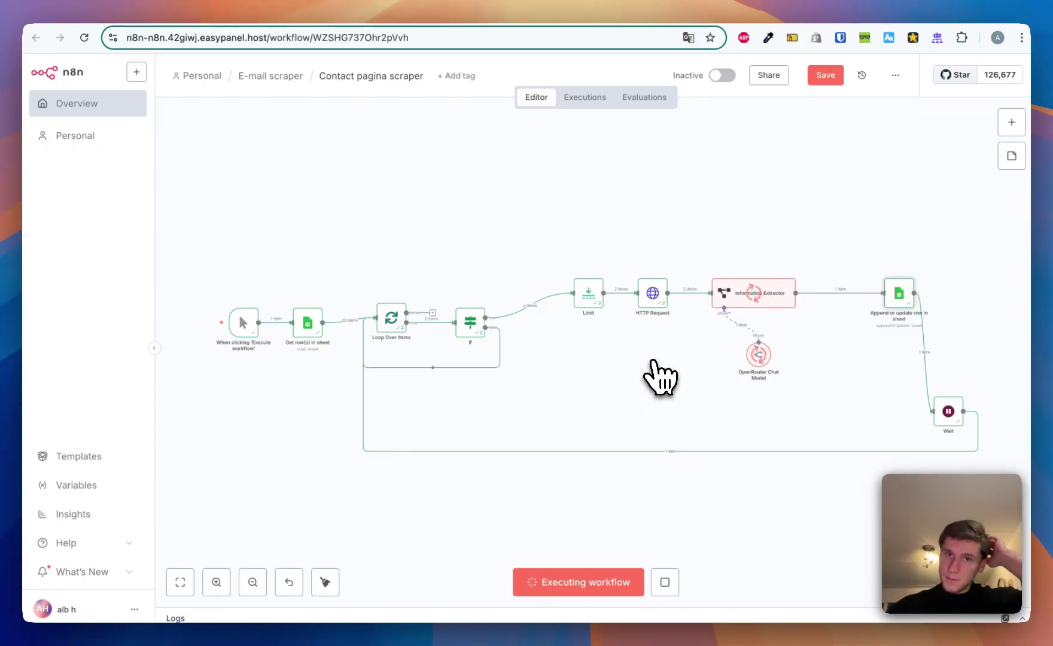
click(150, 24)
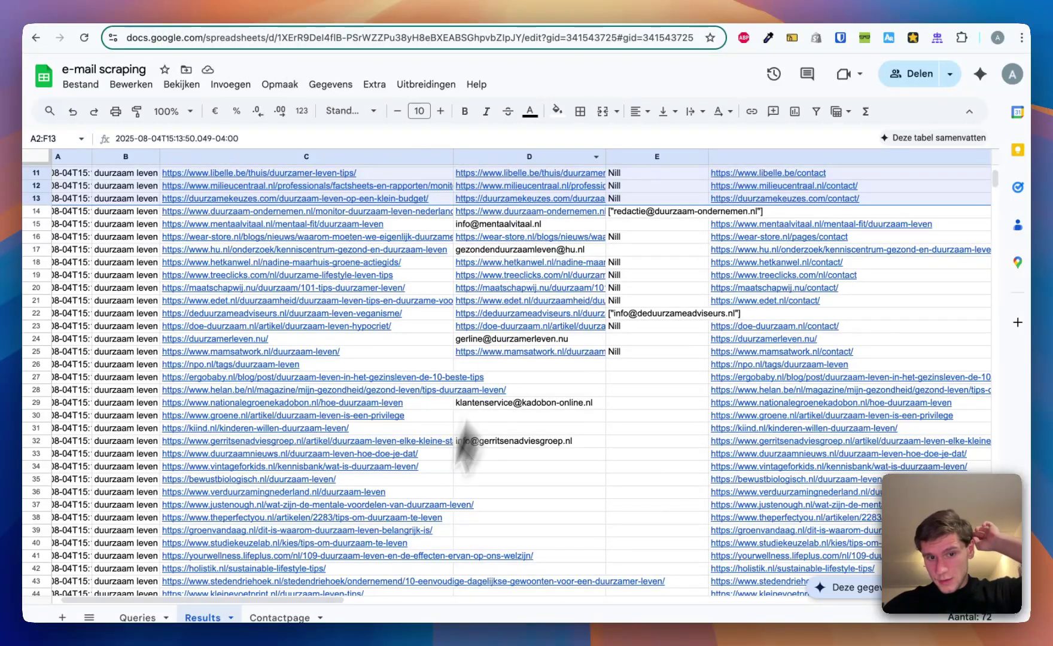
click(281, 618)
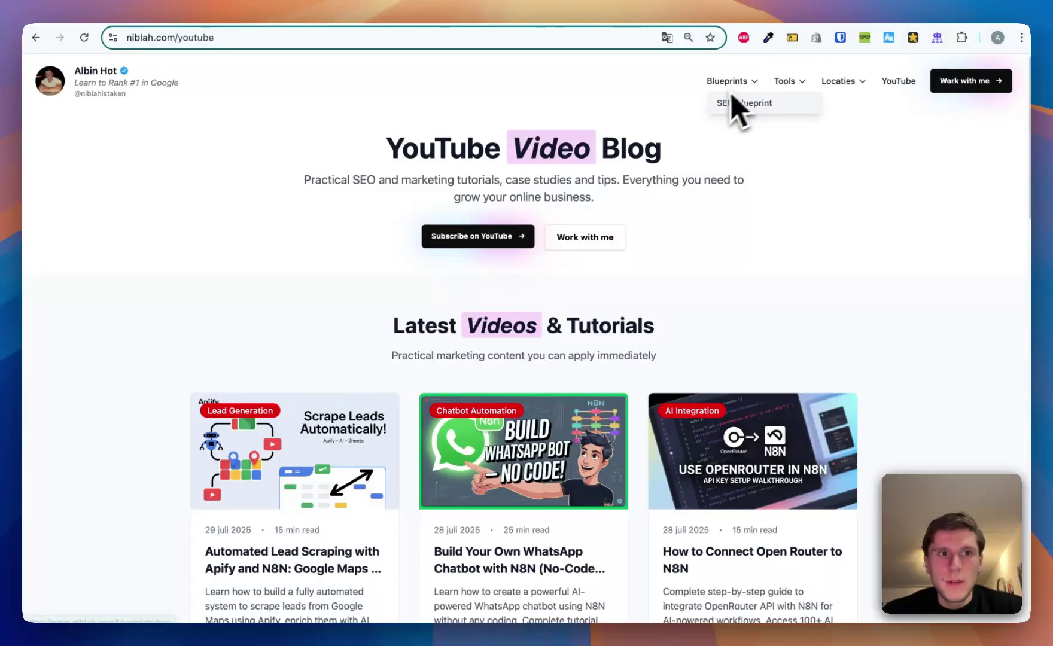
Open the niblah.com home page, then the Work with me page, and look over its 15 Minute call booking calendar.
click(53, 84)
scroll(36, 114, up, 5)
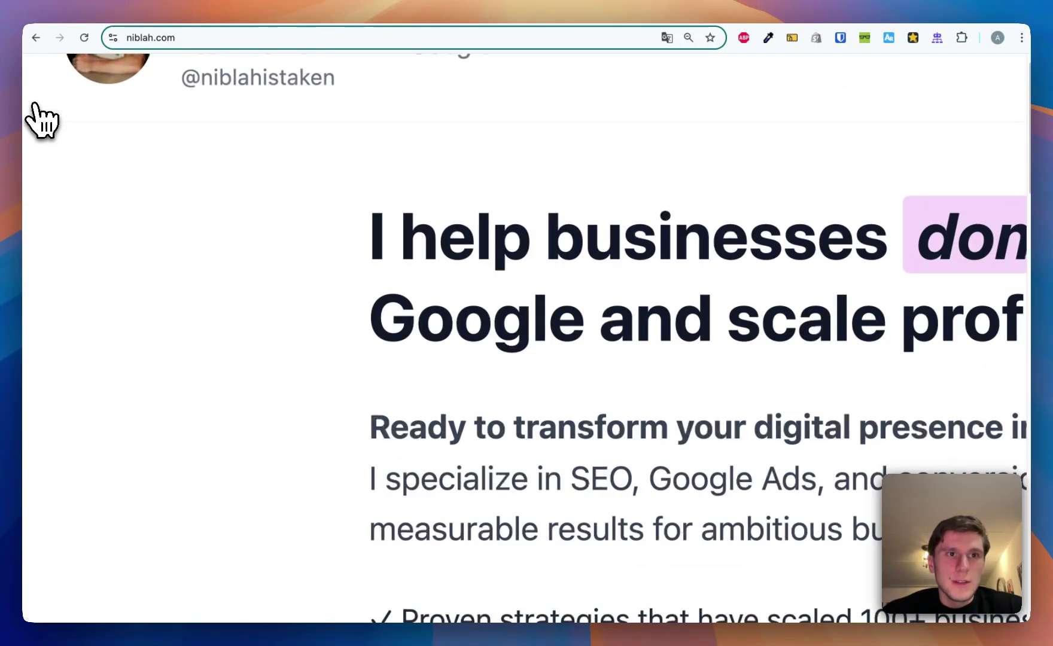
scroll(258, 130, down, 5)
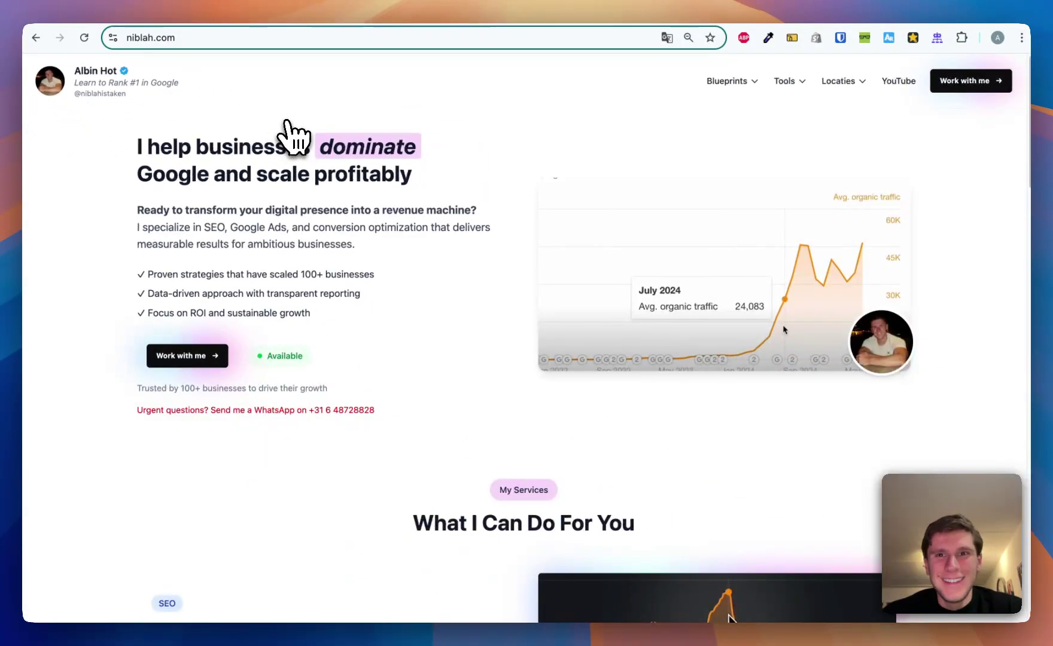
click(198, 356)
scroll(552, 320, down, 15)
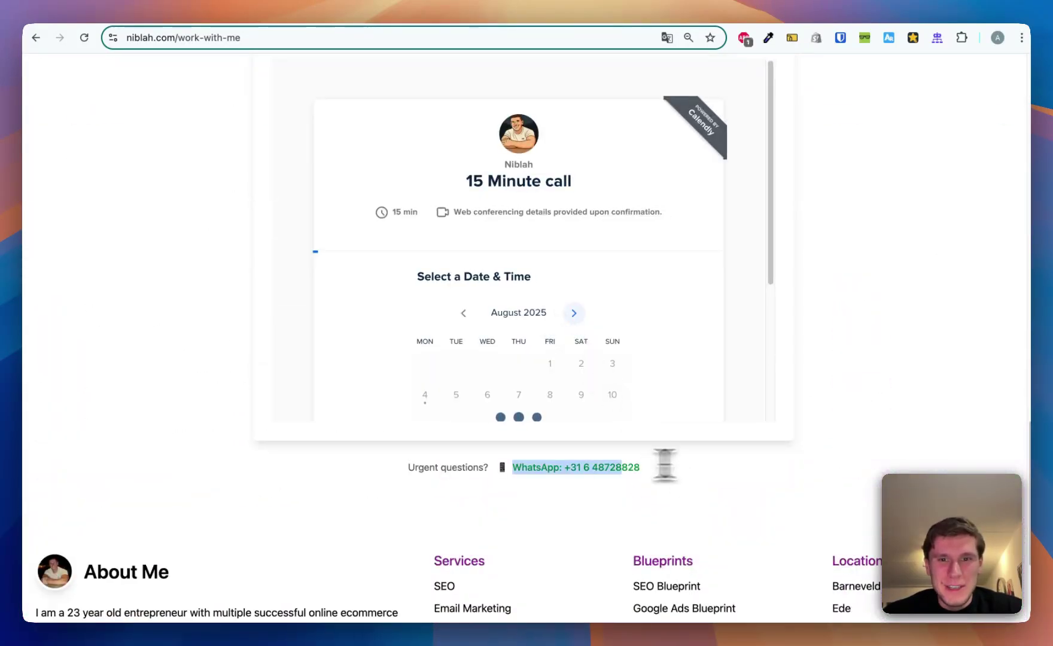
scroll(587, 176, up, 20)
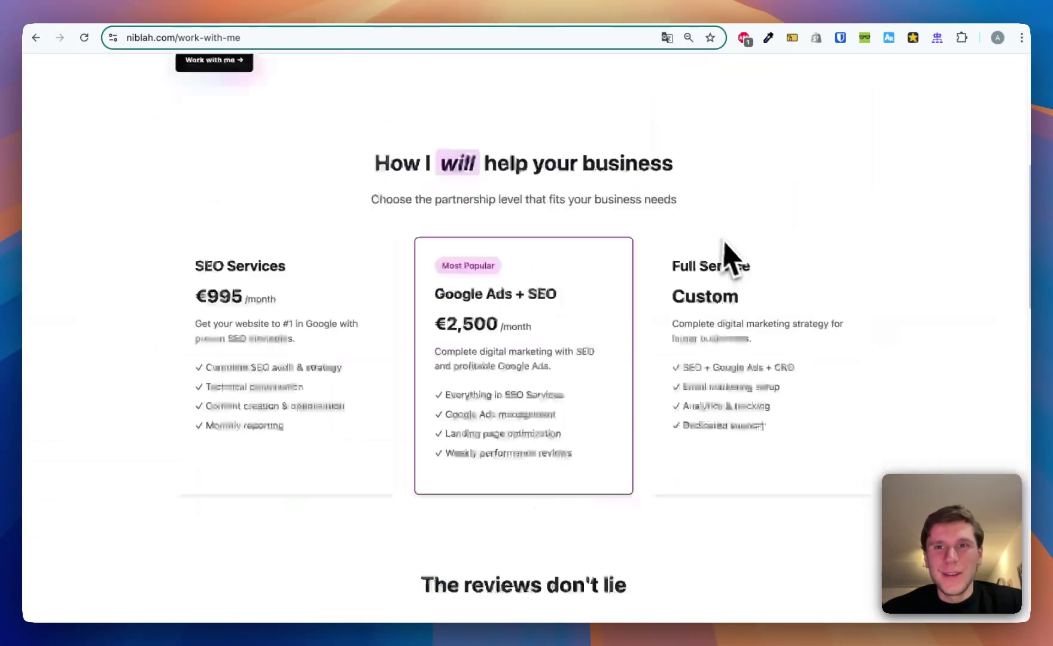
Open the AI Marketing Audit tool briefly and return to the Work with me page.
mouse_move(788, 84)
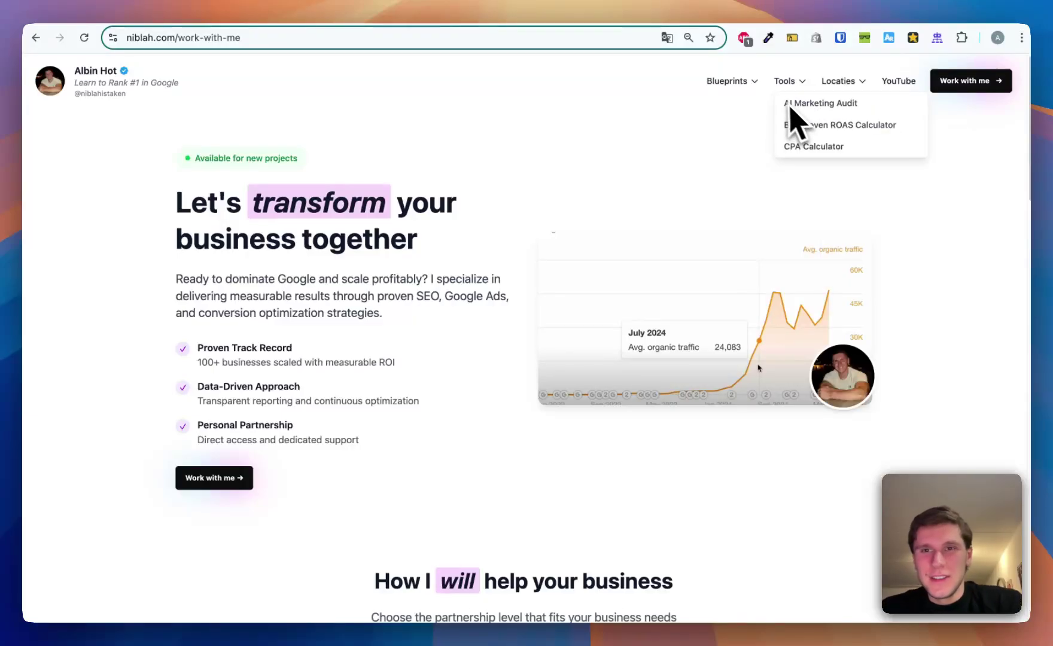
click(795, 107)
scroll(802, 119, left, 5)
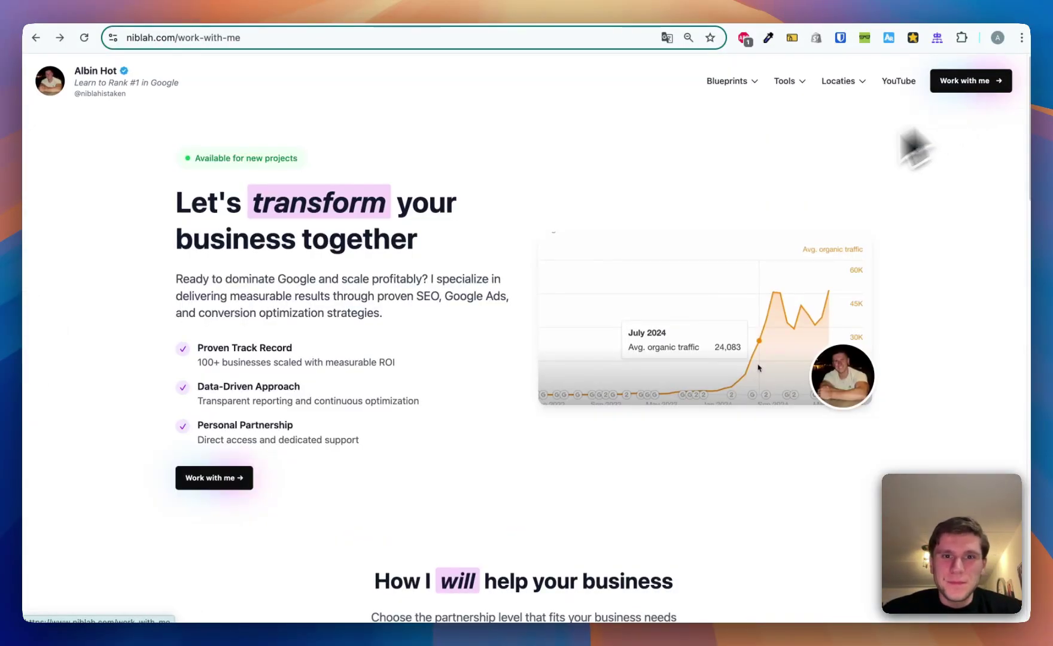
scroll(957, 120, left, 5)
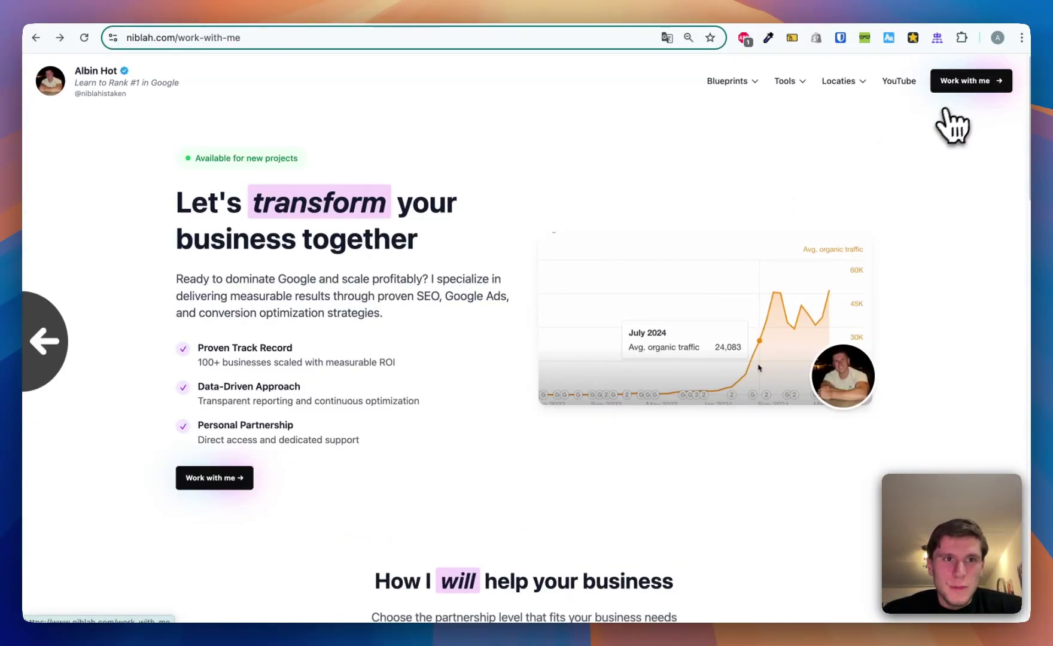
click(986, 82)
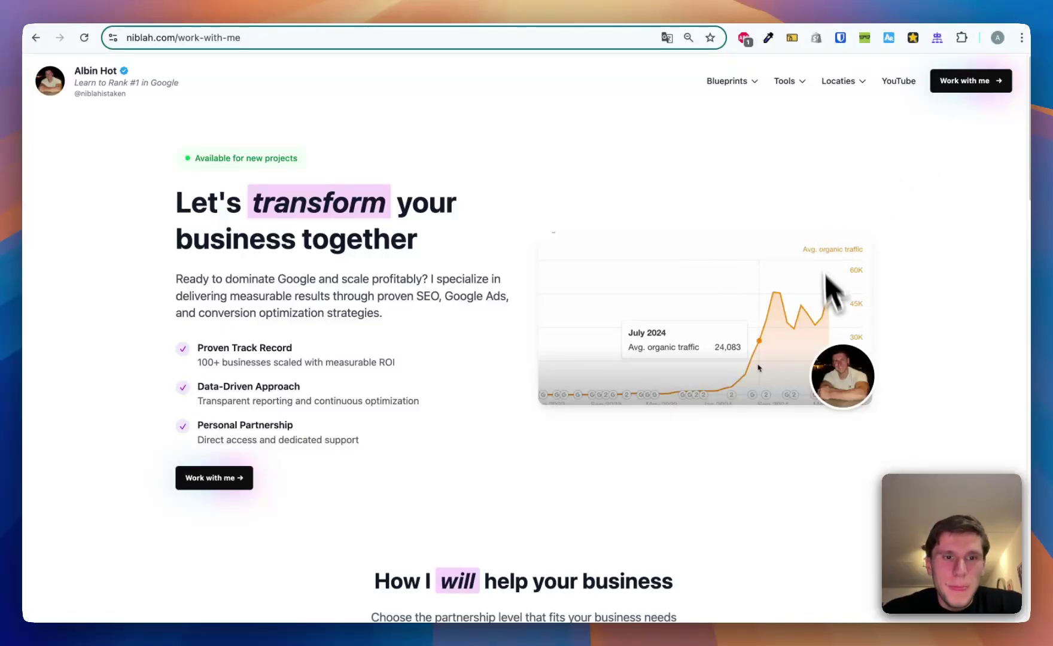
Review the service packages, client reviews and consultation section of the Work with me page, then open the YouTube video blog.
scroll(828, 342, down, 1)
scroll(783, 395, down, 15)
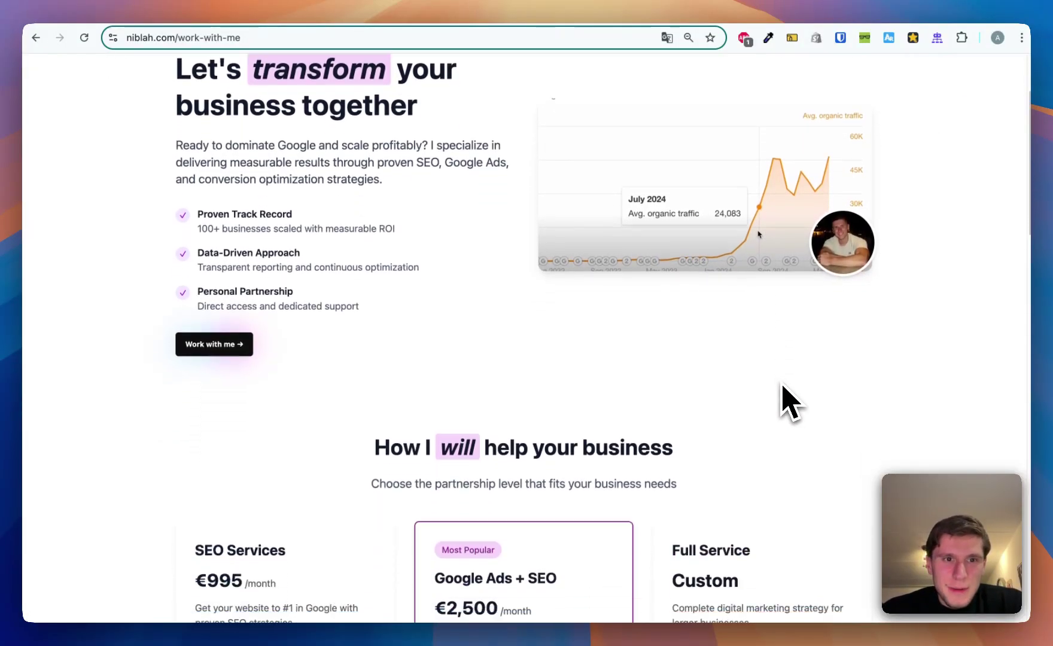
scroll(784, 395, down, 1)
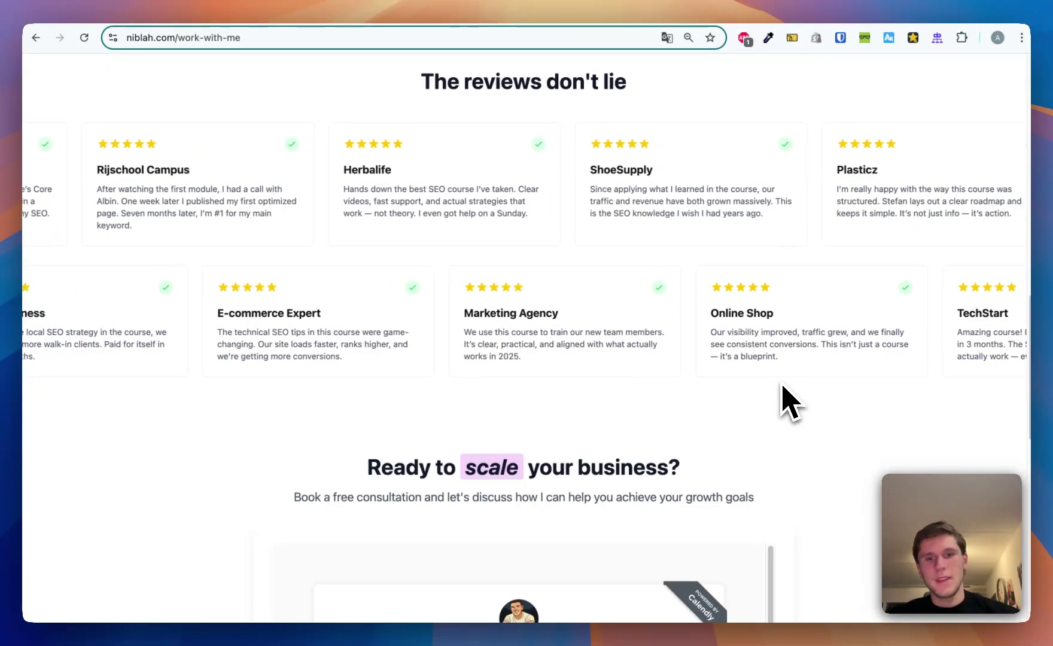
scroll(788, 402, down, 2)
scroll(788, 402, up, 10)
scroll(788, 402, up, 7)
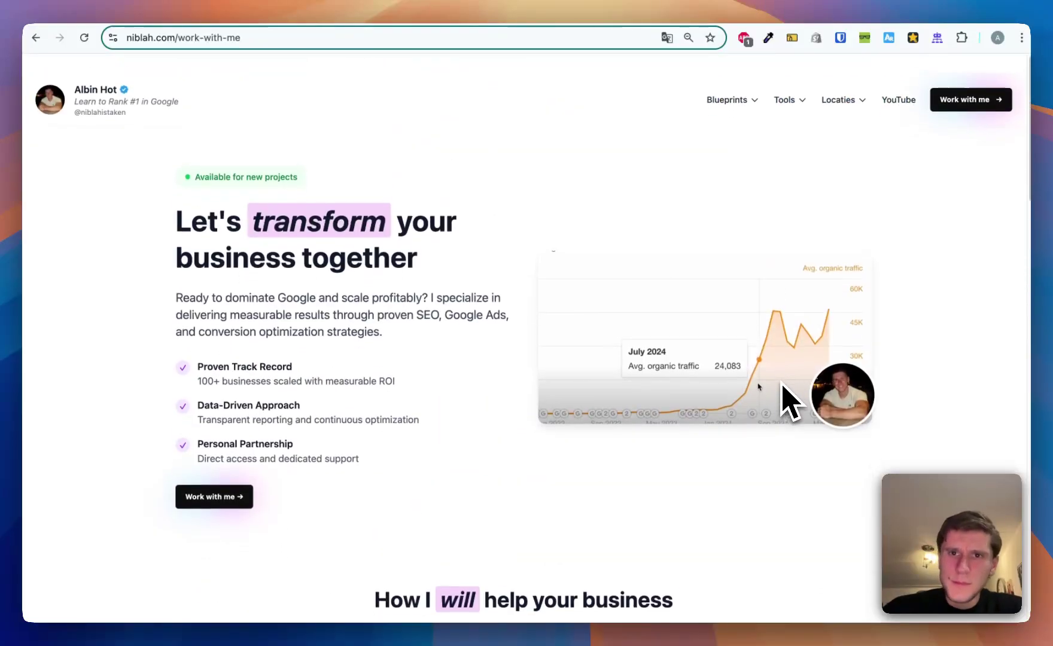
click(898, 82)
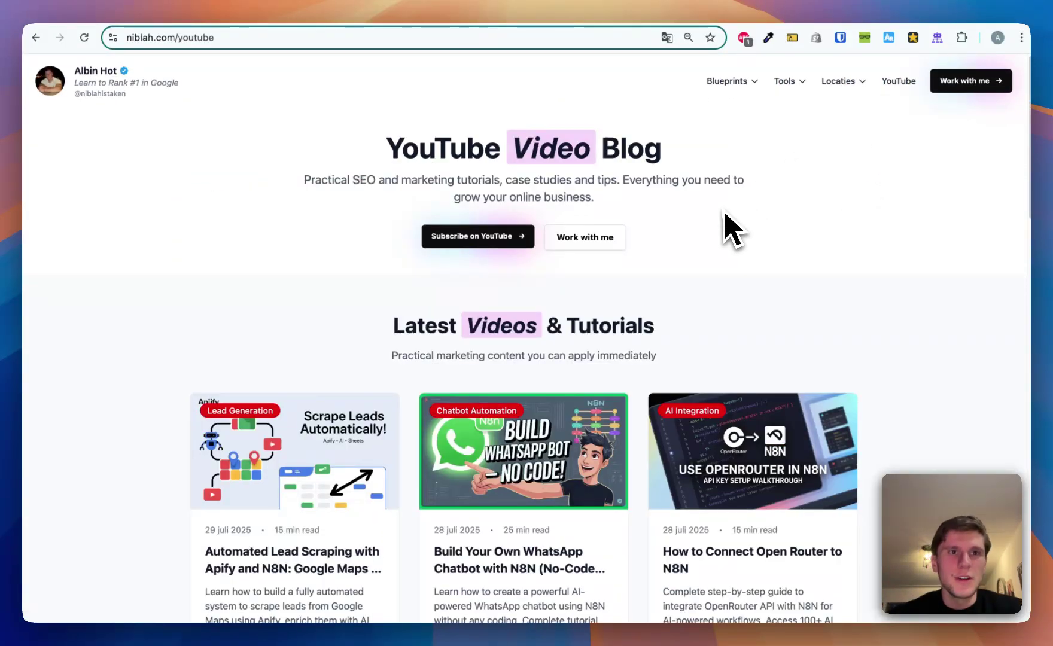